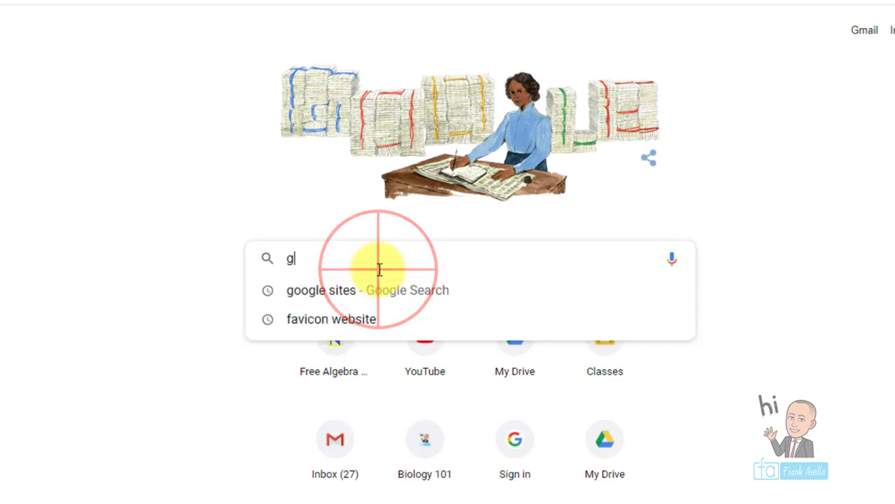
- Search Google for 'google sites' and open the Google Sites sign-in result
key(Return)
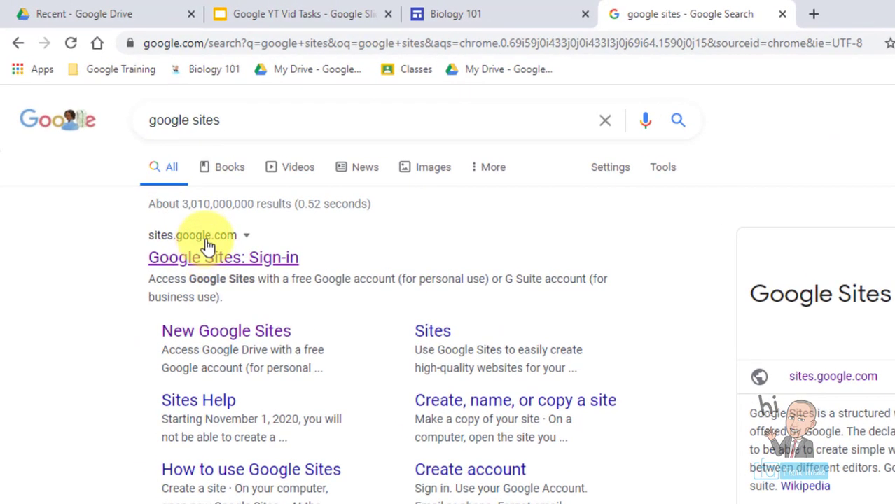
click(220, 259)
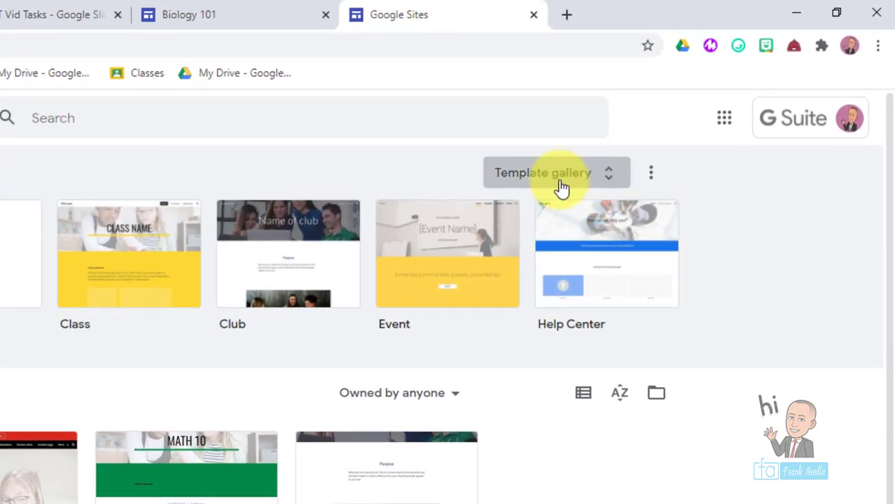
- Browse the template gallery and start a new site from the Education 'Class' template
click(611, 180)
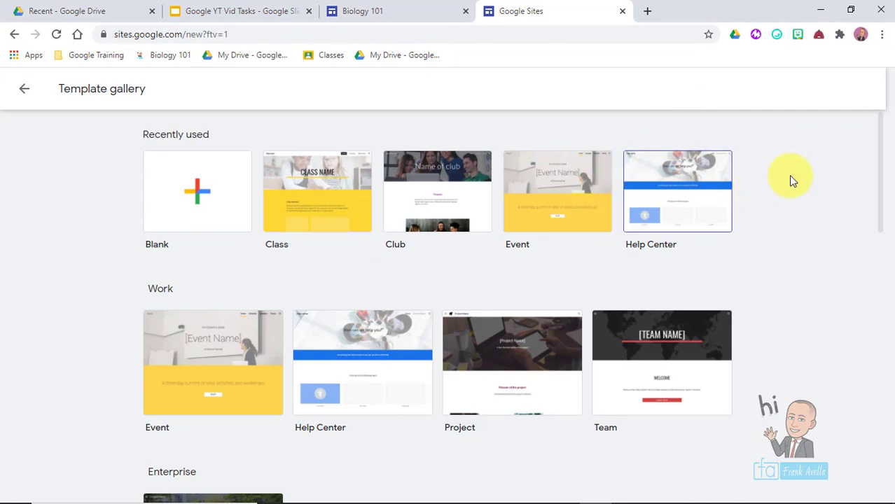
click(881, 154)
drag(883, 155, 874, 169)
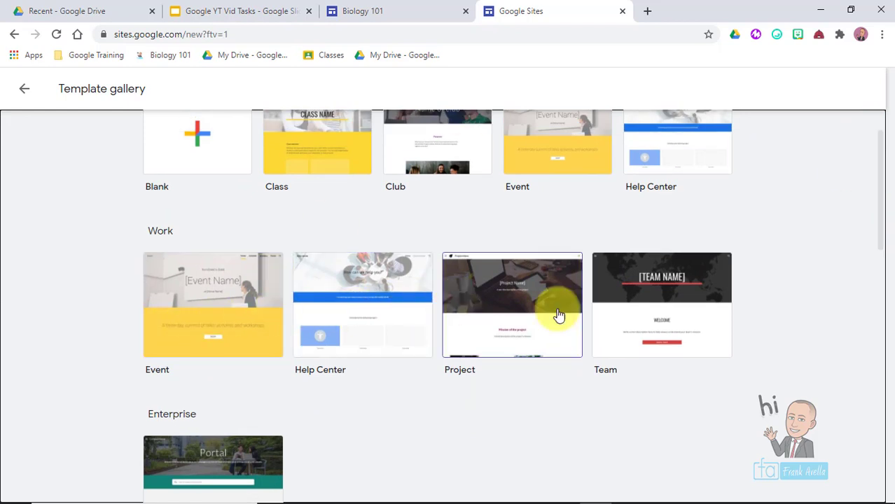
drag(882, 236, 879, 193)
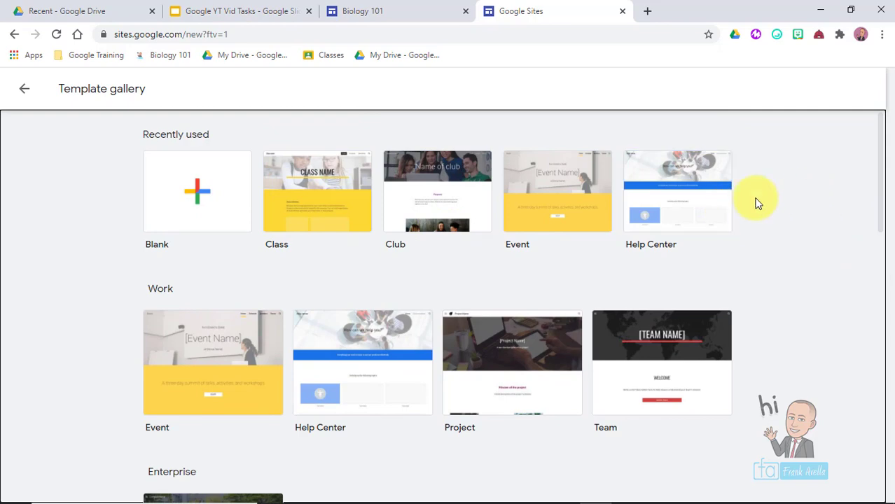
drag(880, 187, 883, 485)
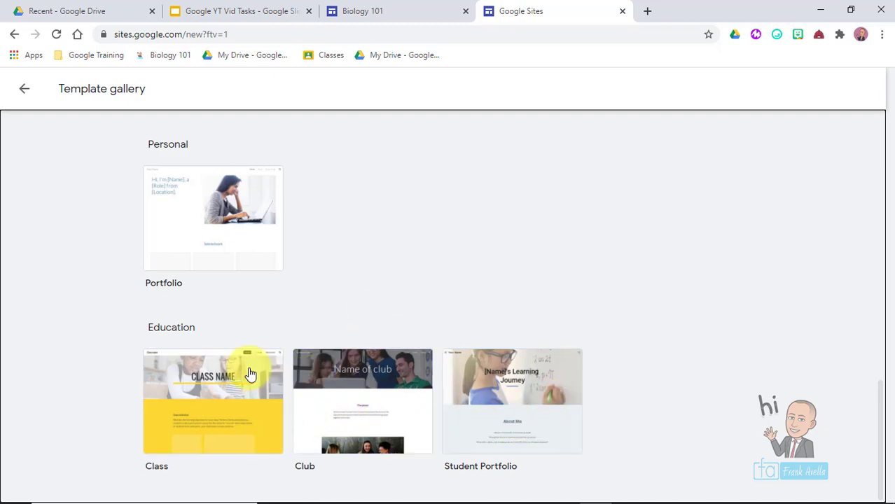
click(213, 422)
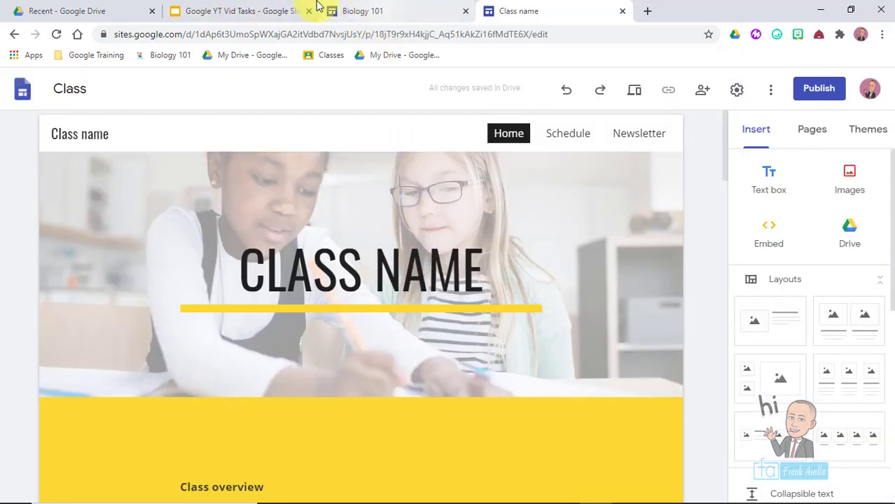
- In Google Drive, show Google Sites listed under the New > More menu
click(92, 10)
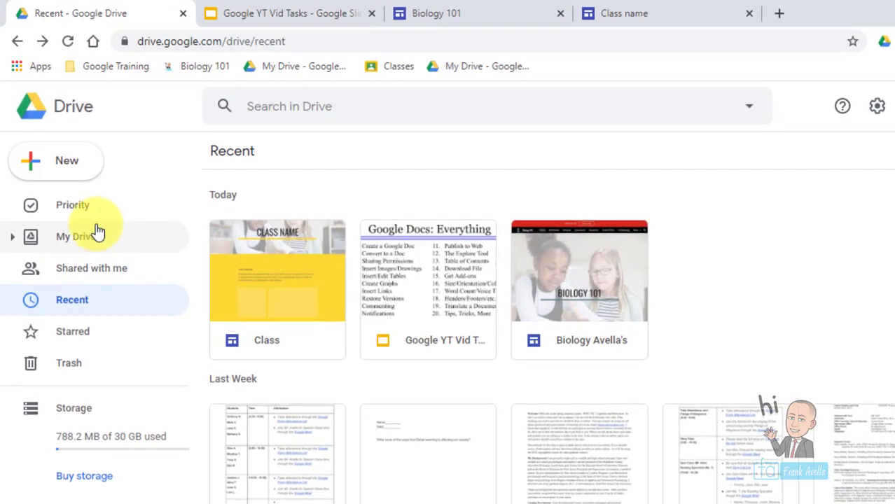
click(75, 172)
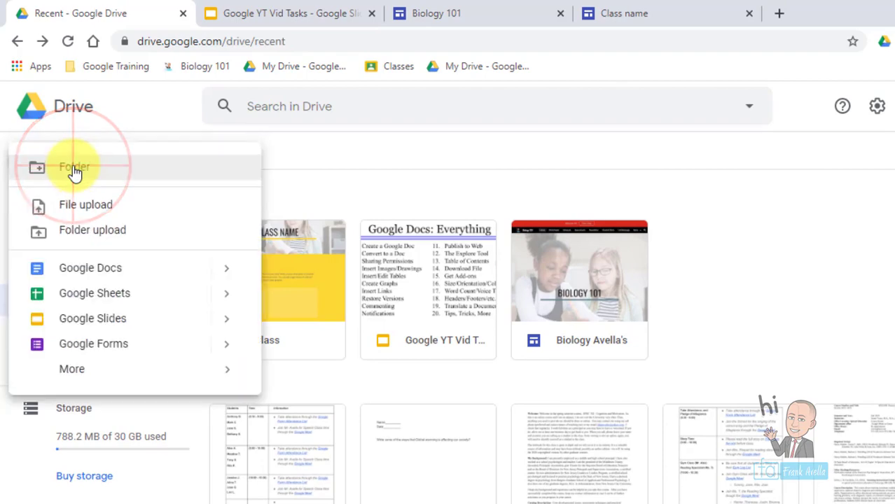
mouse_move(94, 376)
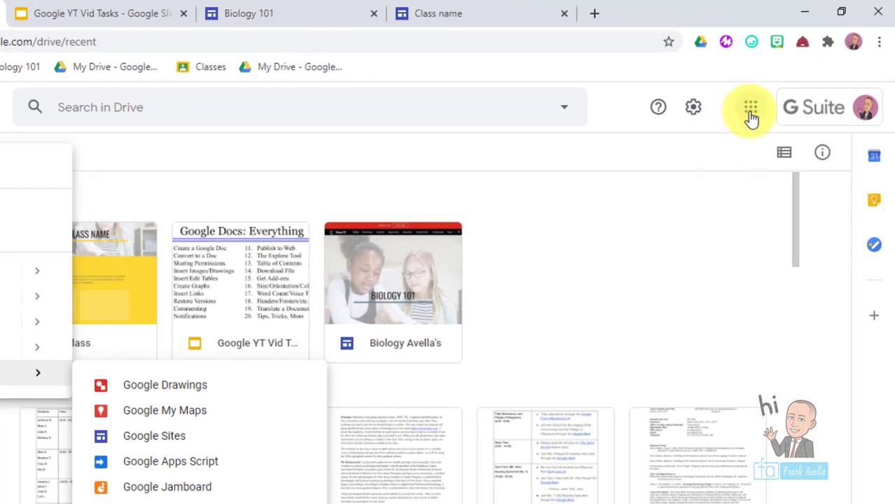
- Launch Google Sites from the Google apps grid, then close that extra tab
click(751, 112)
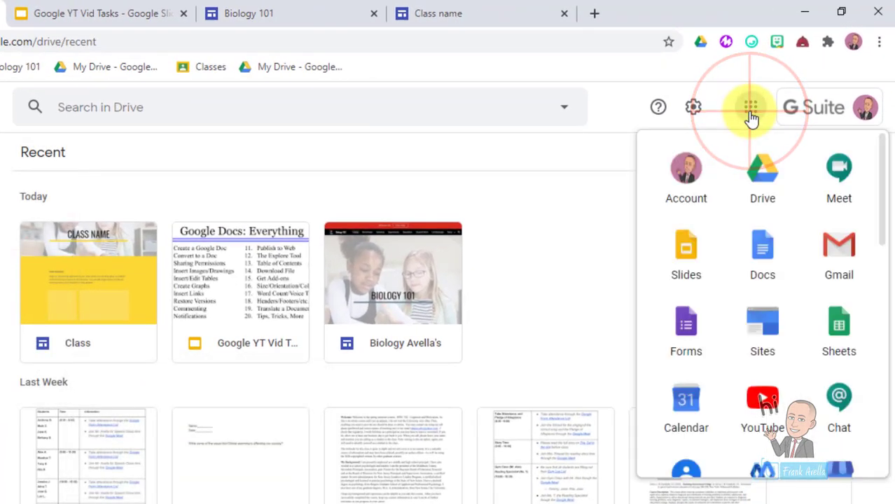
drag(762, 323, 767, 259)
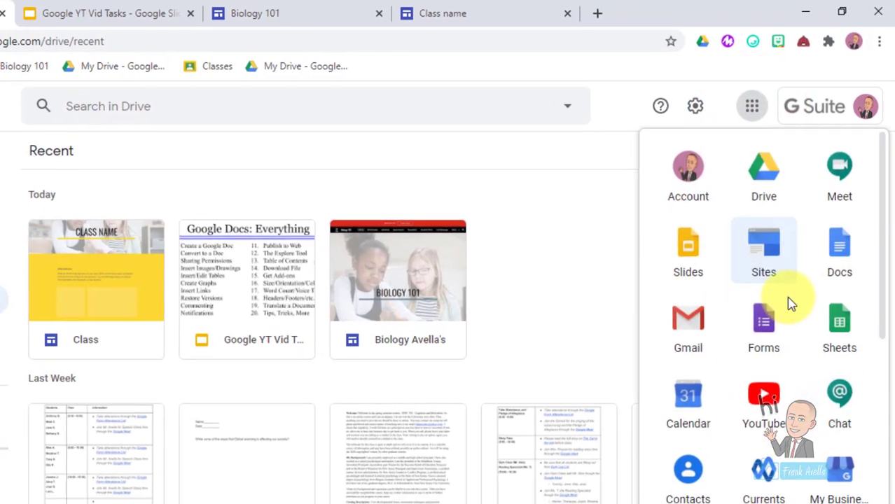
click(765, 250)
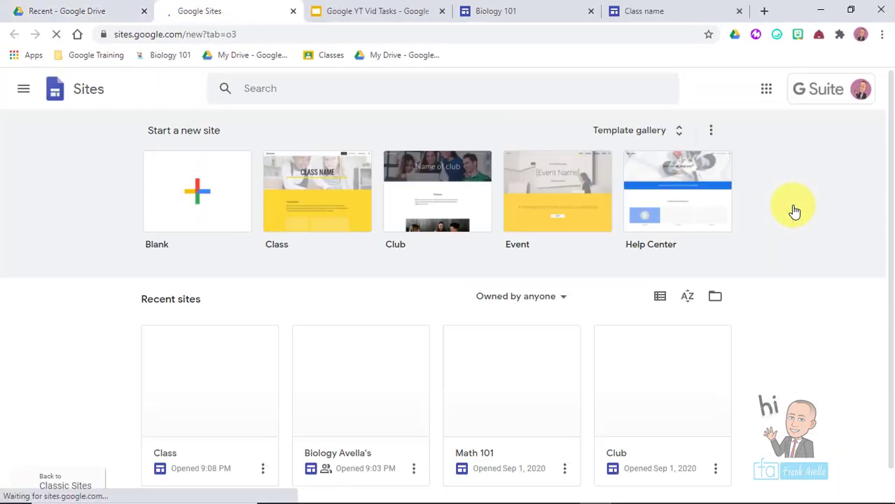
key(ctrl+w)
- Highlight the 'Create a Site (Templates)' and 'Name Site & Document' tasks, then return to the site editor
click(486, 220)
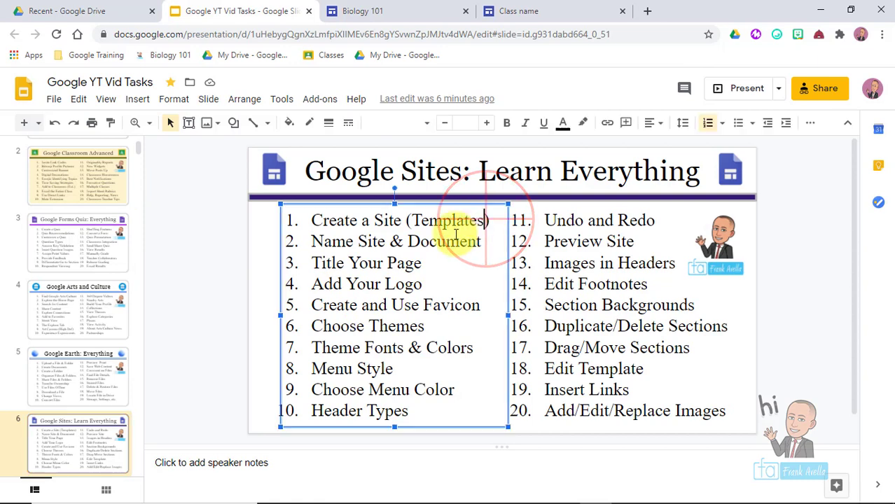
drag(488, 221, 301, 224)
click(336, 242)
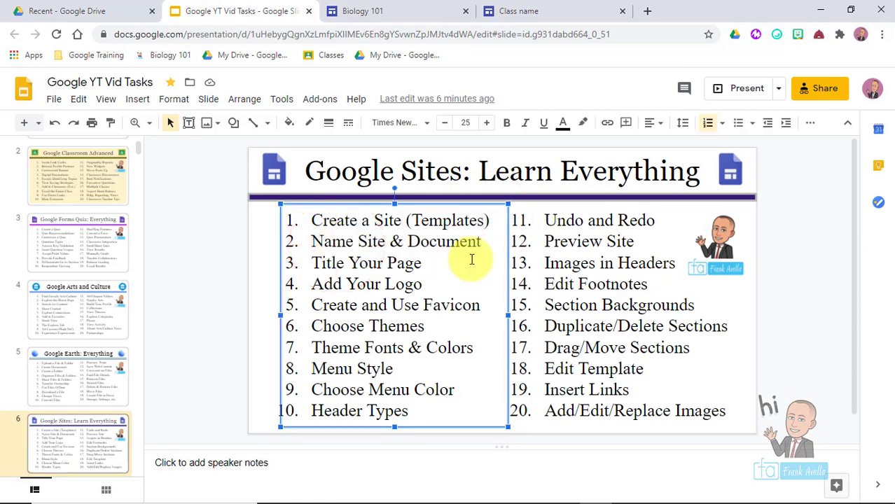
drag(481, 244, 305, 241)
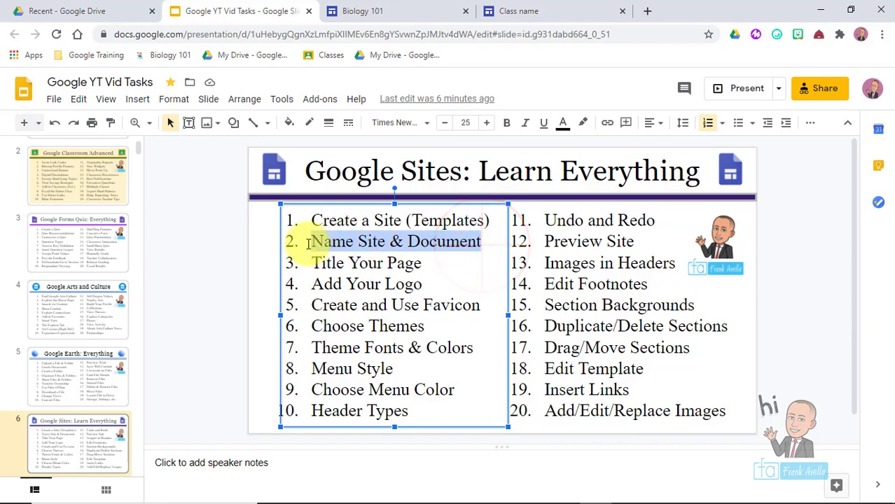
click(332, 242)
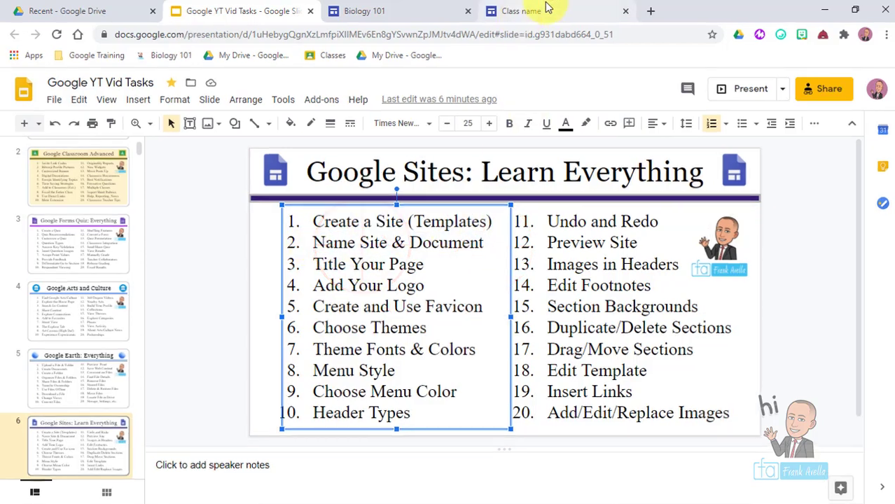
click(546, 7)
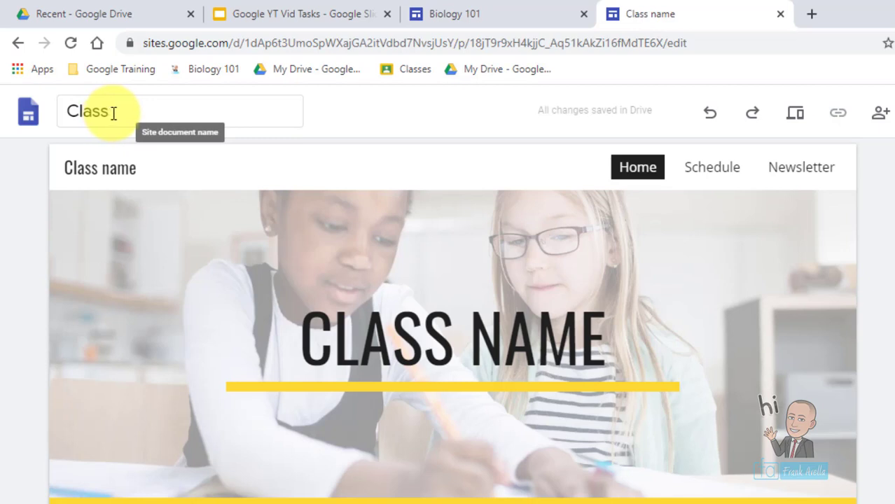
- Rename the site document to the teacher's Chemistry Class name
click(114, 113)
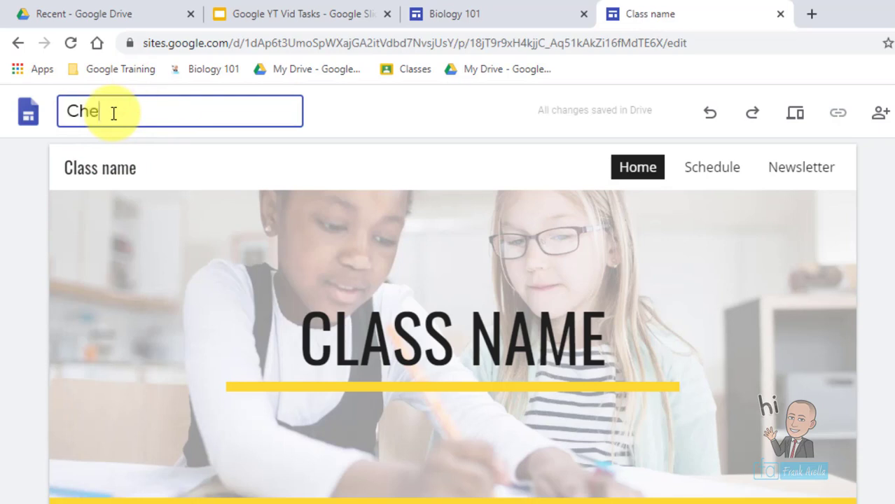
text(Chemistry)
key(ctrl+a)
key(BackSpace)
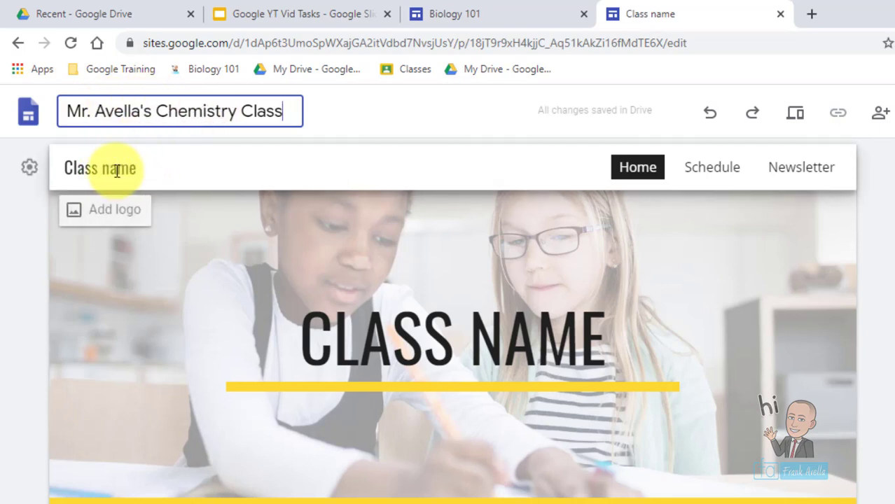
- Replace the header's 'Class name' title with the teacher's Chemistry Class name
click(117, 171)
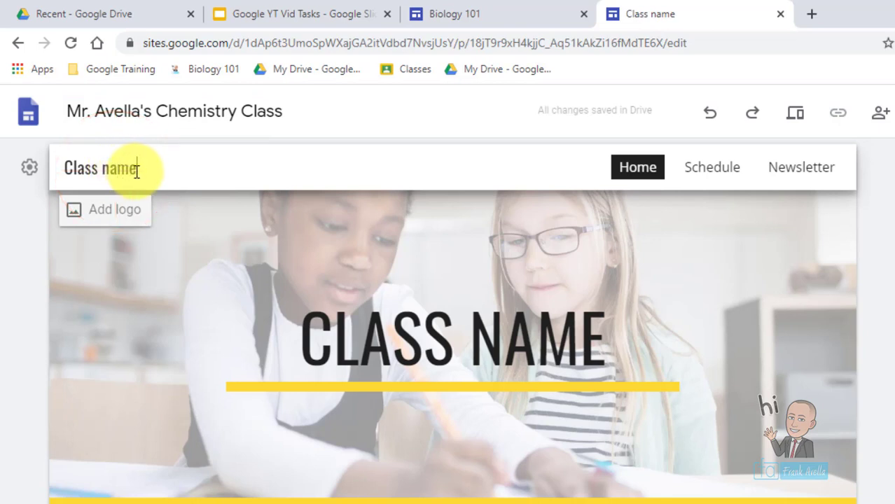
drag(137, 172, 70, 168)
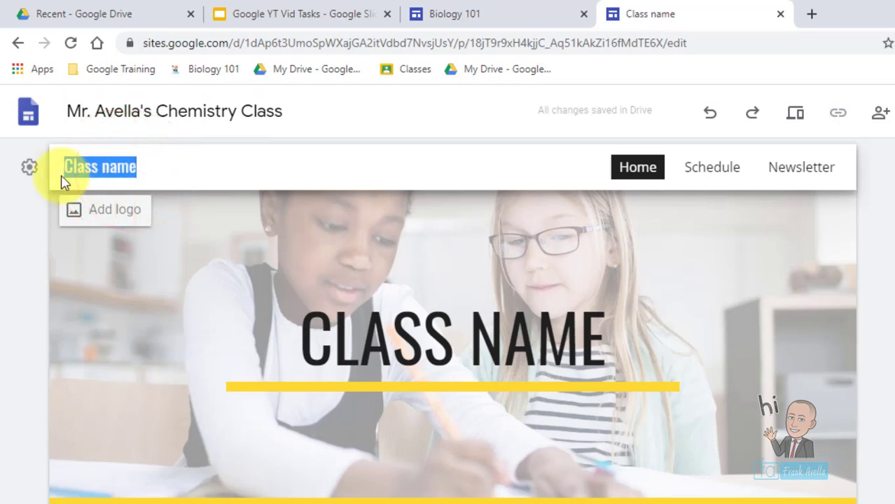
text(Mr. Avella's)
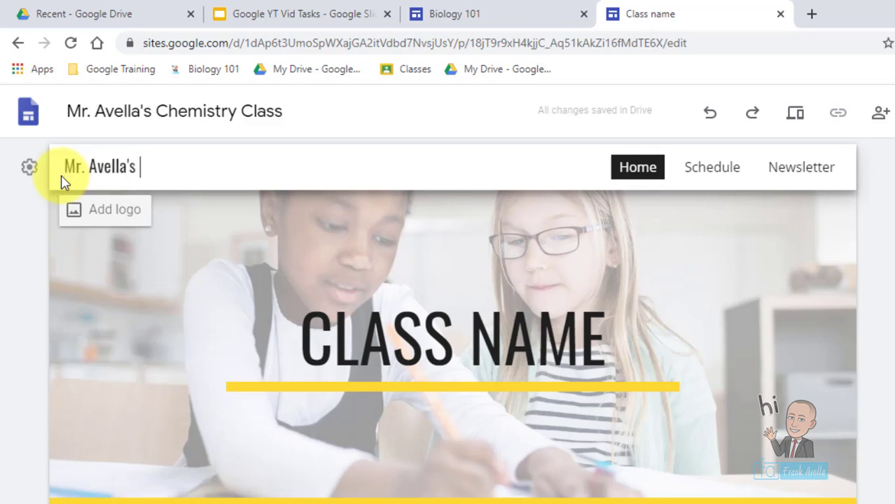
text( Chemistry Class)
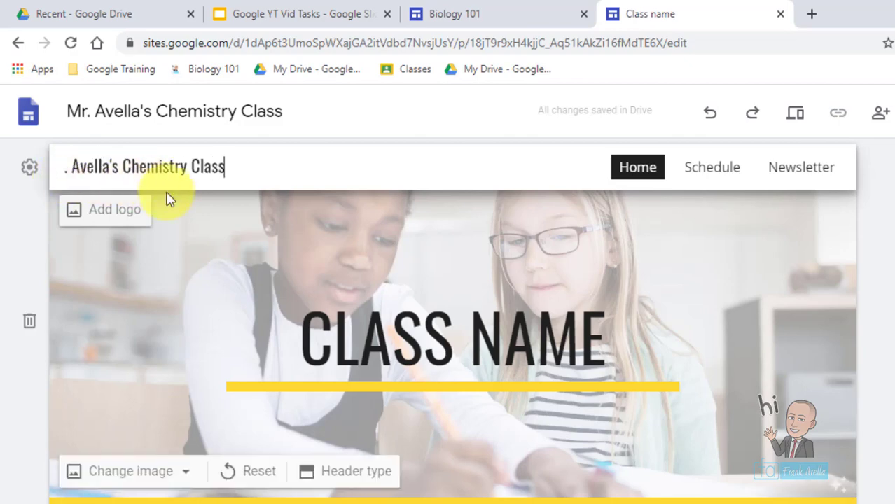
click(208, 234)
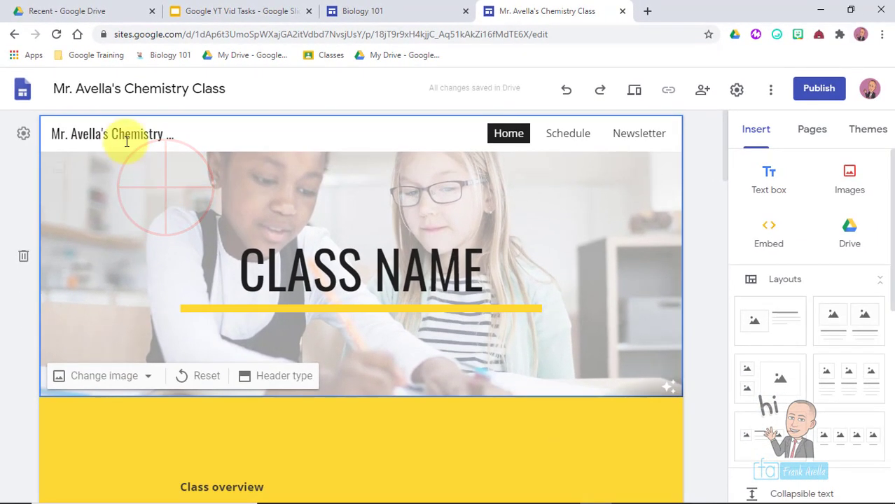
mouse_move(87, 133)
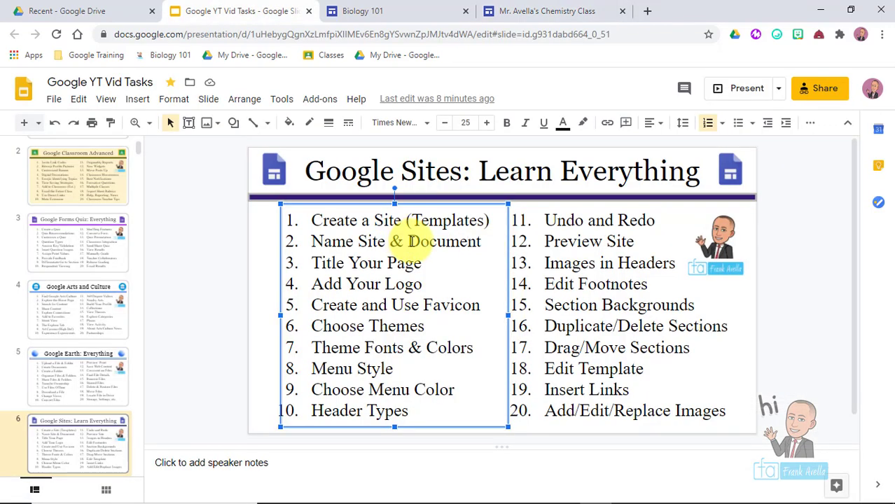
- Highlight the Name Site and Title Your Page tasks on the slide
drag(385, 242, 306, 248)
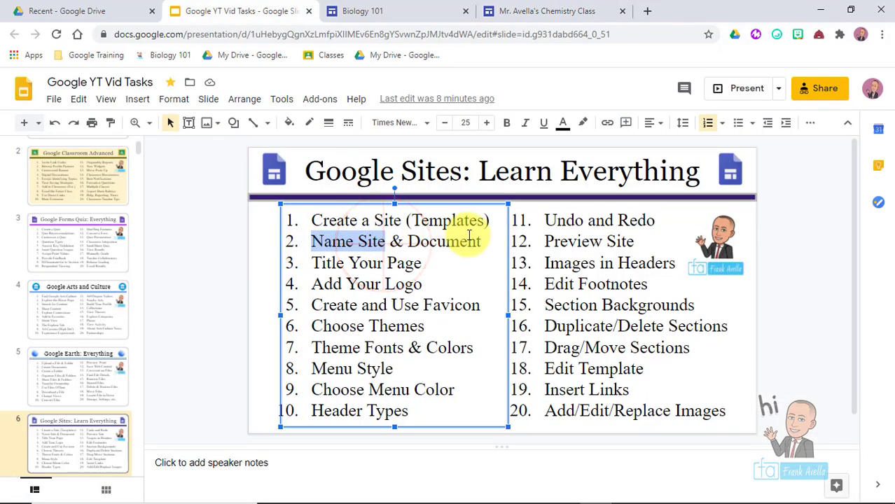
click(467, 241)
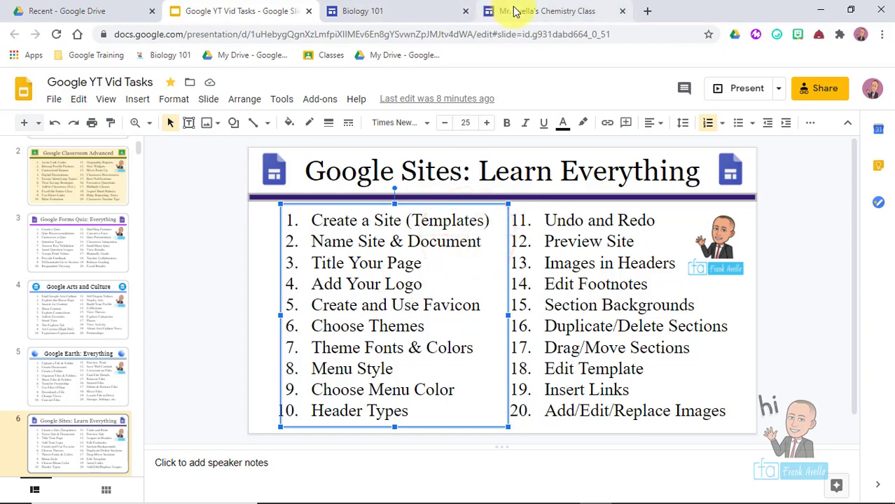
triple_click(423, 262)
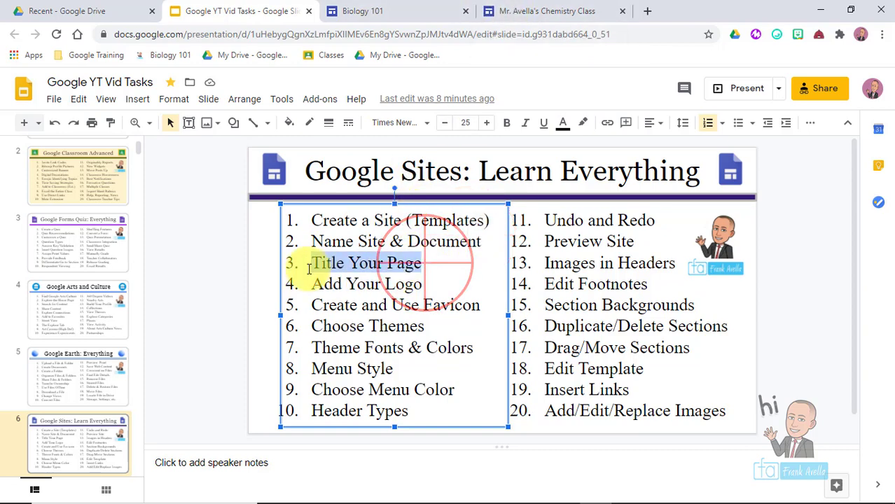
- Back in the site editor, change the page header title to 'CHEMSITRY 109'
click(543, 13)
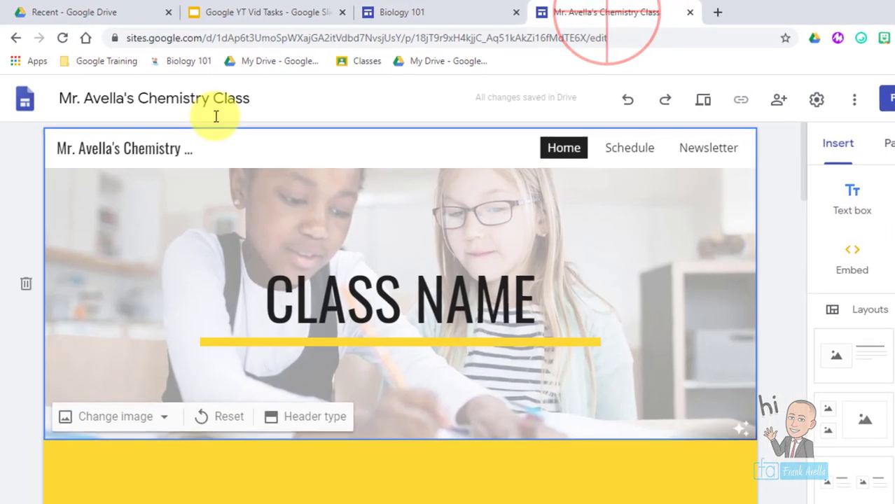
click(122, 84)
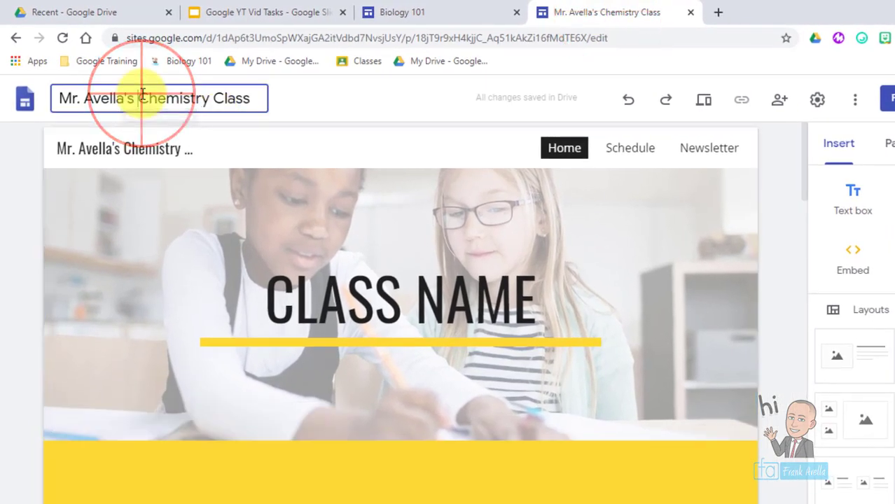
click(144, 149)
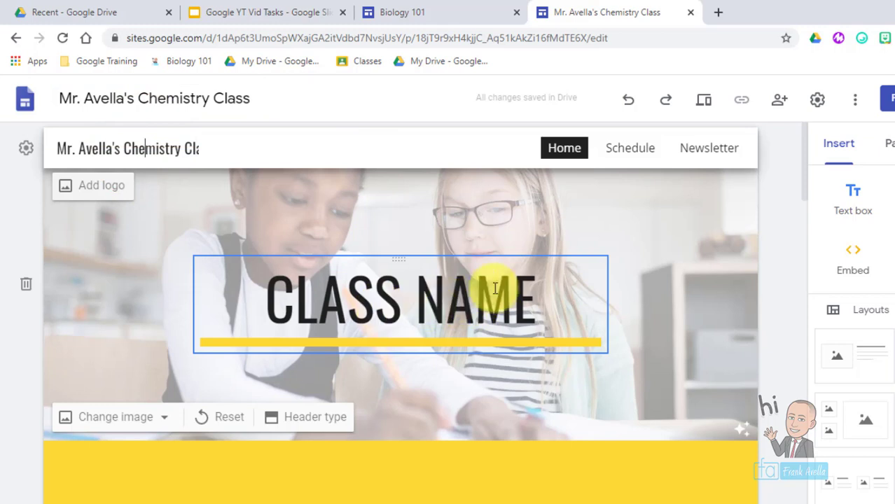
click(537, 308)
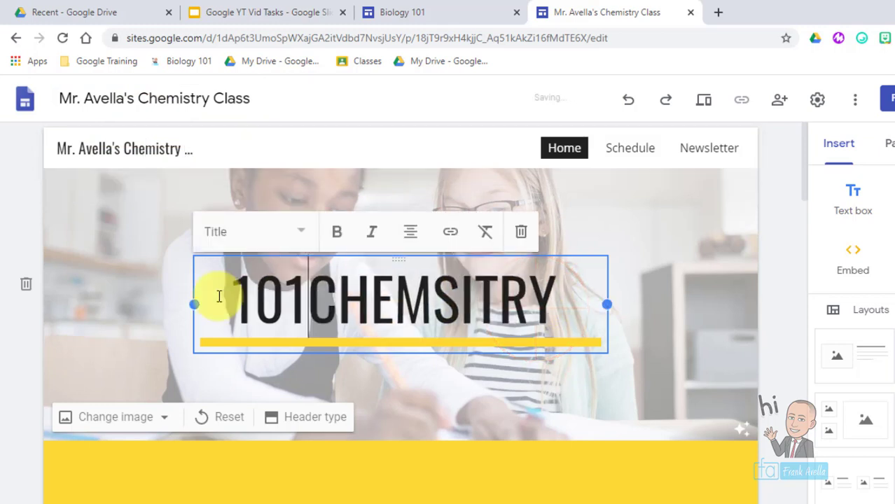
key(BackSpace)
key(BackSpace)
key(BackSpace)
key(End)
text(109)
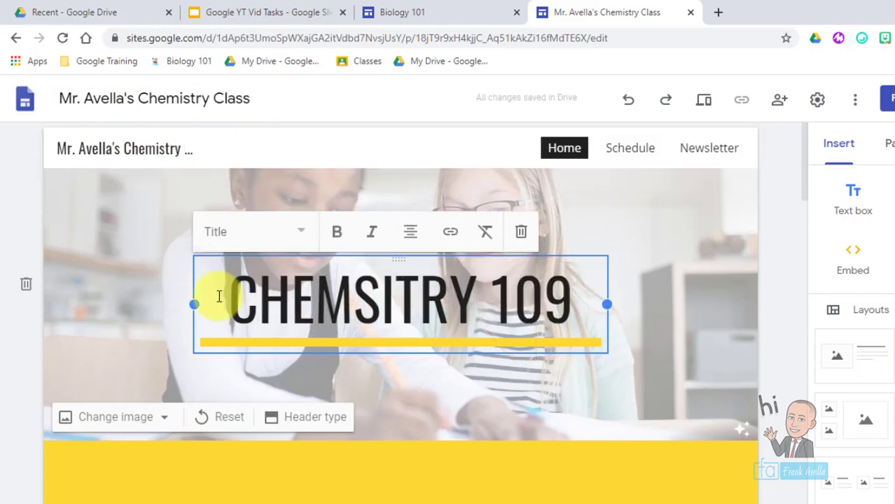
key(Escape)
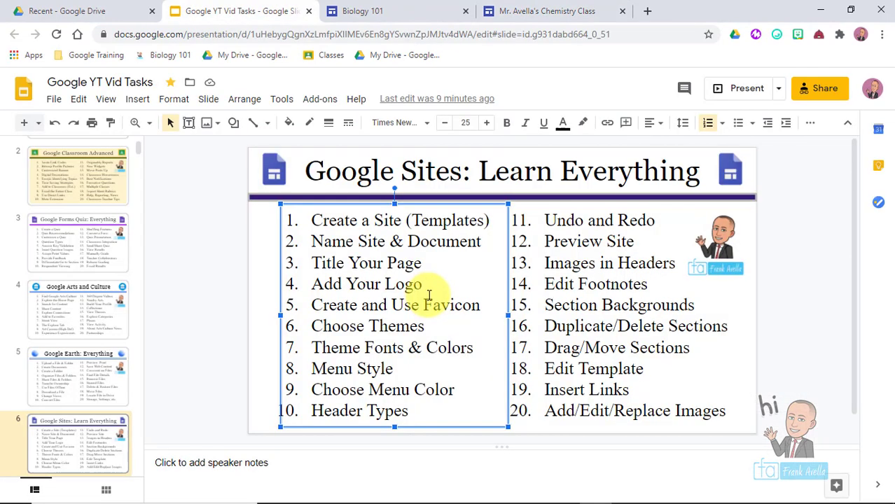
- Highlight the Add Your Logo task, then bring up the site's Brand images settings
click(429, 290)
drag(425, 283, 314, 283)
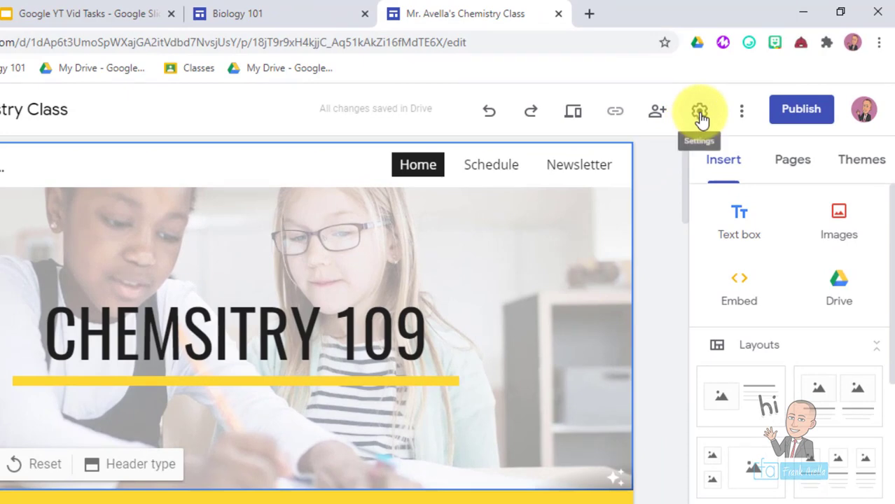
click(704, 111)
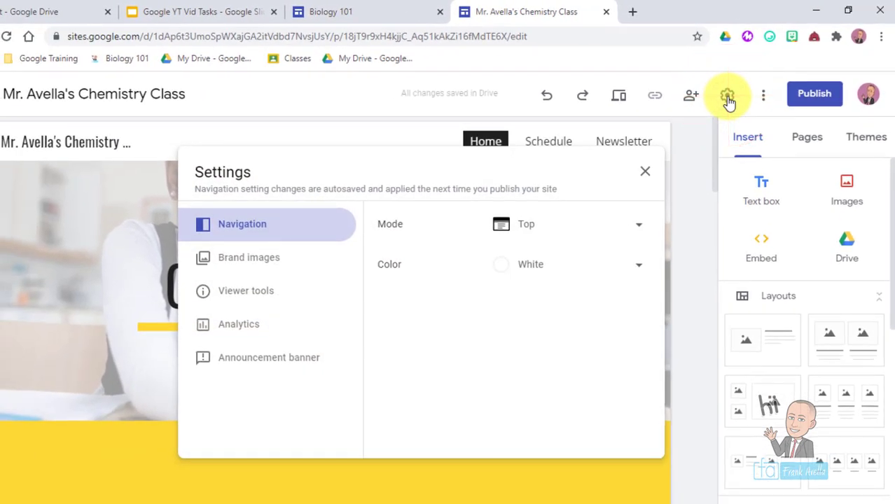
click(240, 267)
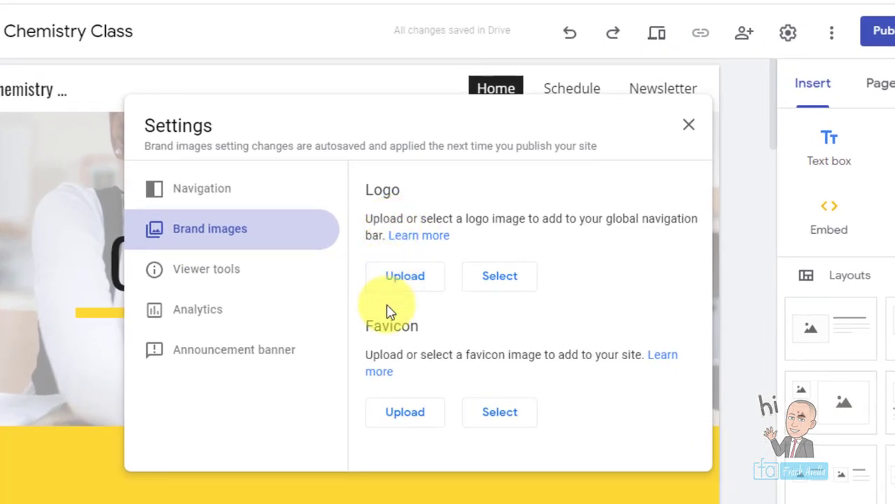
- Try a Google Images search for a 'chemistry' logo, then cancel it
click(497, 280)
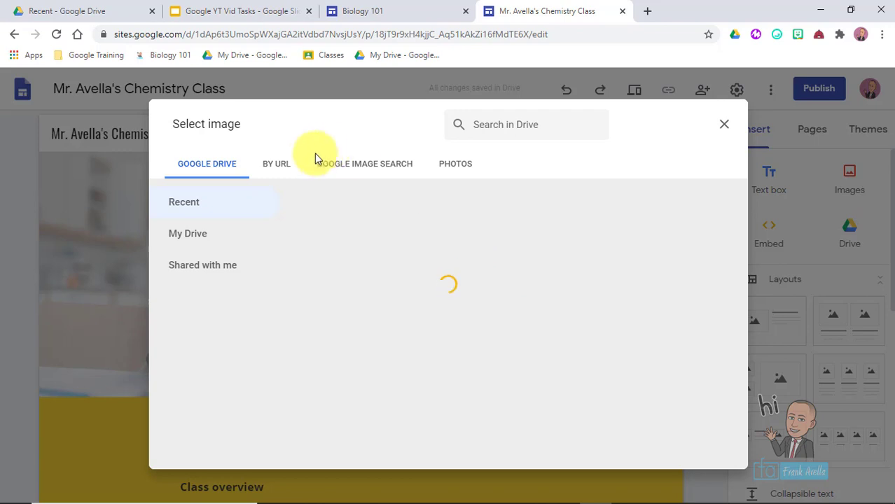
click(376, 168)
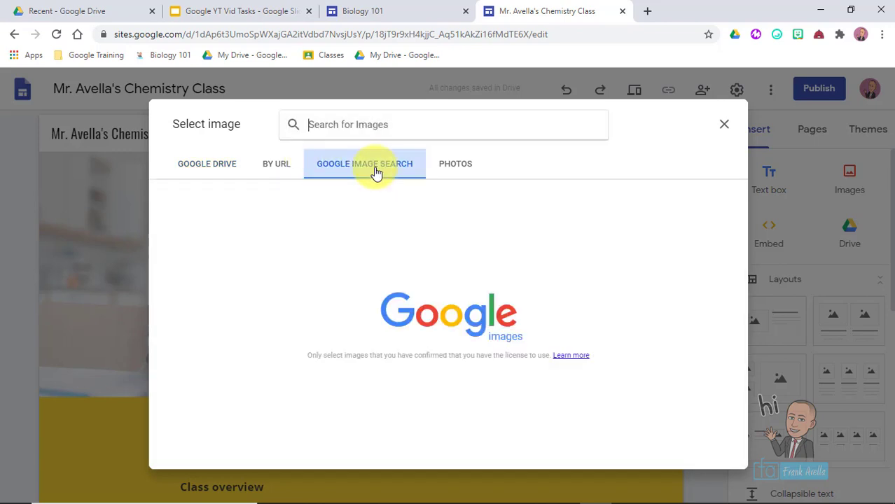
click(438, 129)
text(chemistry)
key(Return)
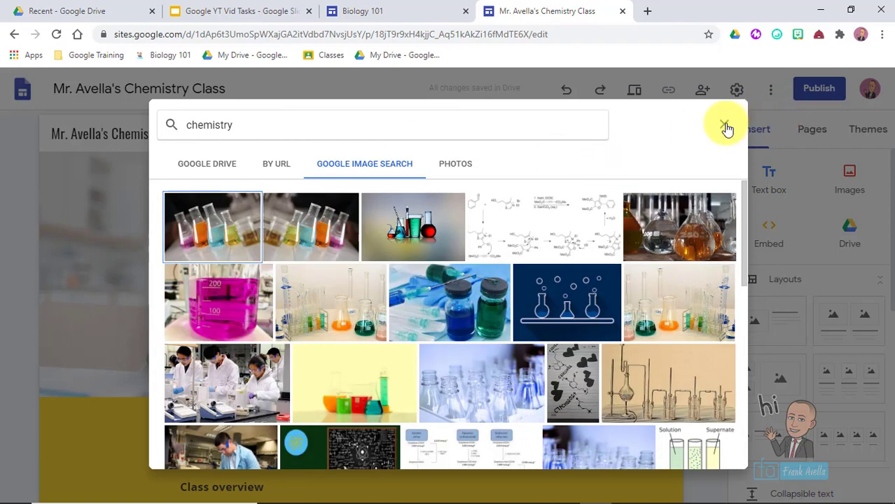
click(724, 126)
click(735, 90)
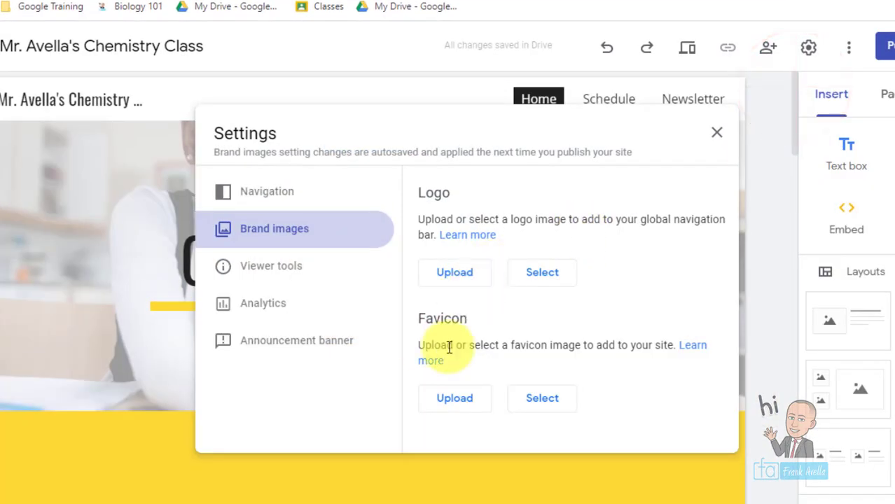
- Upload brand pic 121 from the computer as the site logo and close settings
click(455, 273)
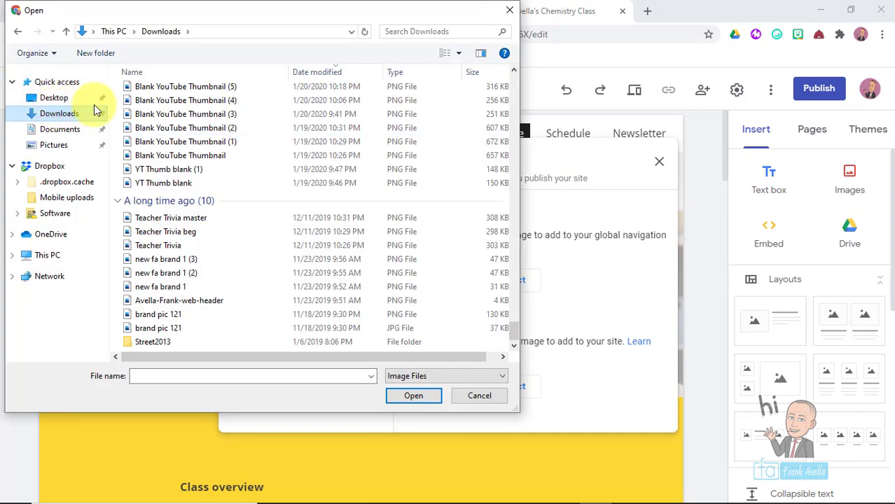
double_click(178, 314)
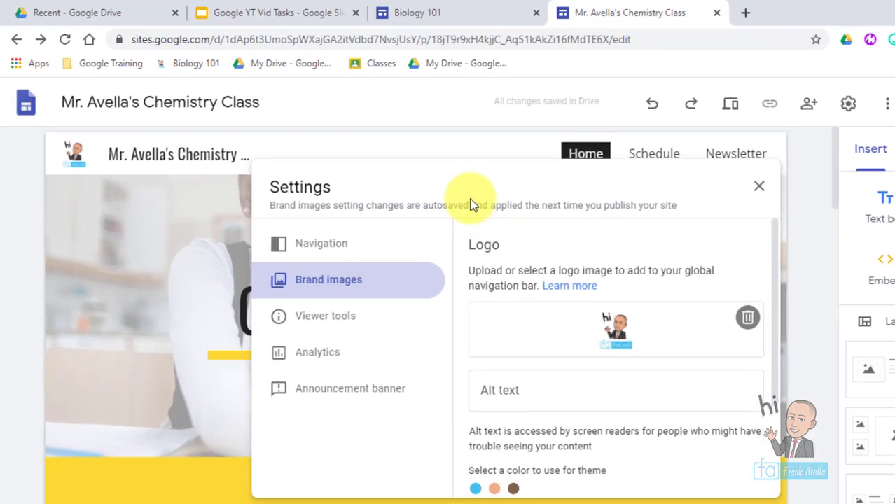
drag(470, 205, 425, 205)
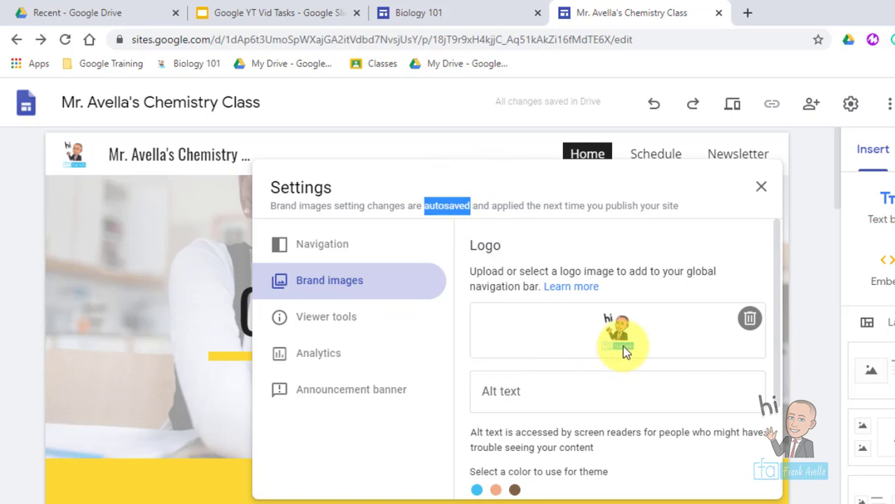
drag(776, 269, 779, 338)
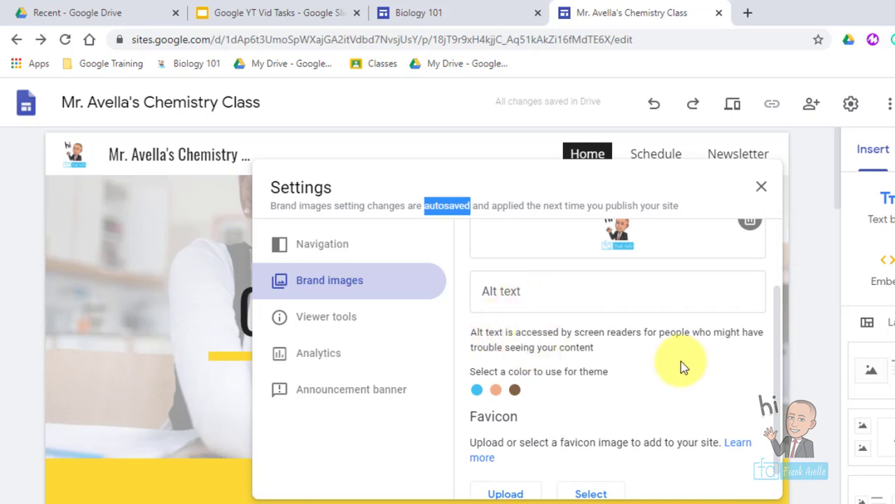
drag(781, 364, 774, 322)
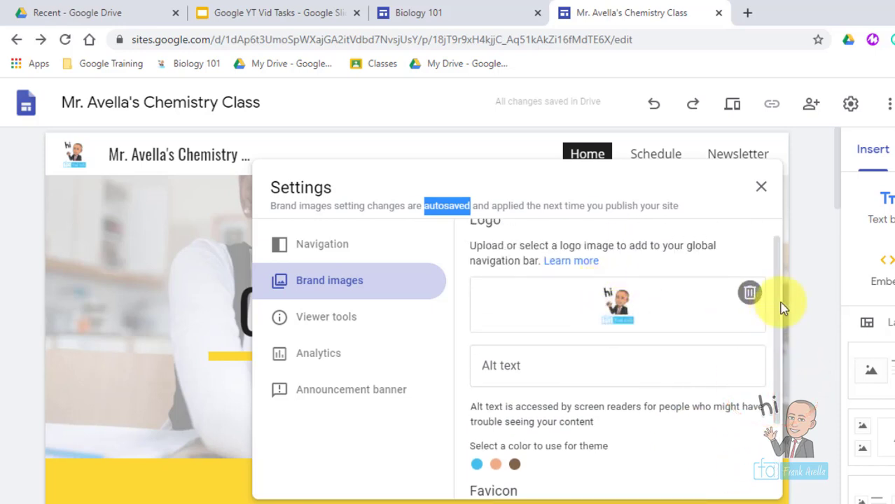
click(758, 193)
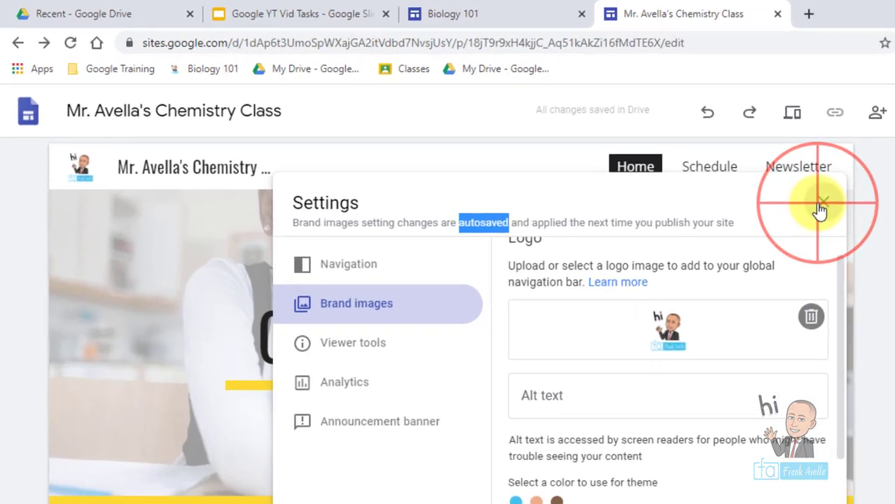
- Highlight the Create and Use Favicon task, then go to the Biology 101 example site
mouse_move(81, 161)
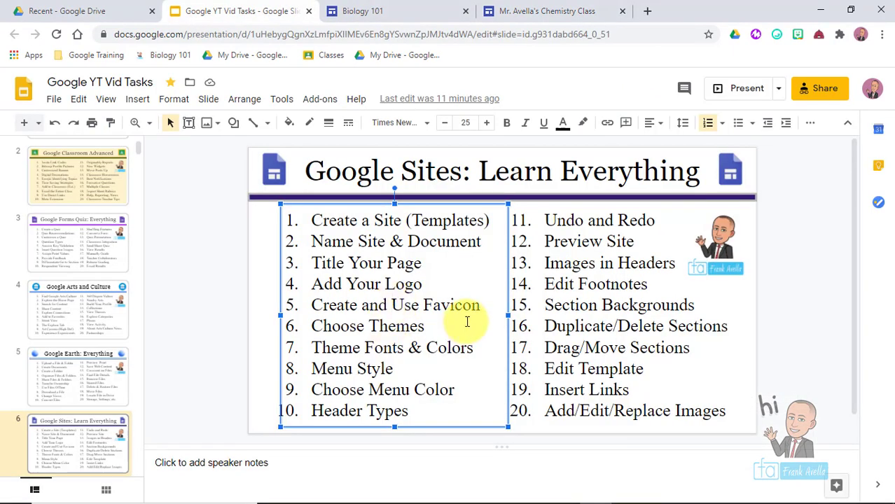
drag(485, 312, 306, 310)
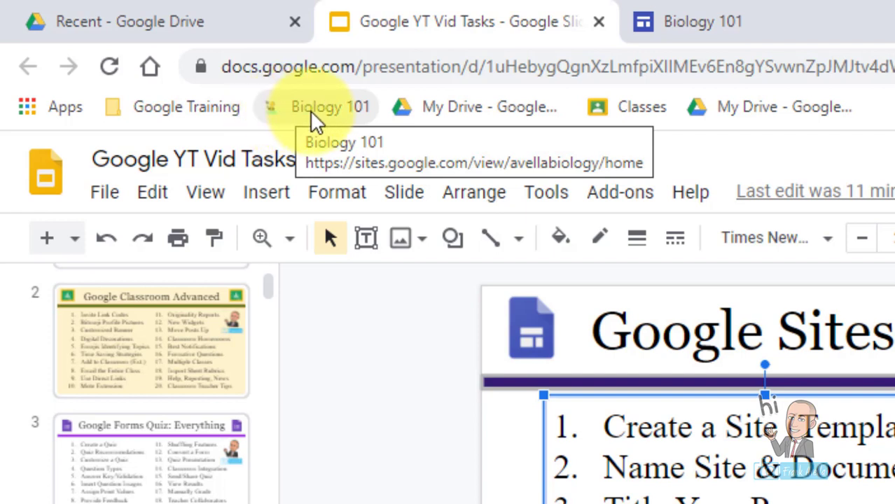
click(311, 111)
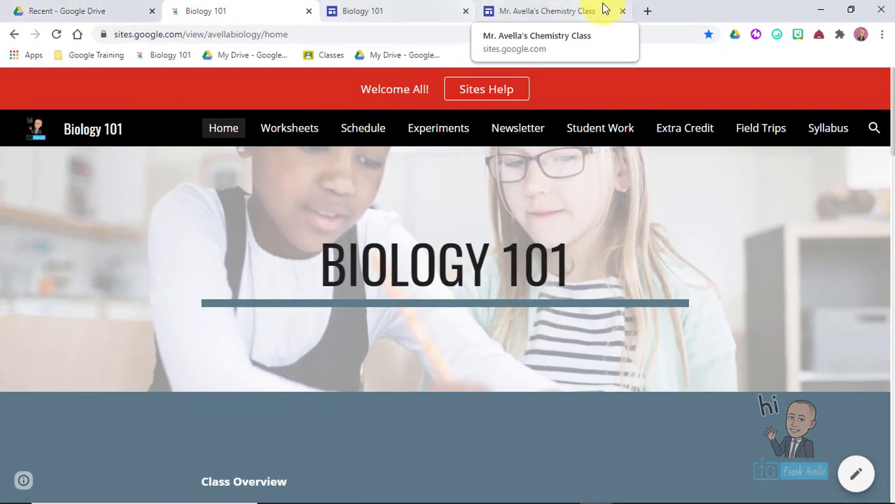
- In a new tab, load the kutasoftware Free Algebra 1 Worksheets site via 'ku'
click(648, 10)
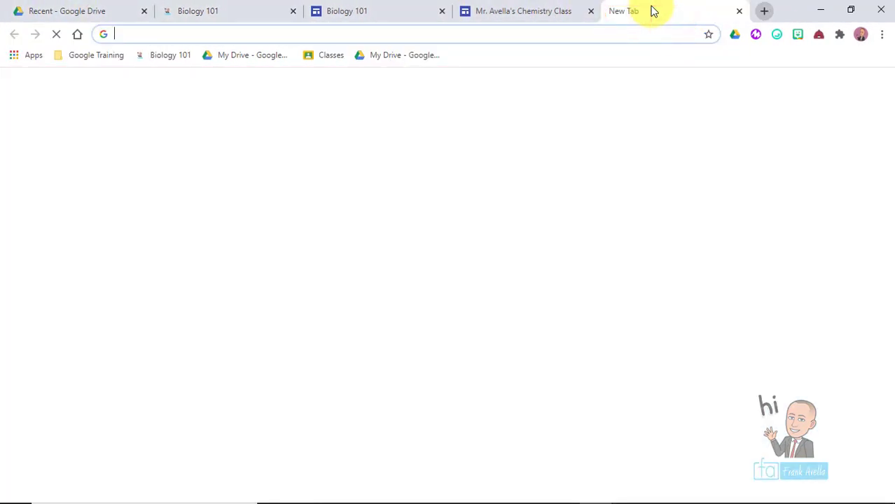
text(ku)
key(Return)
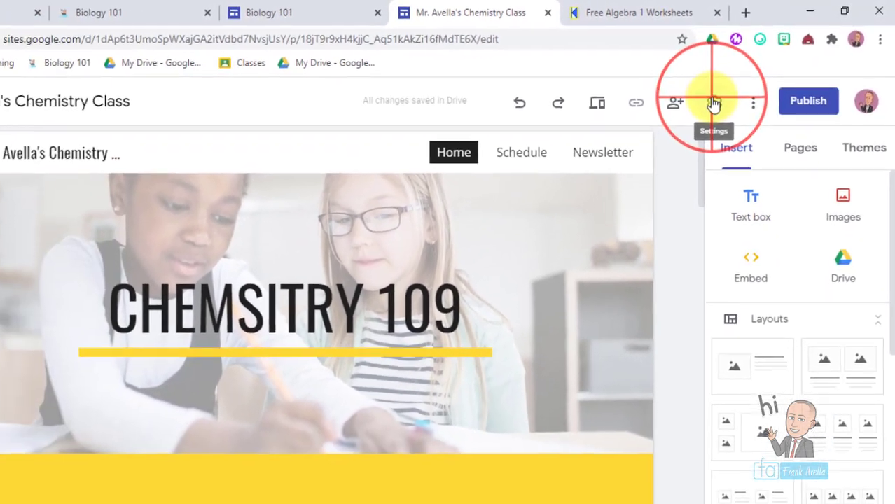
- Go to Settings > Brand images and highlight the Favicon section
click(693, 113)
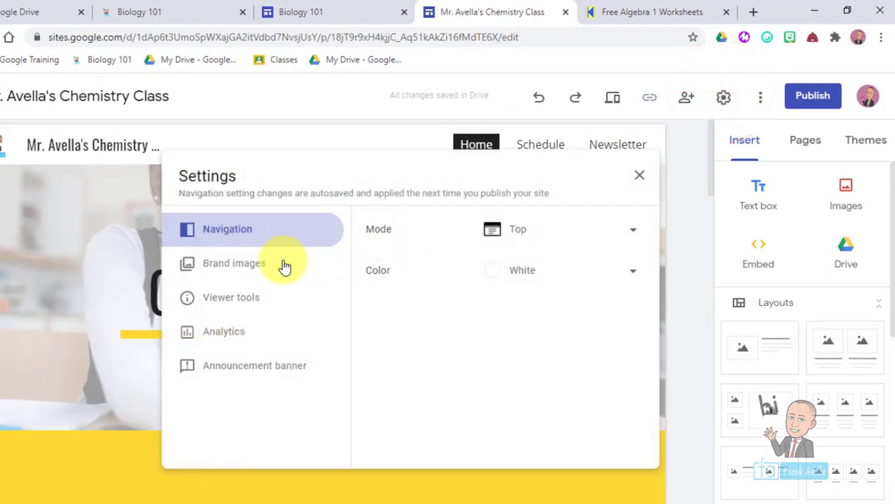
click(235, 271)
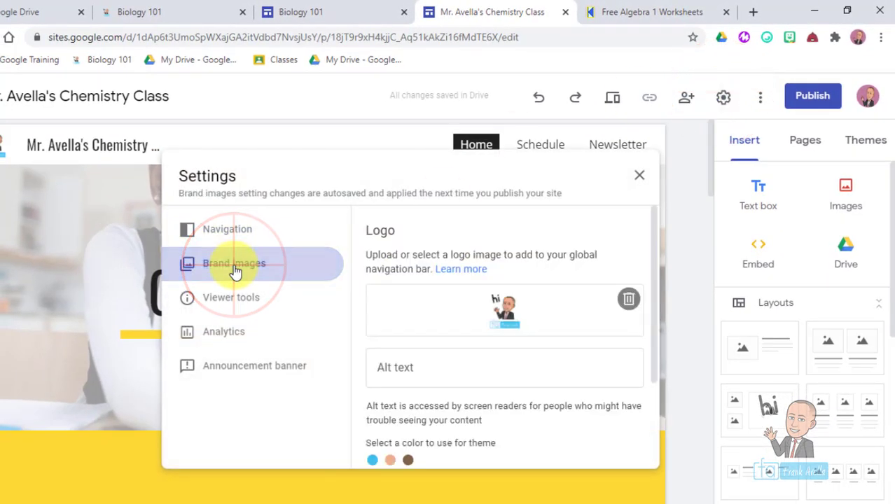
drag(652, 230, 651, 401)
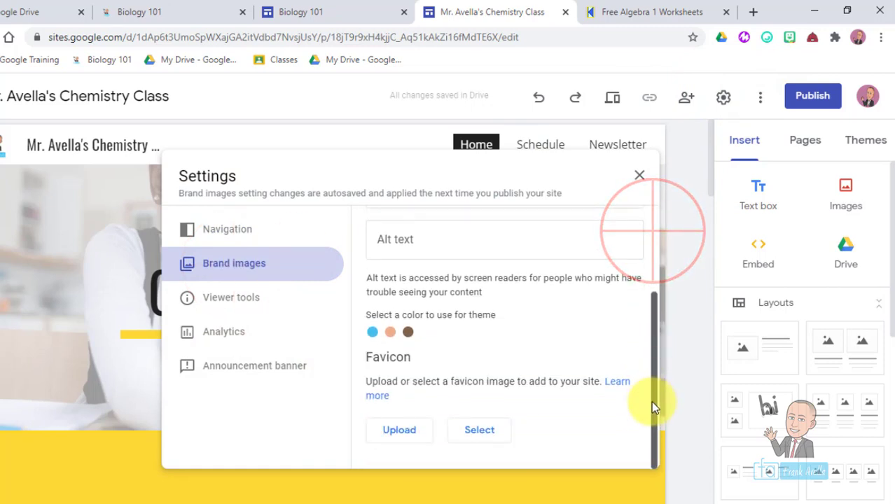
click(368, 362)
drag(368, 362, 426, 404)
click(426, 404)
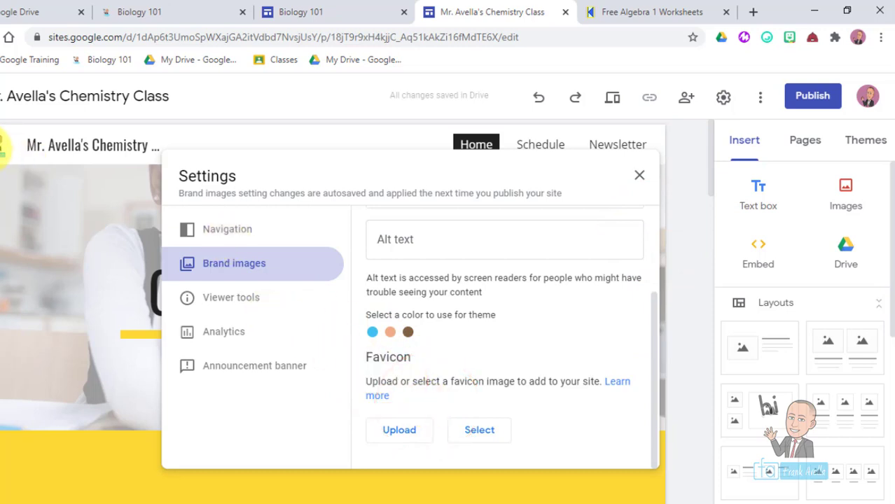
- Upload brand pic 121 from Downloads as the site favicon
click(397, 434)
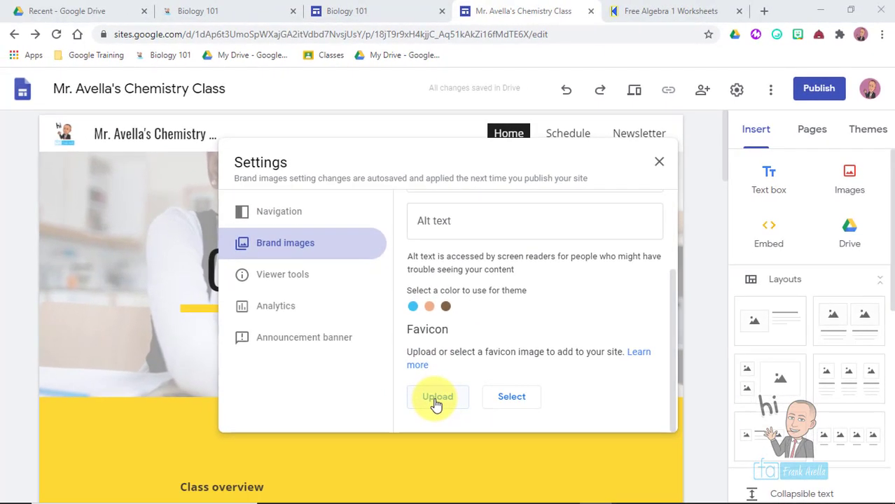
click(435, 404)
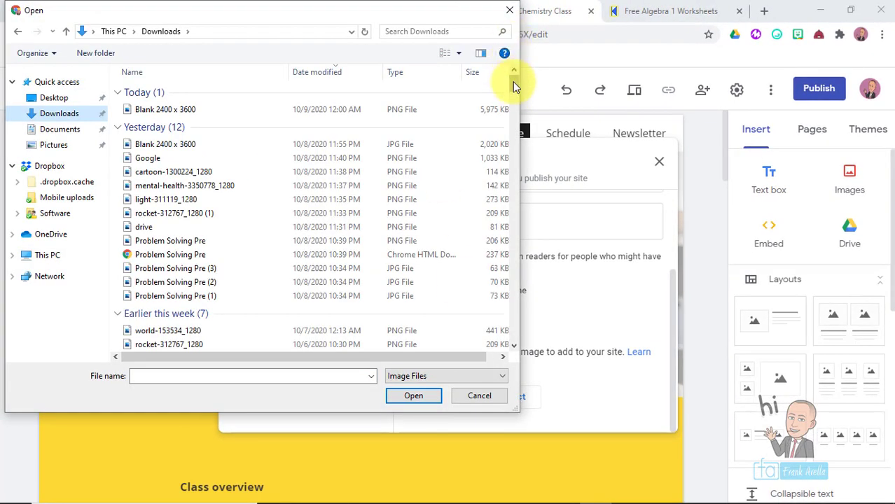
click(513, 81)
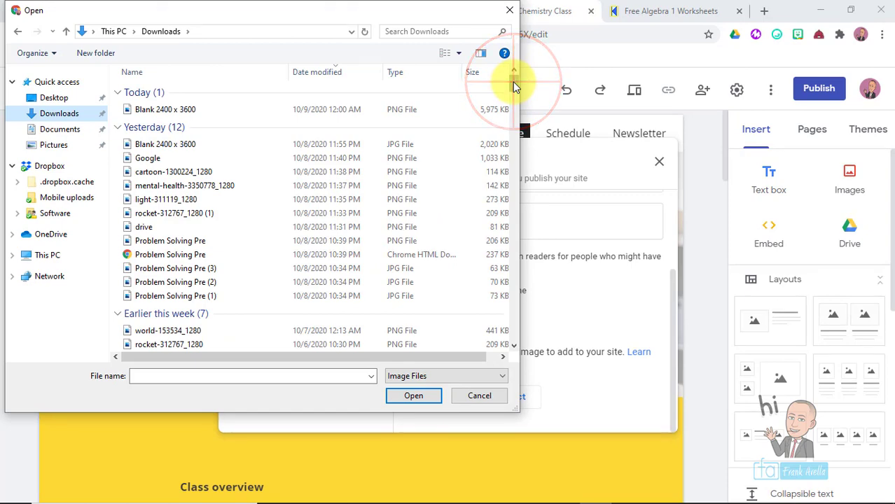
drag(512, 81, 516, 371)
double_click(175, 314)
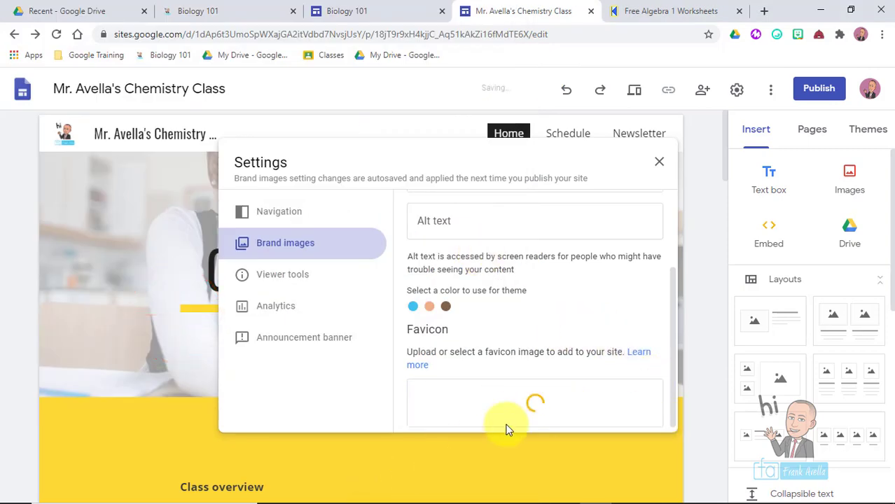
click(670, 287)
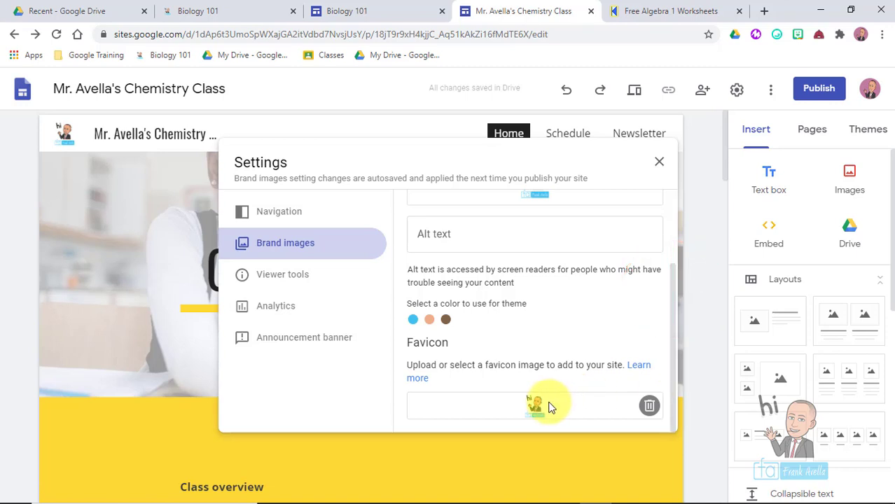
drag(352, 178, 407, 178)
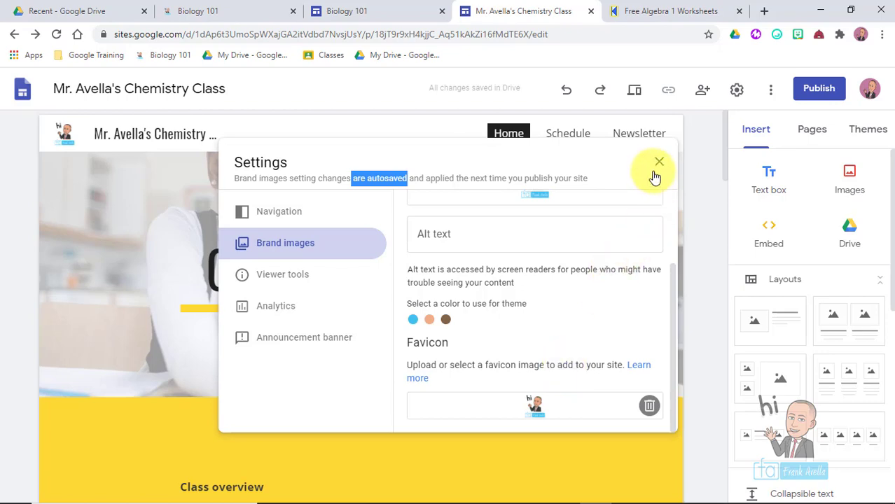
- Close the brand images settings, select 'Choose Themes' in the Slides task list, and return to the site editor
click(473, 311)
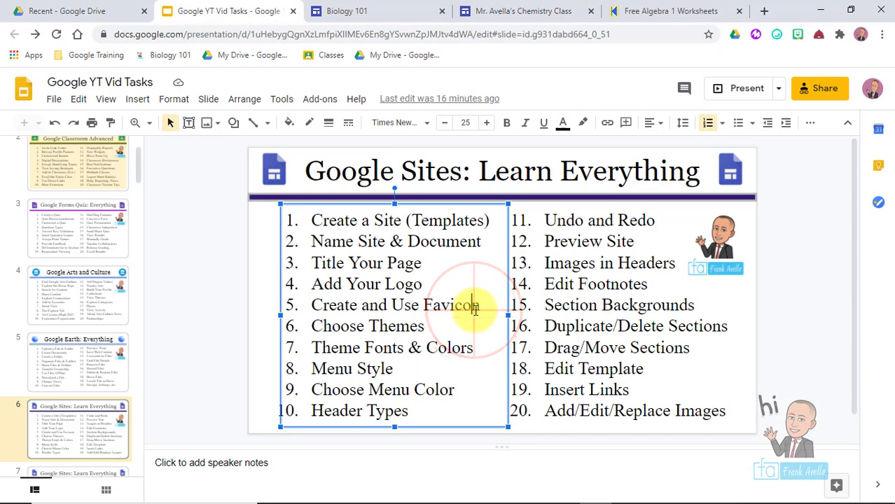
drag(477, 308, 300, 324)
click(425, 326)
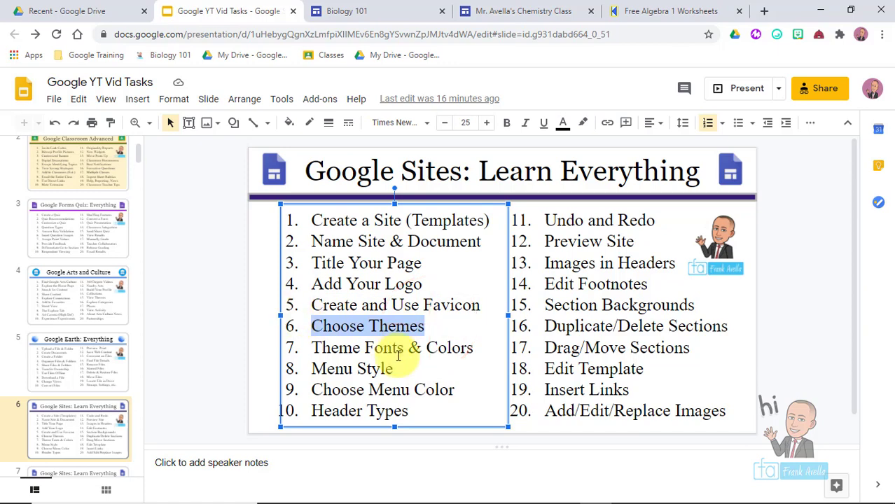
click(521, 11)
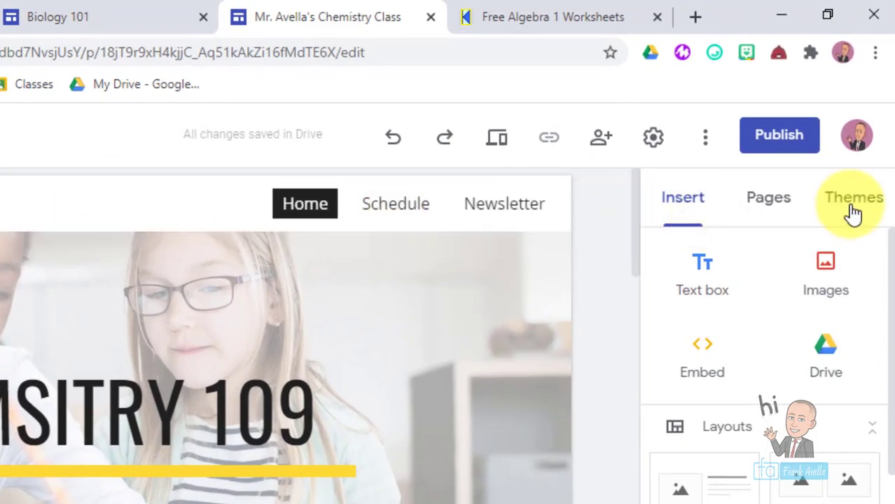
- Open the site themes list and preview Diplomat, then switch back to Impression
click(853, 210)
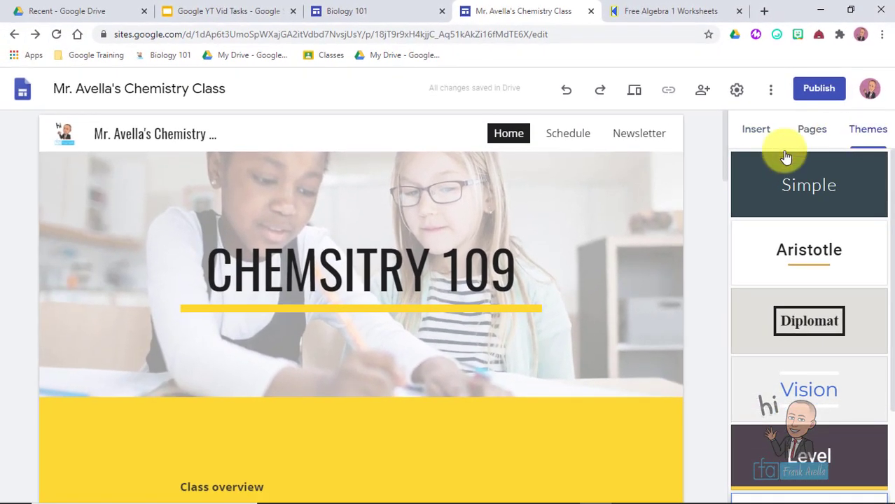
drag(880, 168, 884, 199)
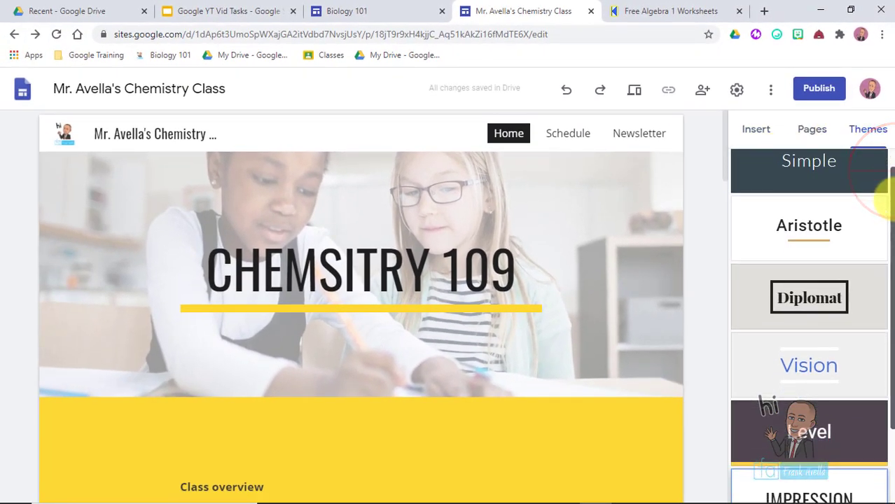
scroll(875, 205, down, 1)
scroll(853, 208, up, 1)
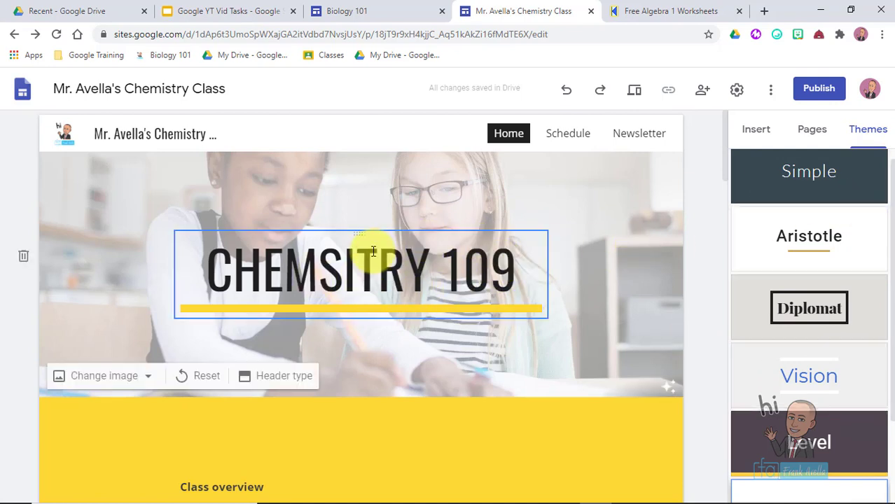
click(342, 297)
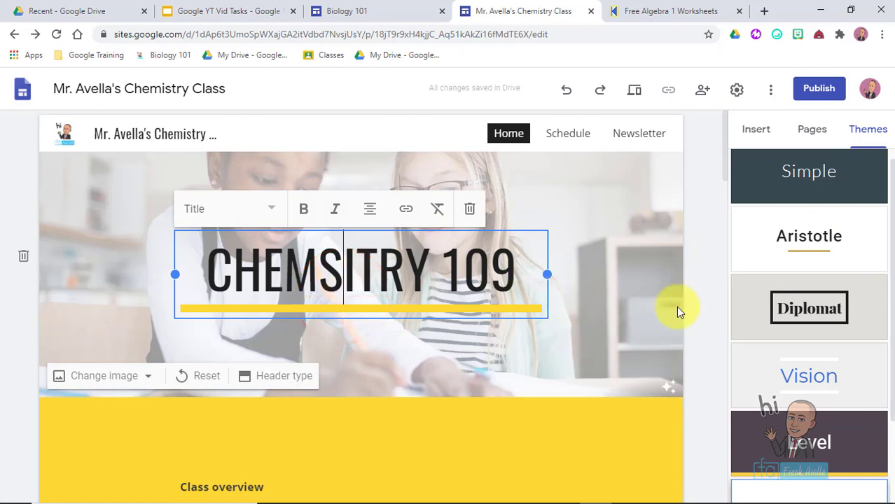
click(794, 311)
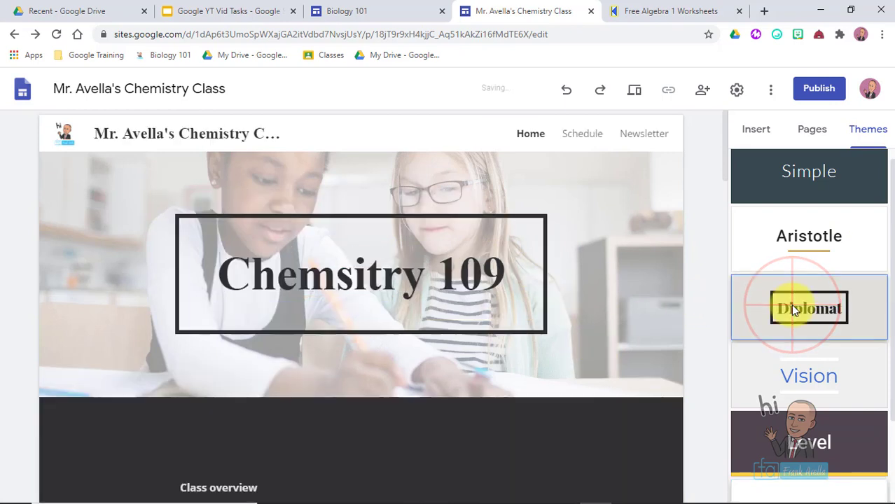
scroll(805, 364, down, 2)
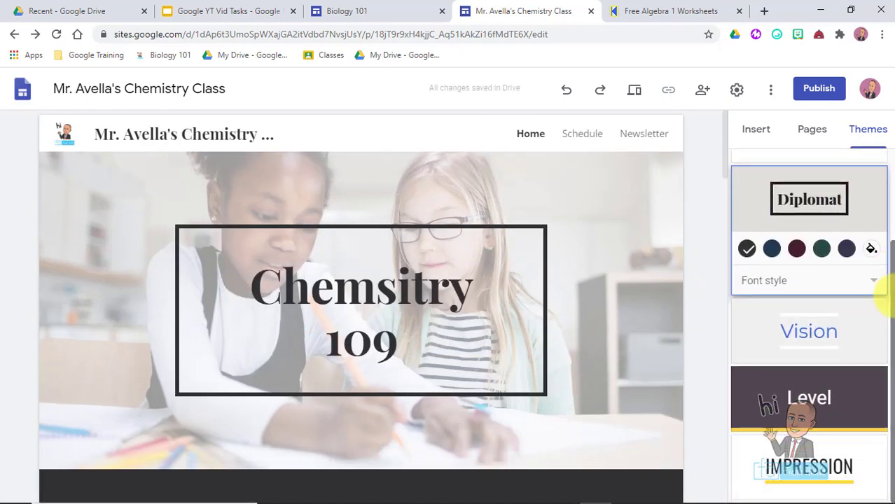
click(809, 466)
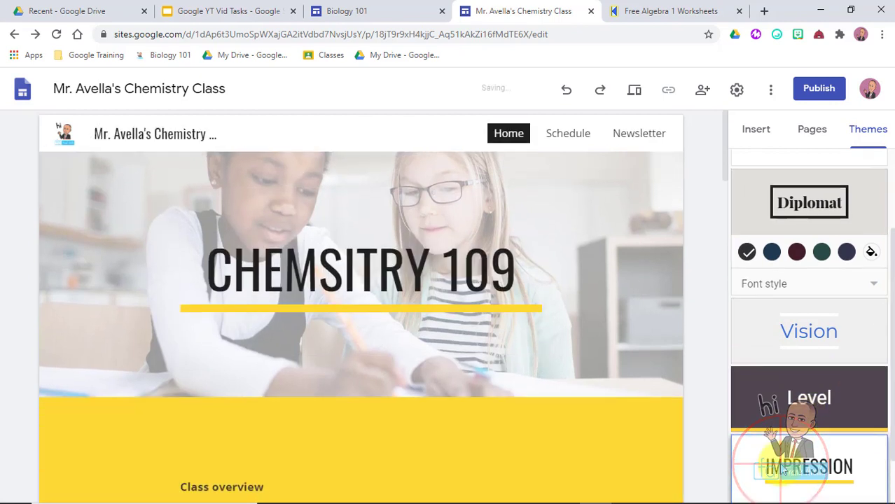
- Try the Aristotle, Level and Vision themes, then undo back to Impression
drag(883, 420, 884, 340)
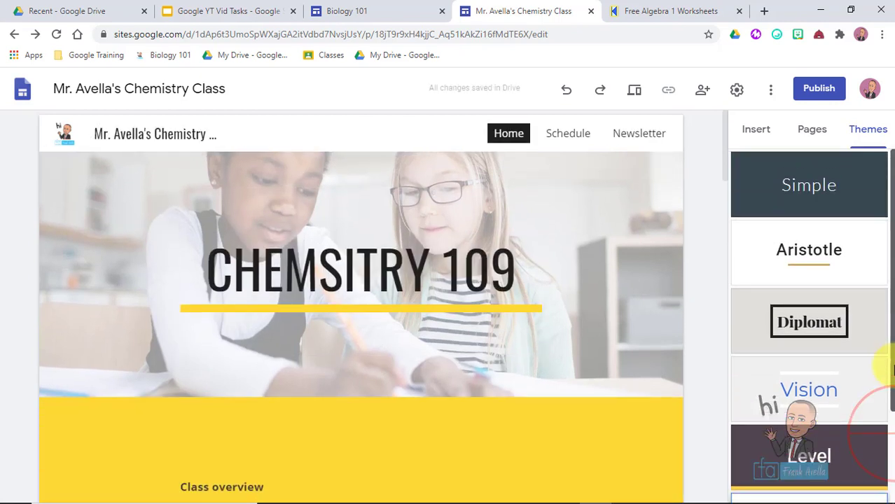
click(819, 266)
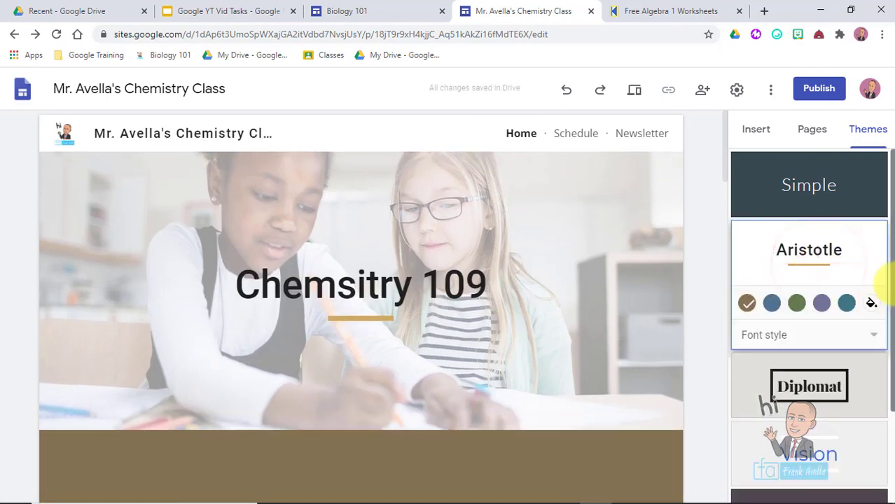
scroll(884, 358, down, 1)
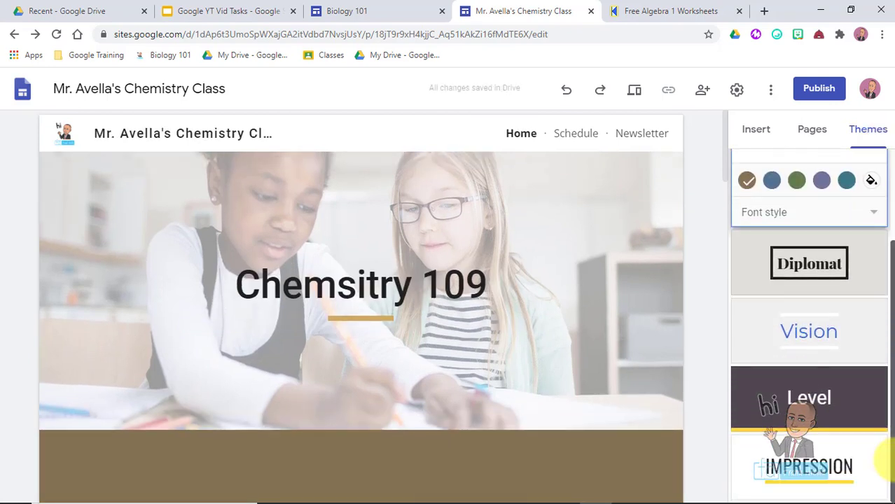
click(809, 405)
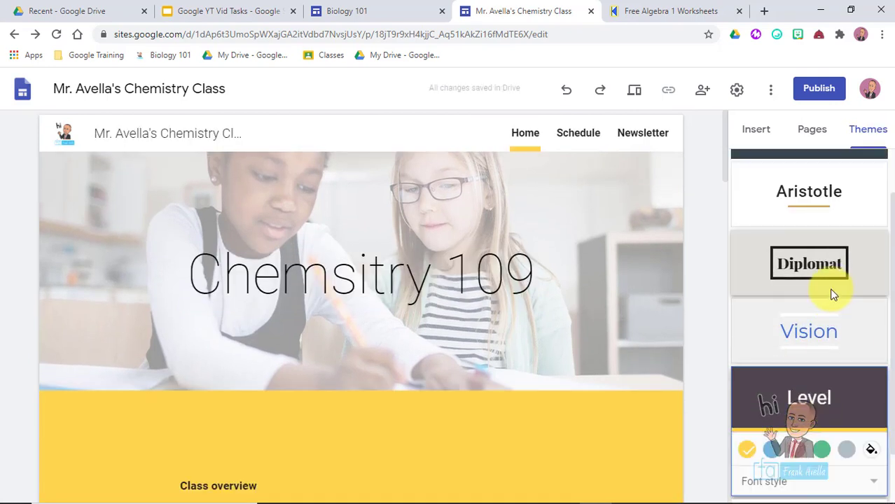
click(808, 311)
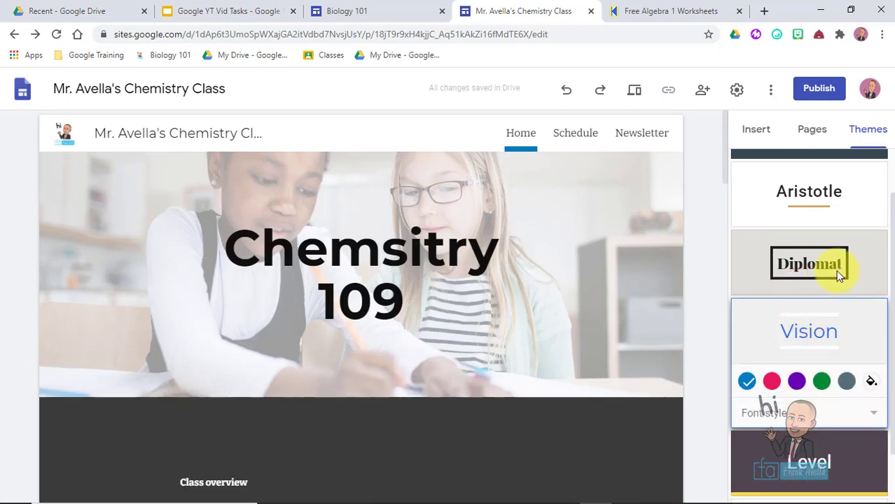
key(ctrl+z)
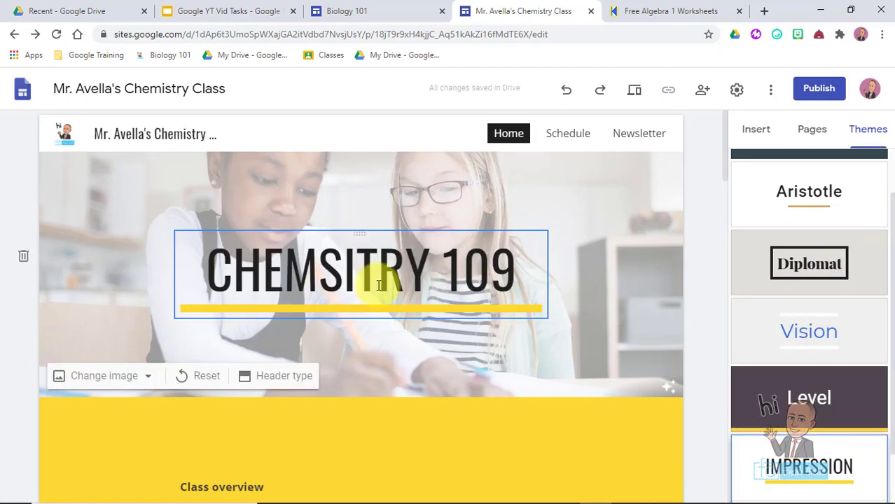
- Fix the misspelled header title CHEMSITRY so it reads 'CHEMISTRY 109'
click(342, 272)
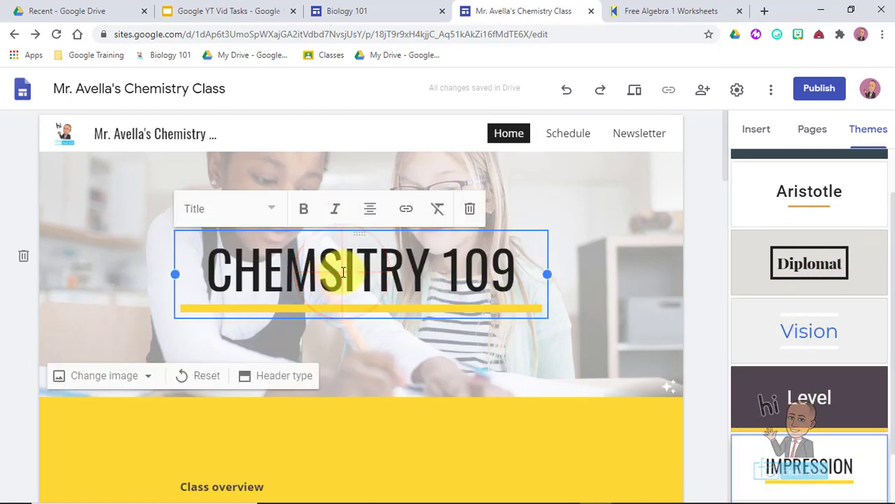
key(BackSpace)
key(Right)
text(S)
click(364, 264)
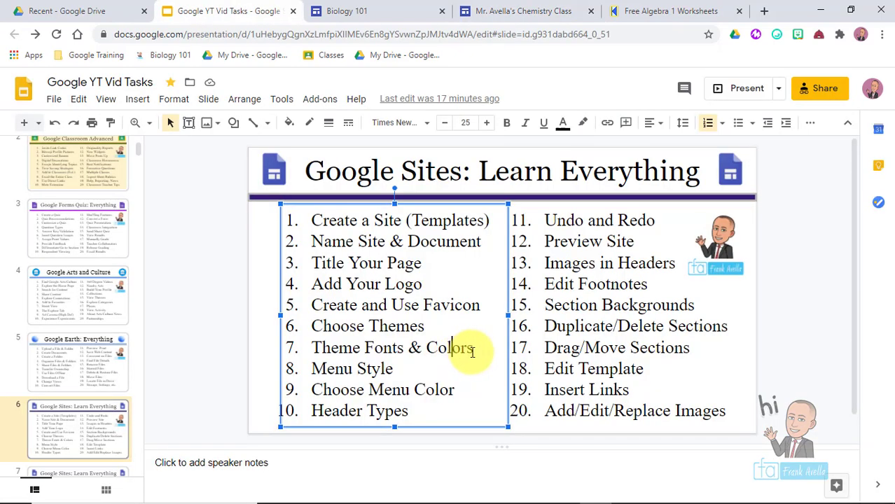
- Highlight 'Theme Fonts & Colors' in the Slides outline and return to the site's Themes panel
drag(473, 350, 322, 350)
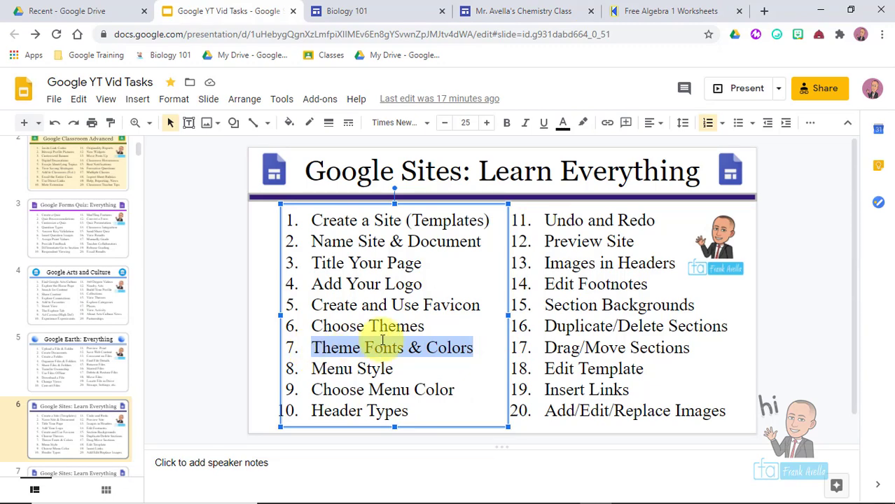
click(516, 7)
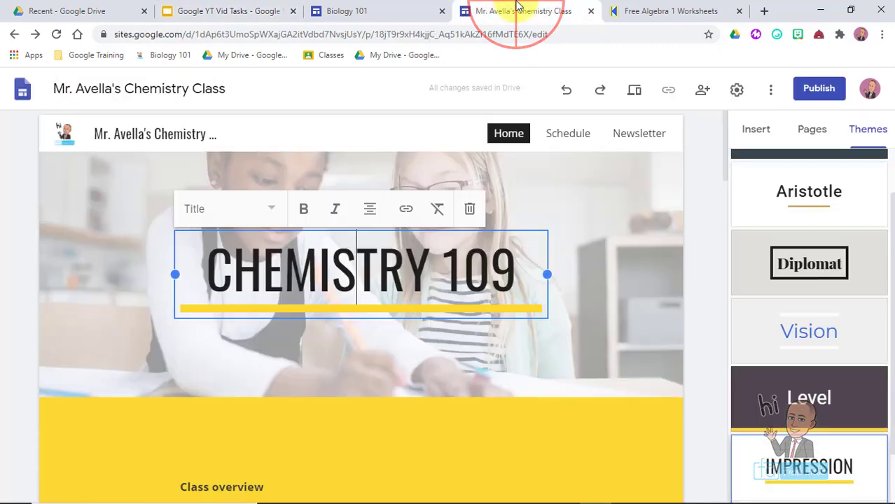
drag(887, 251, 867, 244)
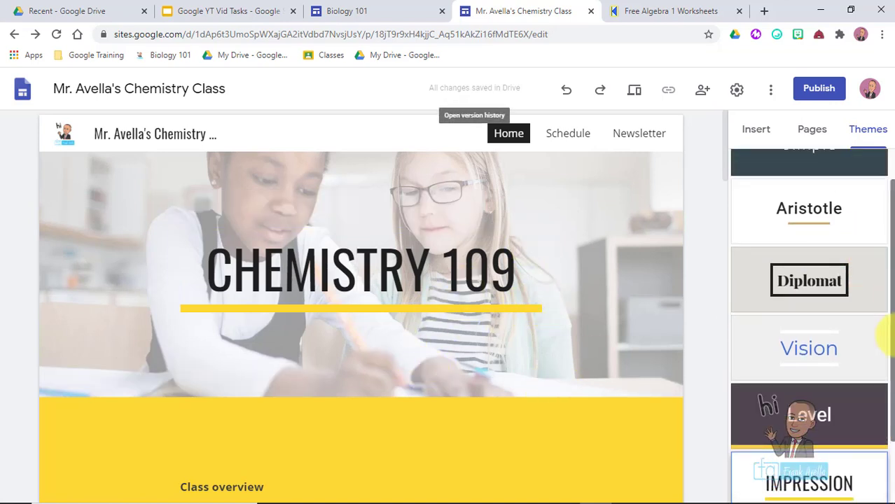
drag(888, 336, 873, 450)
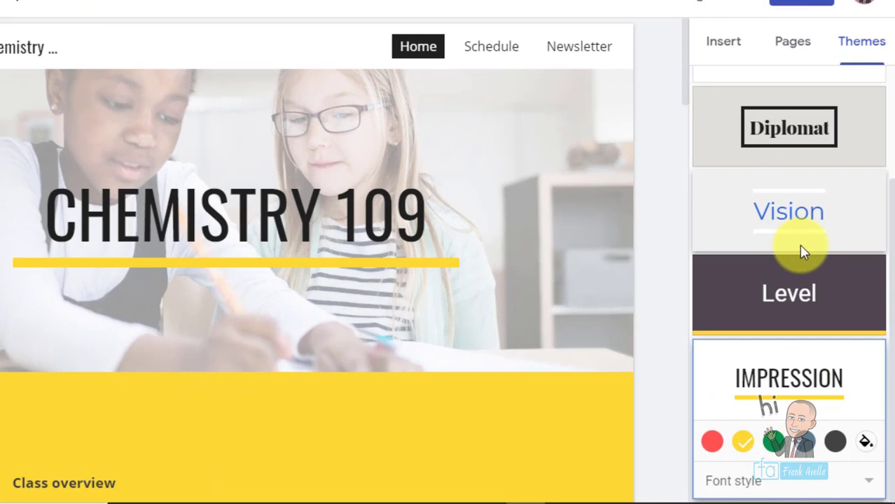
- Reapply Vision, then Impression, and set the theme's accent colour to red
click(817, 290)
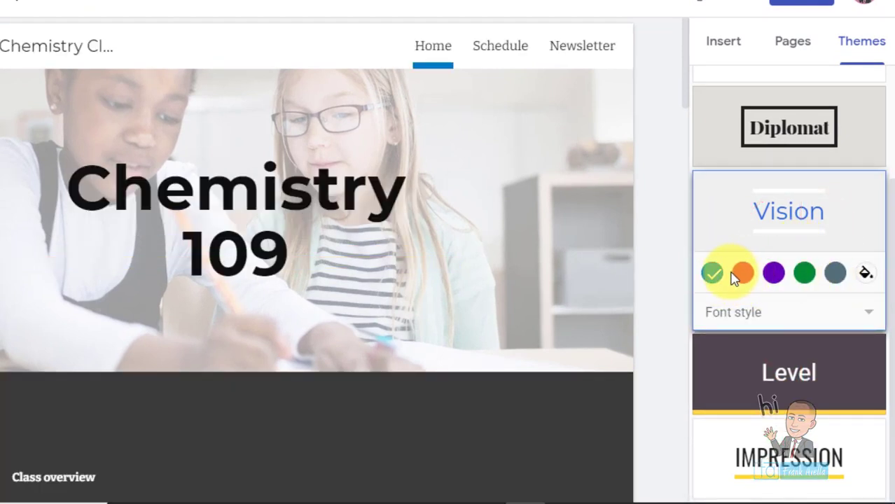
click(800, 431)
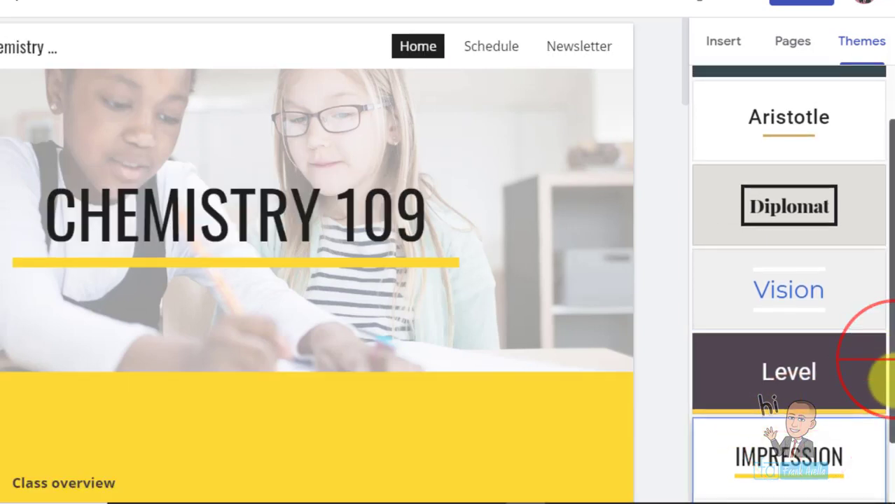
click(710, 442)
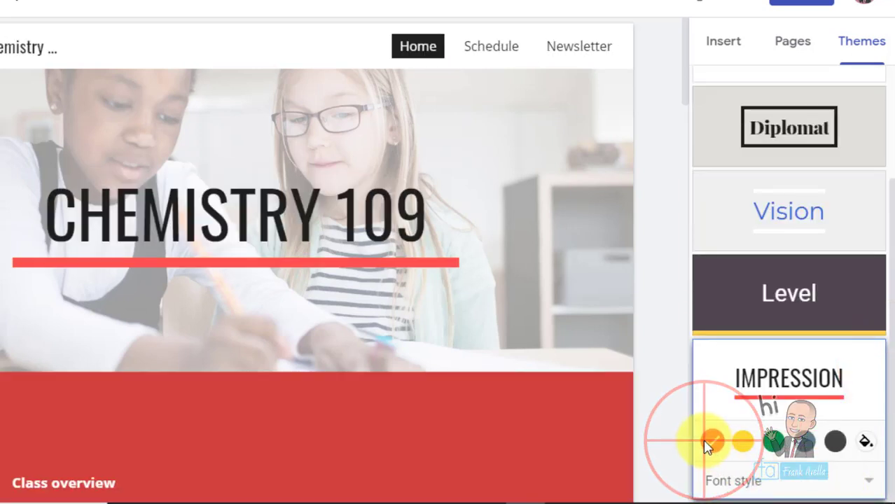
click(883, 368)
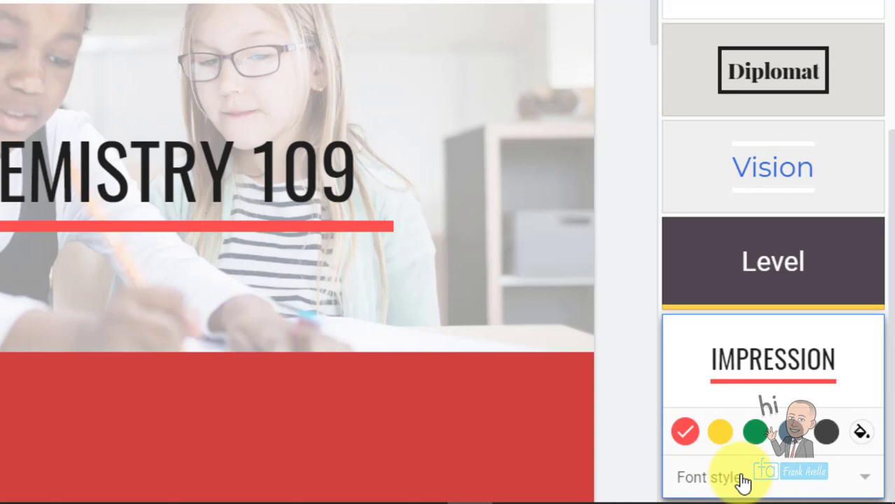
- Cycle the theme font style through Narrow, Capital and Frank, ending back on Capital
click(847, 480)
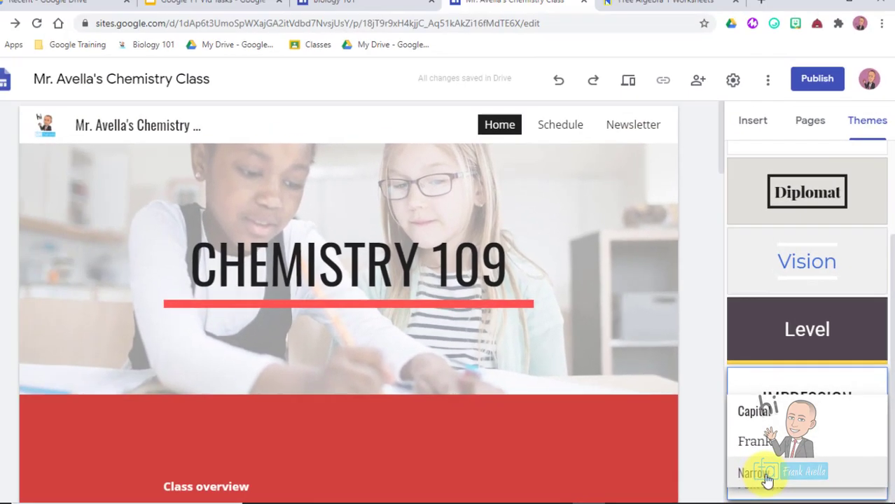
click(707, 462)
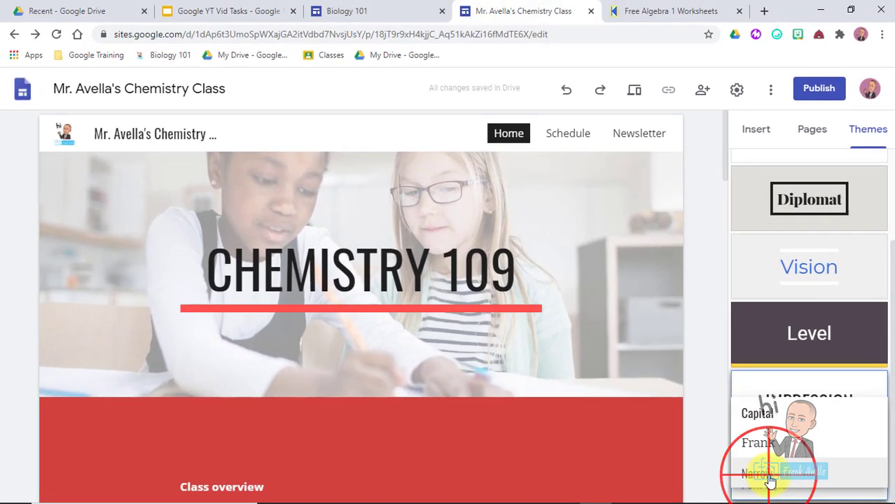
click(869, 486)
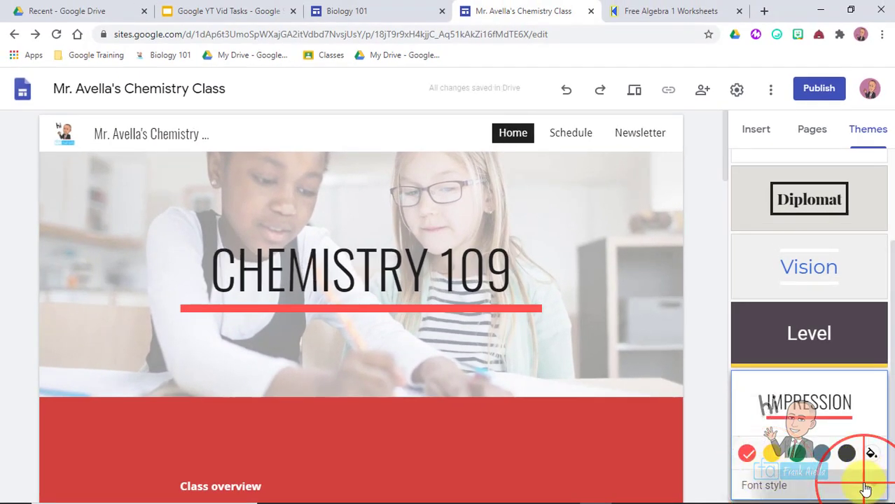
click(766, 413)
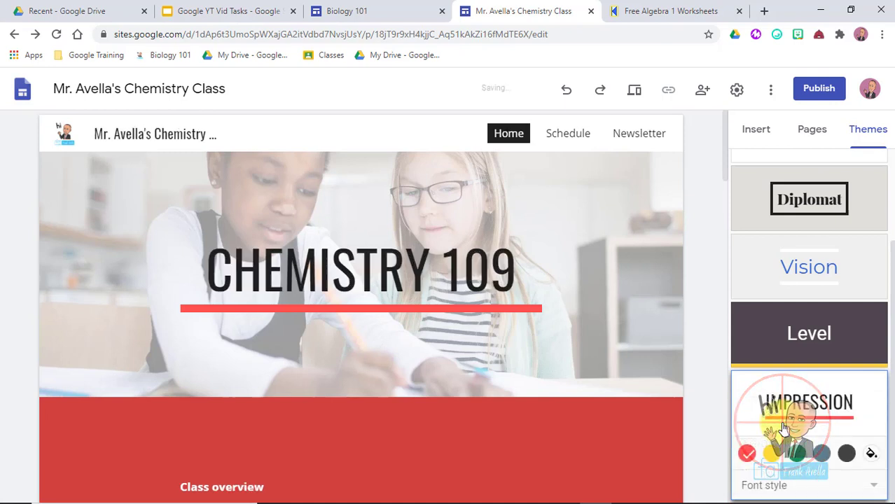
click(871, 486)
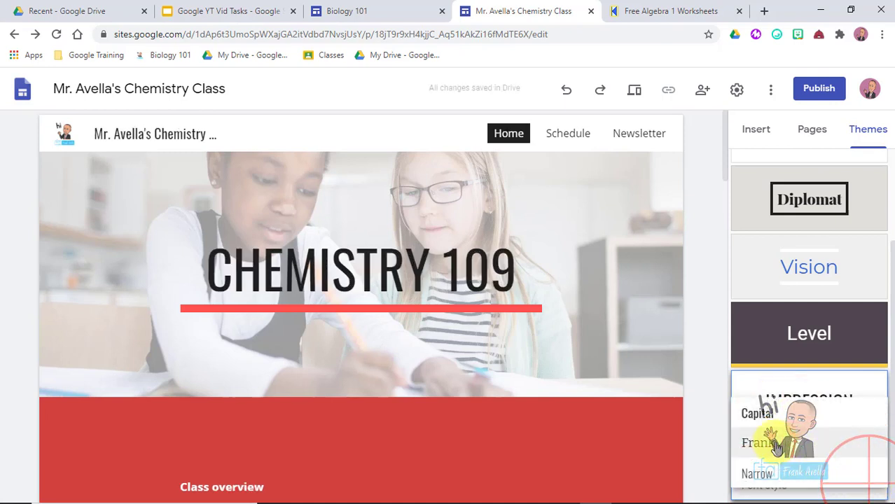
click(774, 442)
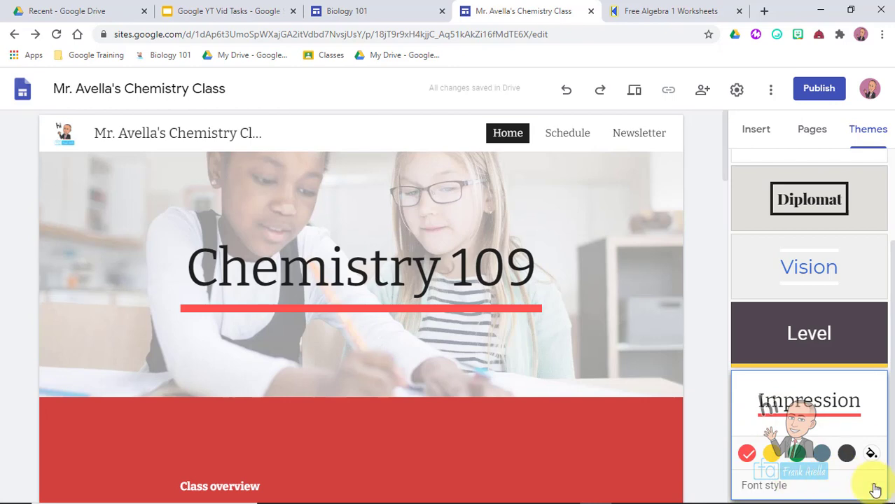
click(871, 486)
click(807, 420)
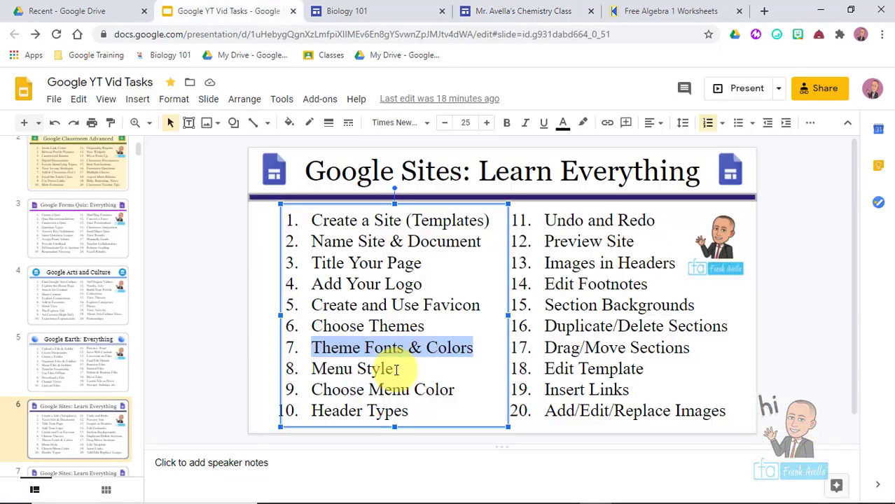
click(395, 369)
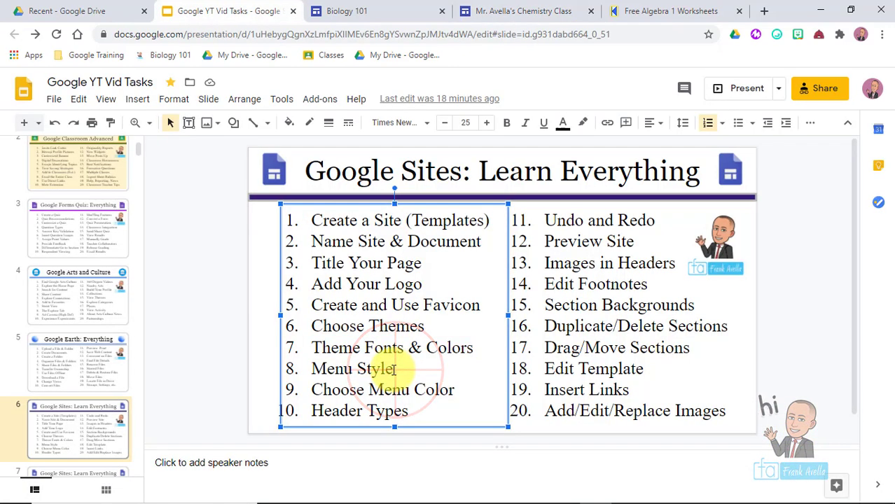
- Highlight 'Menu Style' in the Slides outline and return to the Chemistry Class site editor
click(394, 369)
drag(394, 368, 319, 366)
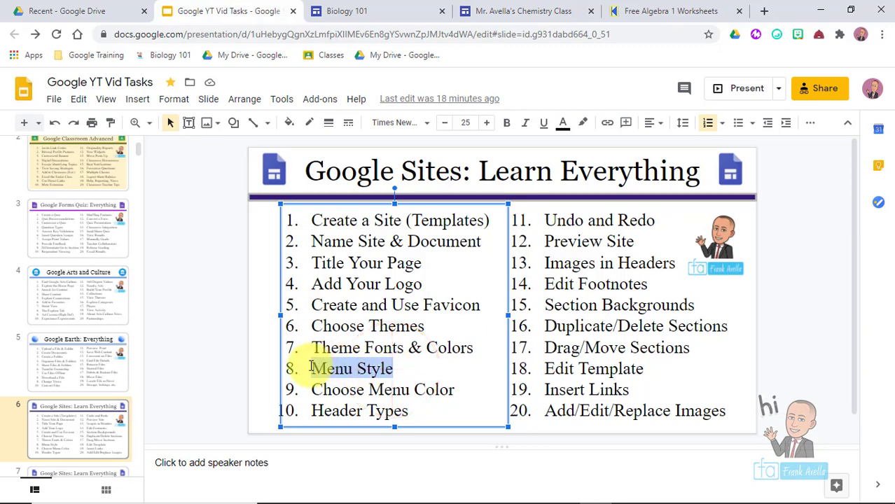
click(524, 9)
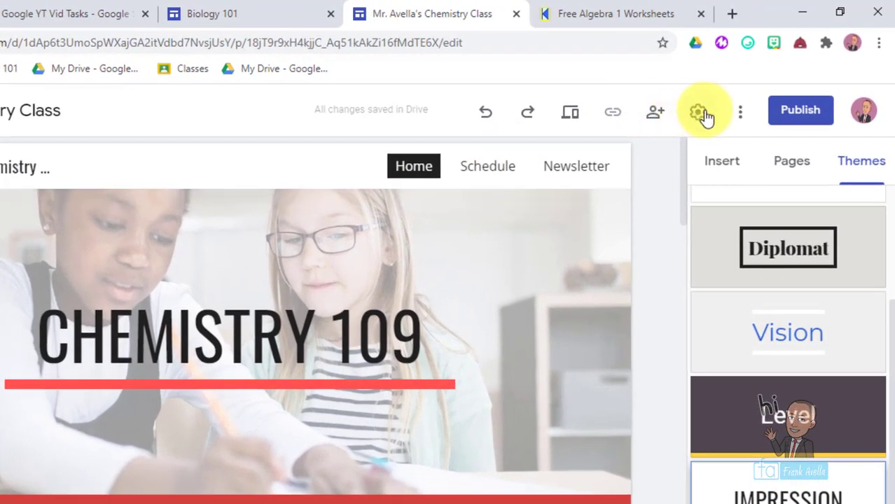
- Switch site navigation to a side menu and test it by visiting Schedule and Home
click(703, 114)
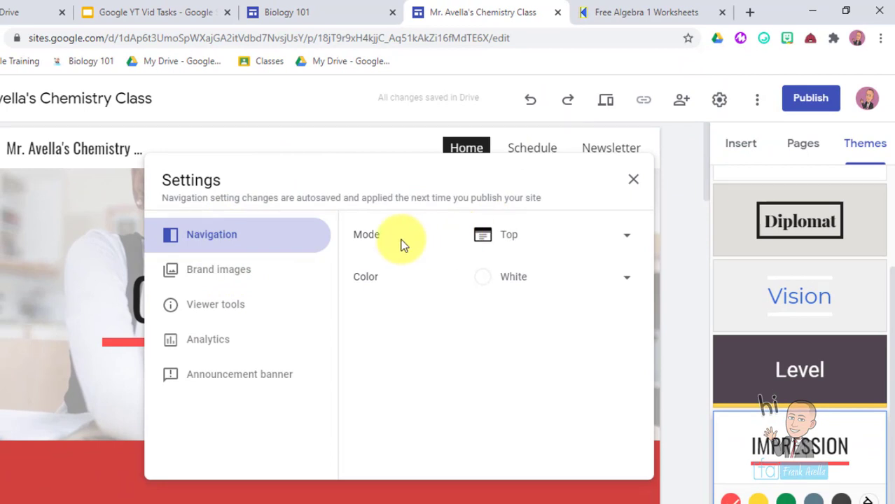
click(621, 237)
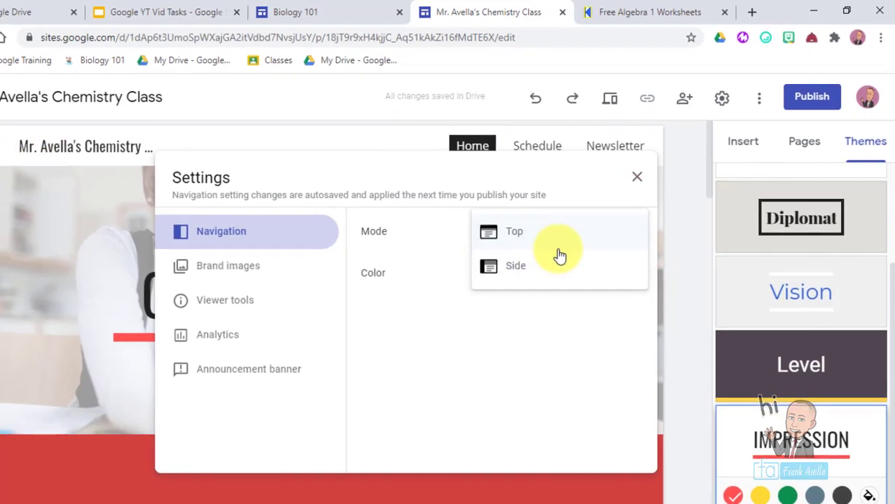
click(560, 257)
click(636, 176)
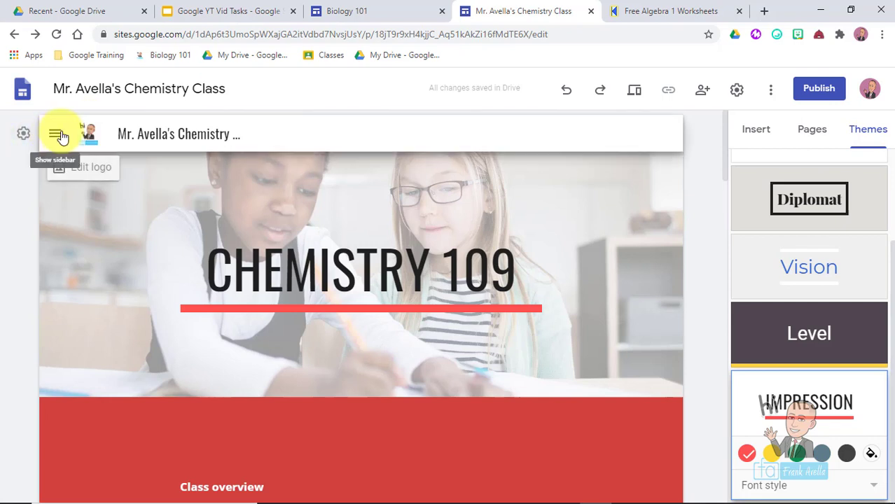
click(61, 137)
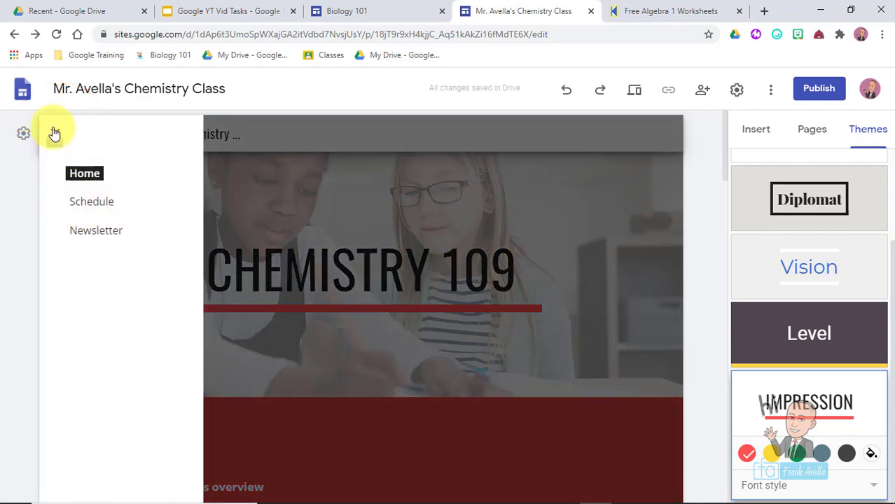
click(85, 207)
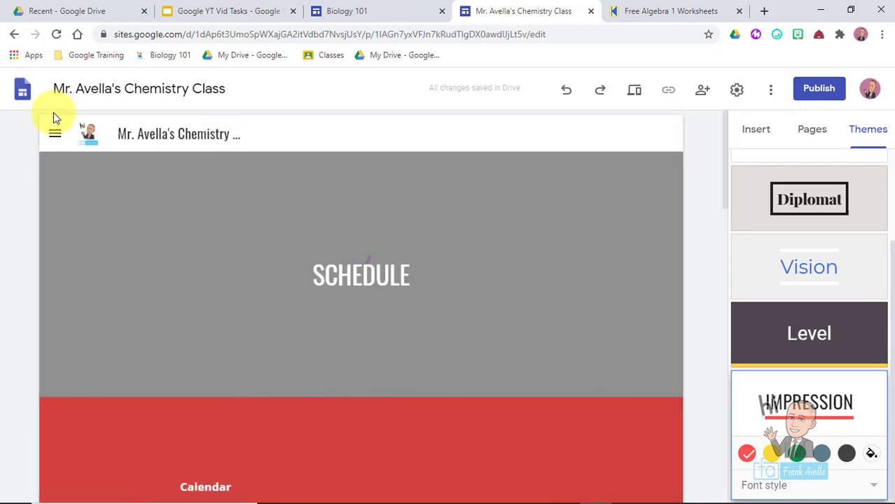
click(51, 135)
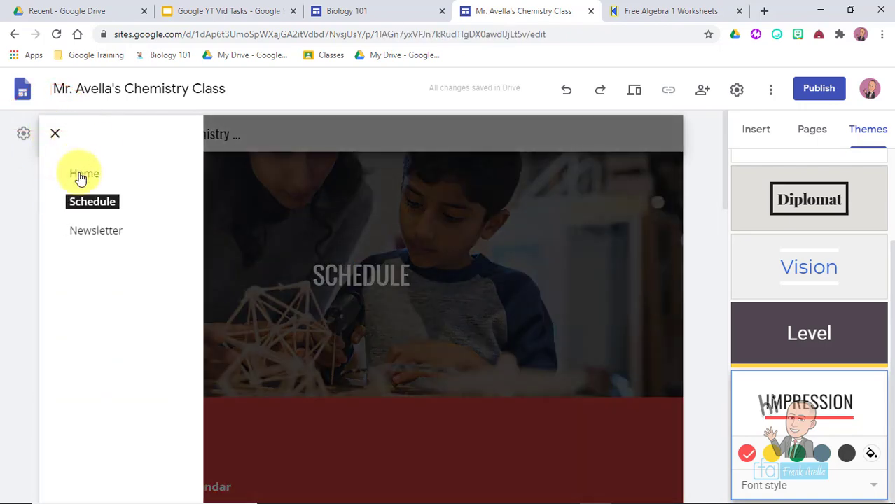
click(81, 175)
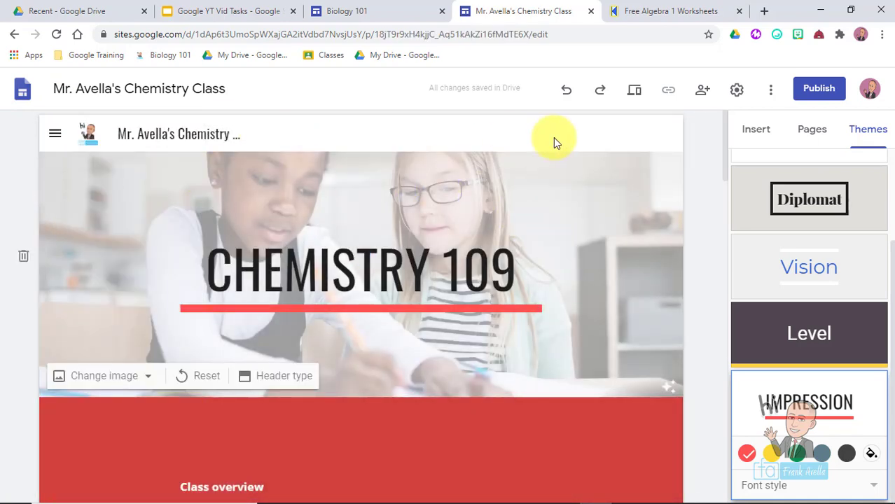
- Set the navigation mode back to Top and close Settings
click(737, 90)
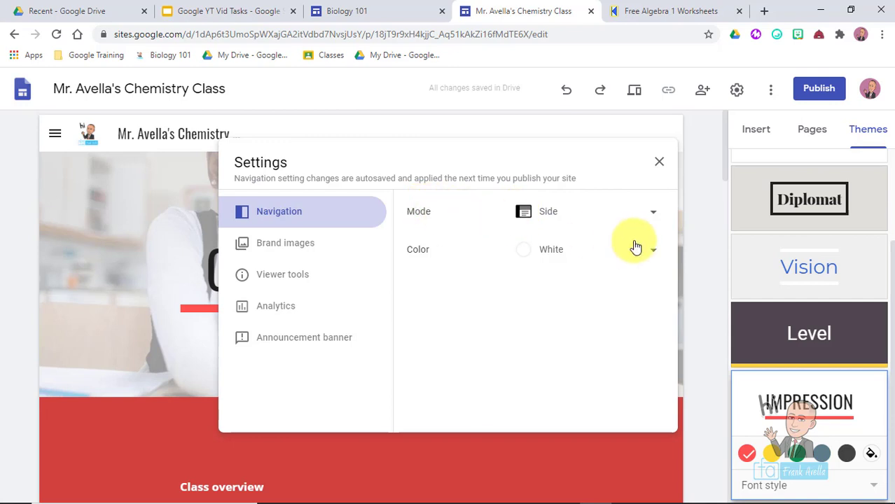
click(654, 223)
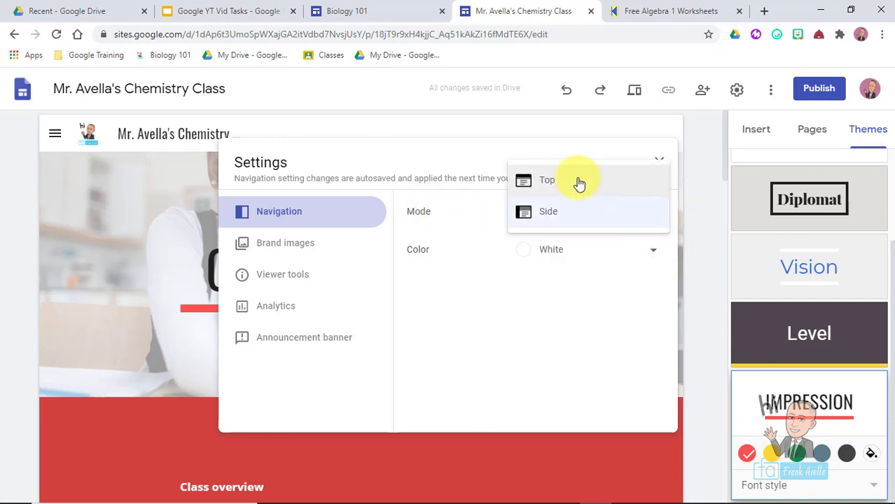
click(578, 182)
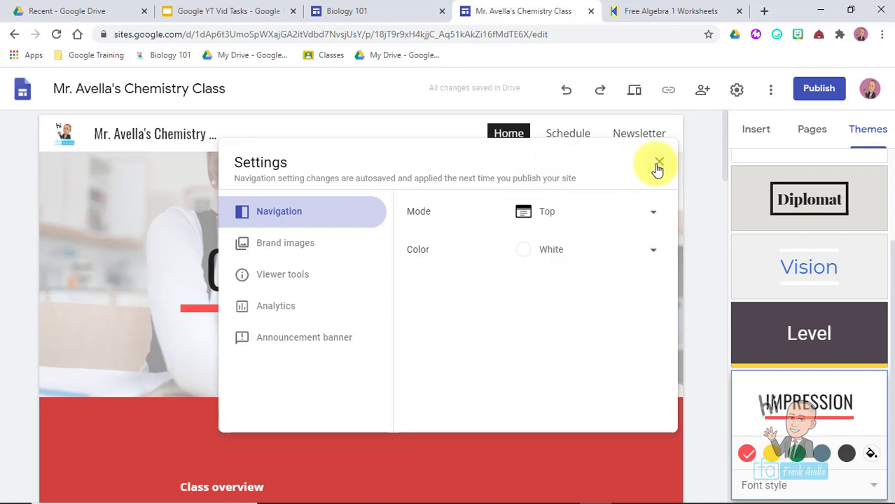
click(659, 165)
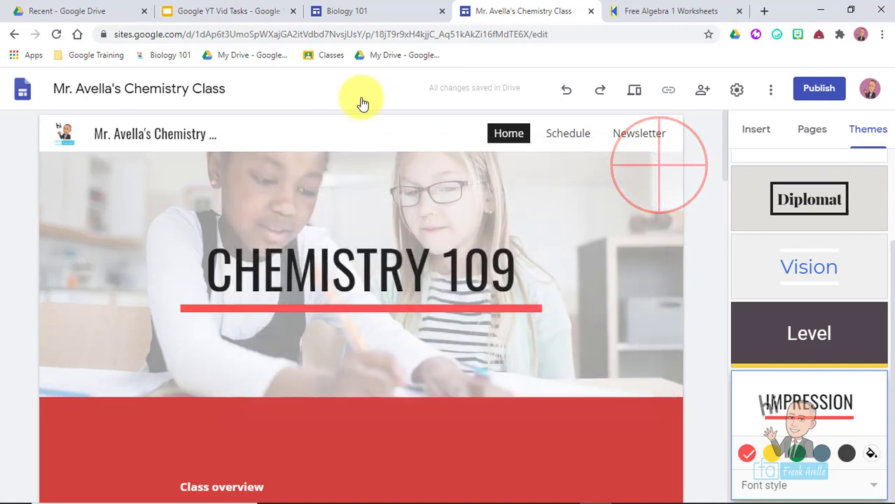
click(212, 18)
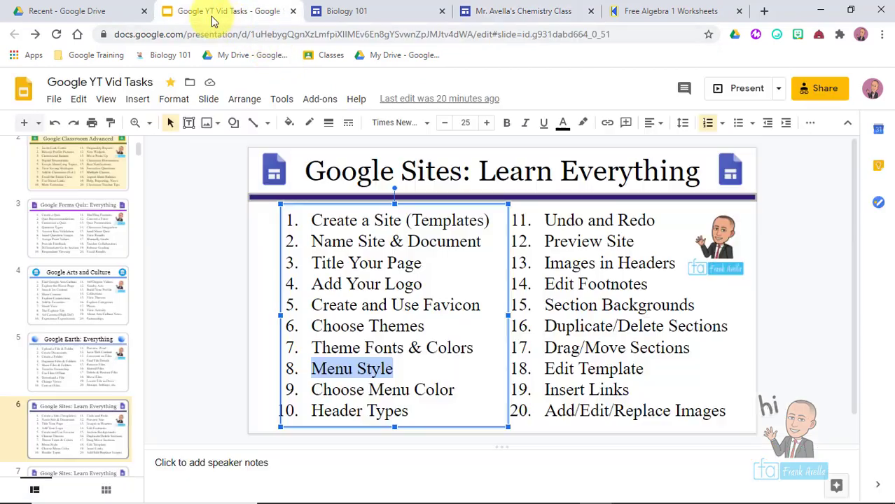
- Highlight 'Choose Menu Color' in the Slides outline and return to the Chemistry Class site editor
click(454, 390)
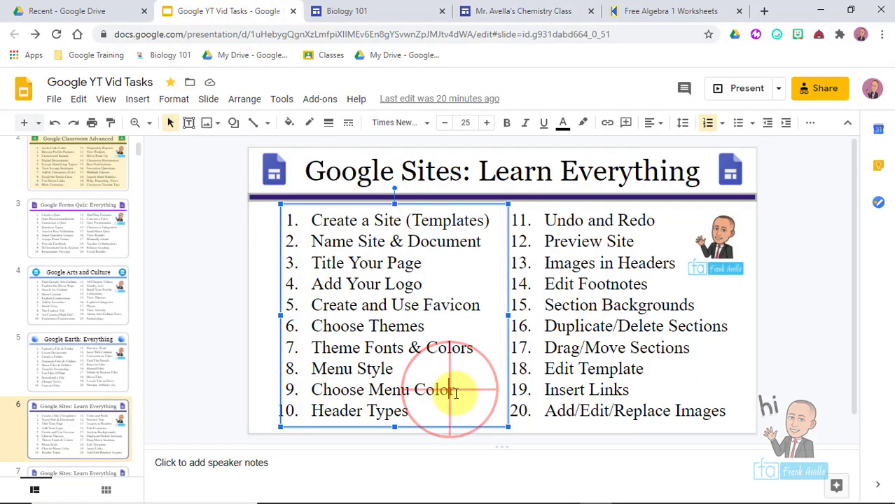
drag(399, 384, 313, 387)
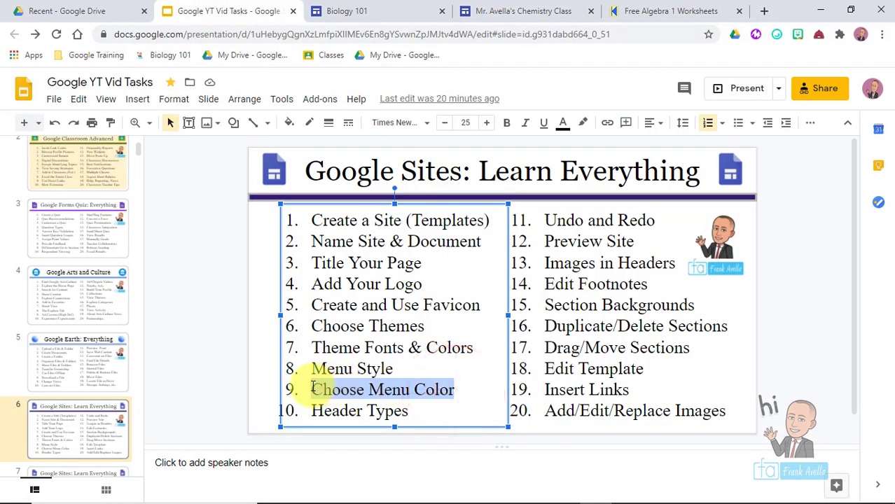
click(502, 7)
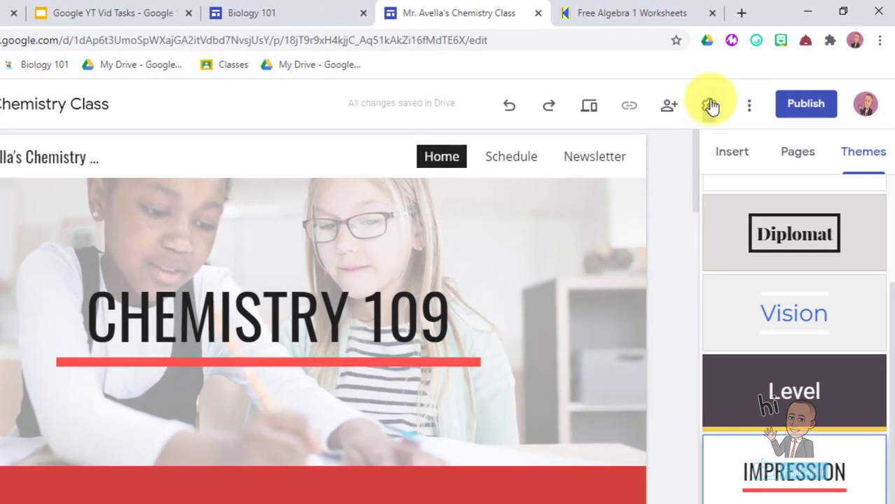
- Try Black, White and Transparent as the navigation bar colour in Settings
click(731, 93)
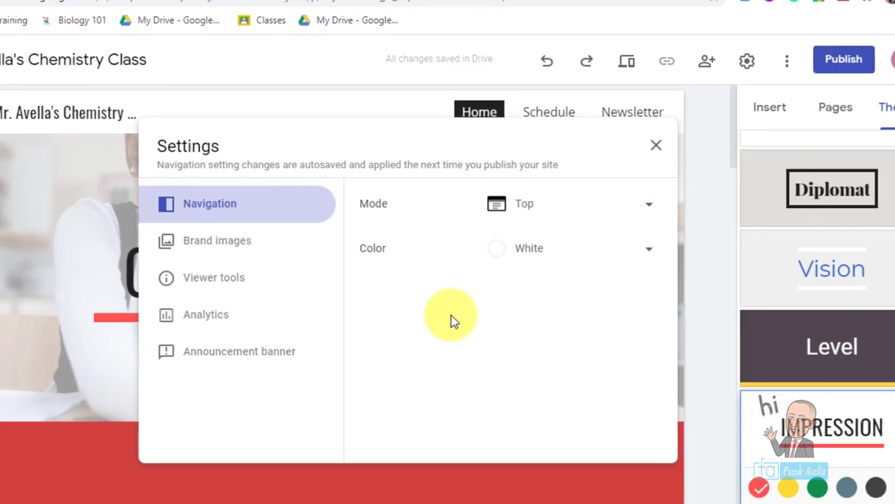
click(639, 245)
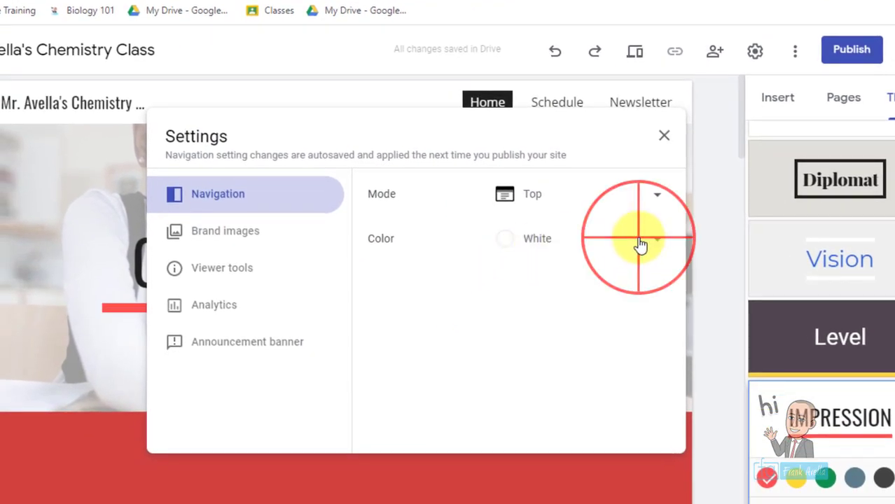
click(543, 275)
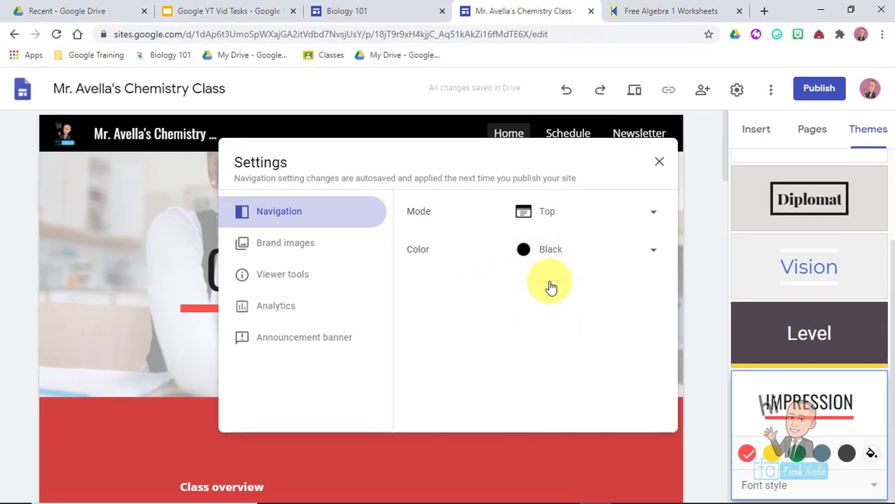
click(603, 255)
click(581, 226)
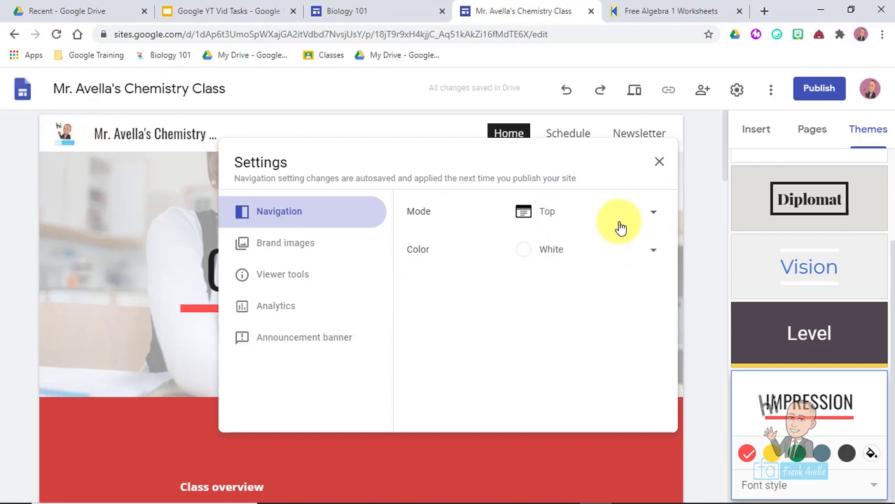
click(608, 244)
click(595, 218)
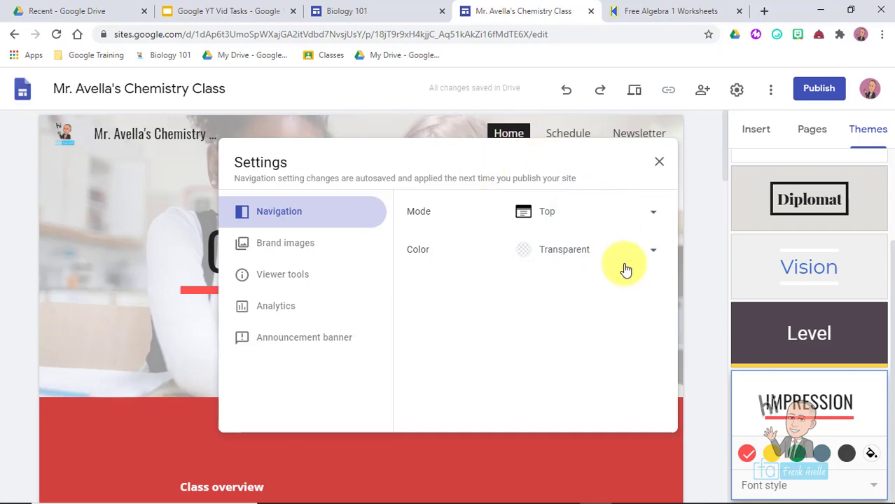
- Set the navigation bar to Black and highlight 'Header Types' in the Slides outline
click(641, 261)
click(580, 320)
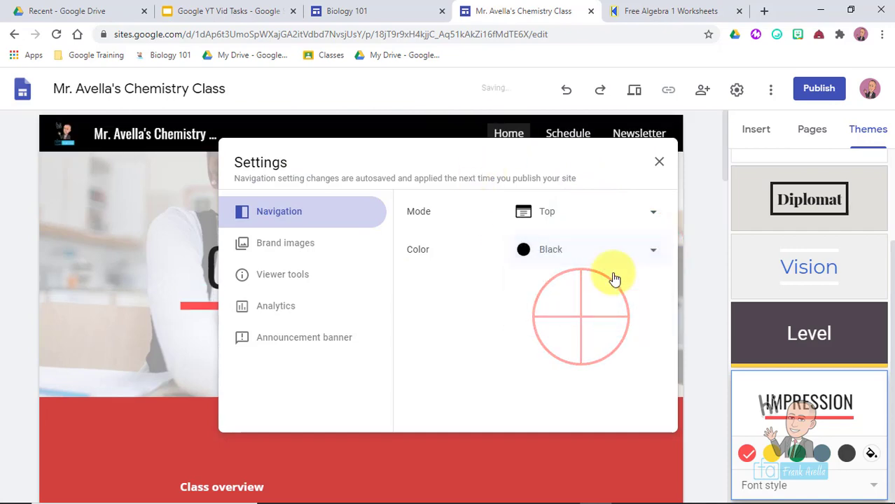
click(658, 173)
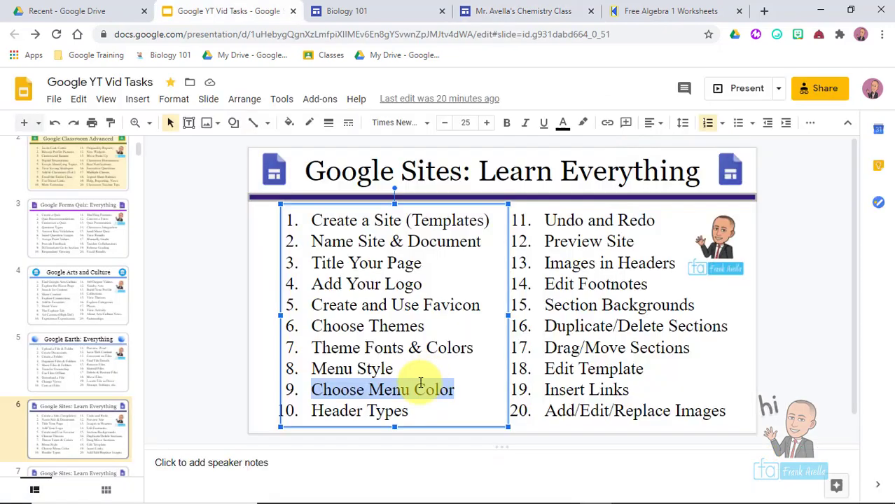
click(420, 382)
drag(410, 413, 307, 413)
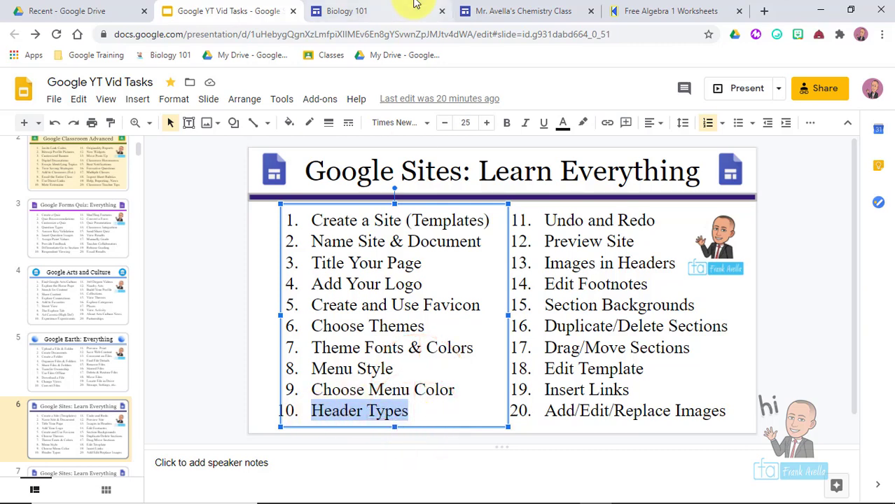
- Return to the Chemistry Class site editor showing the black navigation bar
click(538, 10)
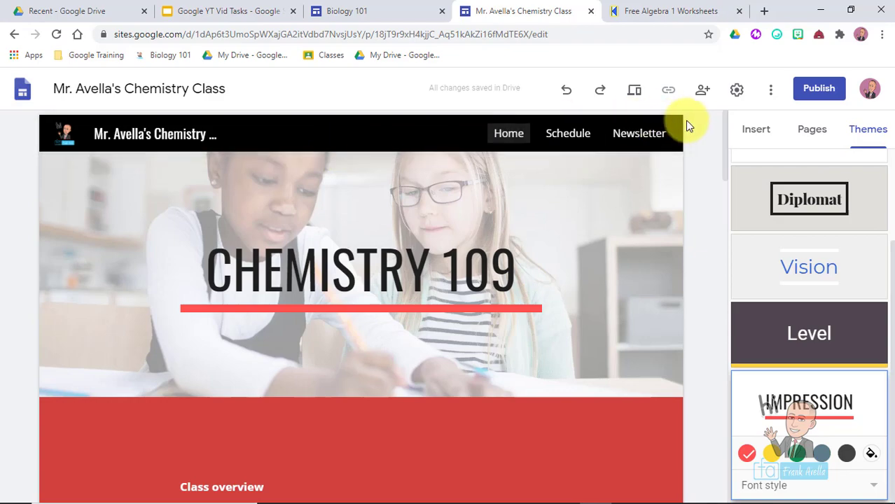
- Try the Banner, Title only and Cover header types on the CHEMISTRY 109 header
drag(724, 125, 270, 181)
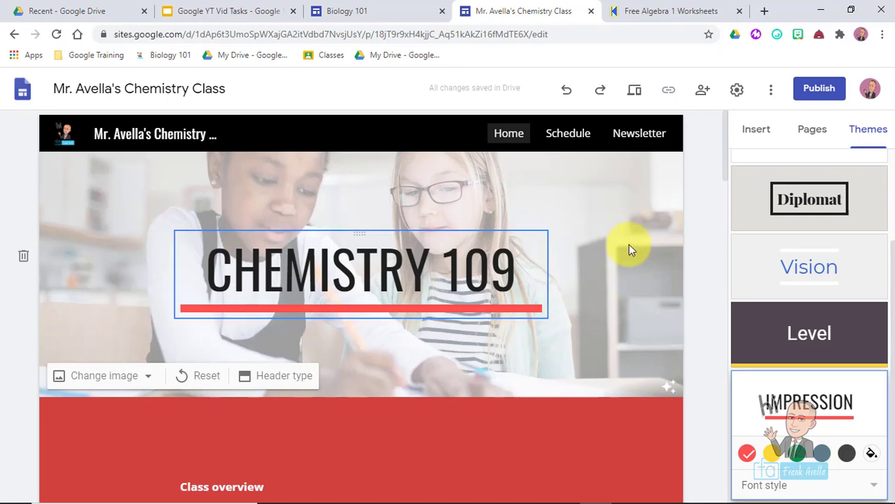
drag(727, 146, 709, 136)
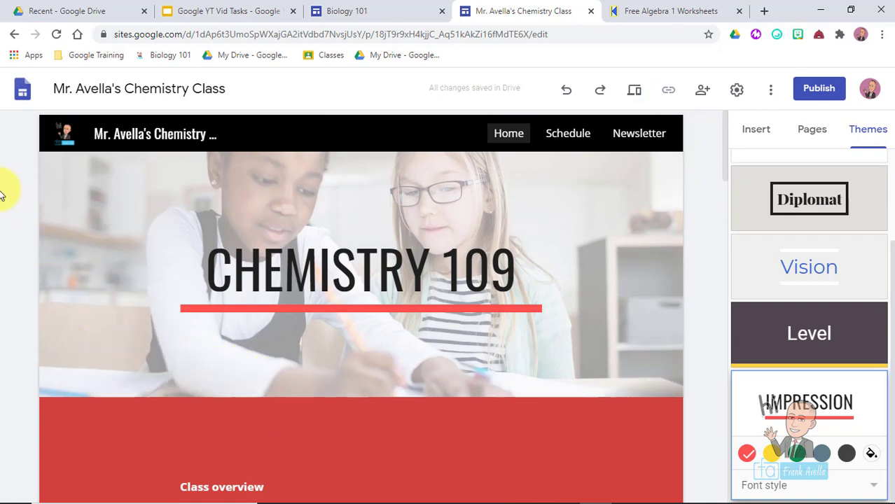
mouse_move(195, 201)
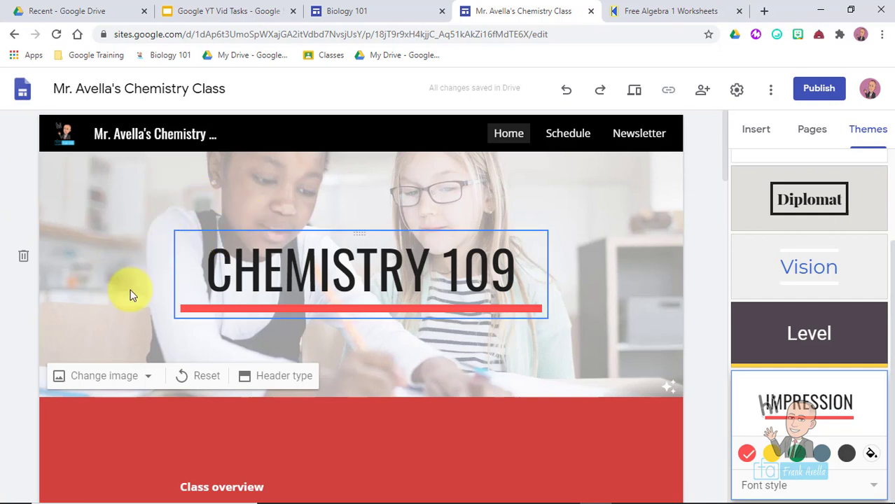
click(293, 379)
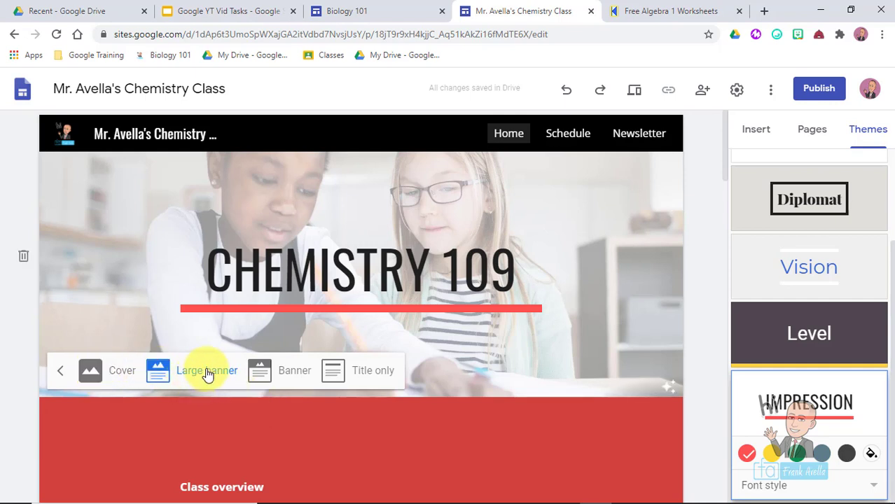
click(291, 377)
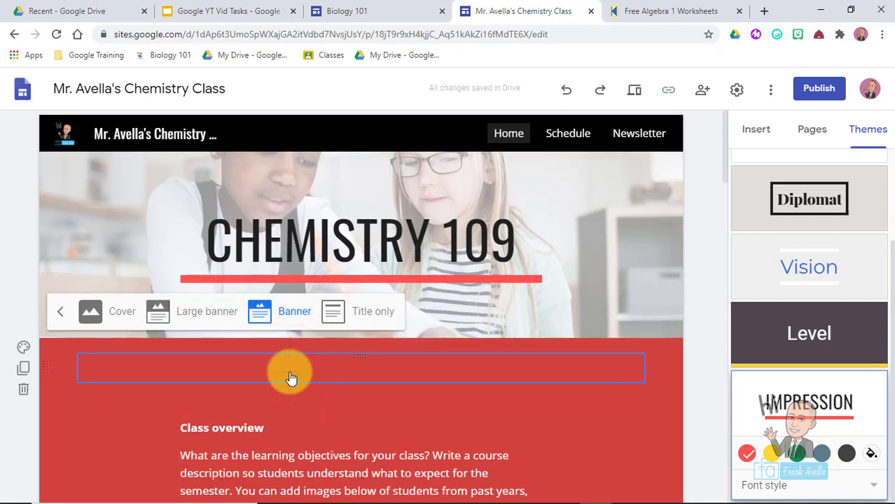
click(365, 319)
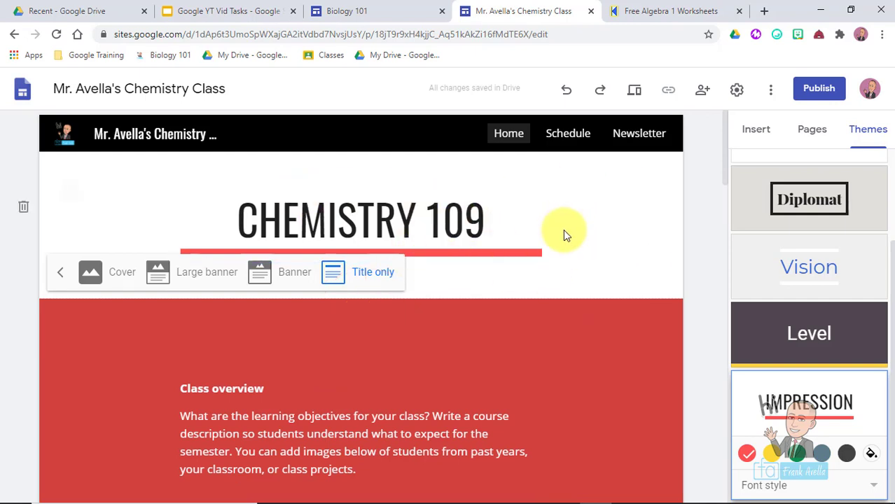
click(112, 275)
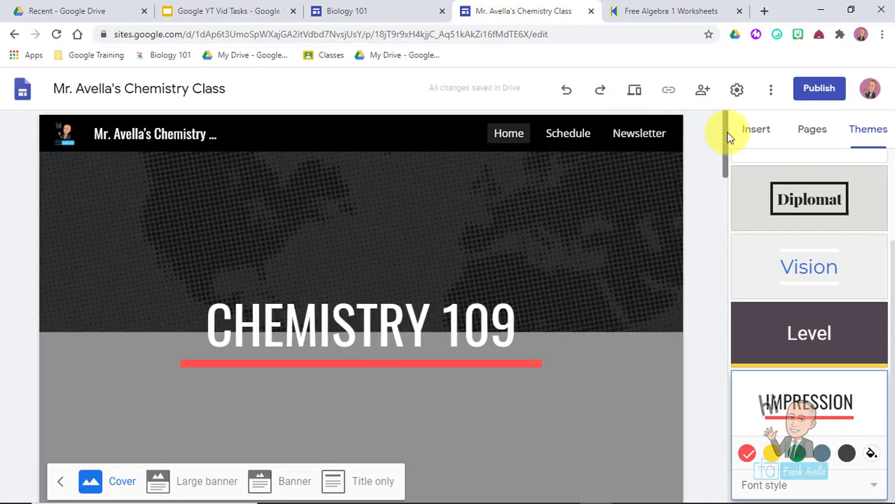
- Change the header to Large banner over the dark world-map image
drag(725, 132, 726, 170)
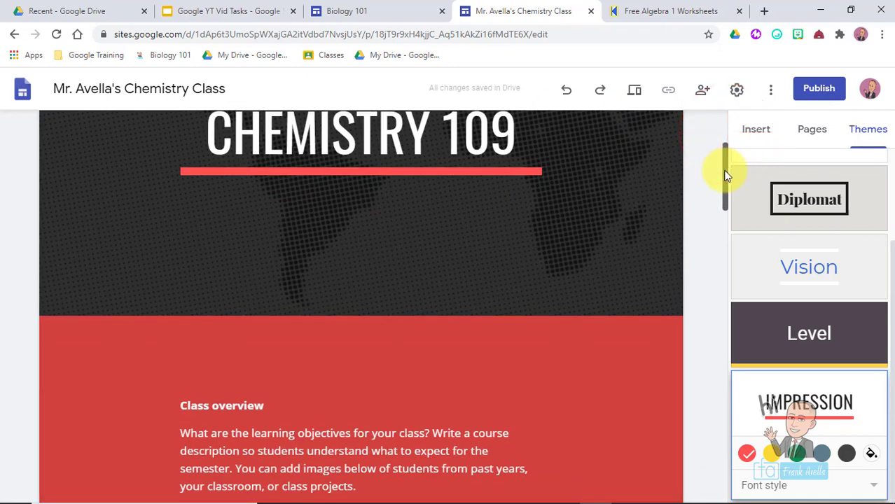
scroll(128, 390, up, 2)
click(220, 445)
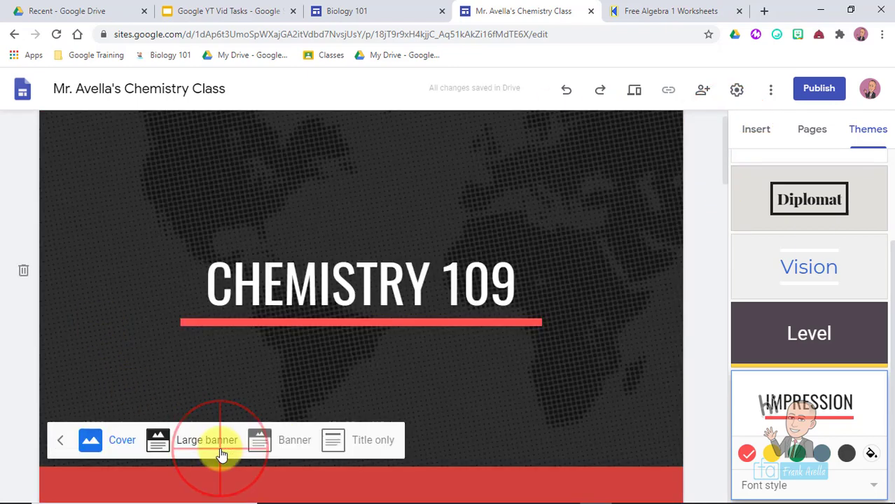
click(183, 451)
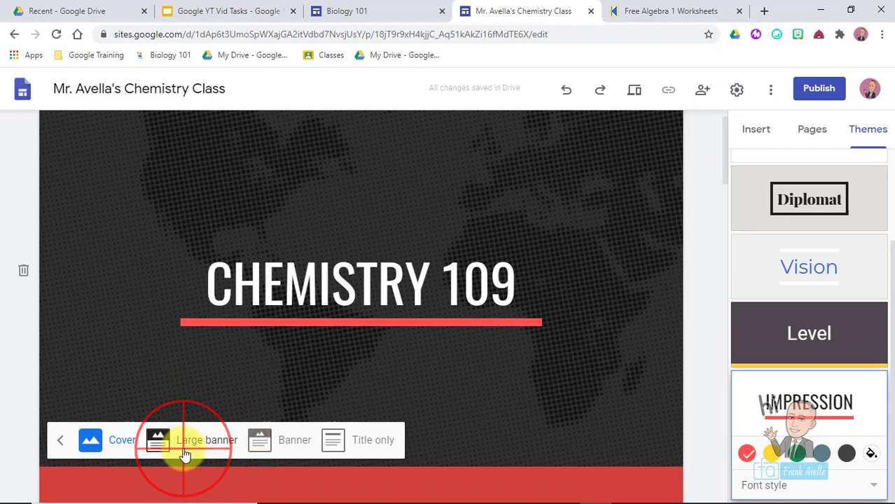
drag(724, 171, 721, 190)
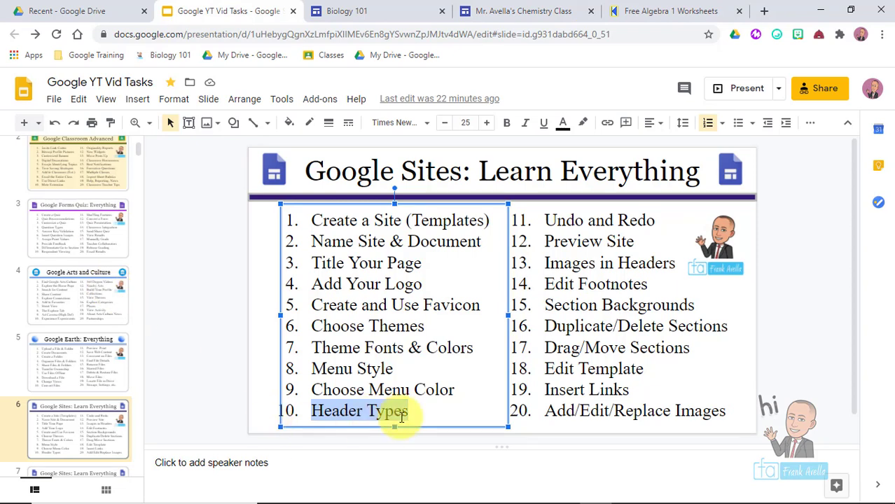
- In the Slides task list, unmark Header Types and highlight Undo and Redo as the next topic
click(412, 416)
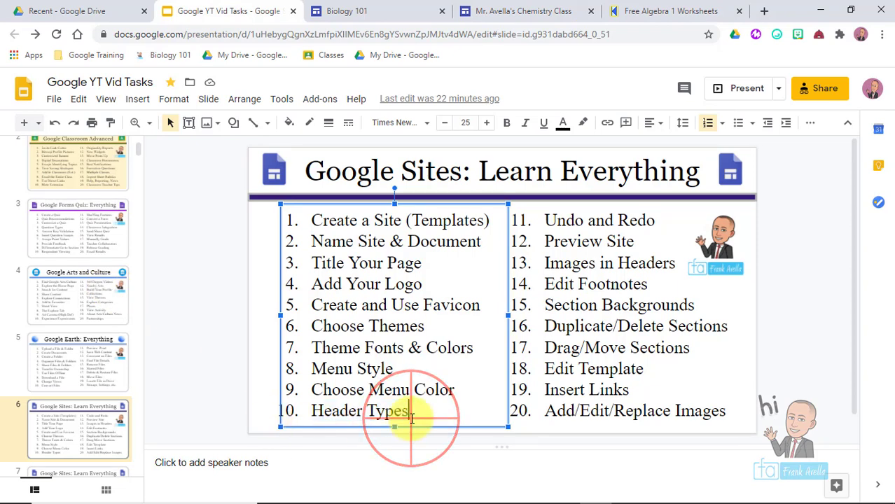
click(656, 220)
drag(656, 220, 545, 219)
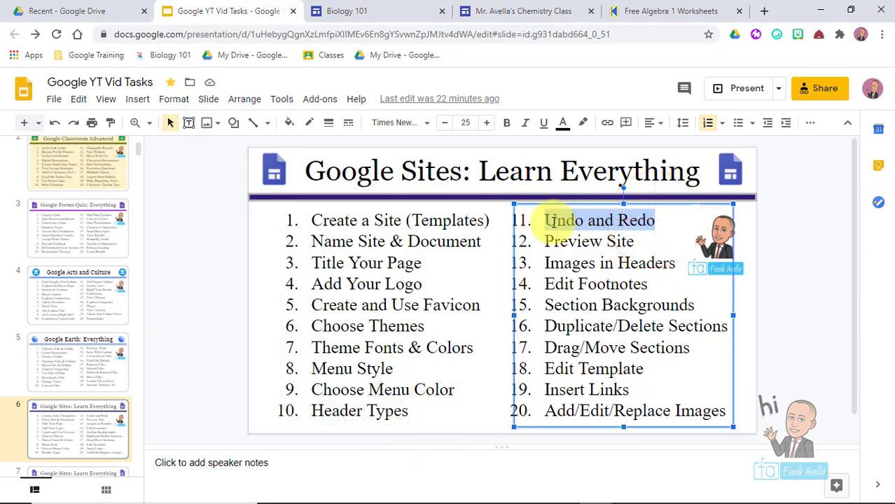
click(652, 207)
drag(656, 219, 542, 220)
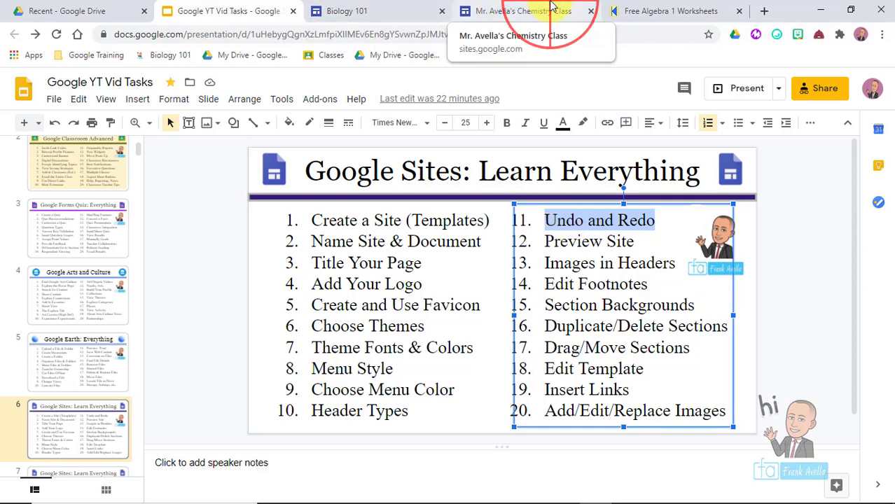
click(560, 11)
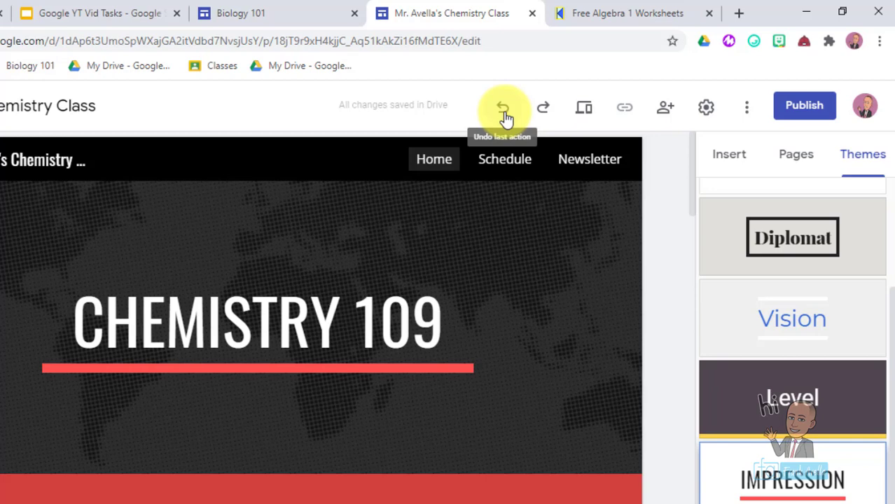
- Undo the header changes repeatedly until the classroom photo header returns
click(503, 109)
click(503, 109)
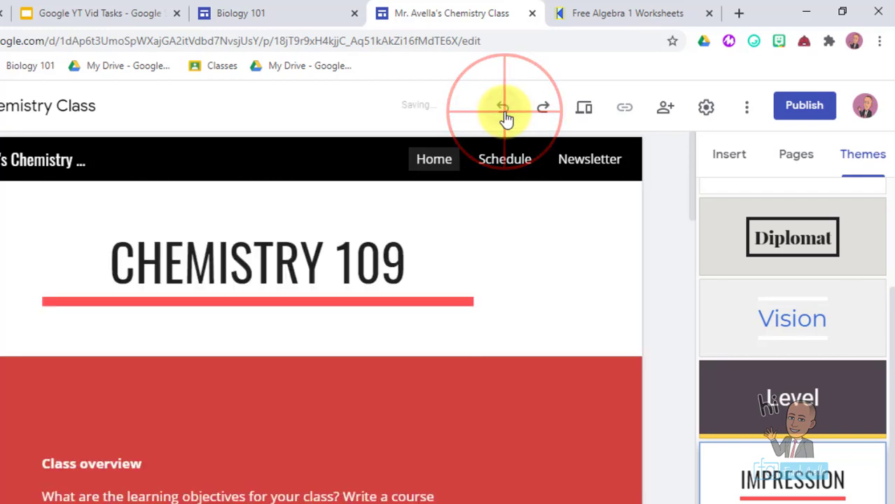
click(503, 109)
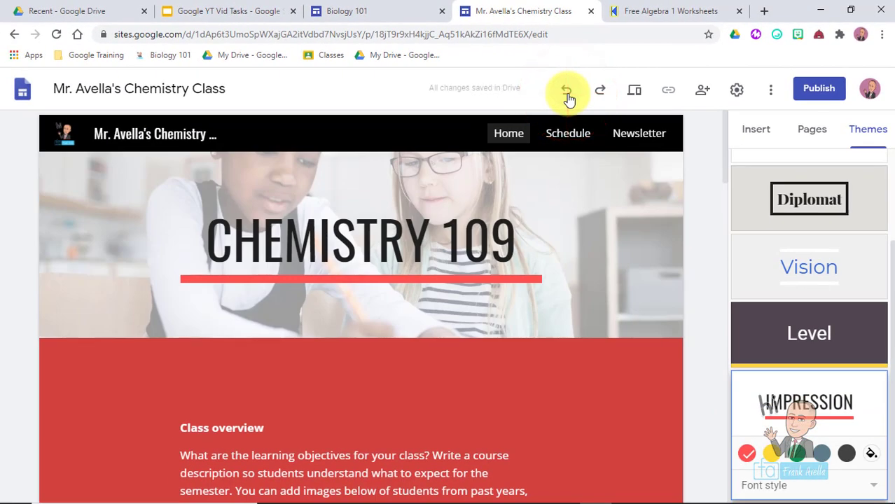
click(567, 92)
click(567, 92)
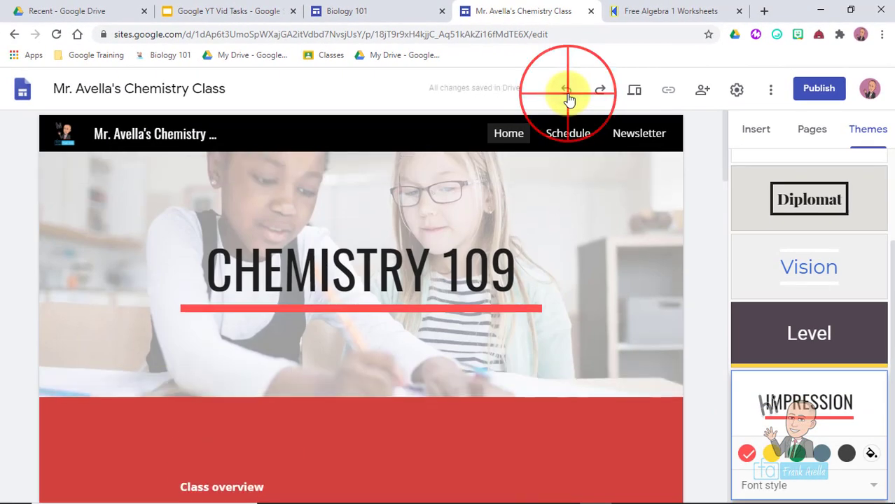
click(601, 91)
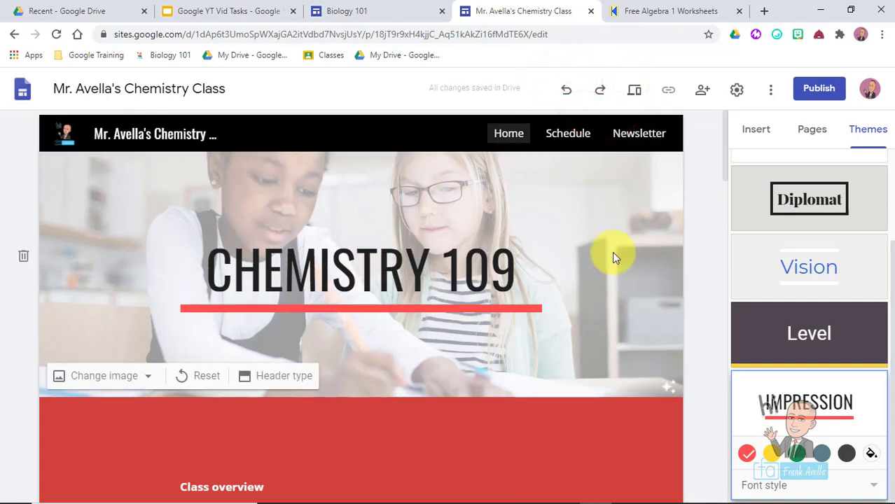
- Redo to restore the solid black site header, then mark Preview Site in the Slides list
click(600, 91)
click(561, 92)
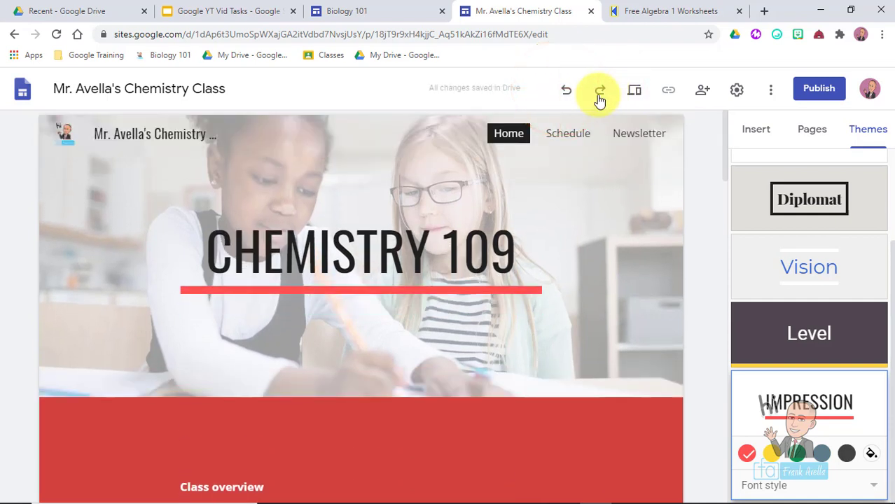
click(599, 93)
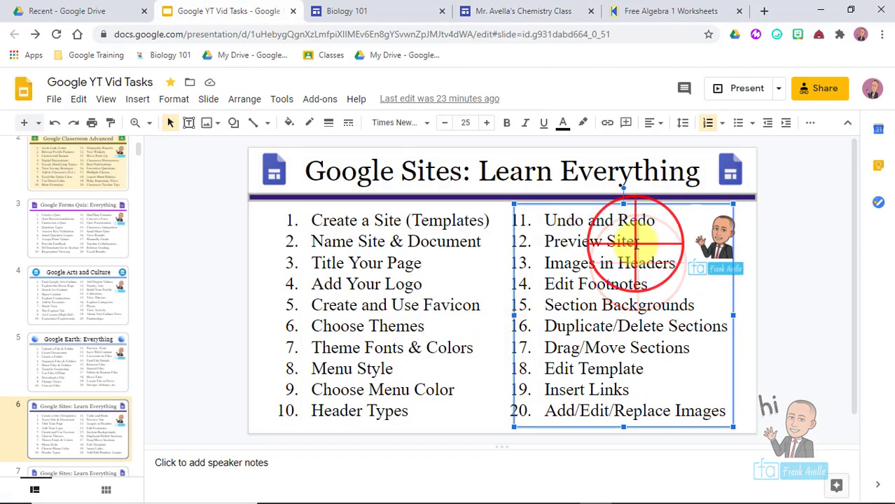
drag(641, 240, 544, 243)
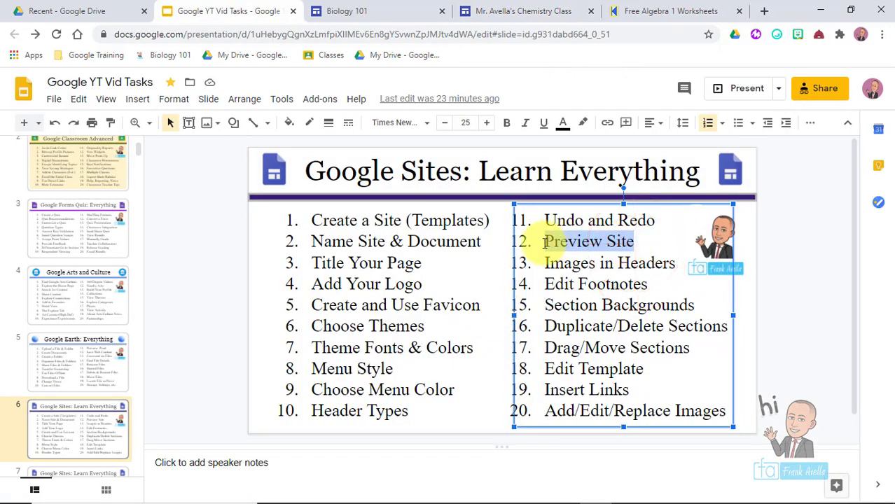
click(508, 9)
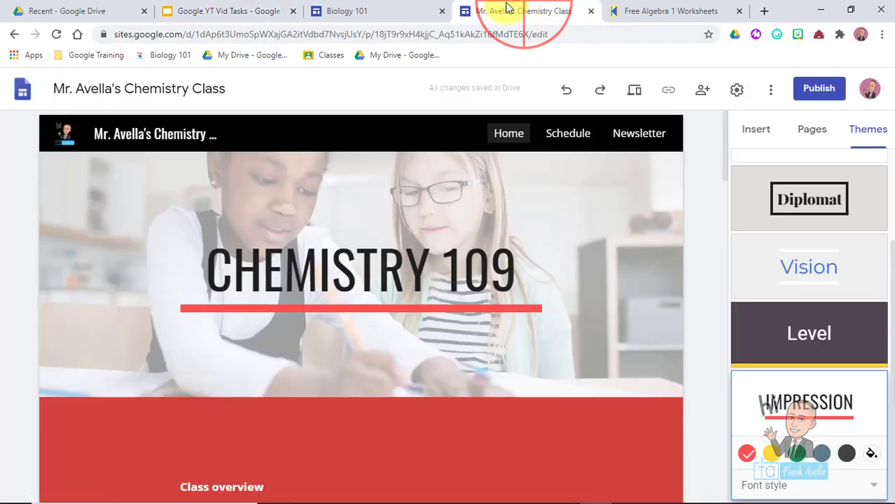
- Open the chemistry site in Preview mode at full desktop width
drag(728, 143, 669, 67)
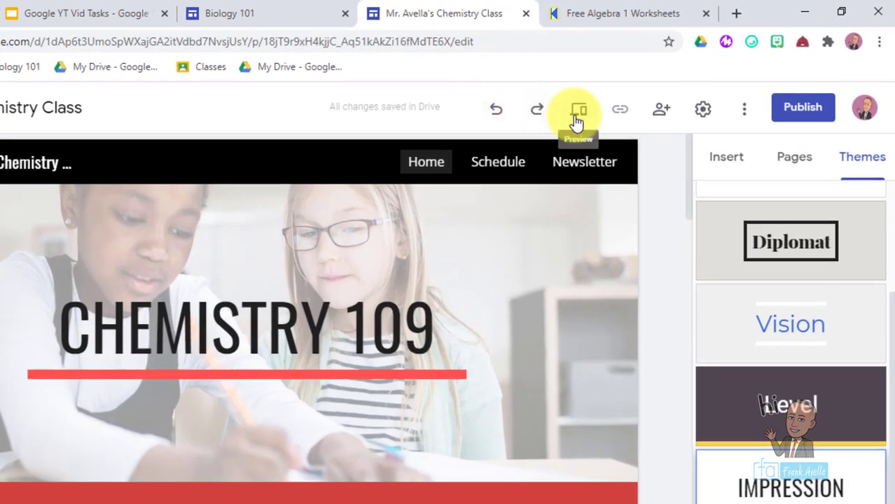
click(577, 118)
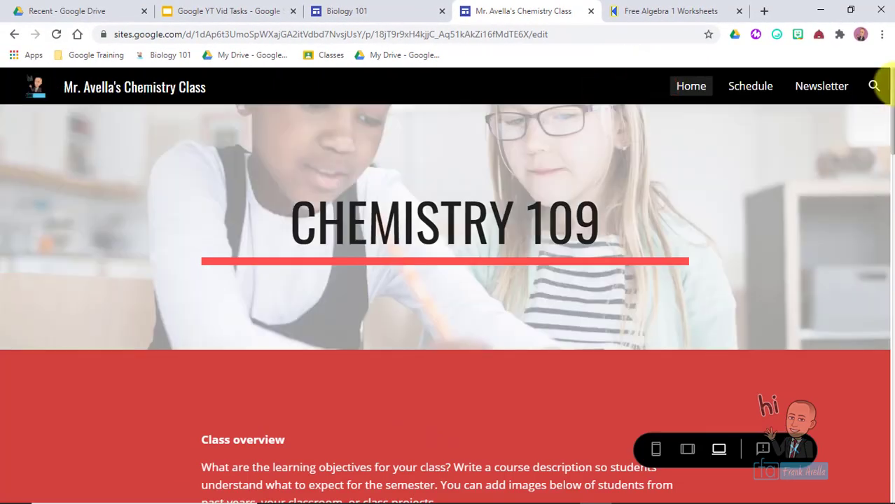
click(875, 82)
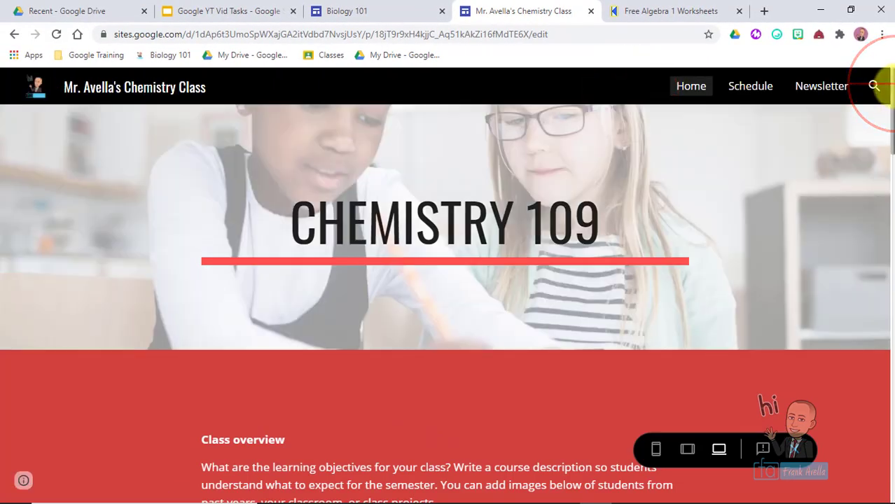
drag(888, 85, 873, 54)
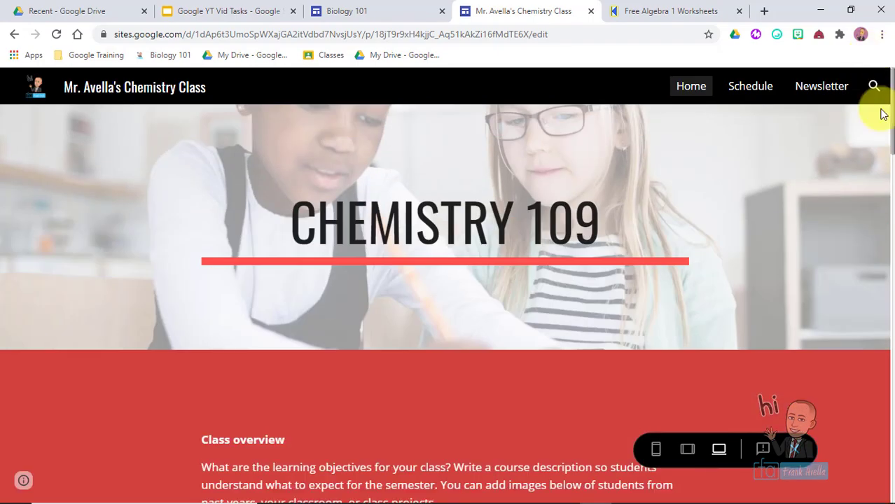
drag(883, 114, 847, 16)
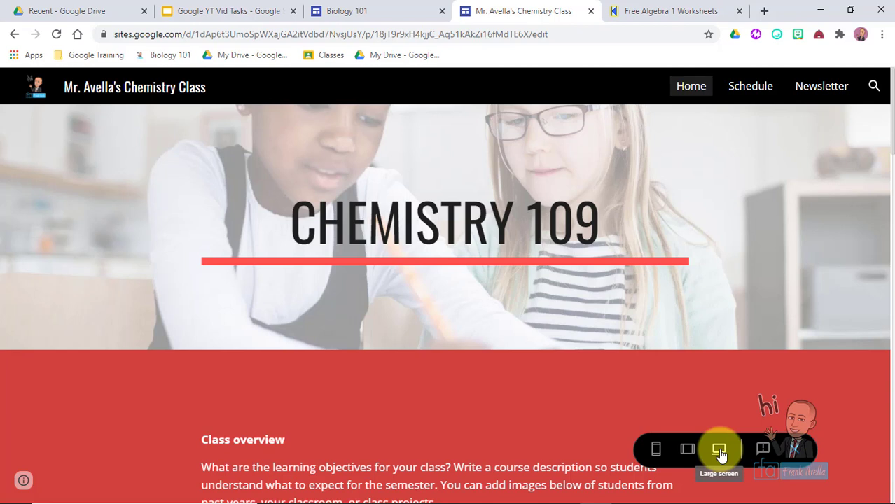
- Compare the preview at tablet and phone widths, ending on tablet
click(686, 450)
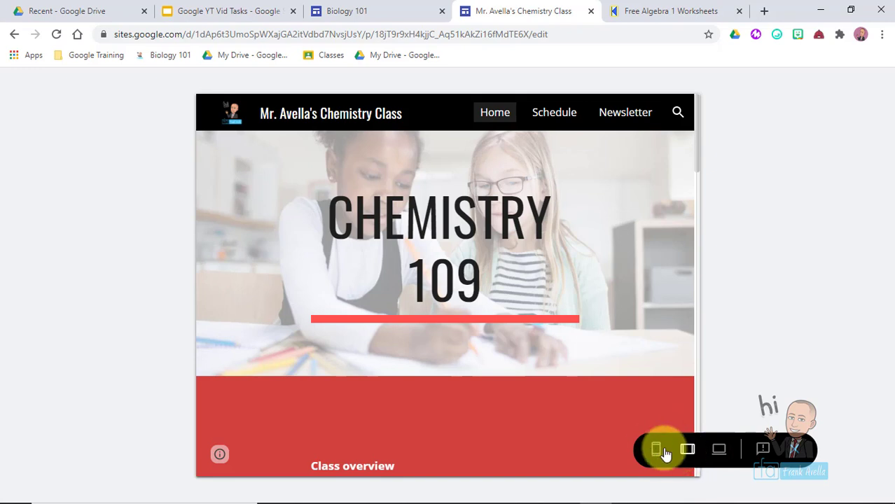
click(656, 450)
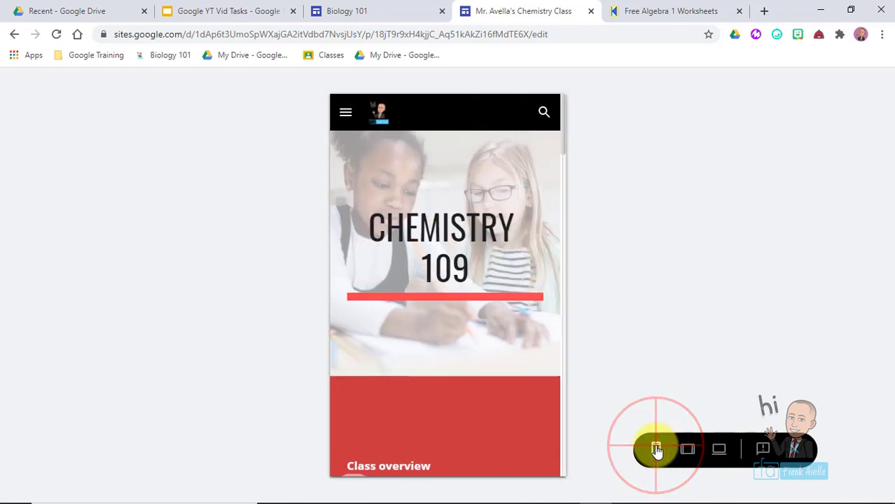
drag(561, 139, 565, 153)
click(686, 449)
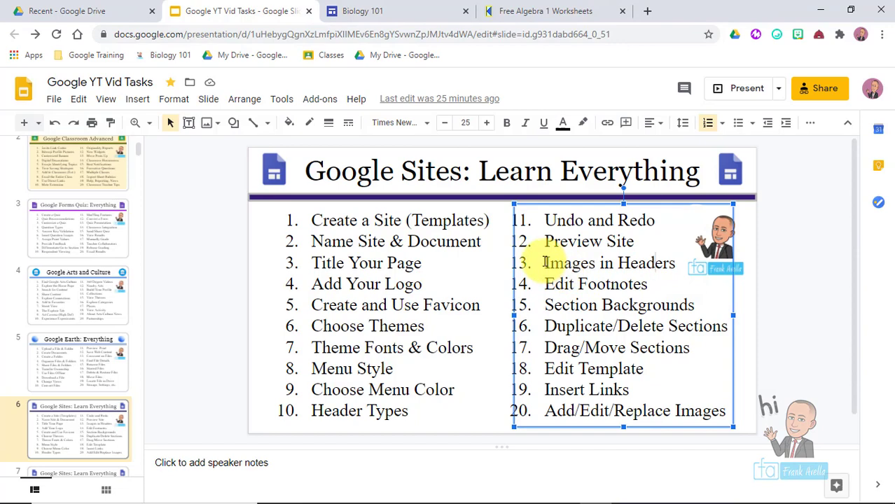
- Highlight Images in Headers in the Slides list, then deselect the header in the Sites editor
click(544, 262)
drag(544, 261, 677, 263)
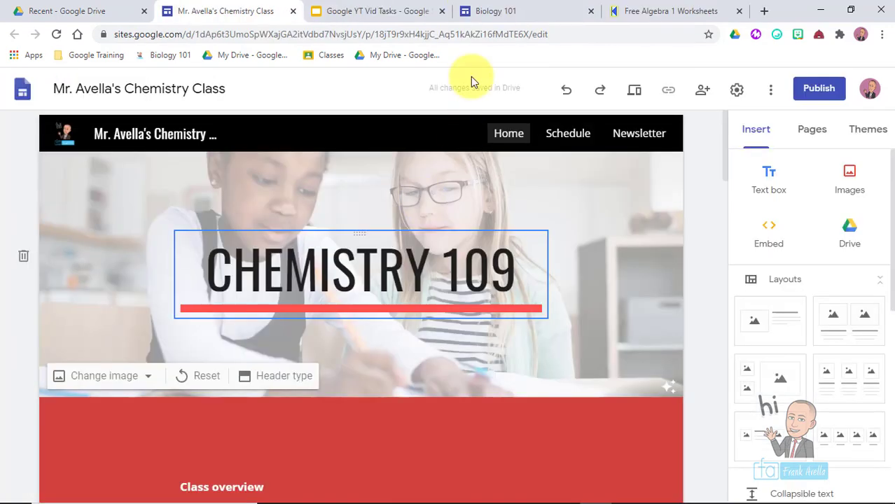
click(357, 102)
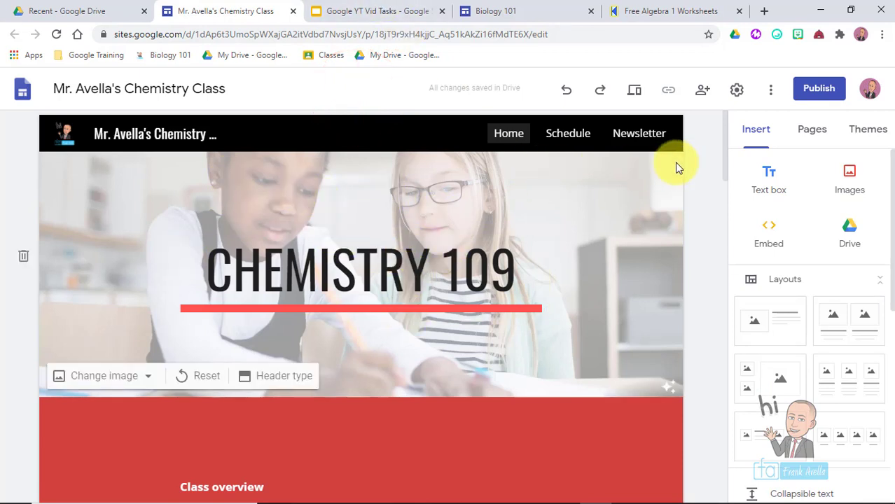
- Start uploading a header image from Downloads, cancel it, and reopen the Change image options
click(724, 129)
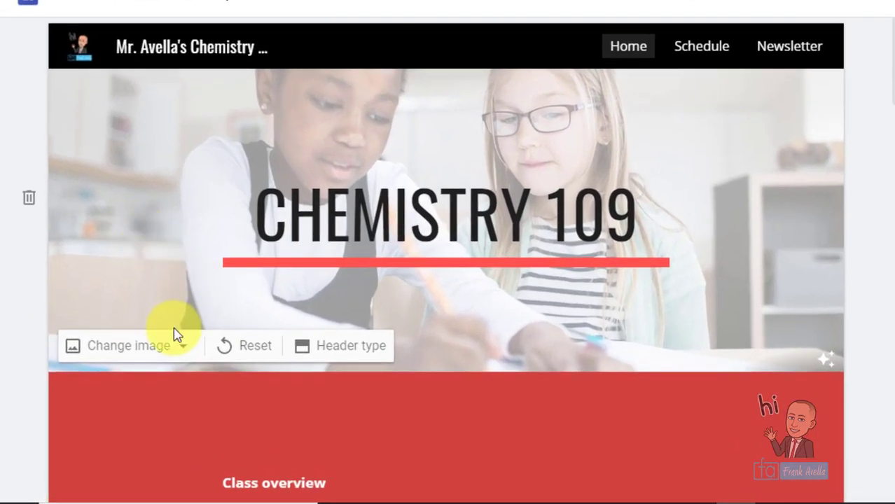
click(181, 350)
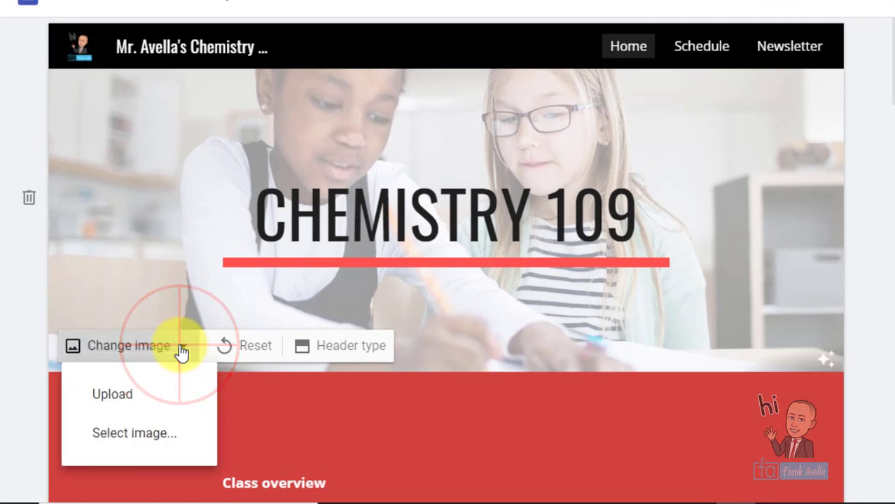
click(119, 399)
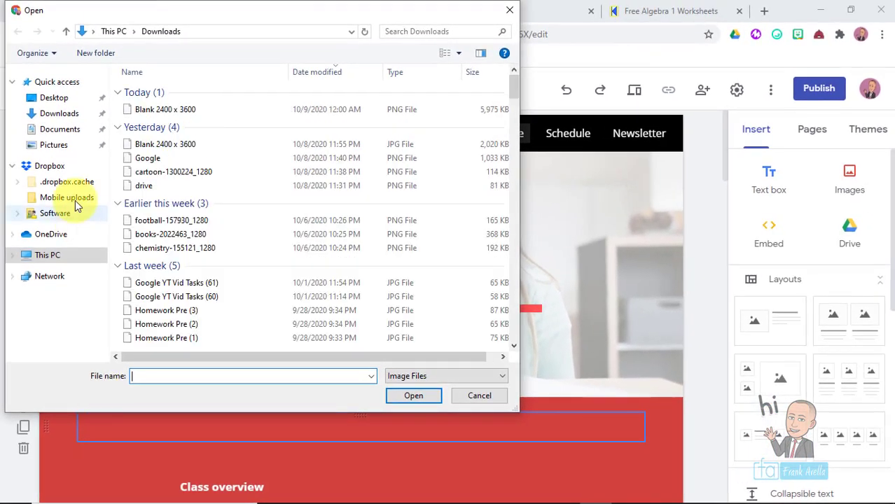
click(66, 67)
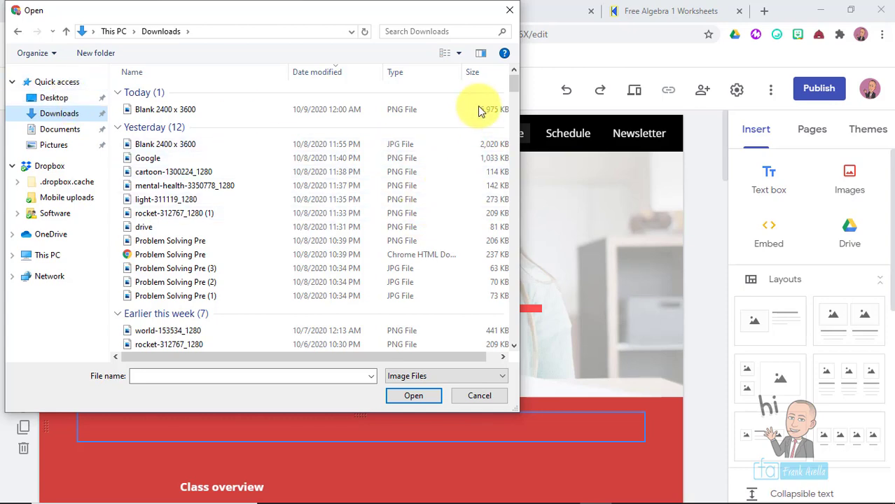
click(510, 10)
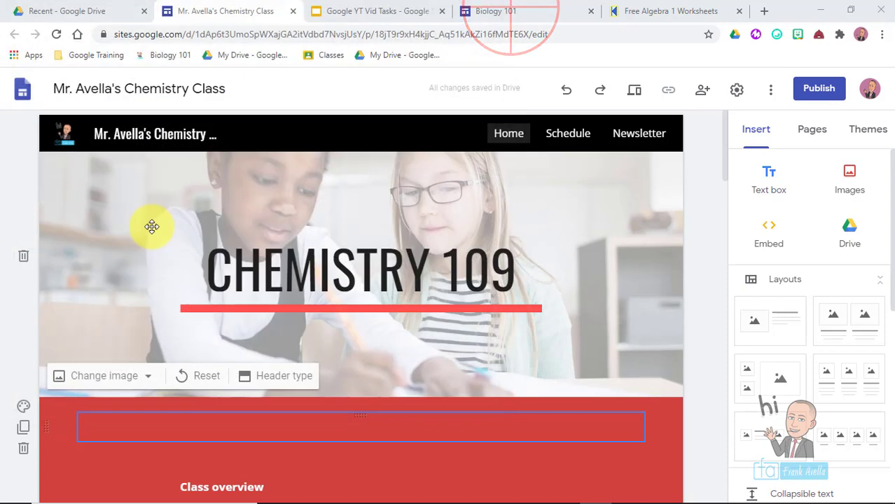
click(142, 379)
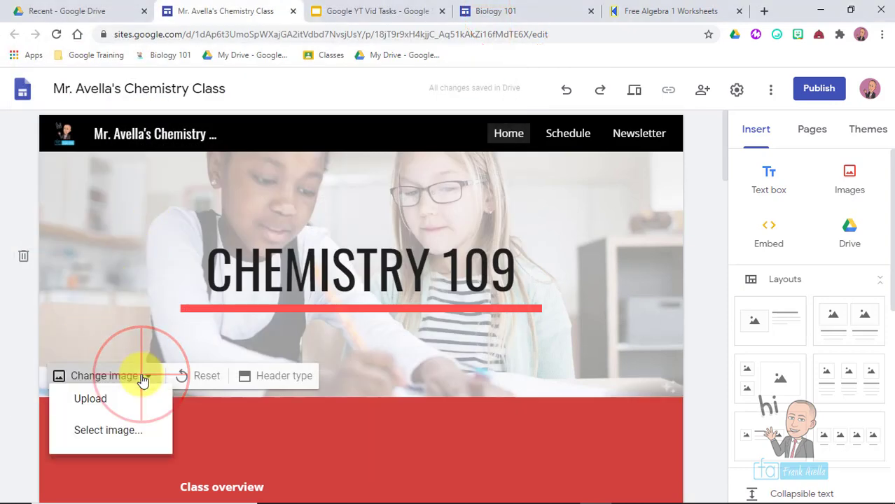
- Search images for 'chemistry' and set the colourful flasks photo as the header image
click(112, 448)
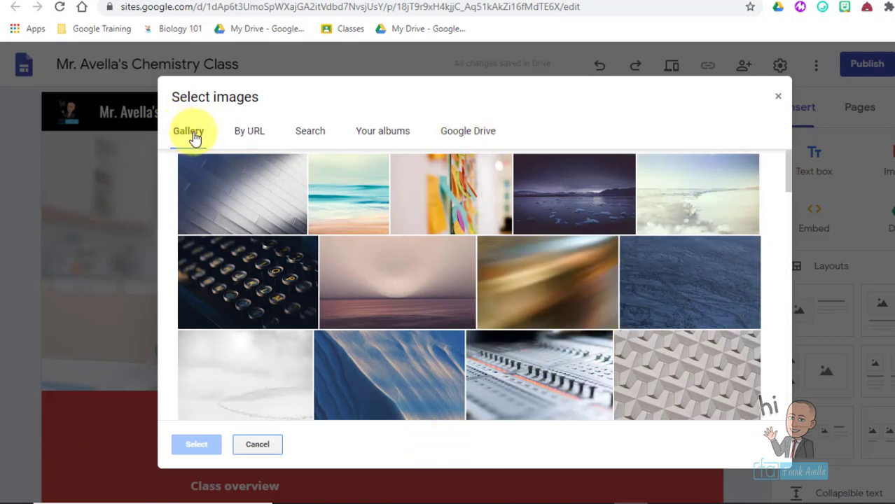
drag(788, 182, 783, 225)
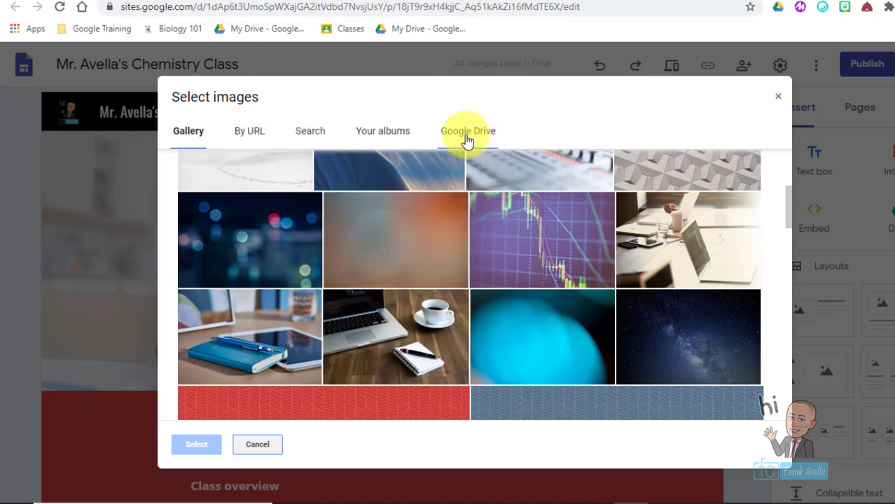
click(320, 139)
click(267, 177)
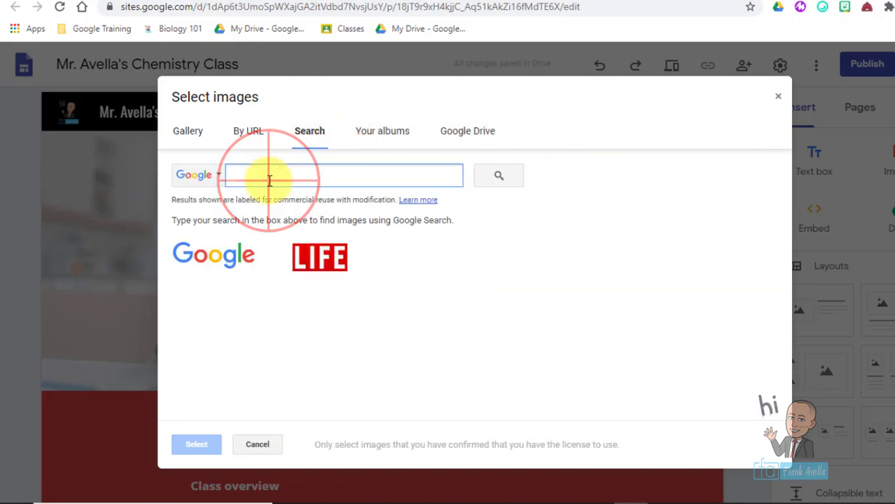
text(chemistry)
key(Return)
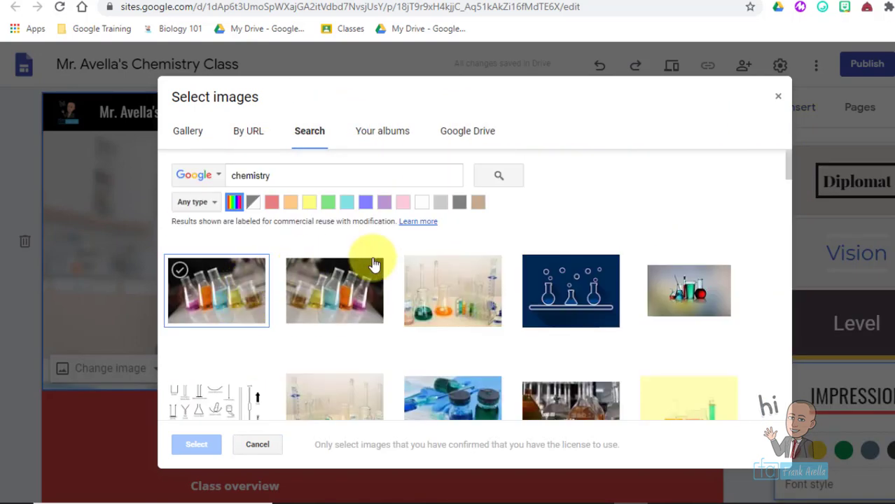
click(207, 278)
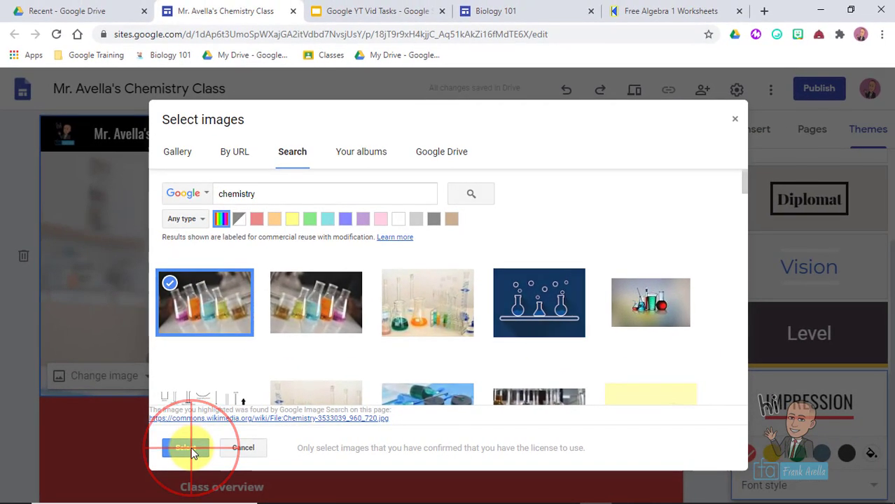
click(196, 444)
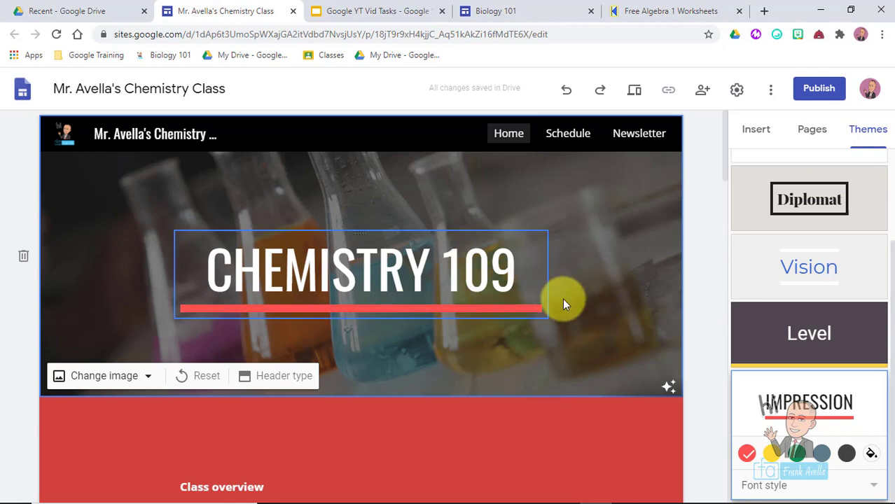
- Undo the flasks header change, then redo it to bring the flasks image back
click(566, 94)
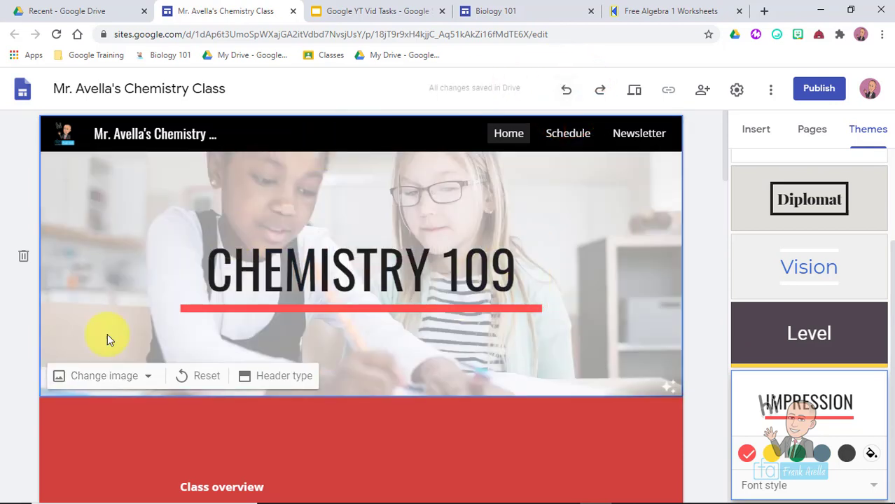
click(115, 379)
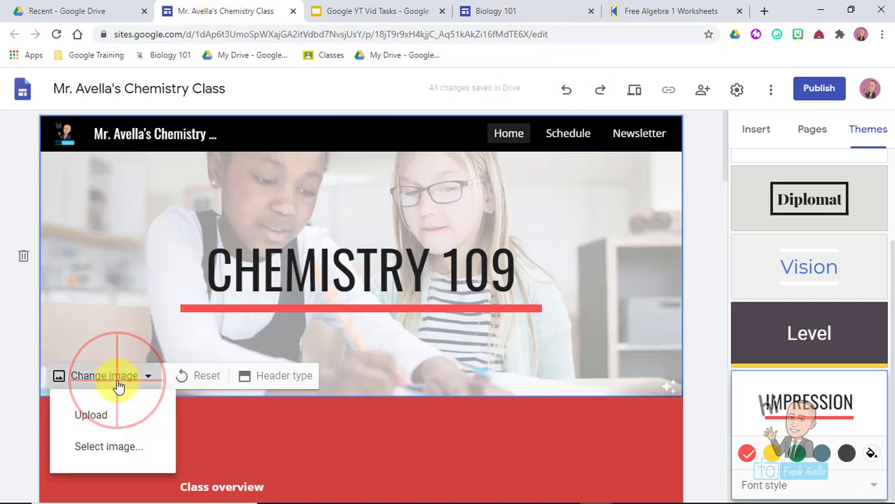
click(132, 219)
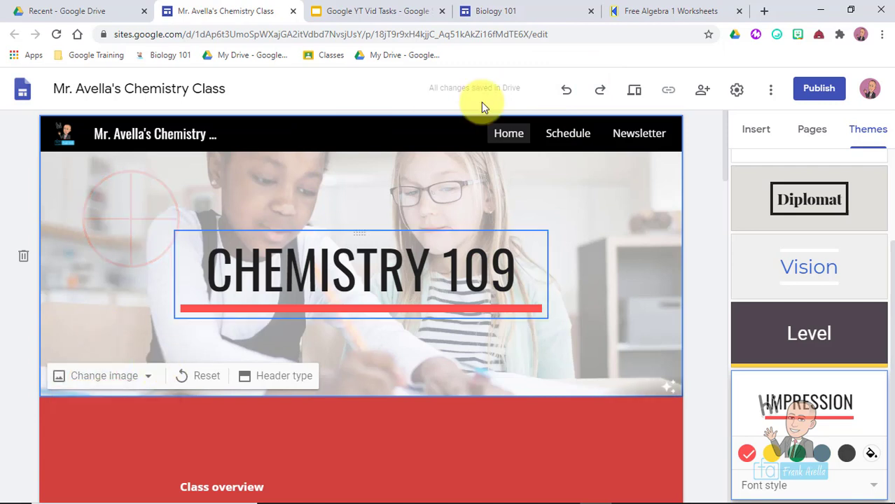
click(599, 91)
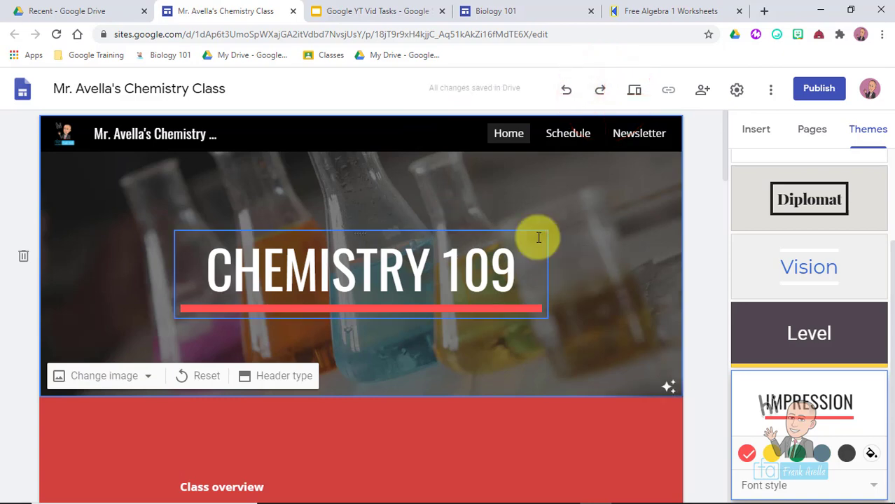
key(ctrl+Tab)
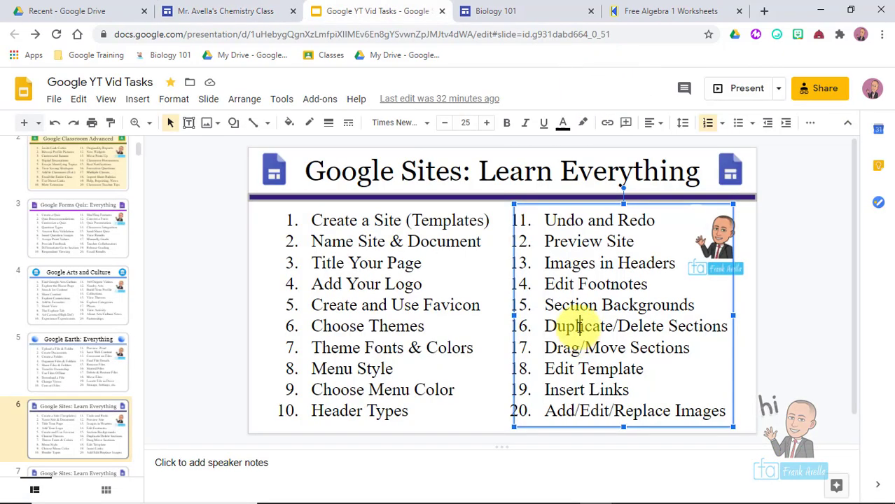
- Highlight Images in Headers and Edit Footnotes in the Slides task list
drag(547, 266, 675, 266)
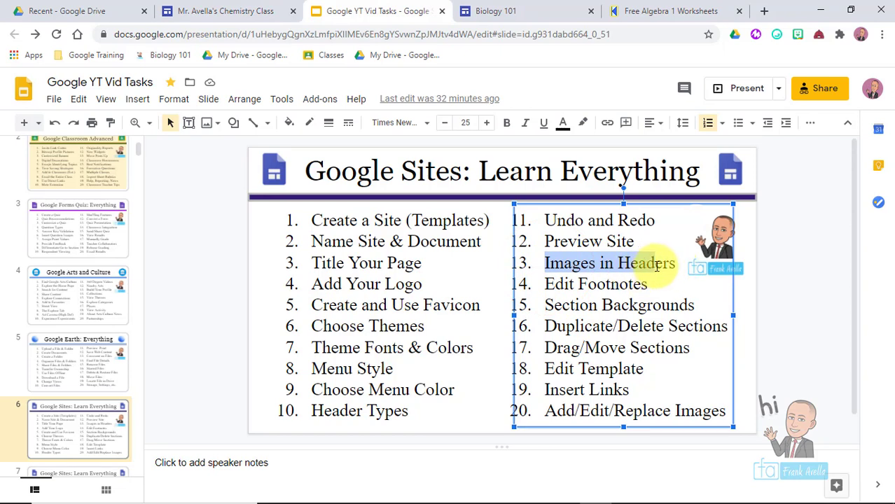
drag(544, 284, 652, 285)
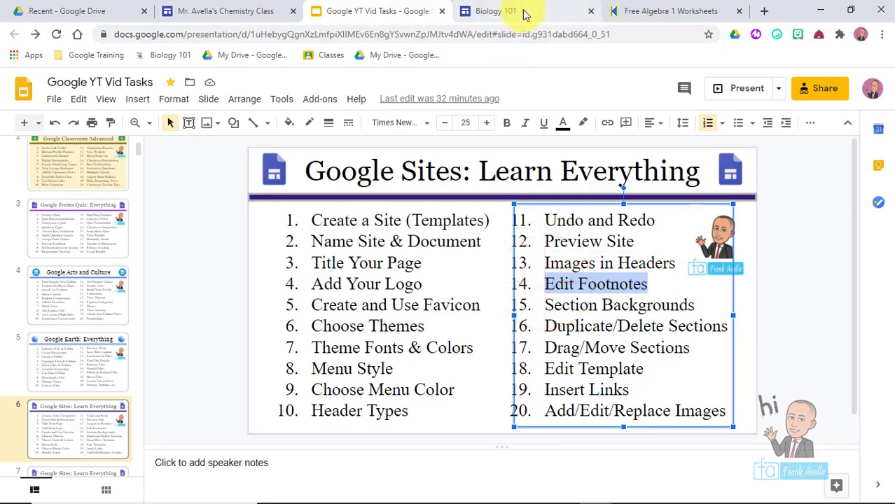
click(224, 10)
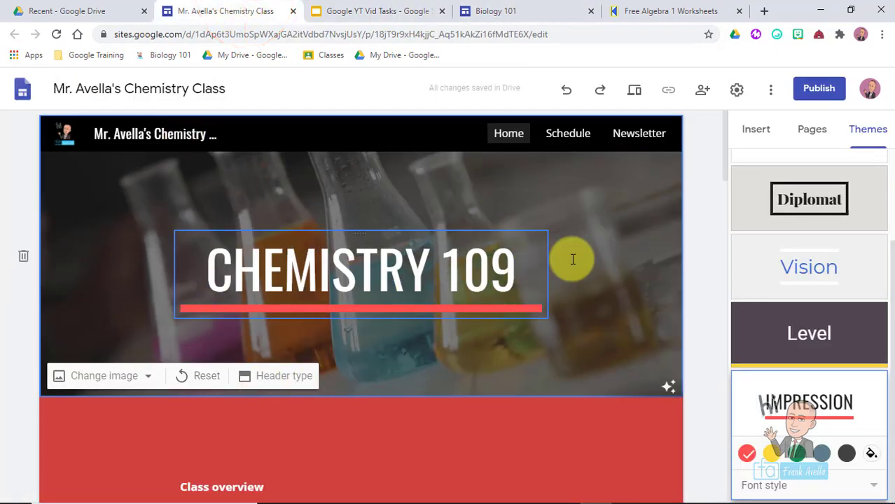
- Start editing the page footer and select its contact text box
drag(725, 133, 785, 499)
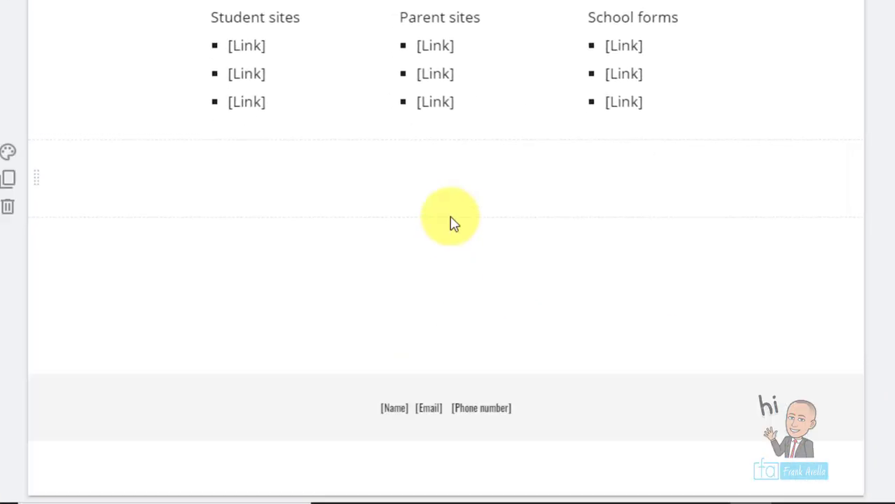
mouse_move(440, 419)
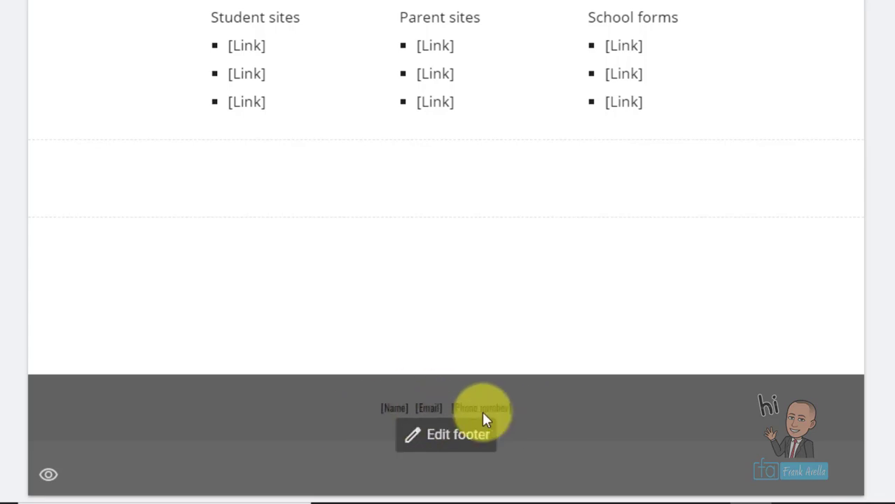
click(444, 438)
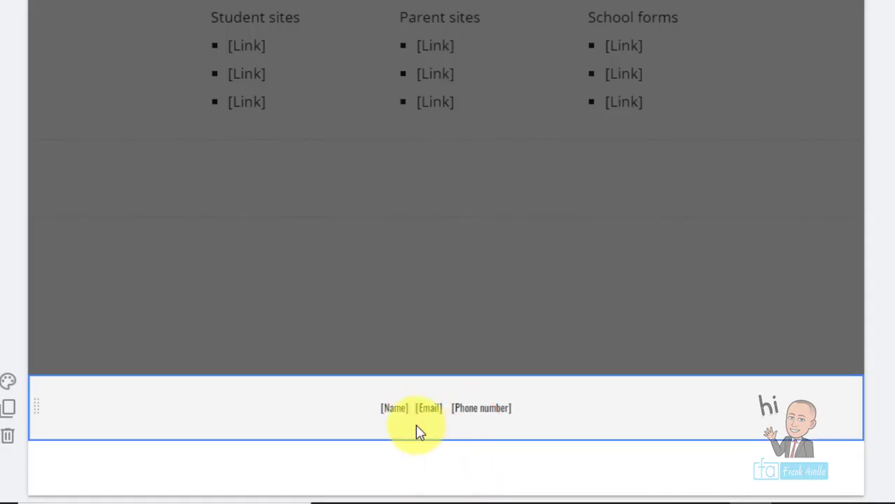
click(397, 409)
- Replace the footer's Name, Email and Phone placeholders with the teacher's name, e-mail and phone number
click(404, 410)
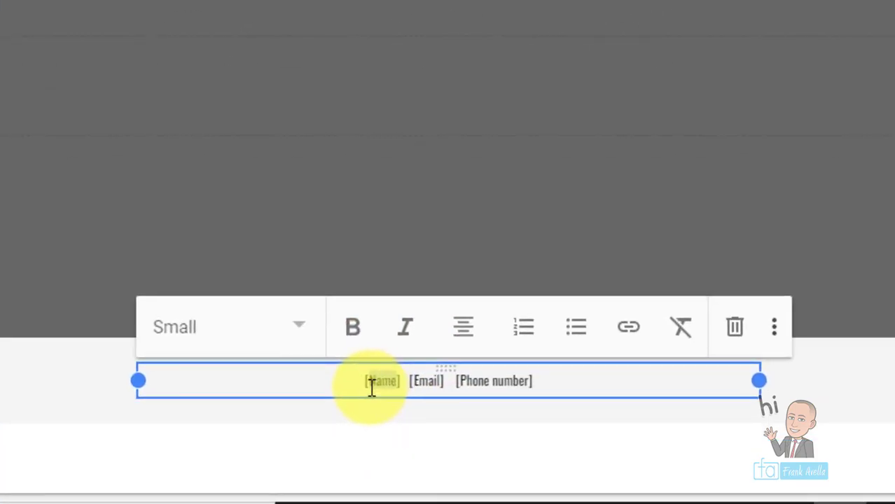
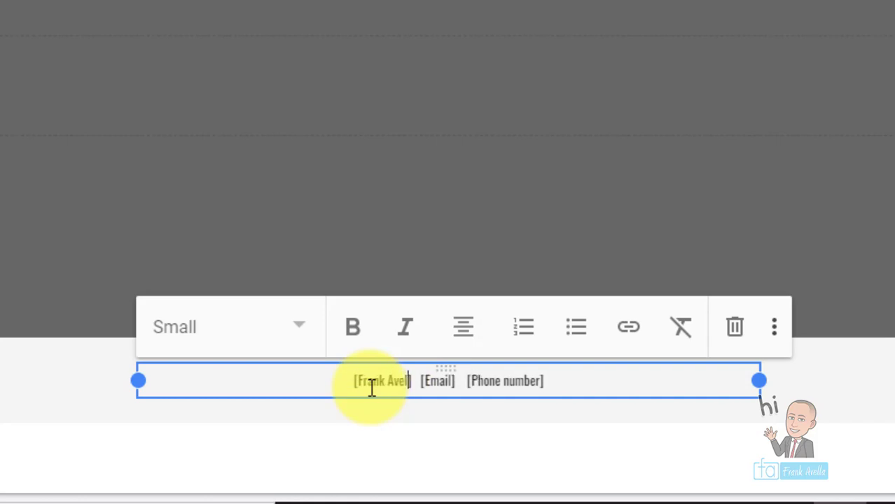
double_click(451, 381)
text(xxx)
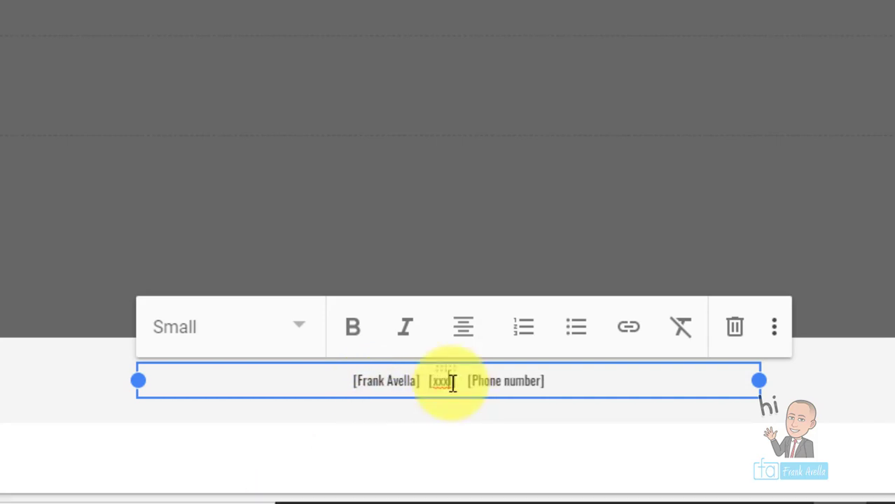
text(@yahoo.c)
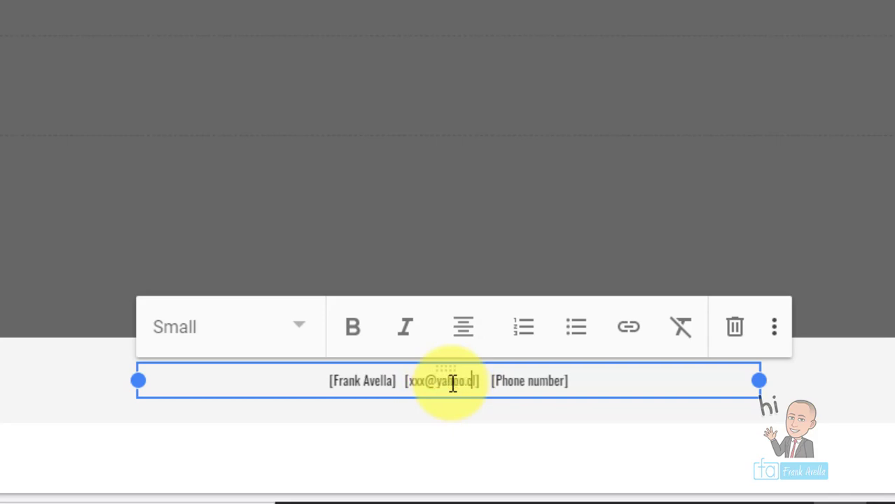
text(om)
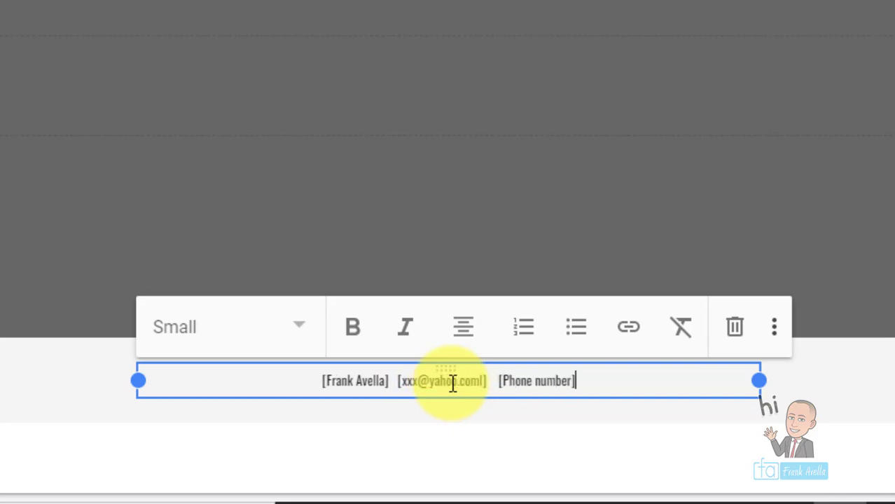
key(BackSpace)
key(BackSpace)
key(BackSpace)
key(BackSpace)
key(BackSpace)
key(BackSpace)
key(BackSpace)
key(BackSpace)
key(BackSpace)
key(BackSpace)
key(BackSpace)
key(BackSpace)
text(555-xxx-)
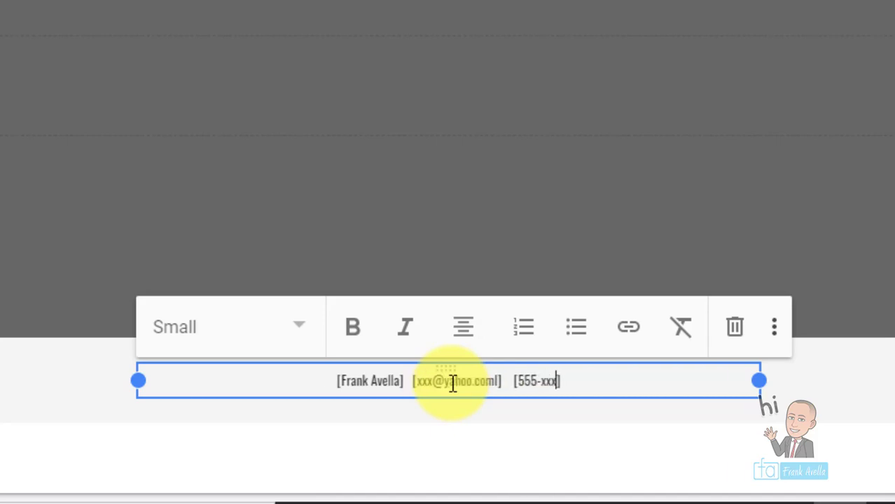
text(9232)
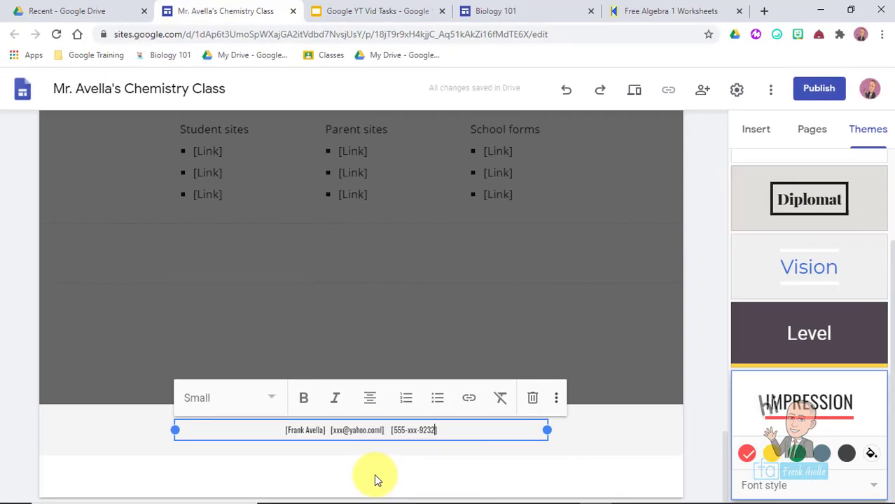
- Deselect and reselect the footer contact text to review the filled-in details
click(376, 479)
click(365, 439)
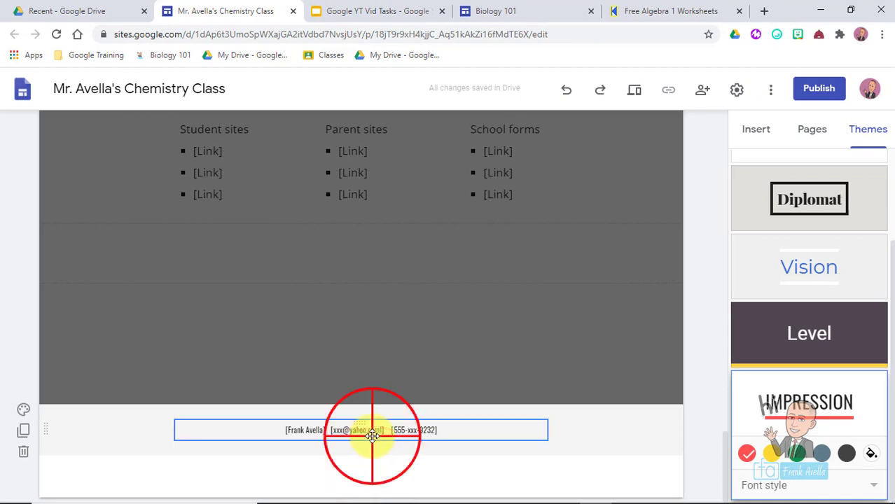
click(371, 432)
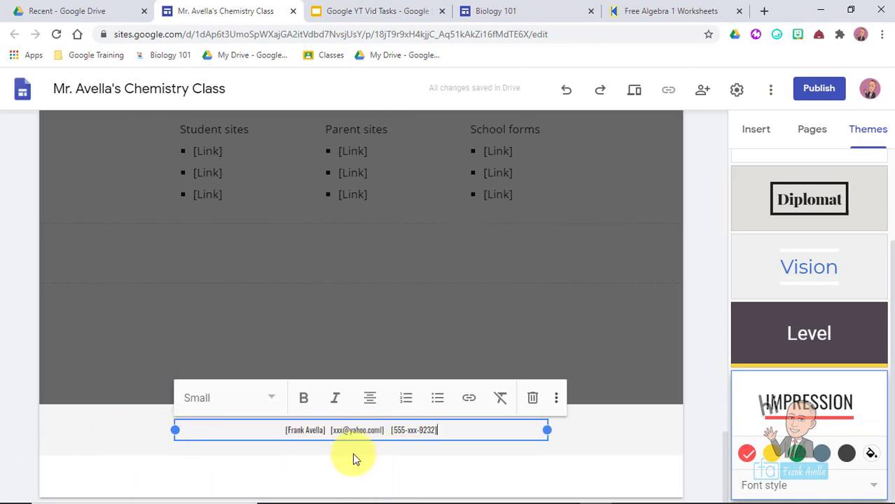
click(381, 11)
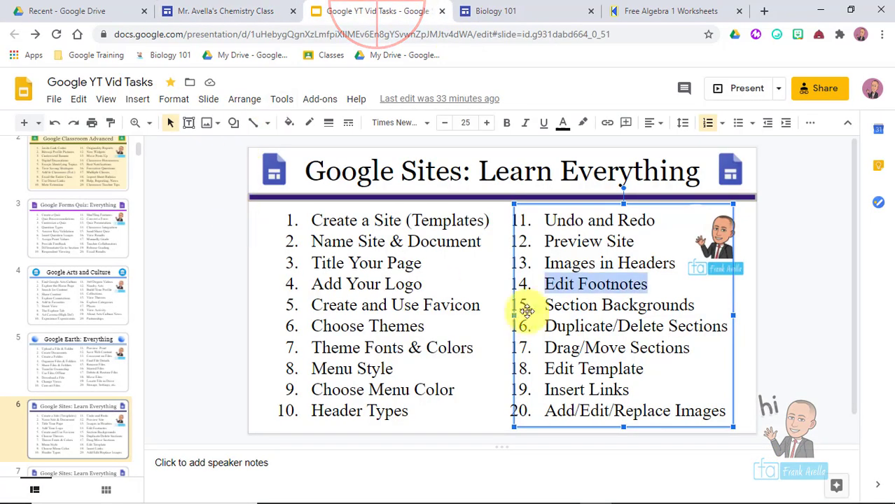
- Highlight Section Backgrounds as the next topic in the Slides task list
drag(544, 304, 706, 309)
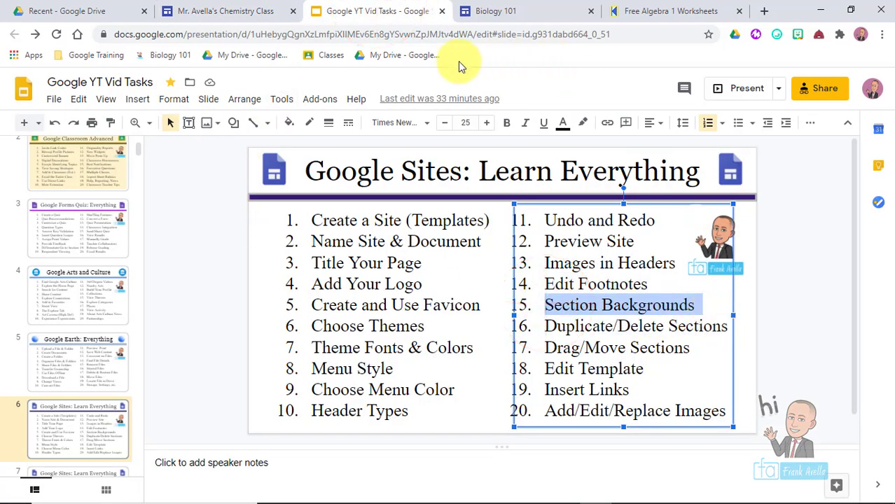
click(210, 11)
click(122, 440)
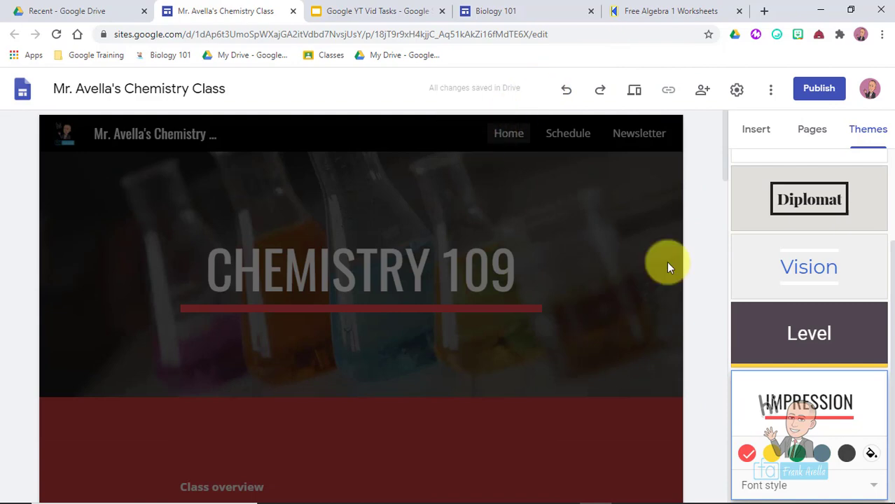
- Edit the footer and apply the red Emphasis 2 section background
click(695, 267)
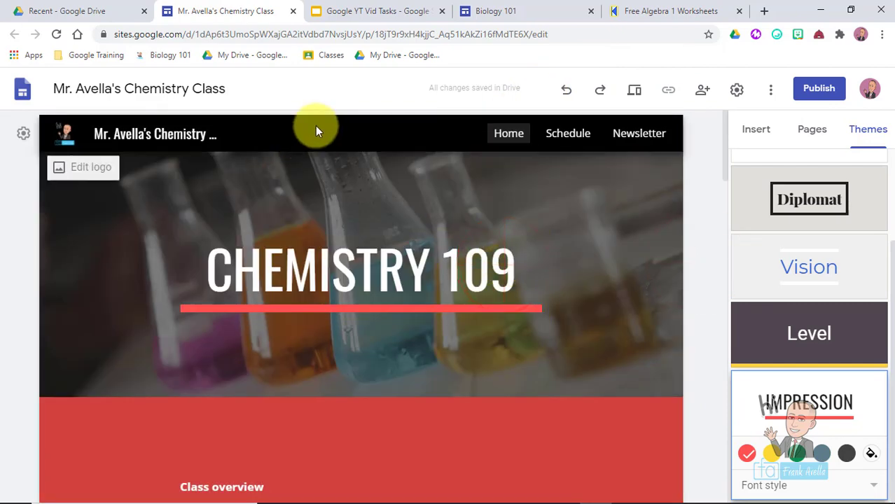
drag(723, 139, 723, 483)
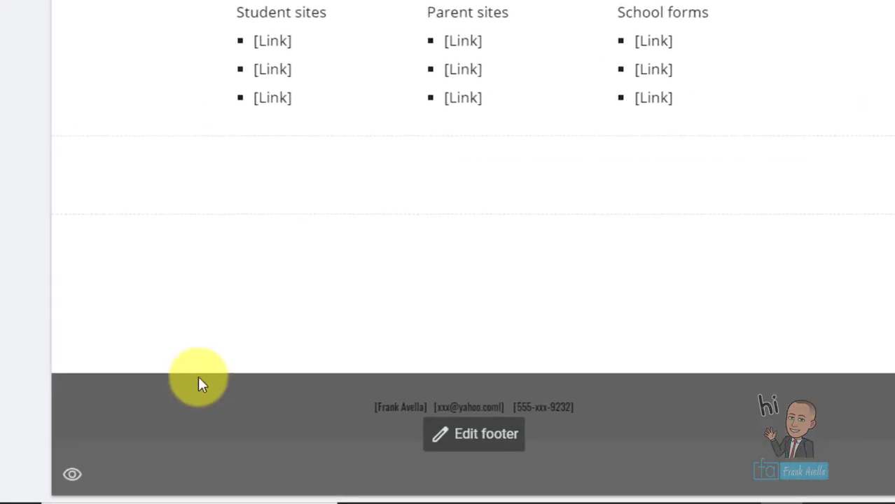
click(474, 447)
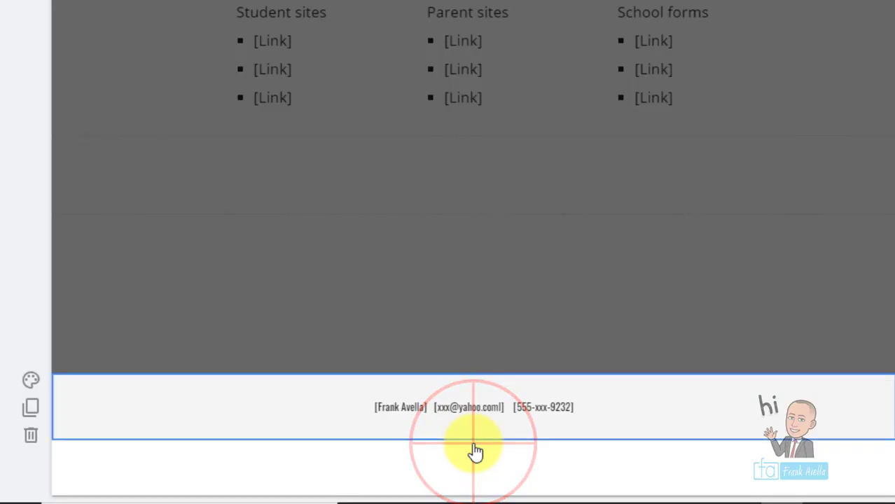
click(32, 385)
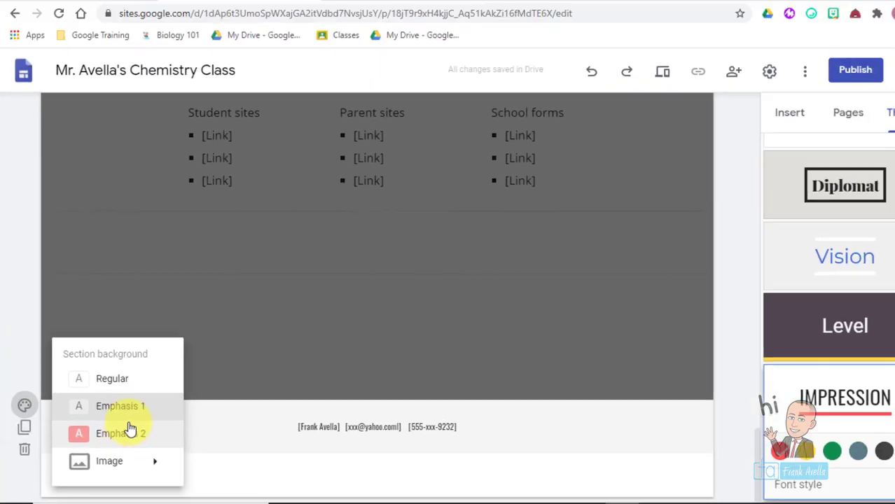
click(152, 418)
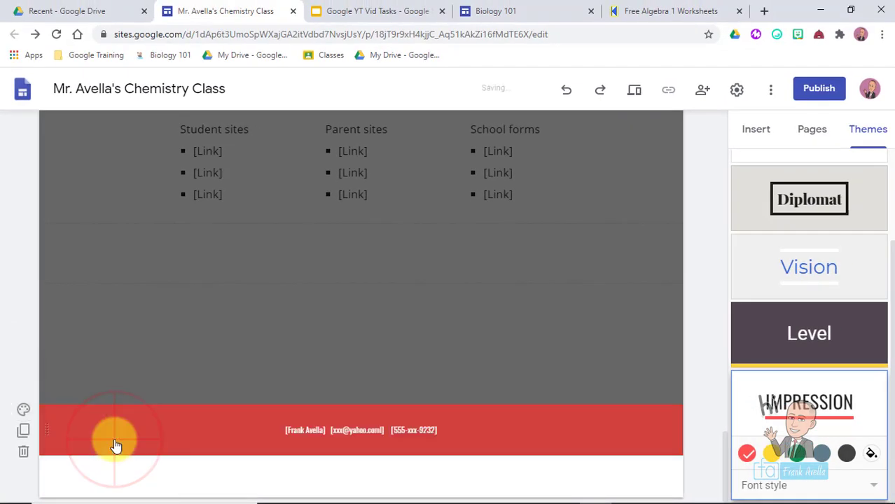
- Try the grey Emphasis 1 background, revert to Regular, then choose Image as the background
click(23, 411)
click(116, 413)
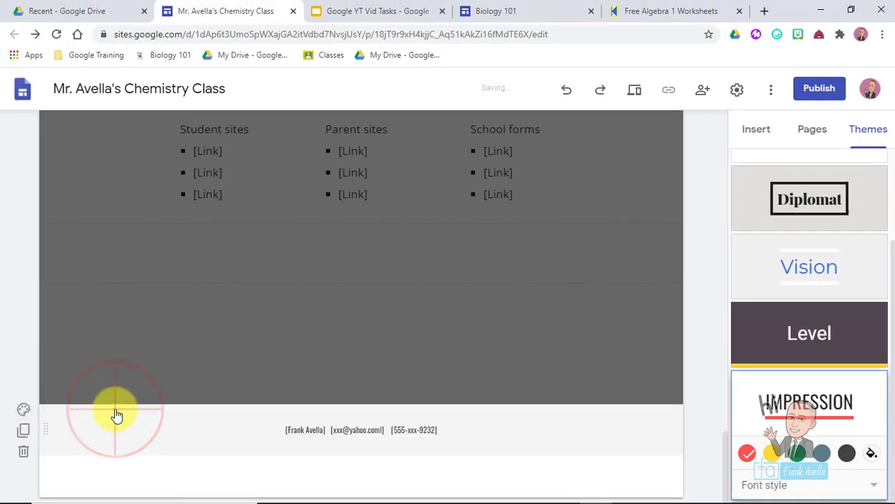
click(29, 413)
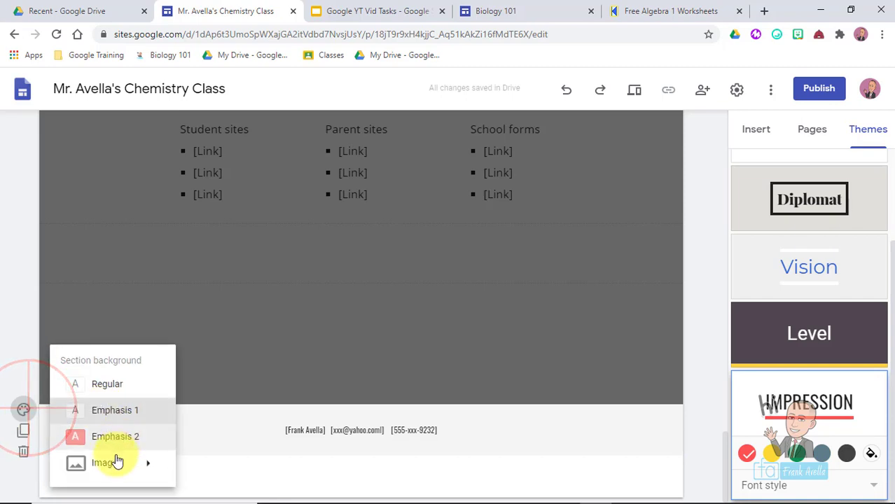
click(140, 384)
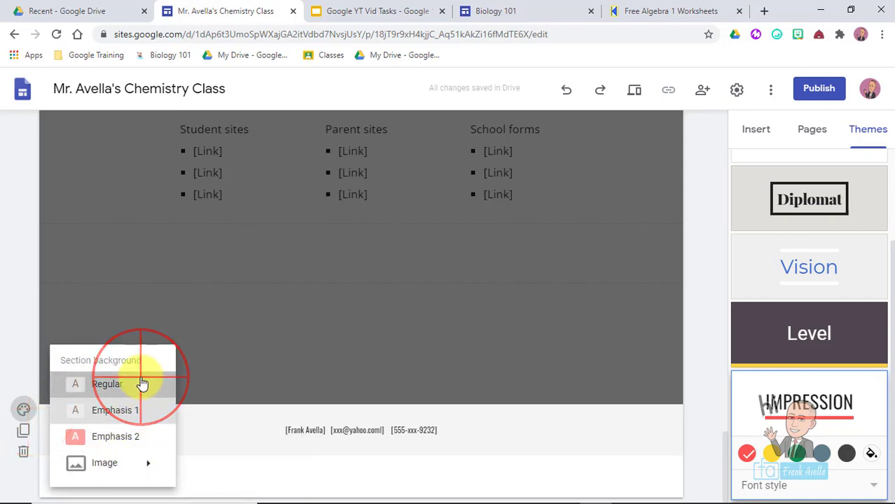
click(25, 412)
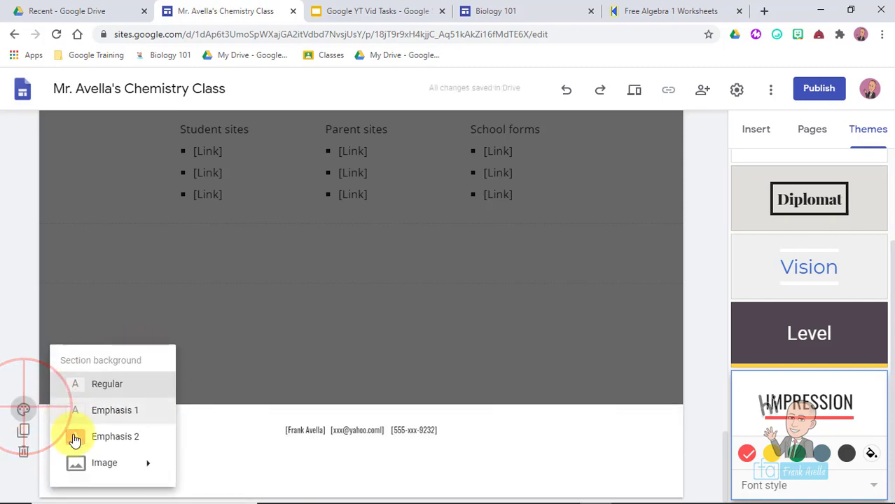
mouse_move(120, 466)
click(252, 476)
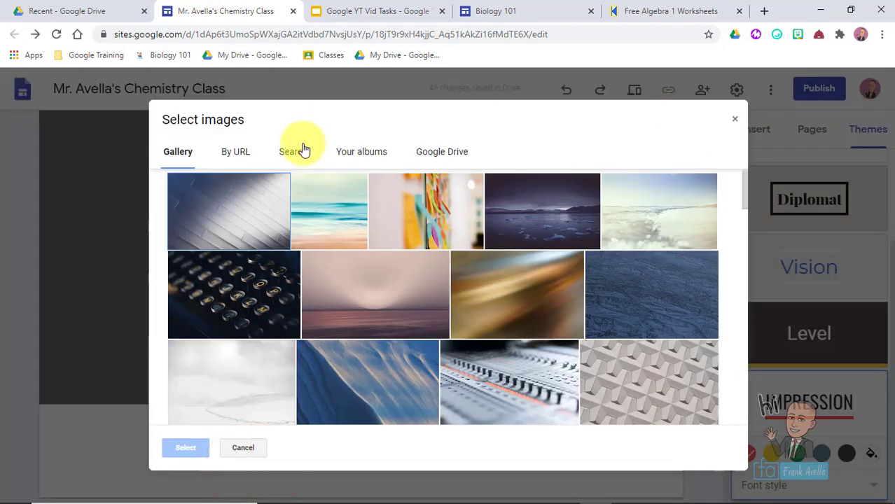
- Set the footer background to a black image found by searching 'black color', then finish editing the footer
click(302, 151)
click(386, 195)
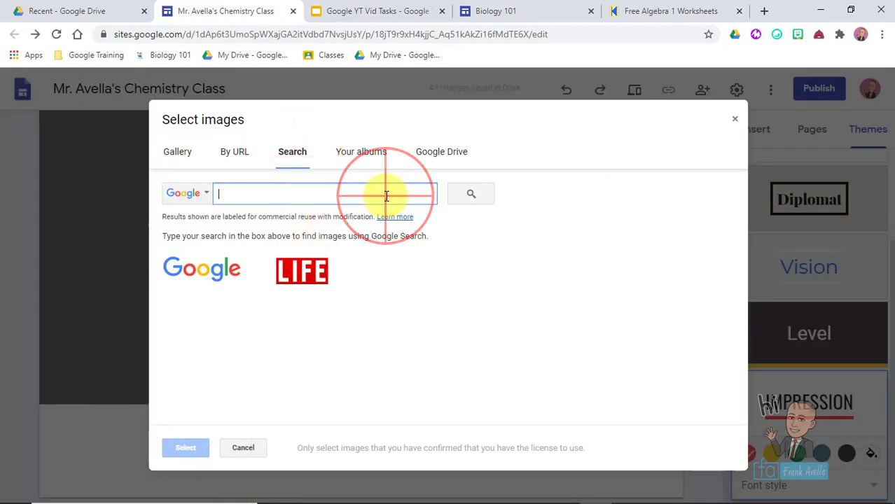
text(black color)
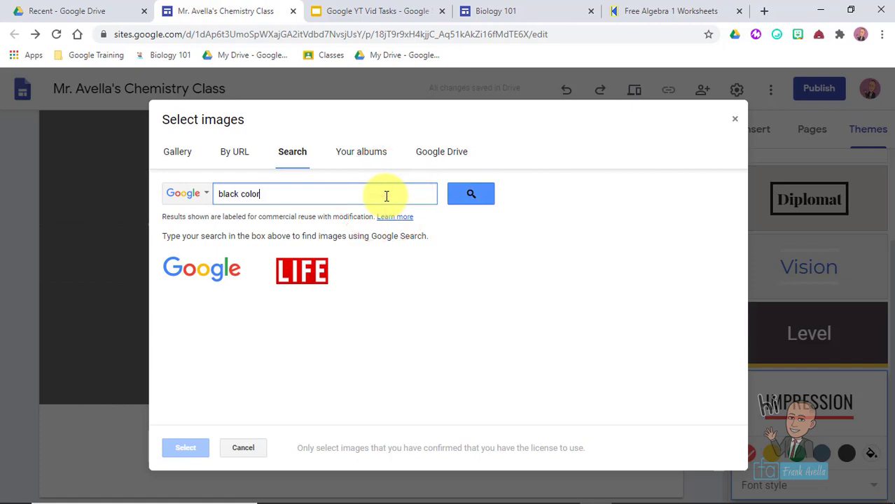
key(Return)
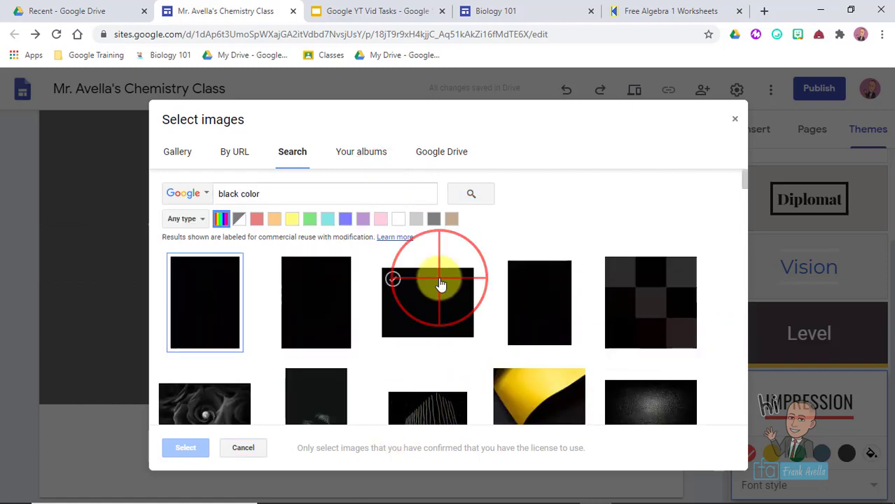
click(439, 284)
click(187, 448)
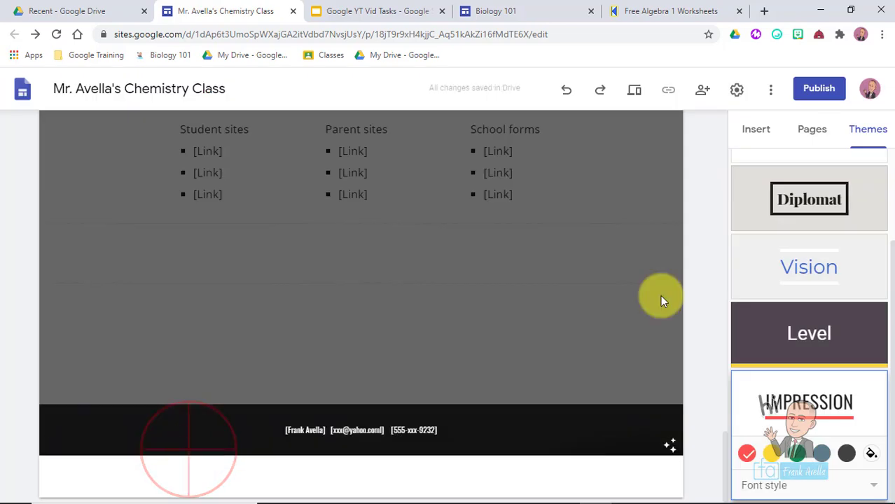
click(498, 308)
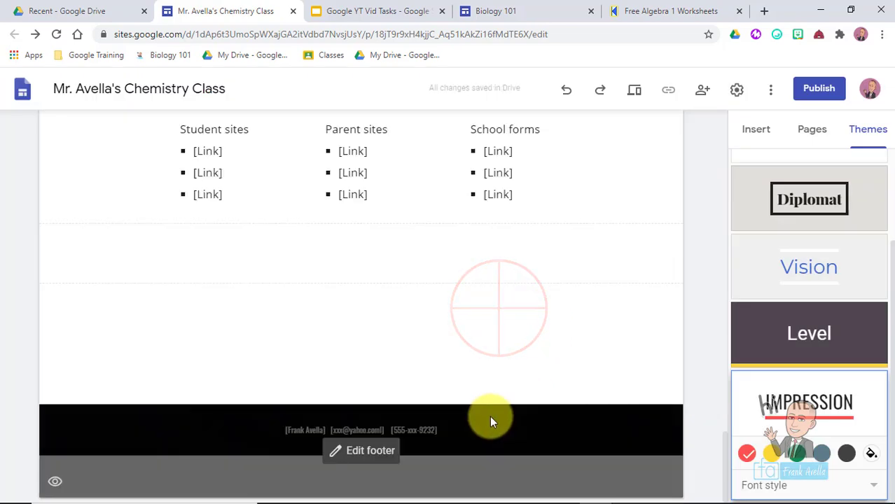
drag(725, 467, 723, 480)
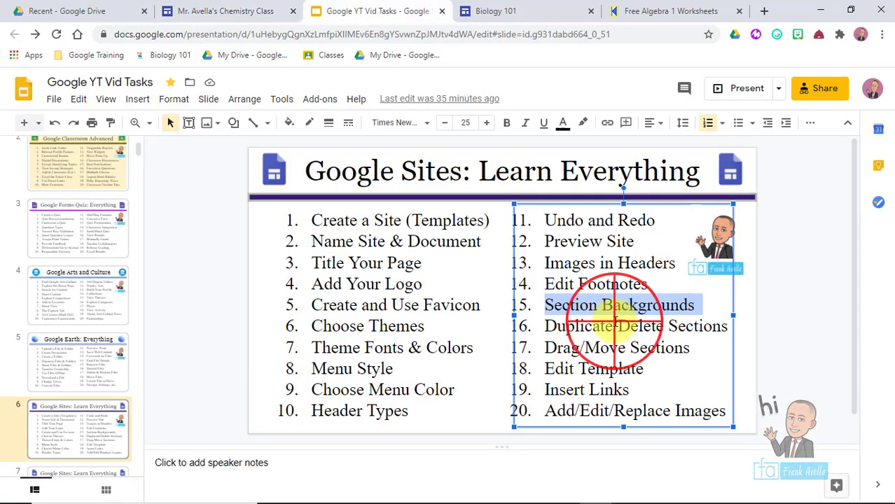
- Highlight 'Duplicate/Delete Sections' in the Slides task list, then select the site's About me section
click(615, 321)
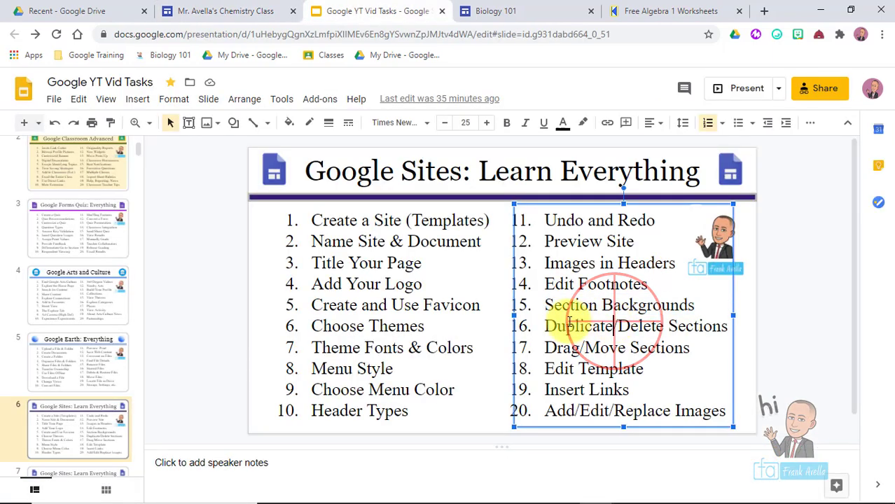
drag(545, 326, 708, 329)
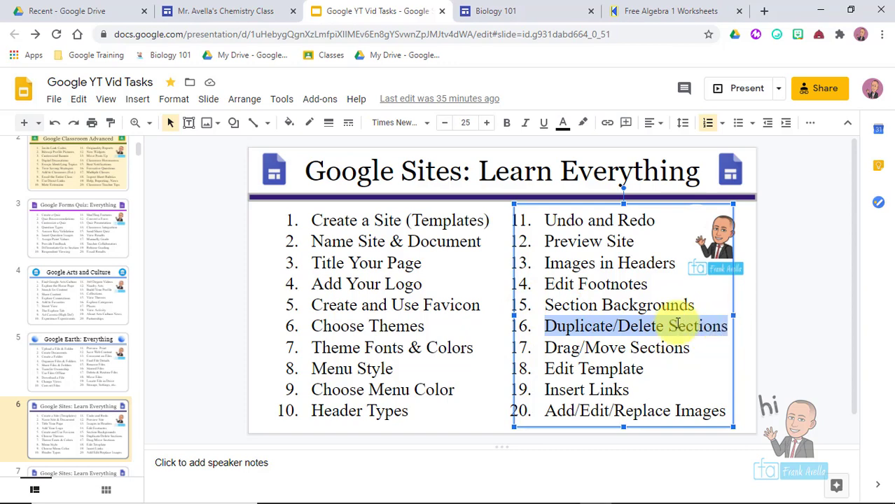
click(649, 288)
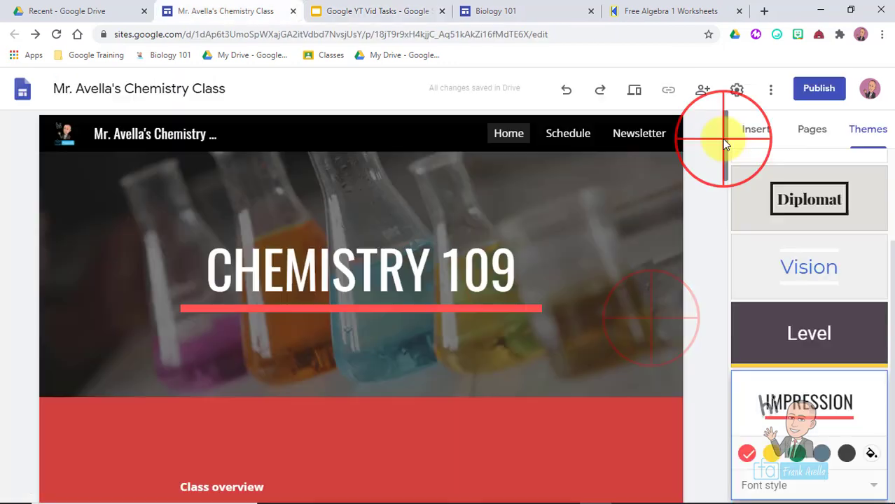
drag(723, 143, 707, 370)
click(354, 395)
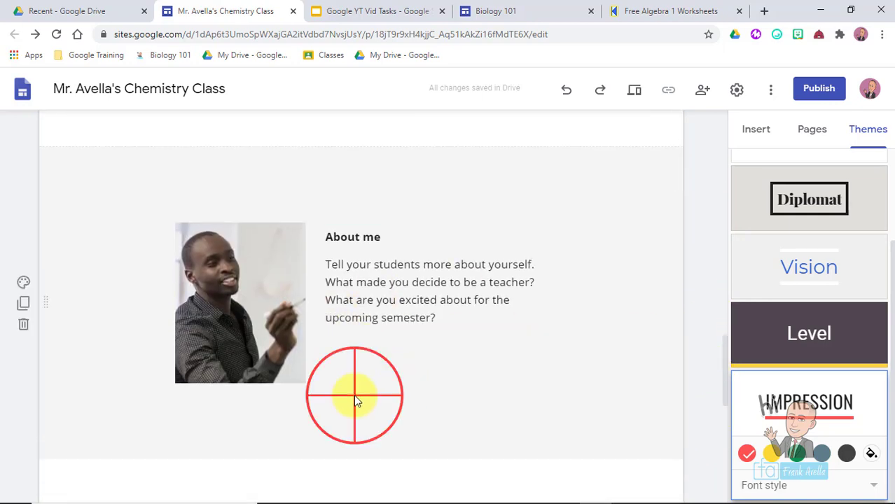
click(135, 196)
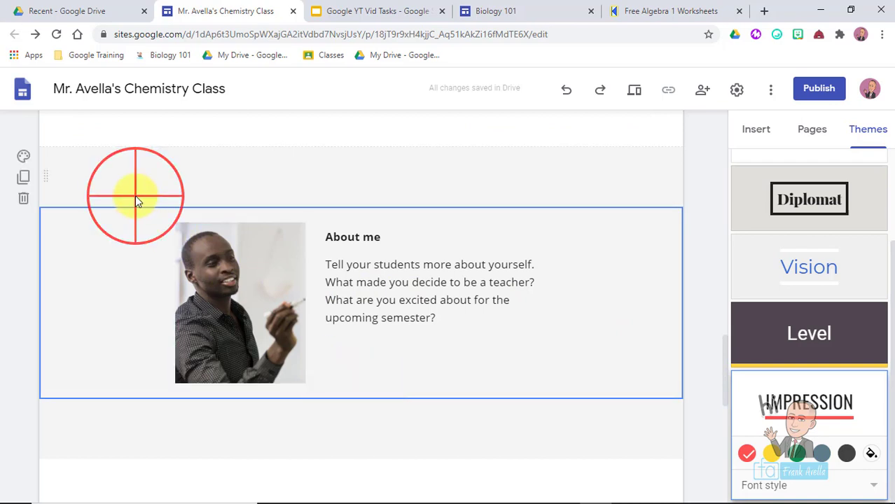
click(123, 280)
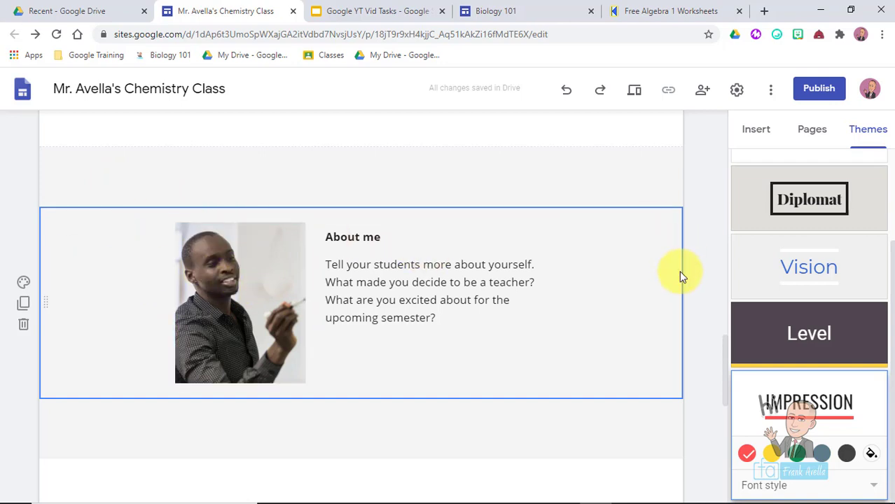
click(670, 181)
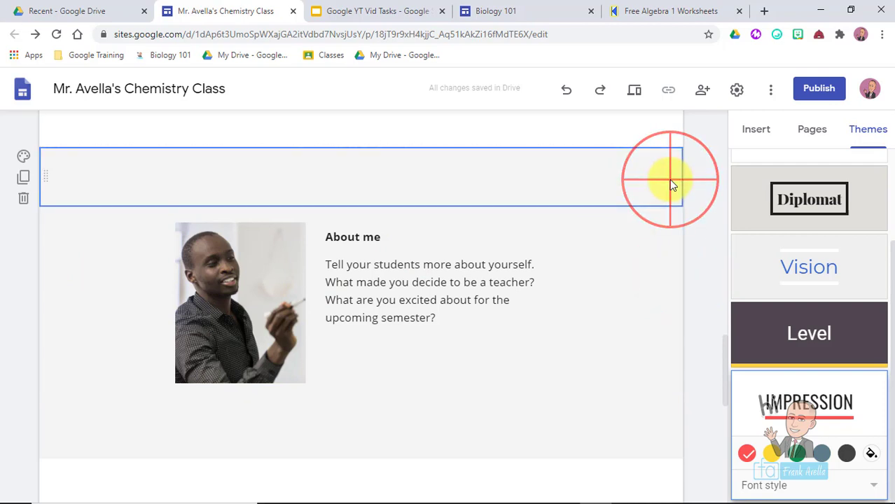
click(614, 140)
click(661, 190)
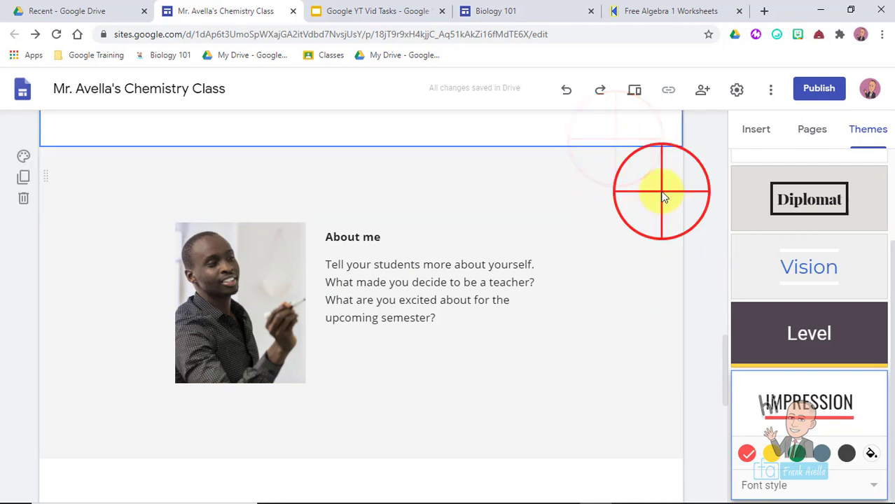
click(643, 304)
drag(722, 356, 706, 380)
click(629, 381)
click(644, 356)
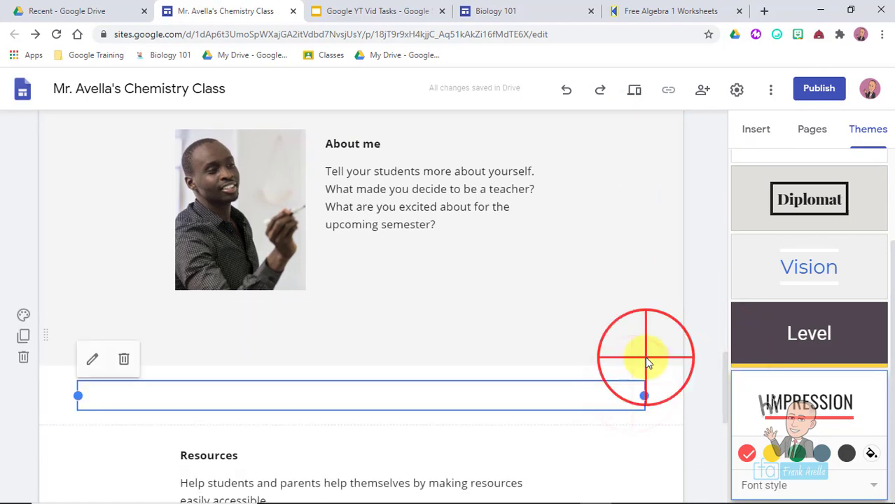
click(621, 218)
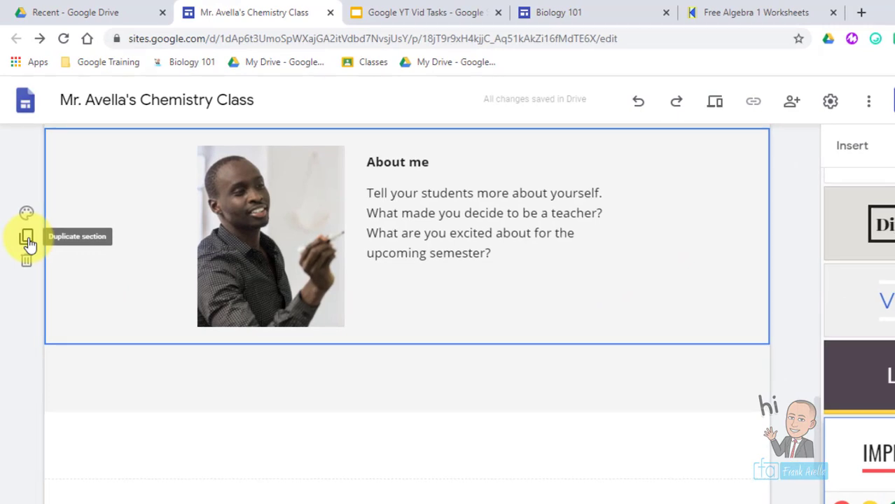
- Duplicate the About me section and scroll to view both copies
click(26, 239)
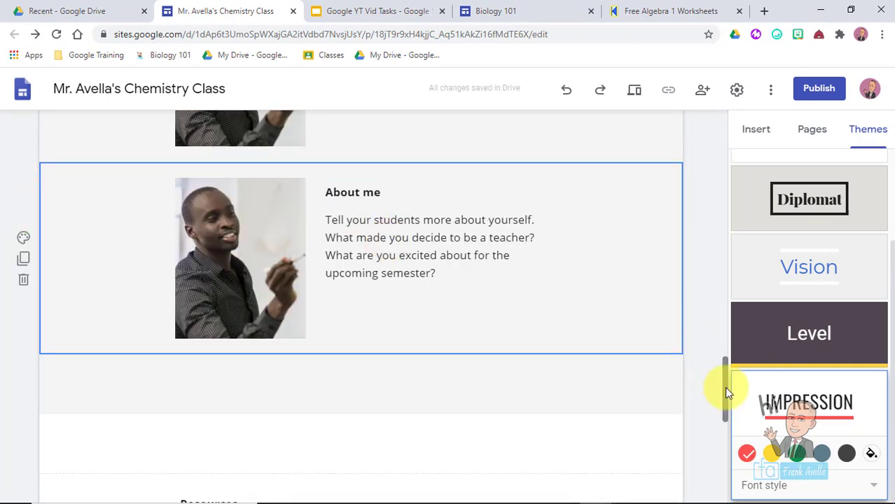
click(724, 387)
drag(725, 390, 718, 365)
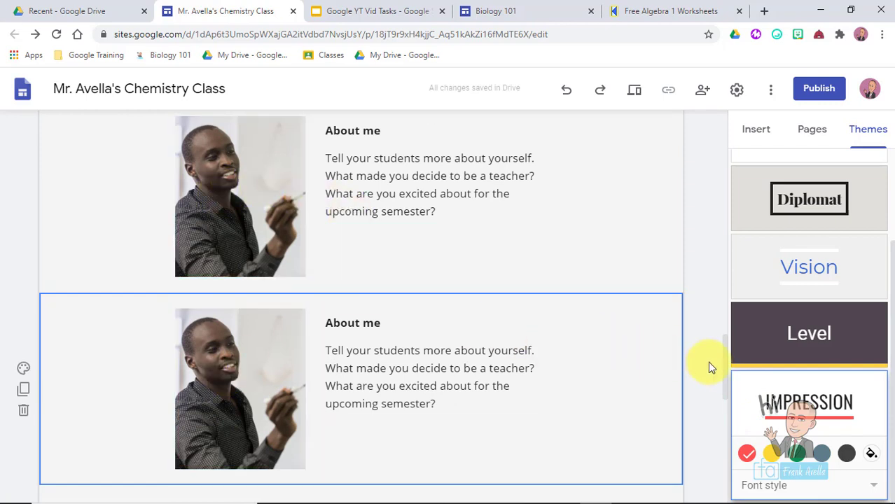
drag(726, 370, 701, 376)
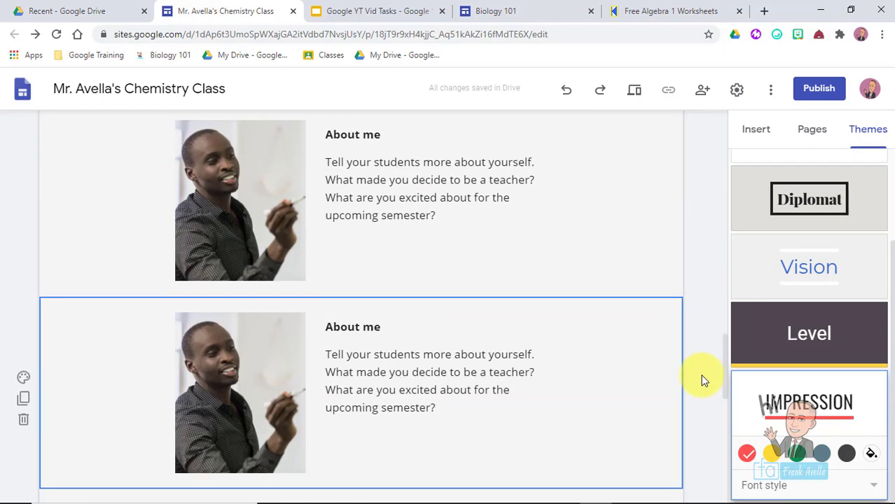
- Select the lower, duplicate About me section and delete it
click(95, 219)
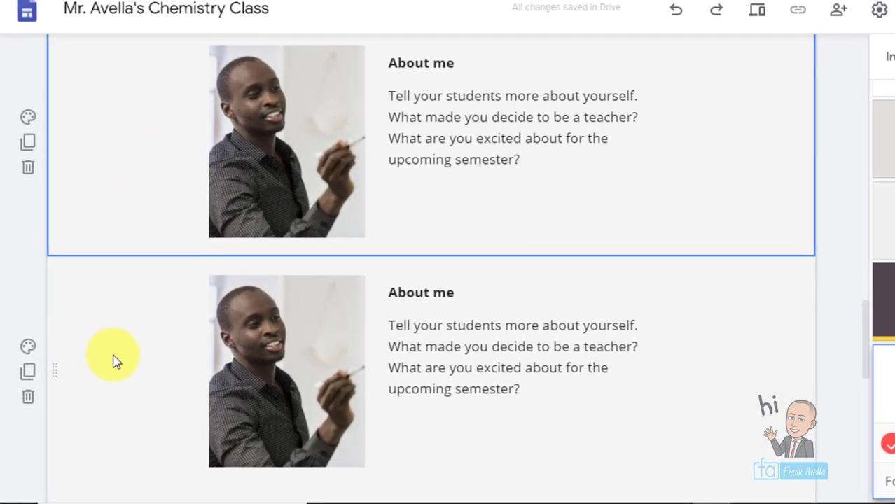
click(99, 374)
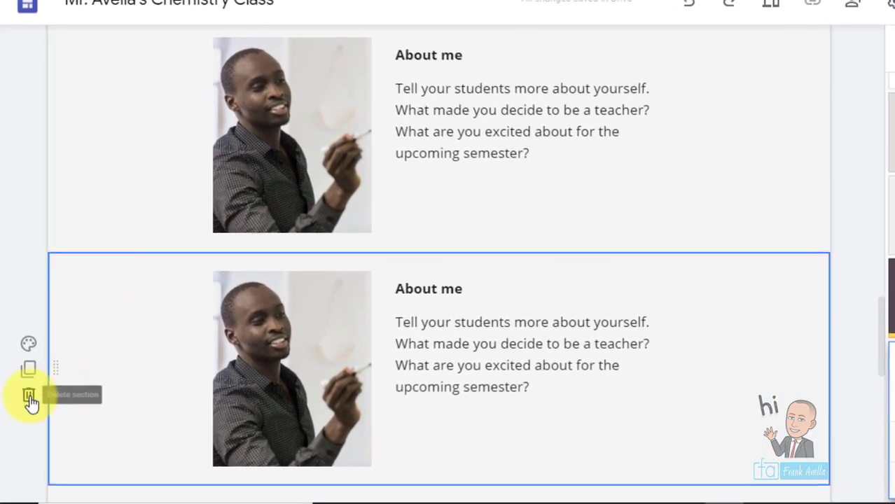
click(30, 398)
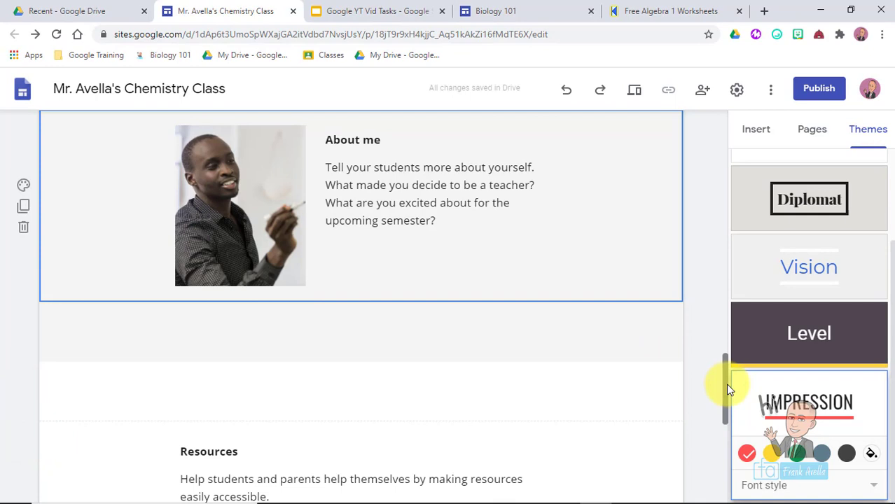
- Delete the Resources section, check the Slides task list, and return to the site editor
drag(725, 383, 719, 433)
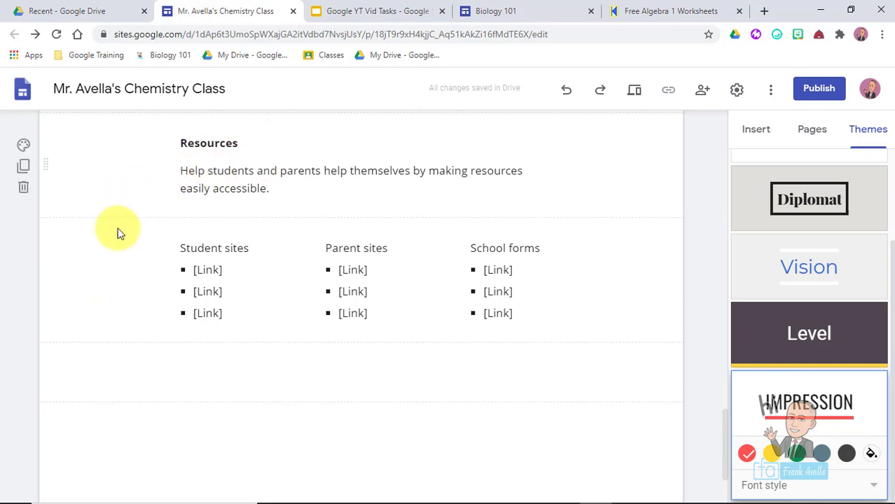
click(644, 189)
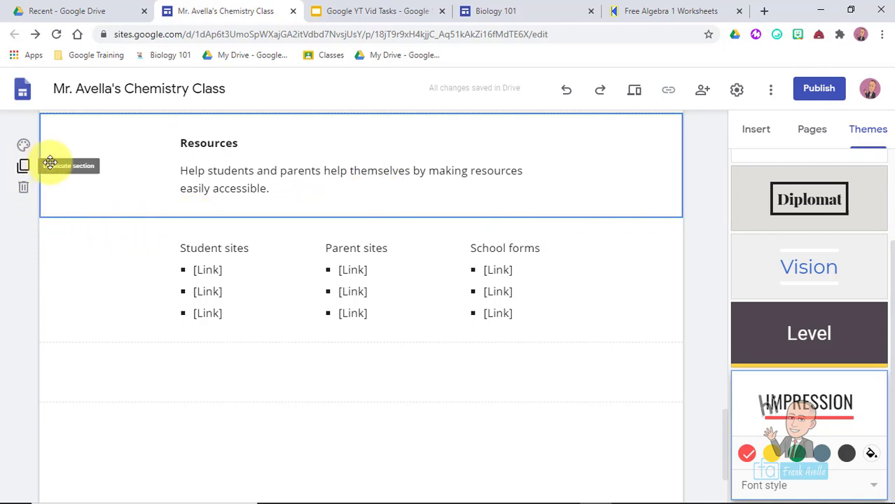
click(24, 189)
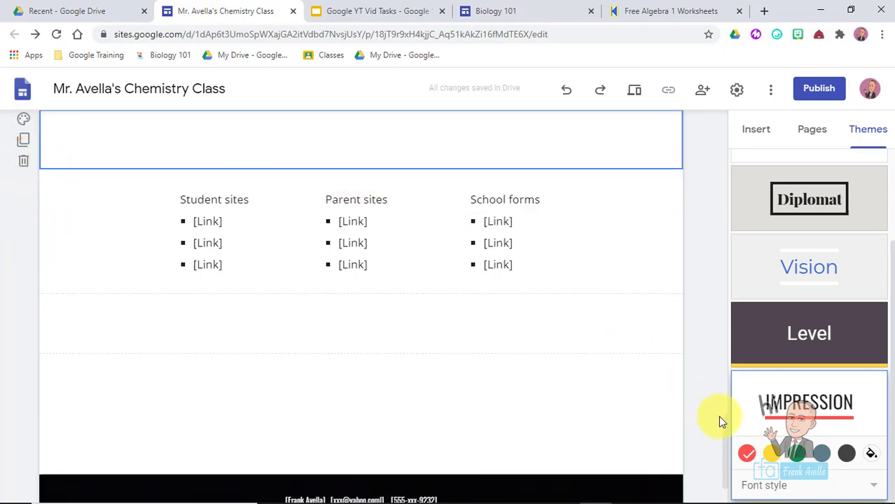
drag(728, 440, 516, 348)
key(ctrl+Tab)
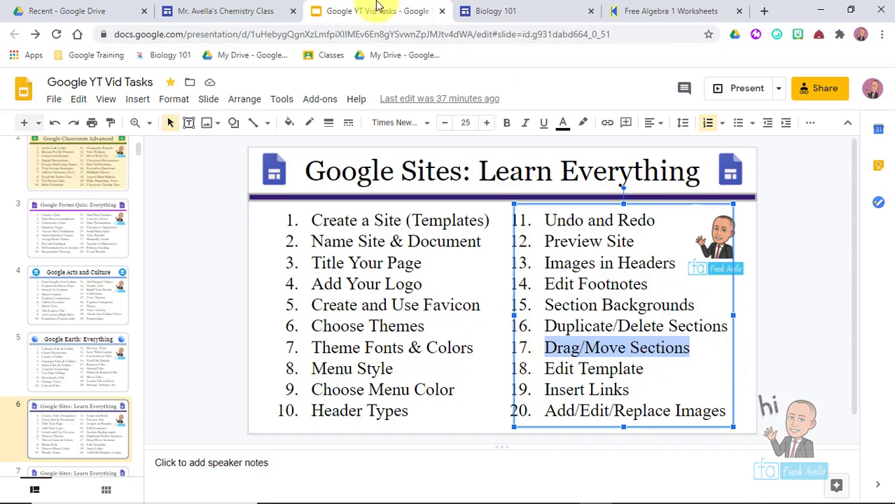
click(224, 11)
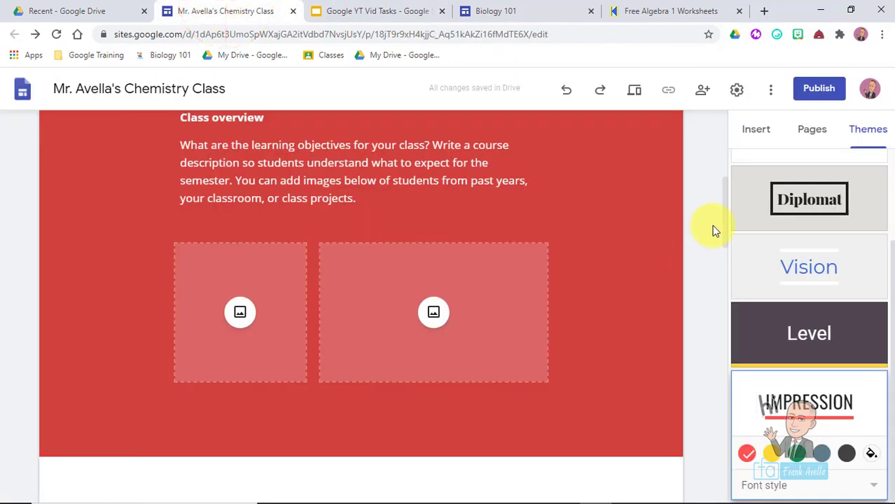
- Drag About me up under the CHEMISTRY 109 header, then down below the Class overview section
drag(725, 225, 702, 379)
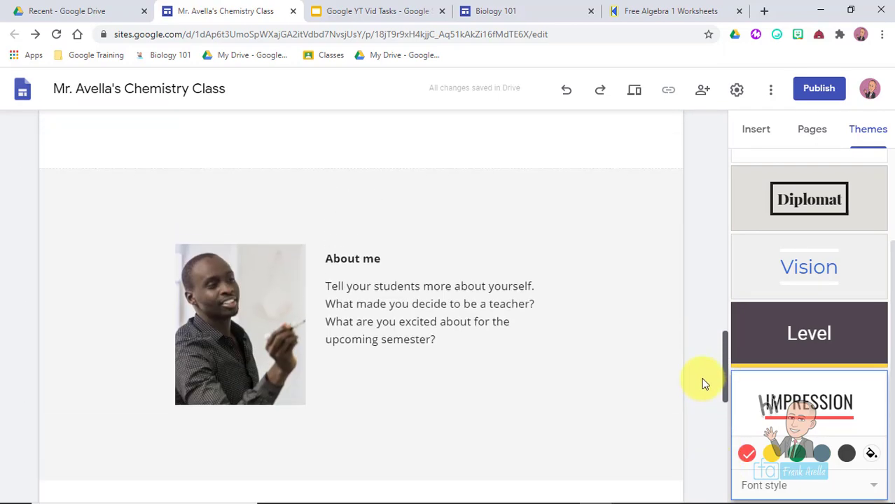
click(80, 291)
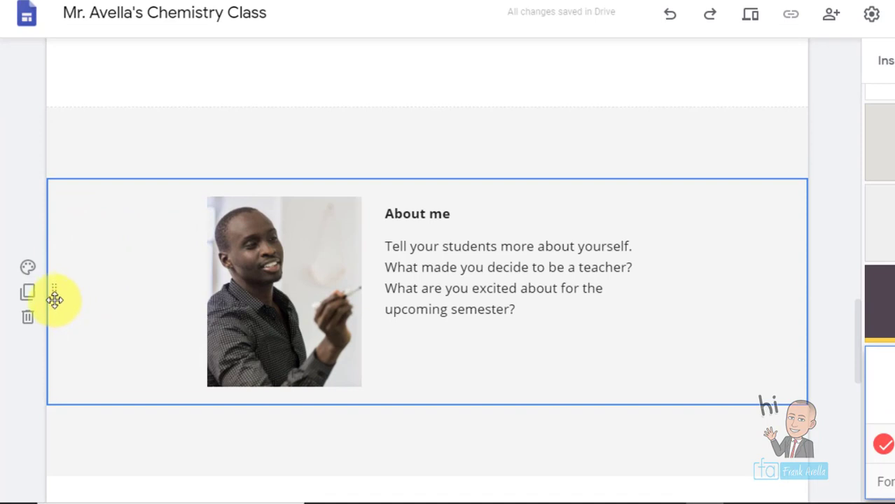
drag(54, 292, 51, 73)
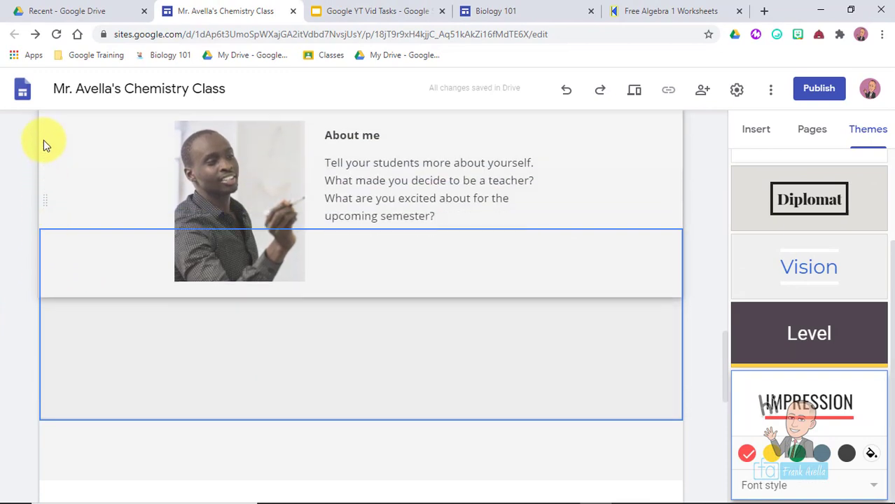
drag(44, 140, 43, 344)
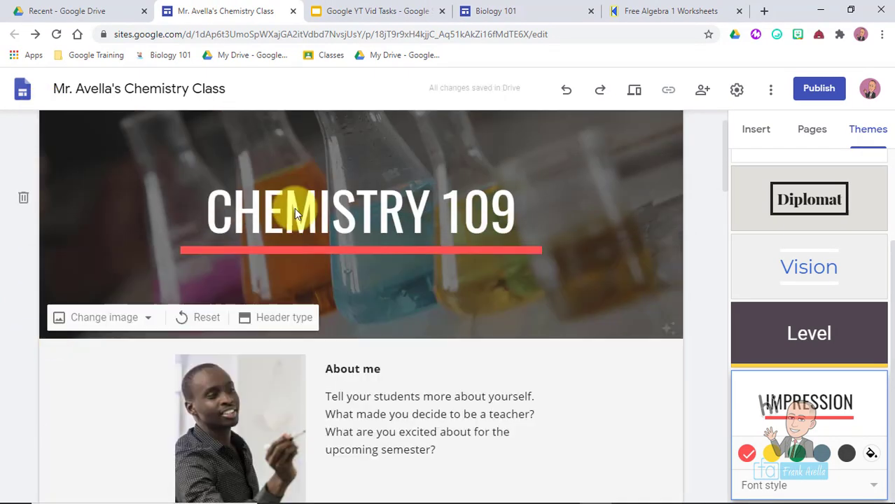
drag(724, 121, 725, 184)
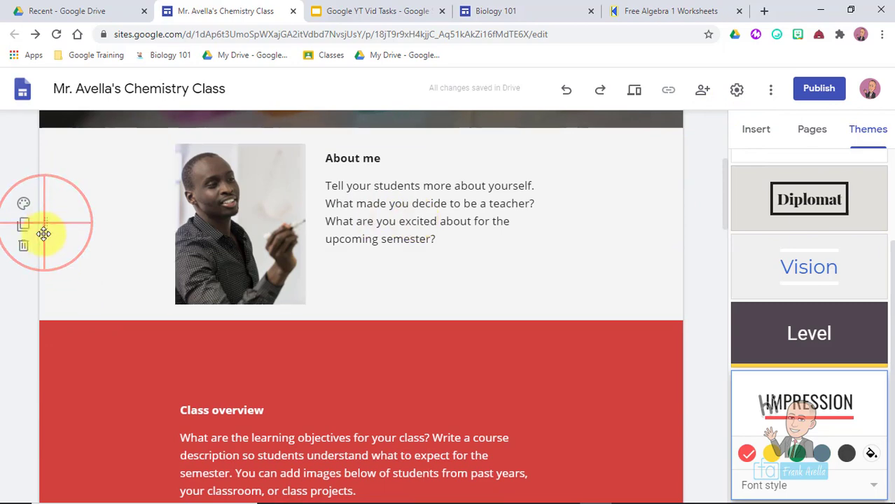
drag(44, 233, 47, 350)
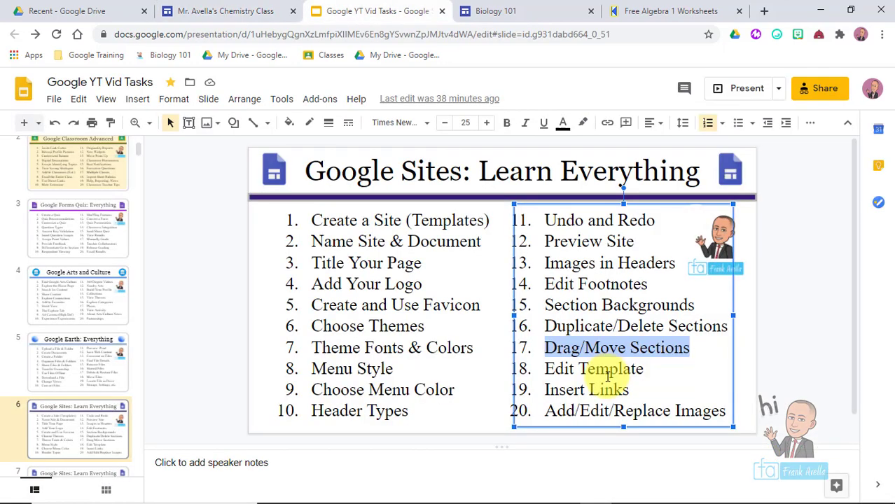
- Highlight 'Edit Template' in the Slides list, then return to the top of the site editor
drag(628, 379, 542, 365)
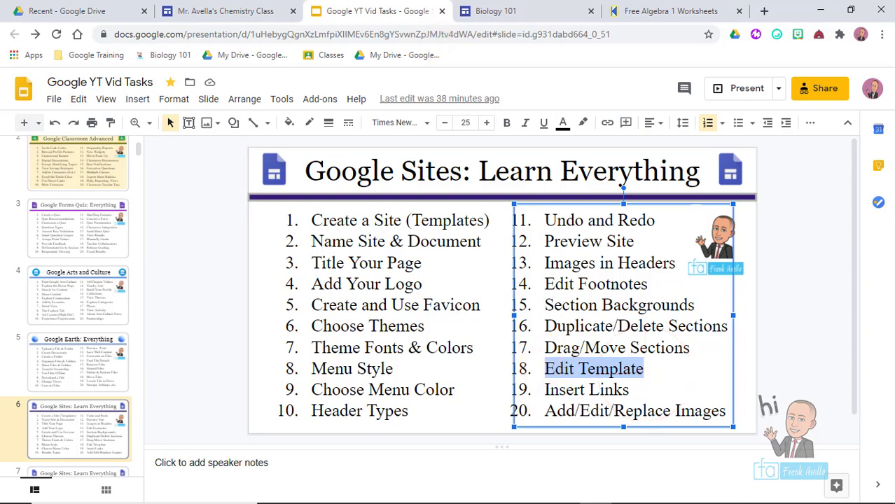
click(231, 10)
drag(726, 233, 708, 111)
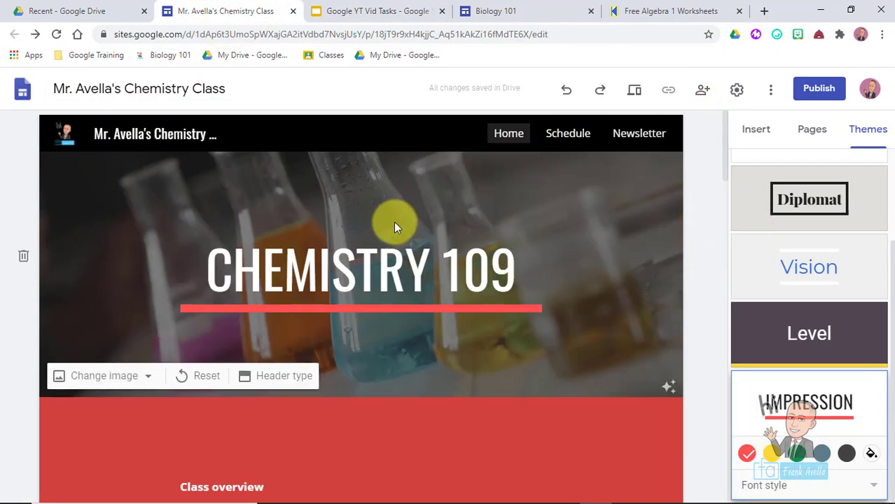
- Capitalize 'Overview' and apply the Heading style to the Class Overview title
drag(725, 140, 729, 193)
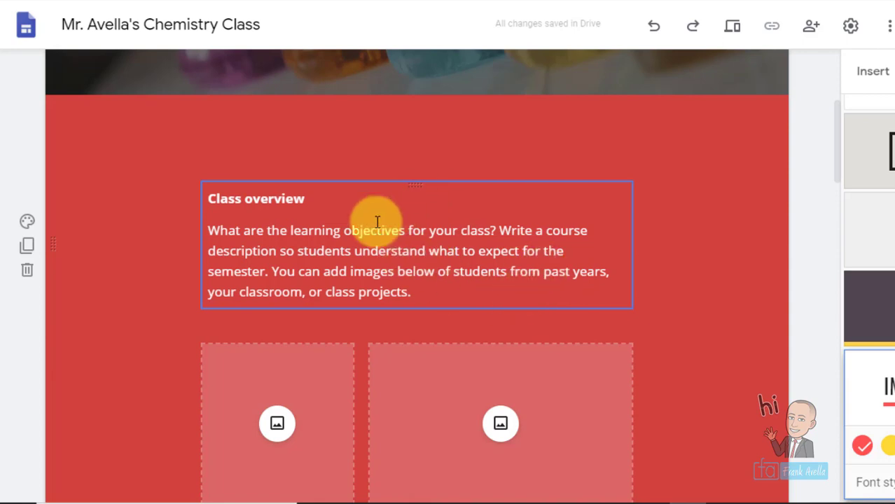
click(326, 249)
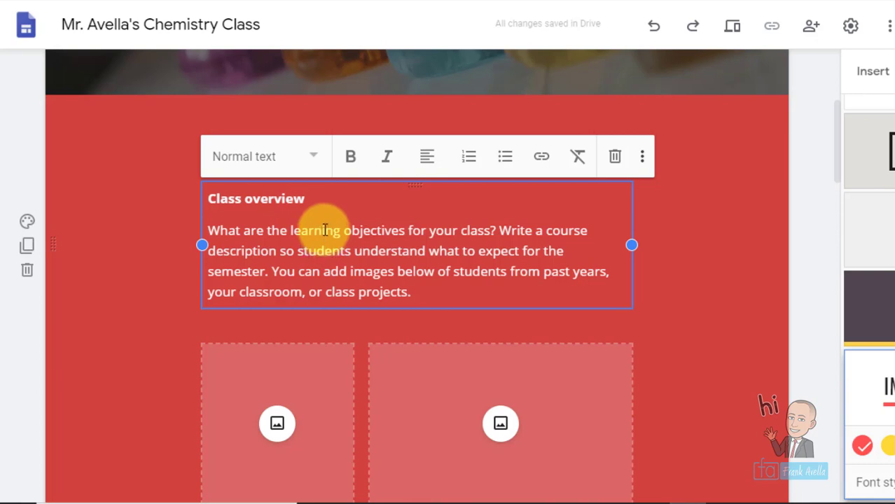
click(308, 199)
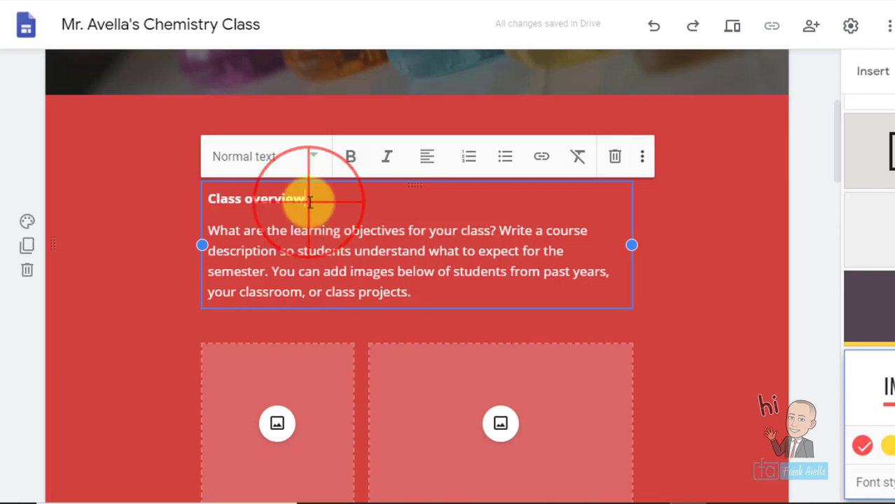
click(253, 198)
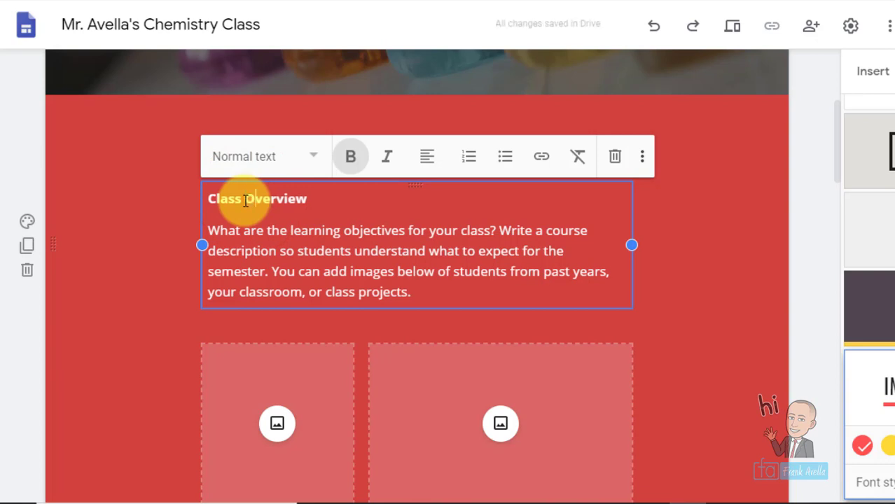
click(317, 199)
drag(316, 198, 198, 201)
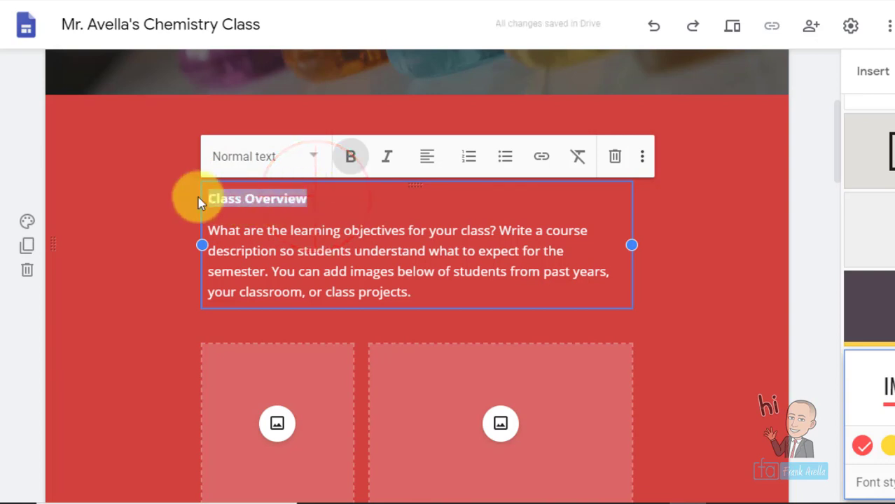
click(317, 160)
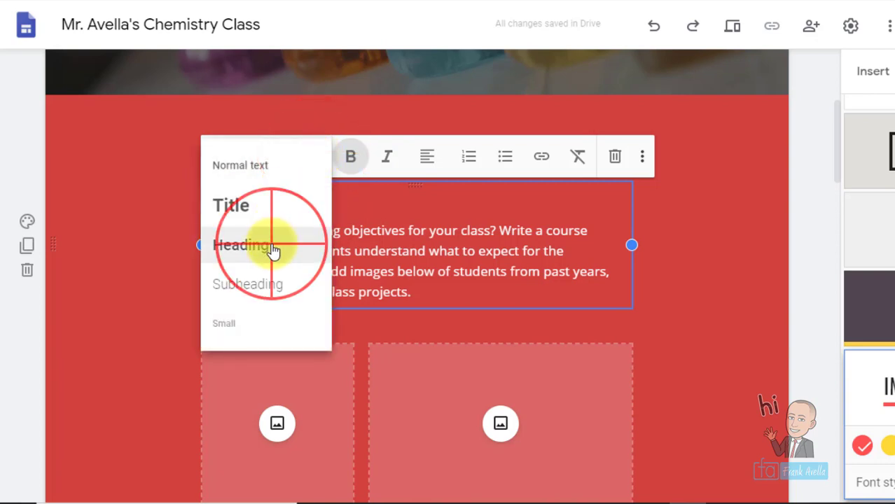
click(273, 248)
click(469, 218)
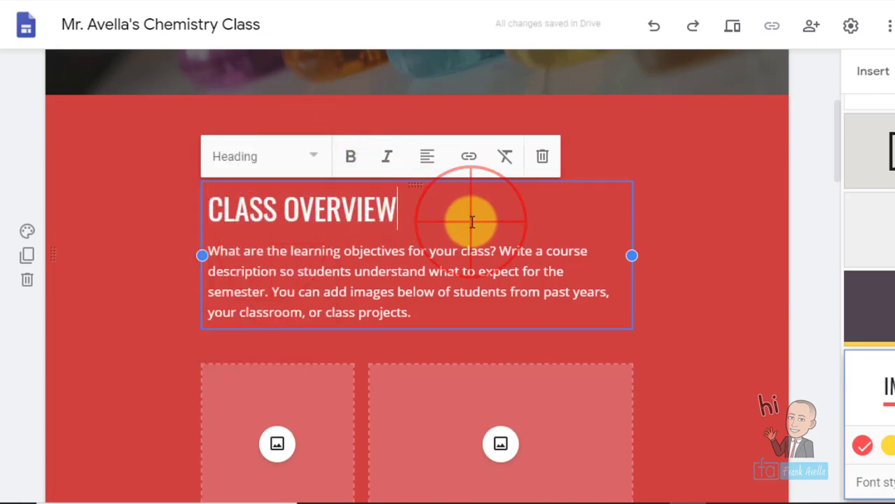
- Replace the placeholder paragraph with 'Here in chemistry we are going to learn about the changes in matter all around us.'
click(407, 323)
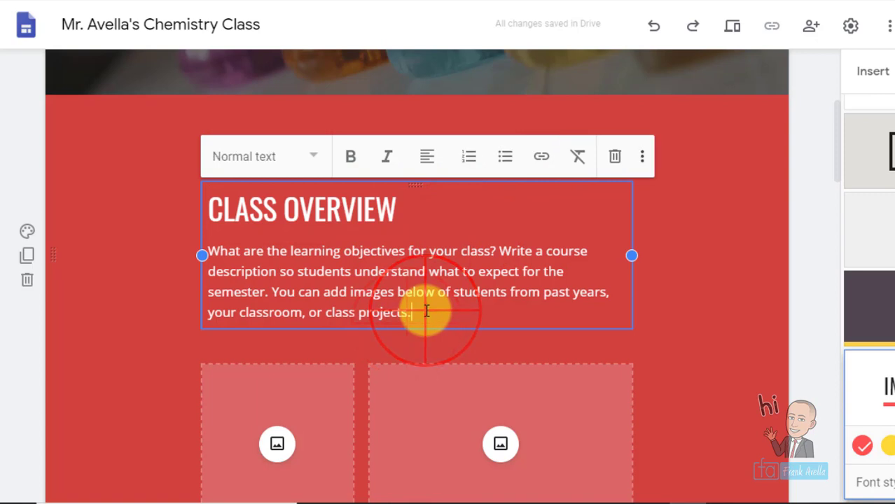
click(425, 311)
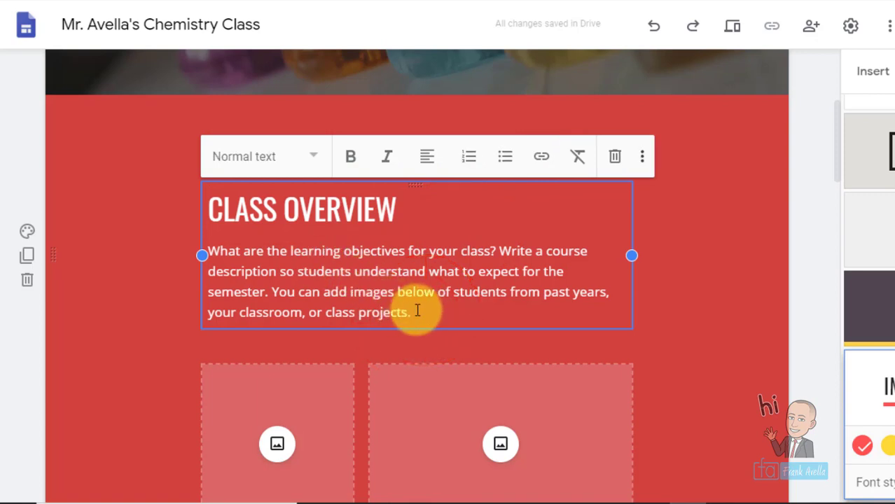
drag(413, 312, 197, 251)
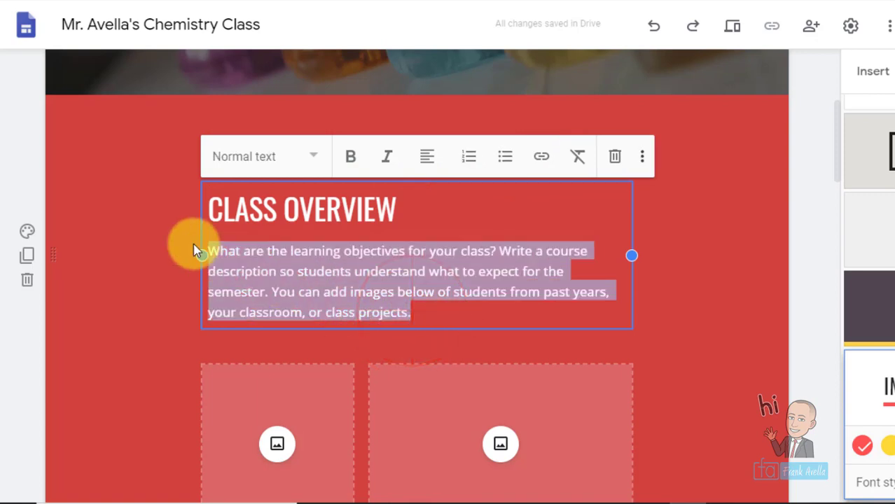
text(Here)
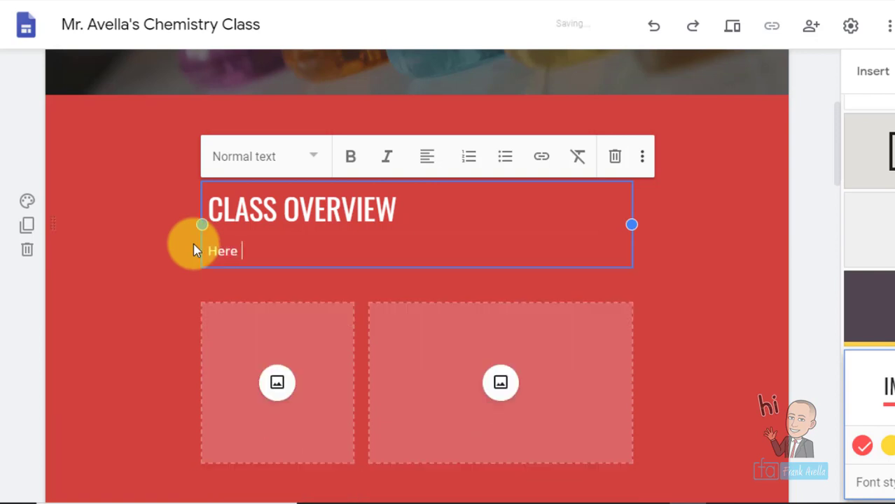
text( in chemistry we are going to learn about)
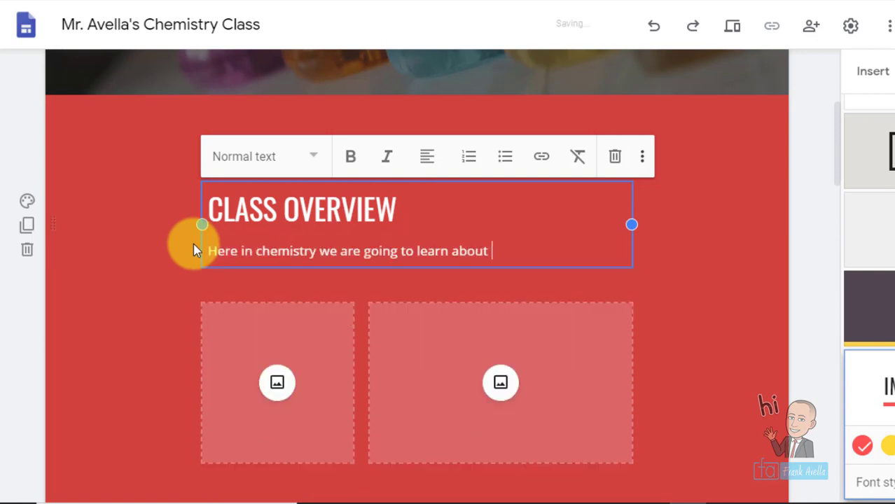
text( the changes in matter all )
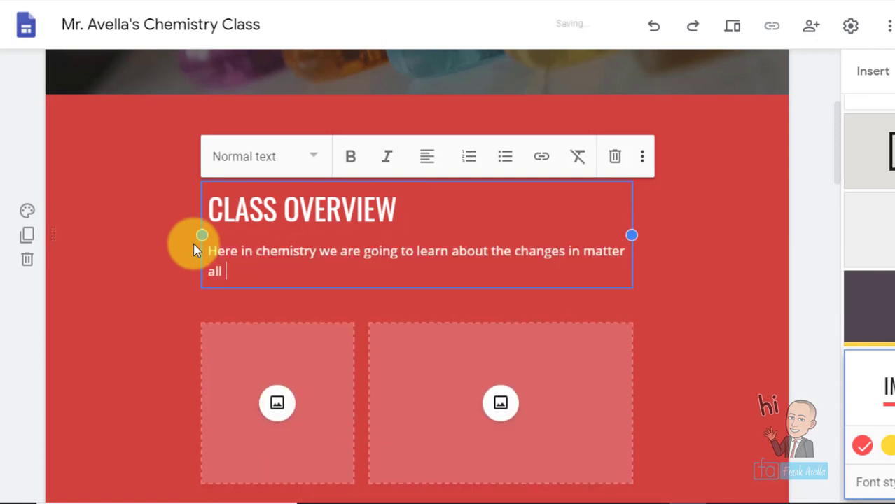
text(around us. This class will have experiments,)
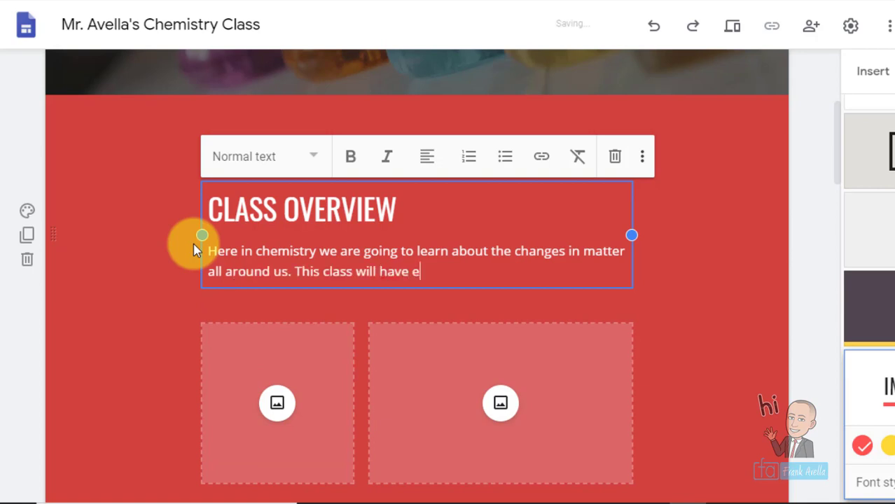
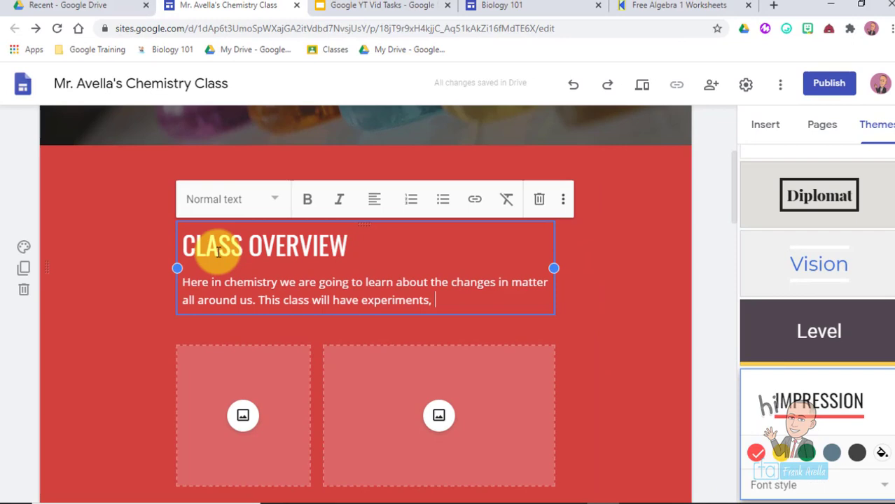
- Change the About me heading to 'About' followed by the teacher's name
click(266, 213)
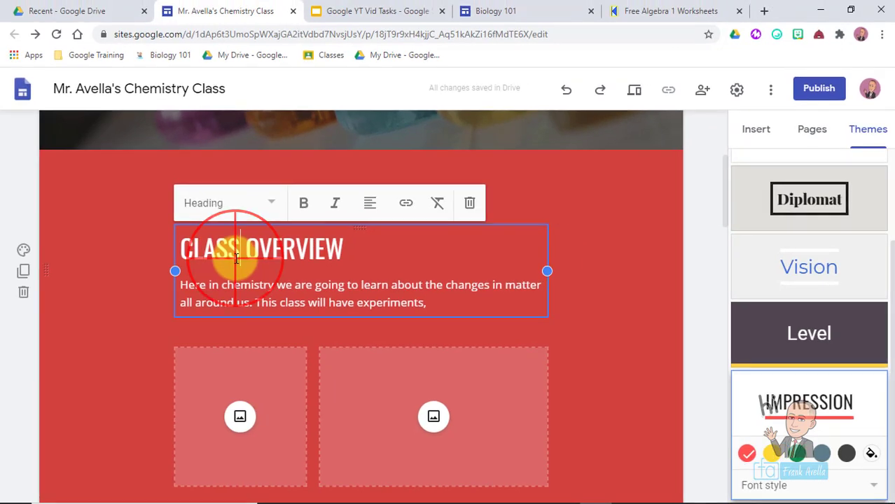
drag(725, 178, 716, 361)
click(365, 233)
double_click(376, 201)
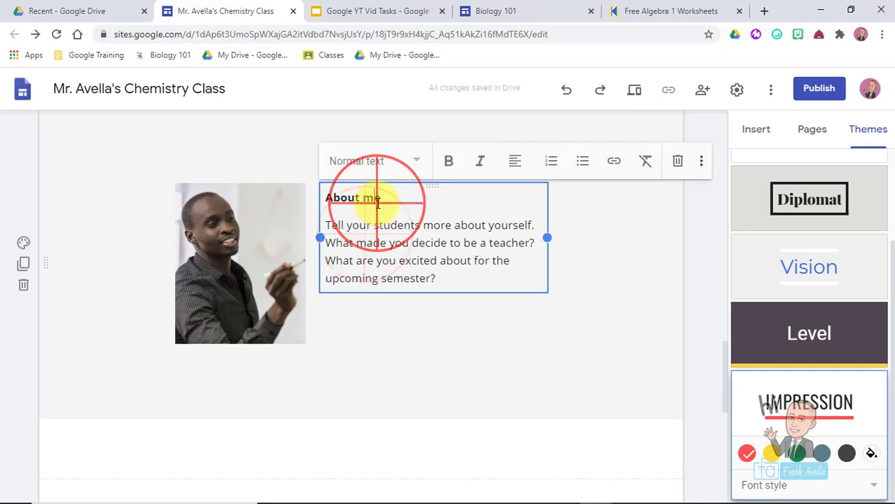
key(BackSpace)
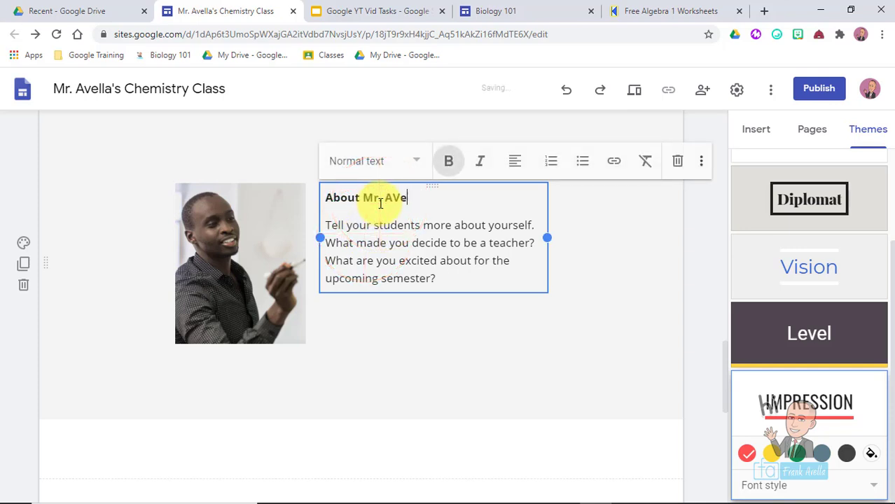
text(Mr. Avella)
- Replace the placeholder paragraph with a one-line bio about the teacher's university graduation
triple_click(441, 282)
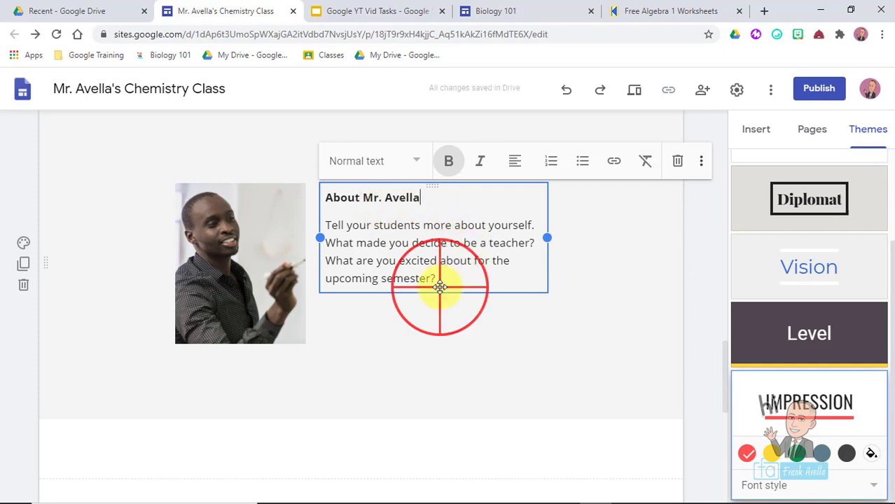
text(Mr. aV)
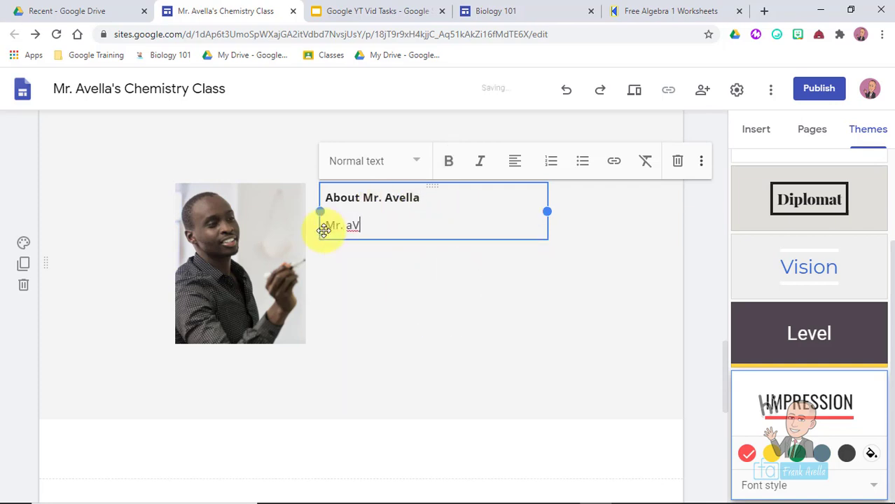
text(Avella graduated from William Paterson University.)
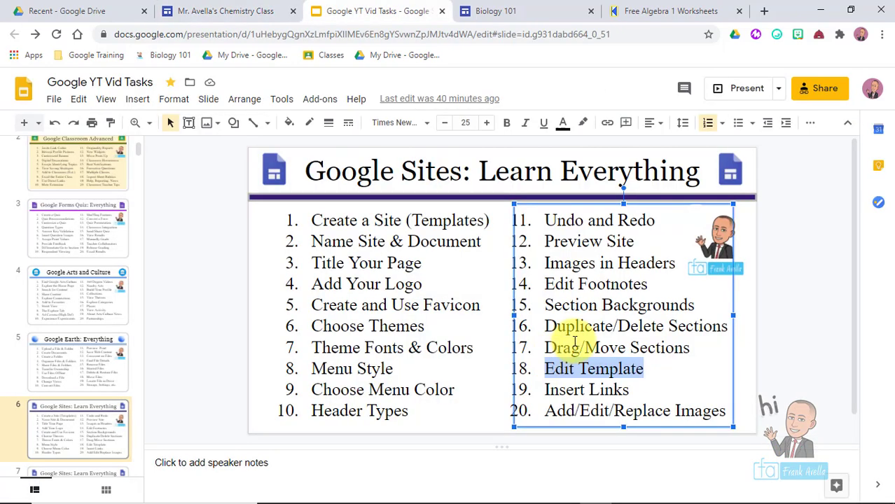
- Highlight the Insert Links topic on the 'Google Sites: Learn Everything' slide
click(640, 372)
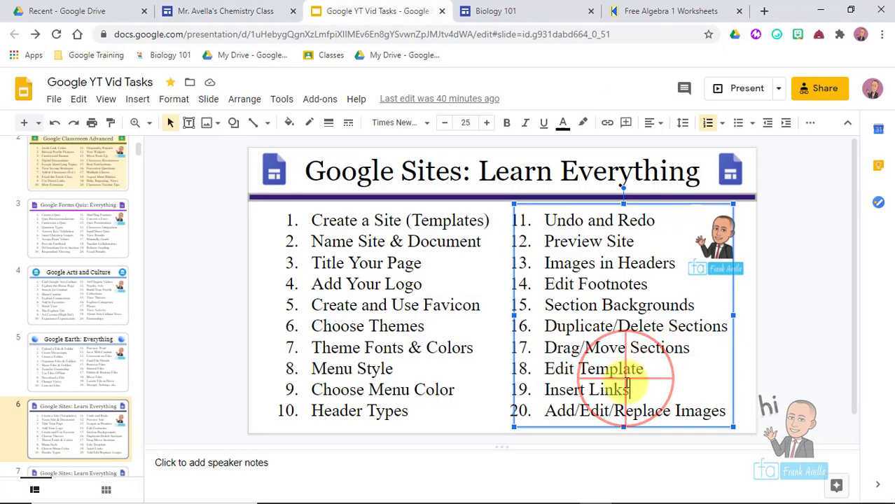
click(602, 328)
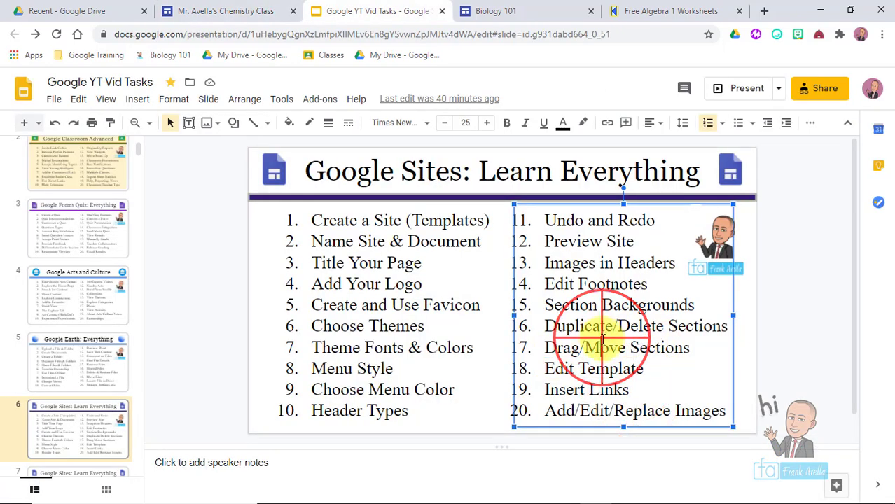
drag(628, 389, 542, 390)
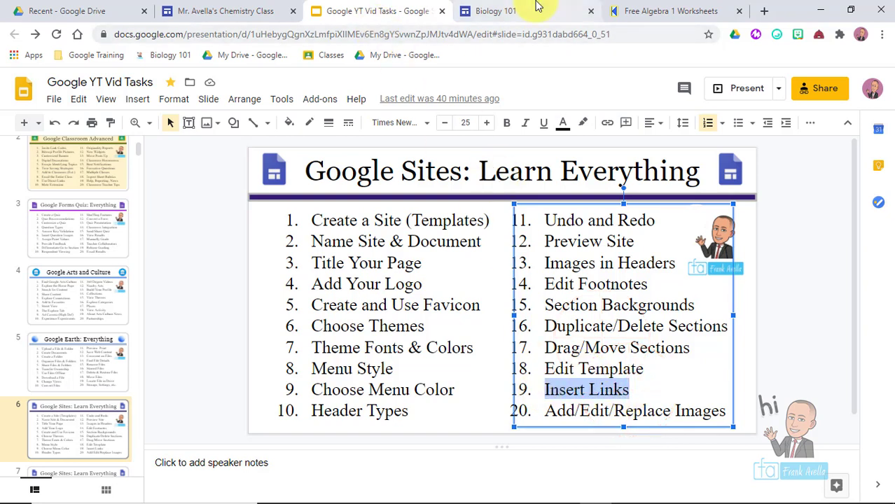
click(222, 10)
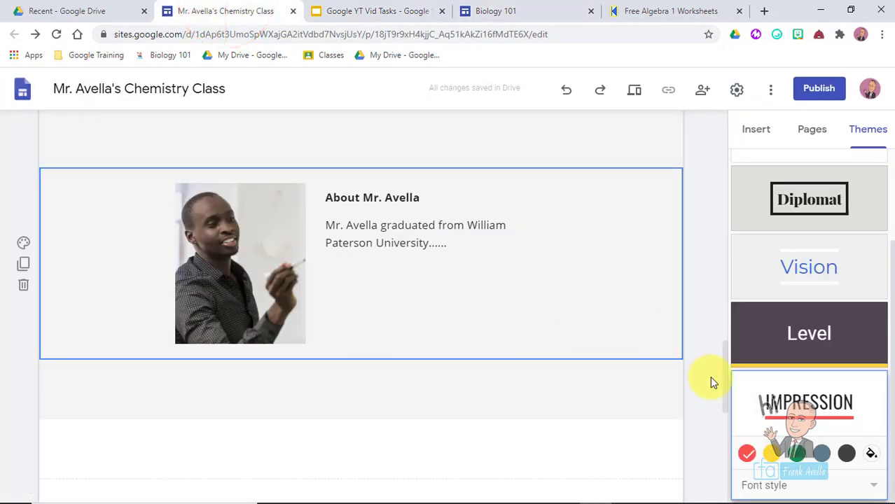
- Replace the first Student sites [Link] placeholder with 'Math Practice'
drag(726, 385, 740, 438)
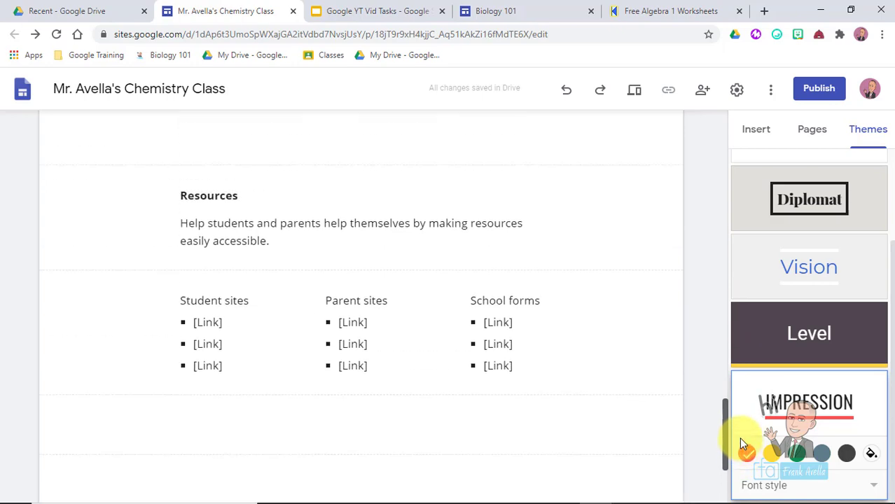
click(207, 326)
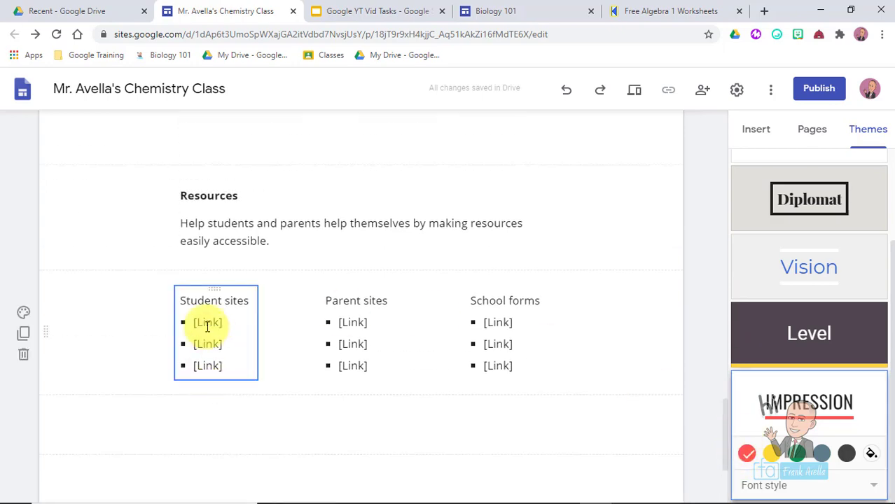
click(216, 327)
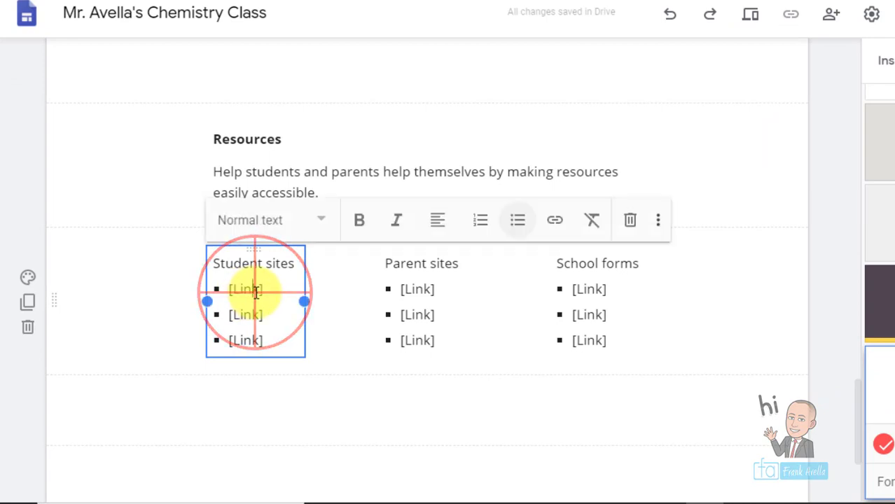
click(269, 294)
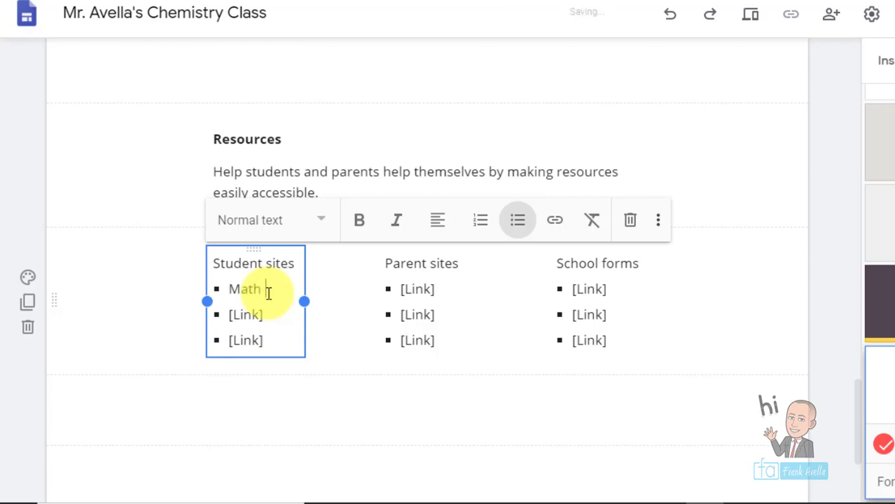
text(Math Practice)
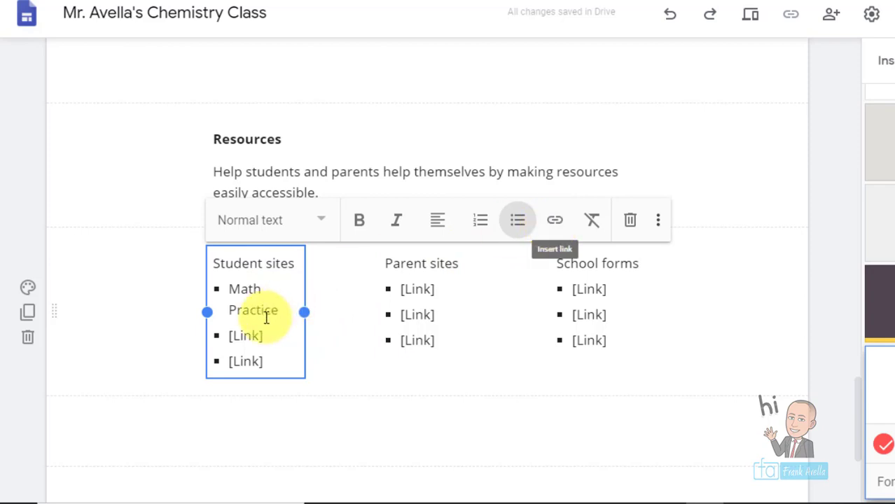
- Start a link on Math Practice and copy the Free Algebra 1 Worksheets page address
drag(277, 312, 233, 291)
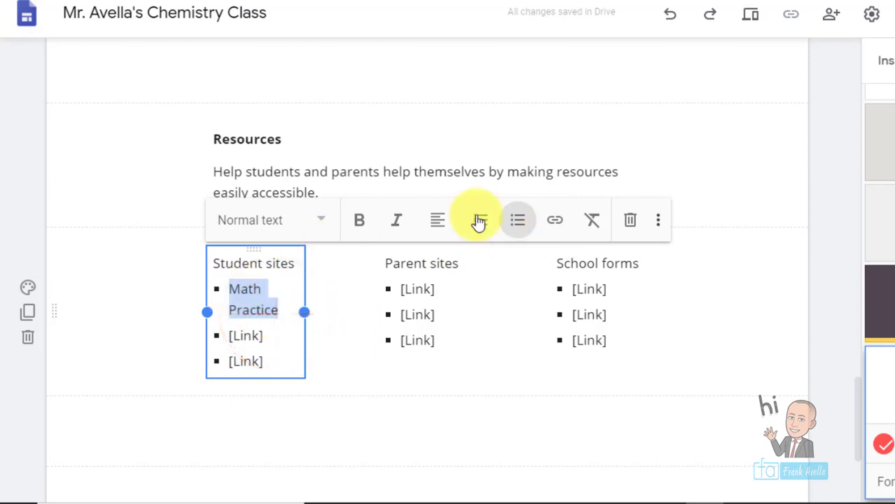
click(553, 224)
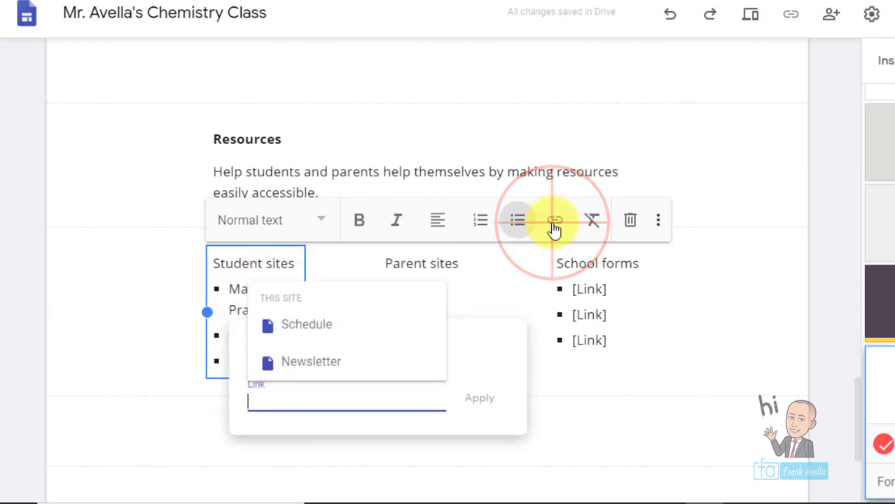
click(645, 9)
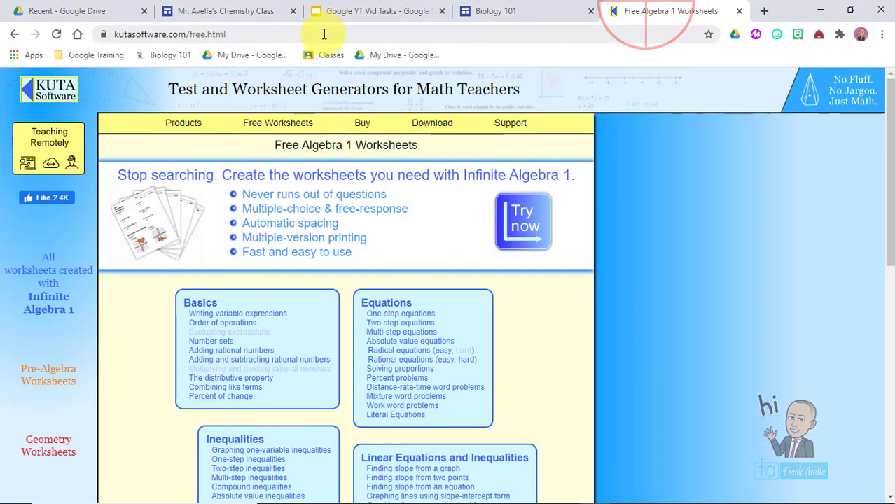
click(214, 35)
key(ctrl+c)
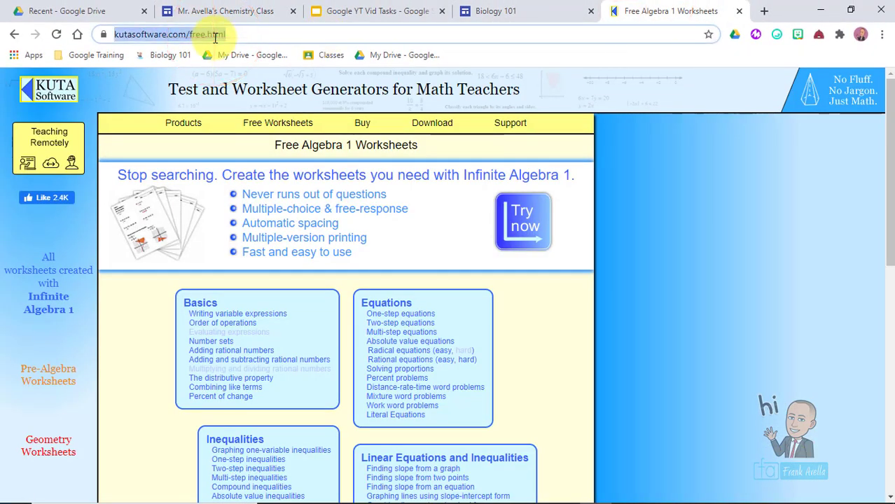
click(187, 14)
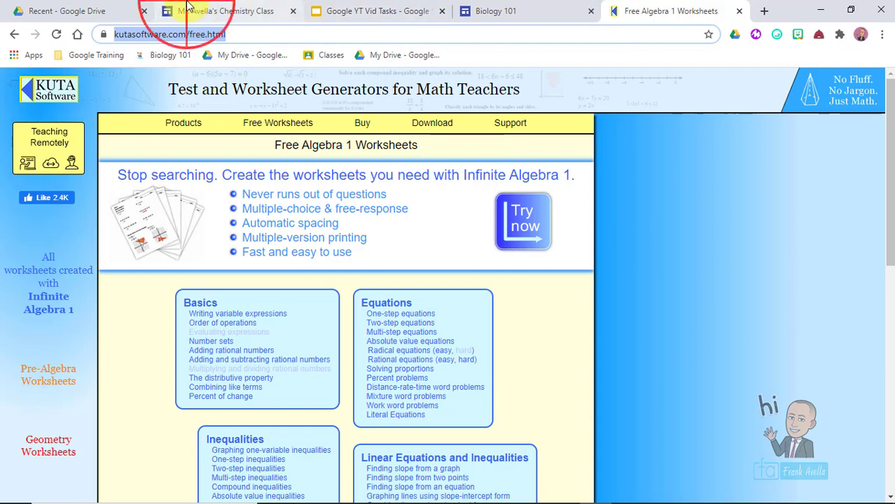
- Link Math Practice to the pasted Free Algebra 1 Worksheets address and verify it
click(254, 419)
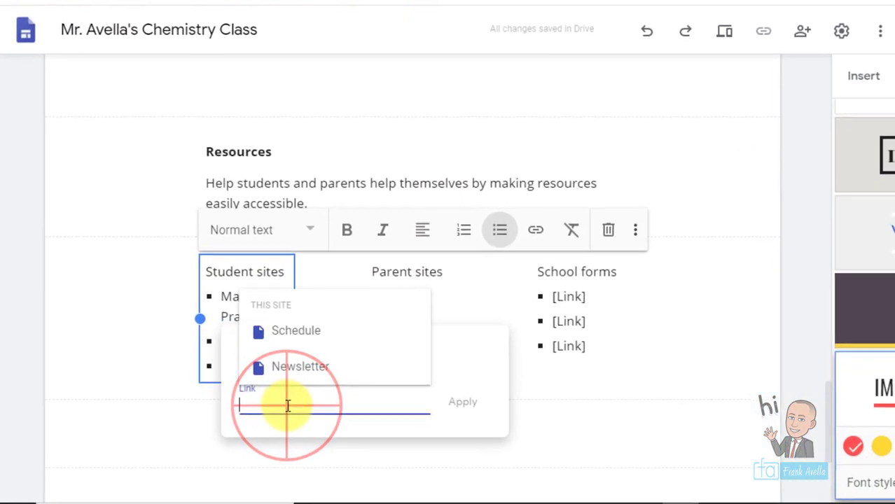
key(ctrl+v)
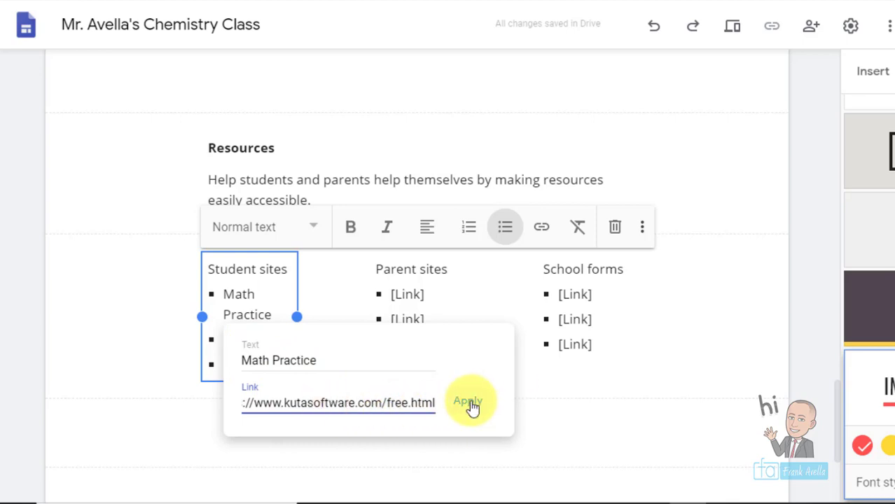
click(471, 406)
click(543, 399)
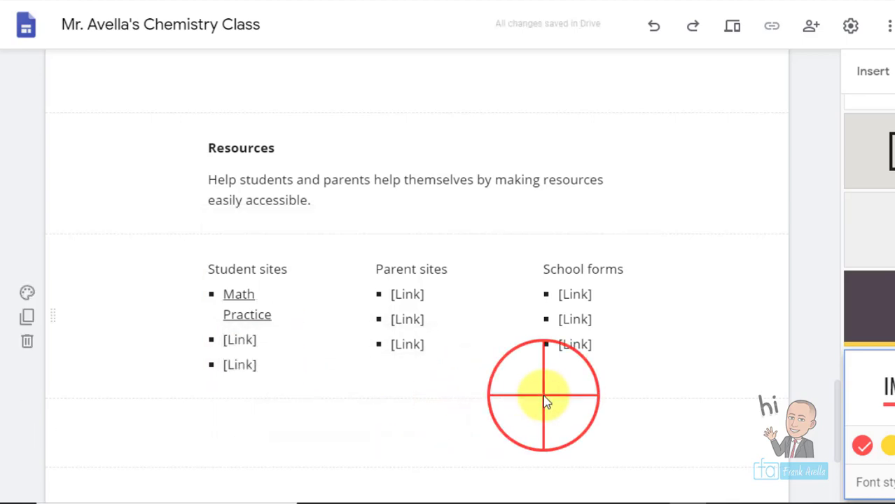
click(252, 315)
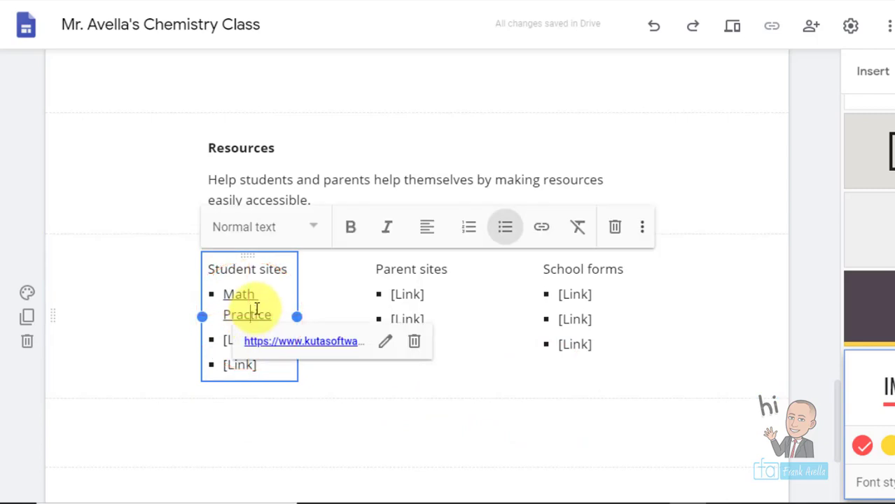
click(355, 406)
click(242, 299)
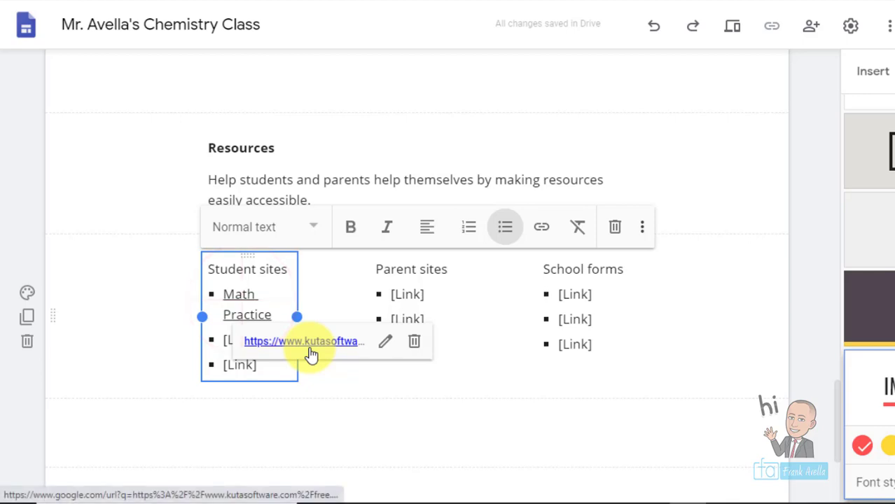
click(324, 394)
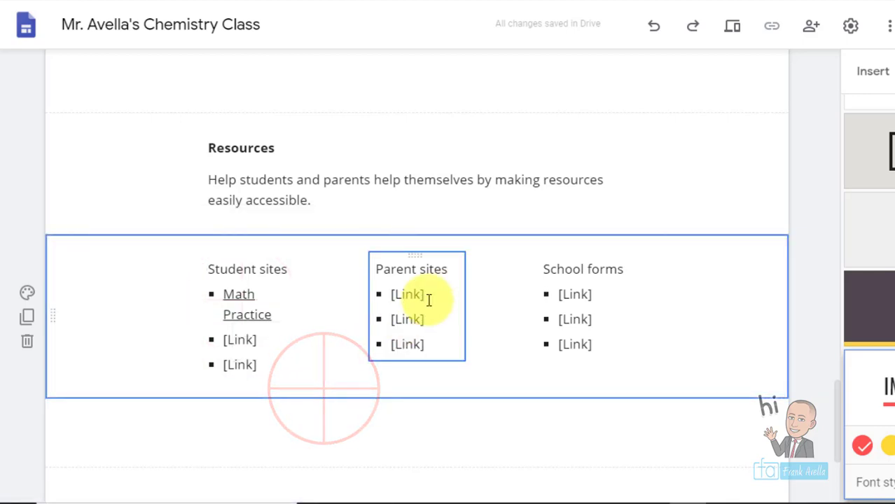
- Relabel the second bullet 'Schedule', link it to the site's Schedule page, and test the link
click(254, 342)
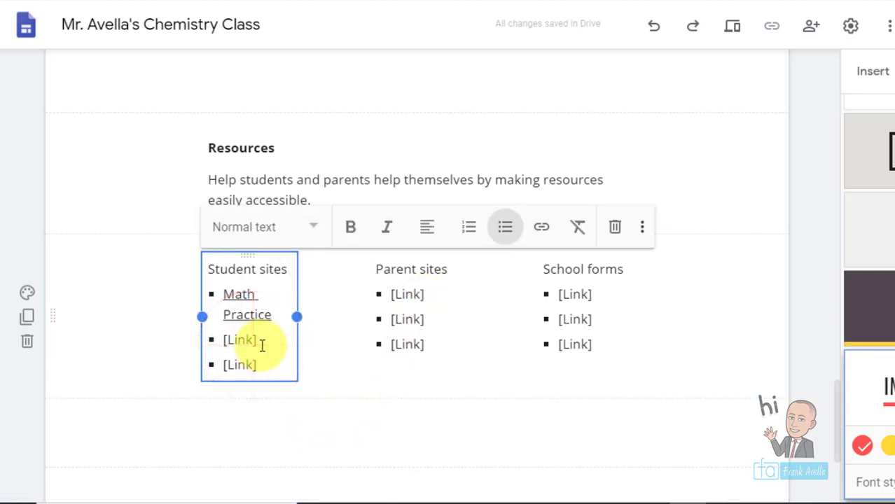
click(261, 344)
drag(261, 344, 228, 348)
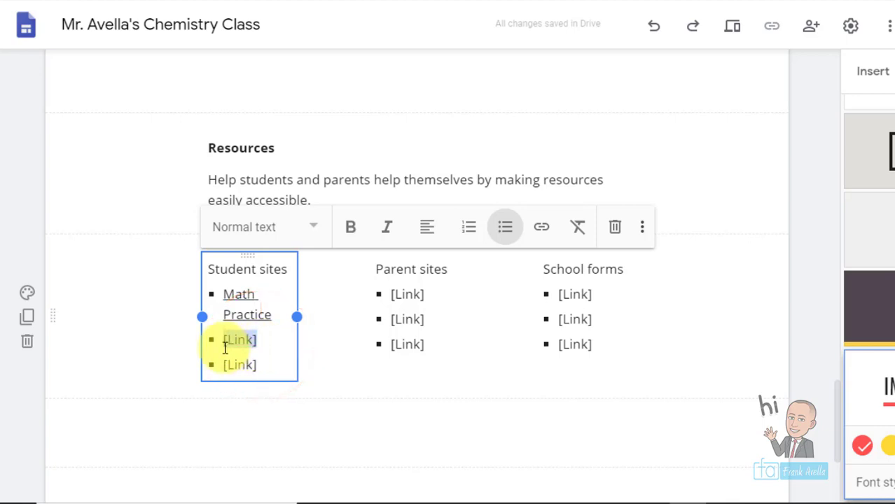
text(Sc)
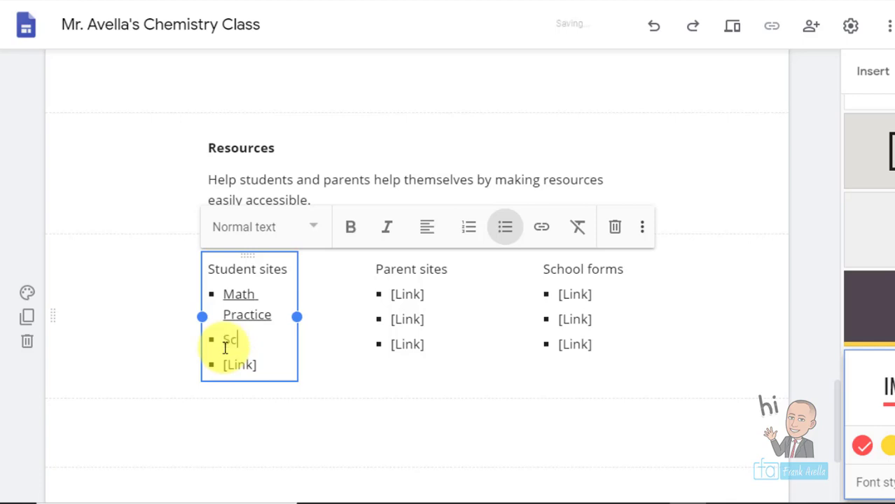
click(543, 235)
click(312, 353)
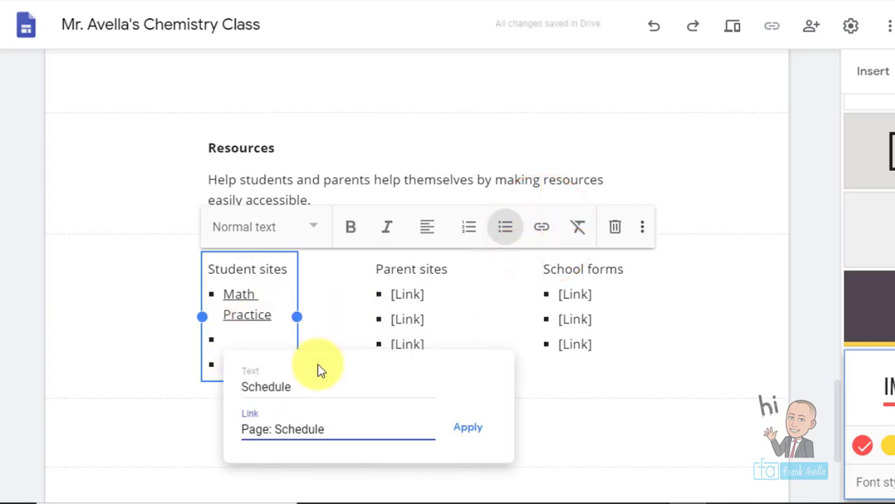
click(475, 432)
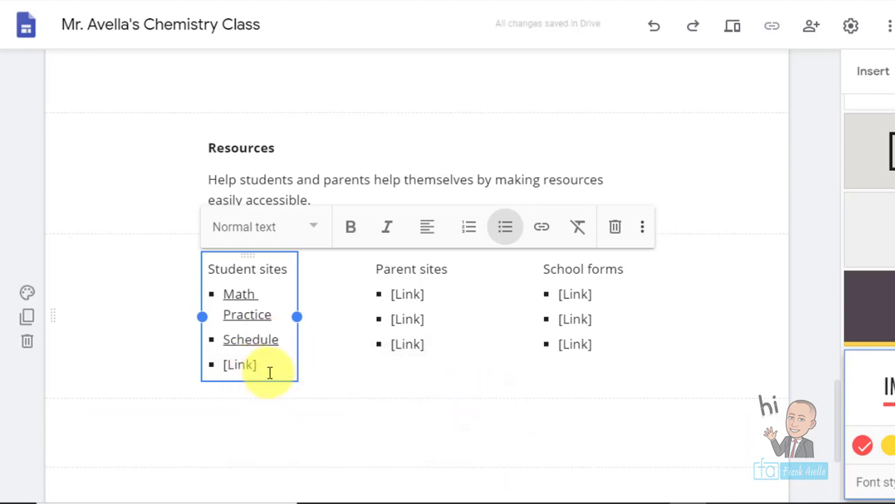
click(266, 340)
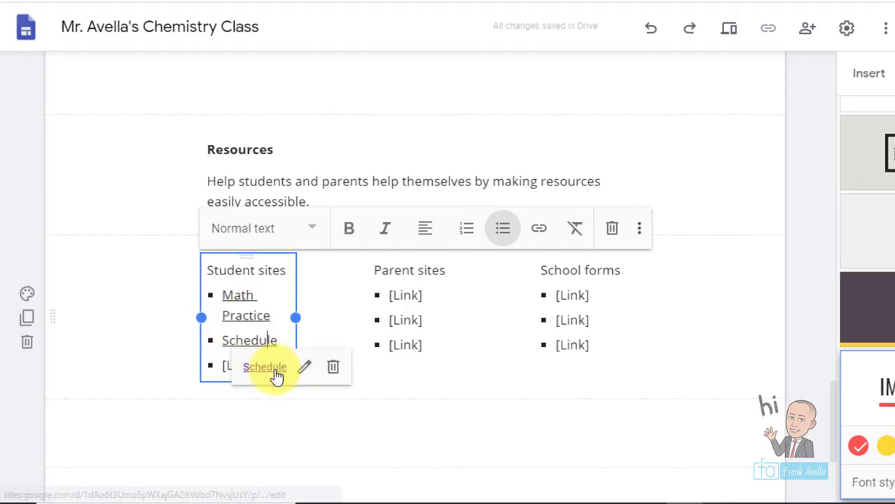
click(266, 366)
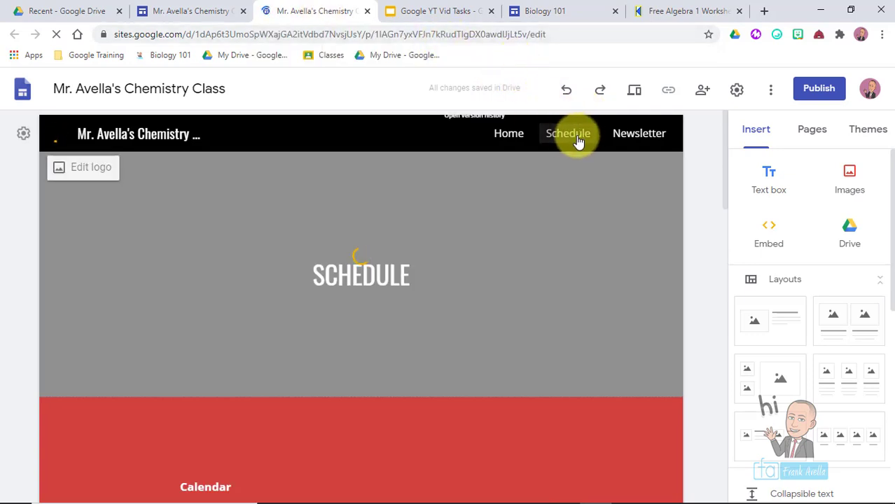
click(367, 13)
- Highlight task 20, Add/Edit/Replace Images, on the task list slide
click(592, 409)
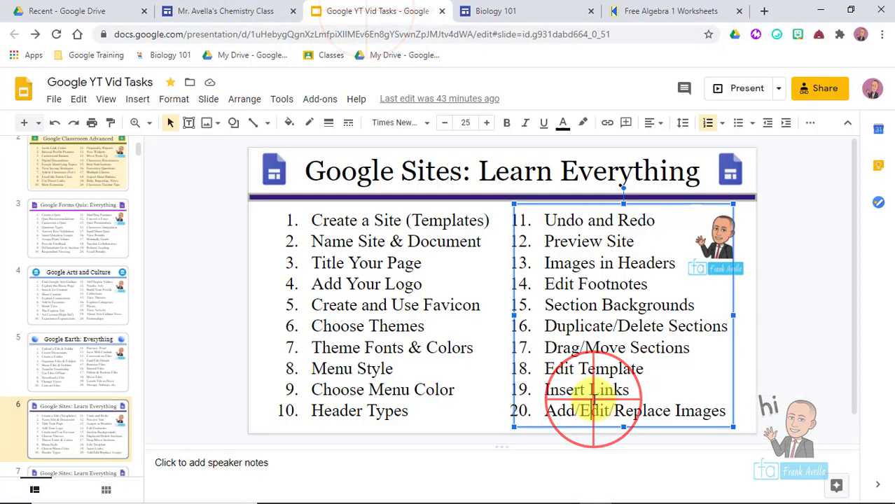
drag(725, 413, 542, 412)
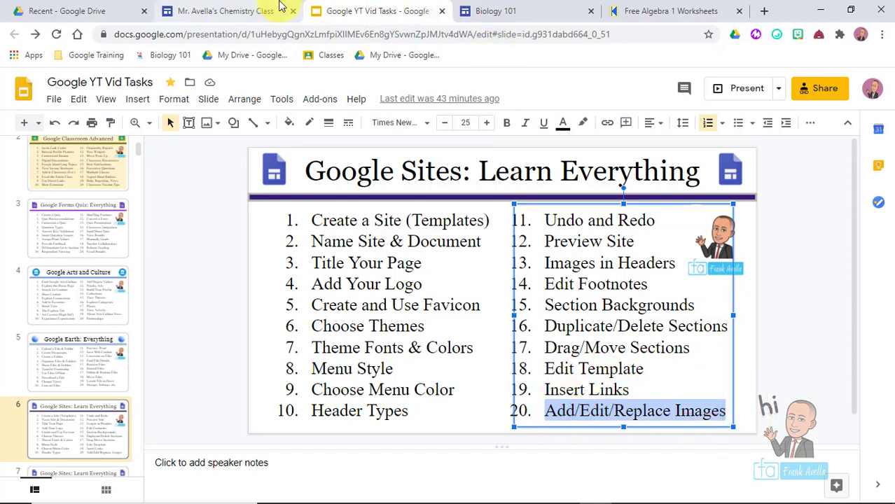
click(256, 9)
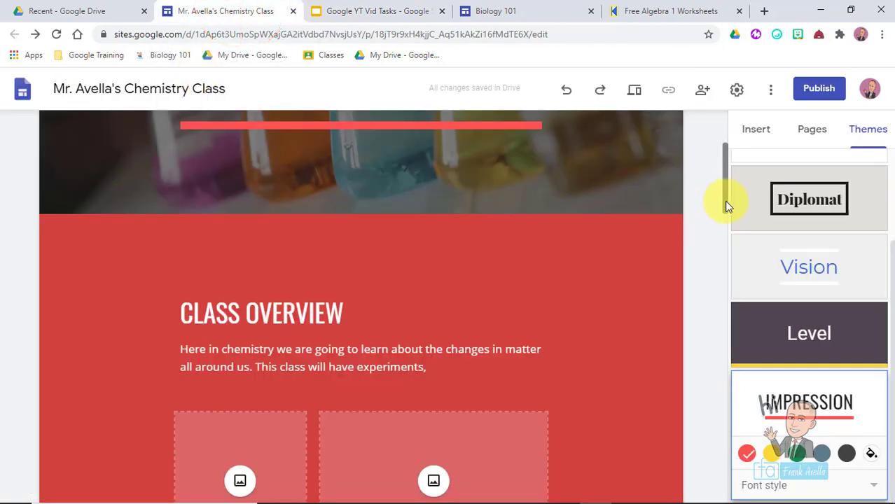
drag(726, 205, 723, 172)
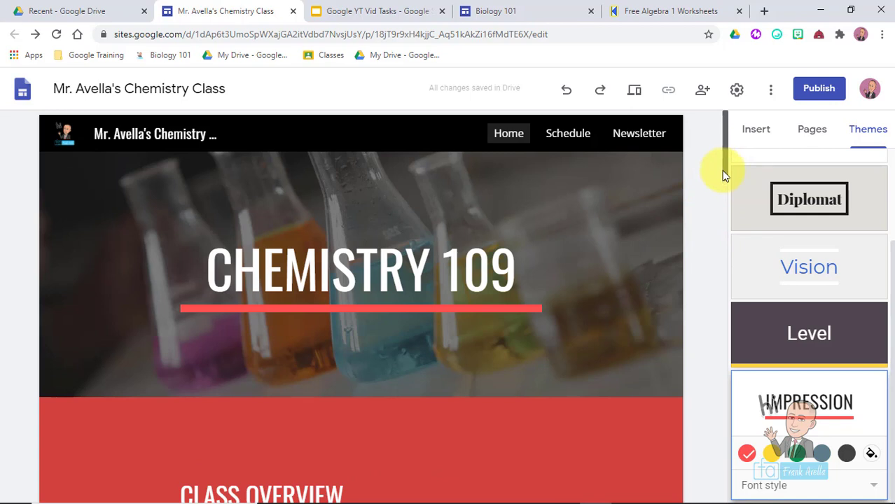
drag(723, 172, 726, 229)
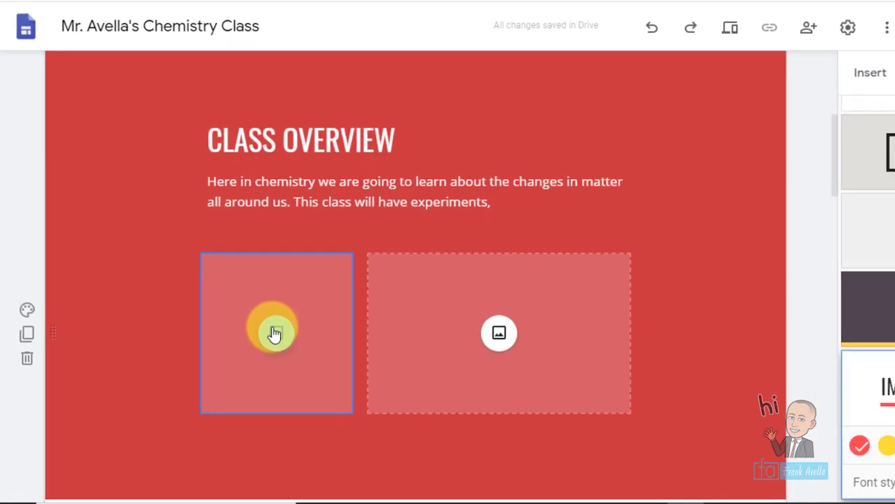
- Insert a close-up flame photo from a Google image search for 'experiment fire'
click(238, 356)
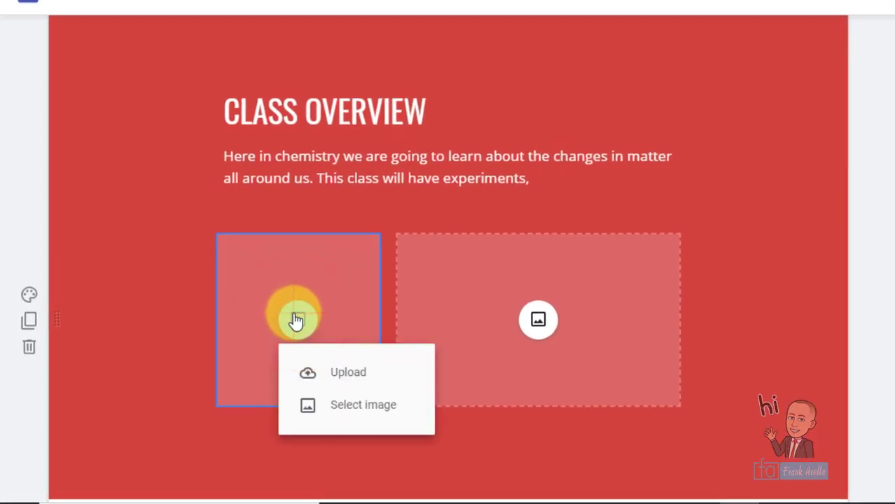
click(295, 320)
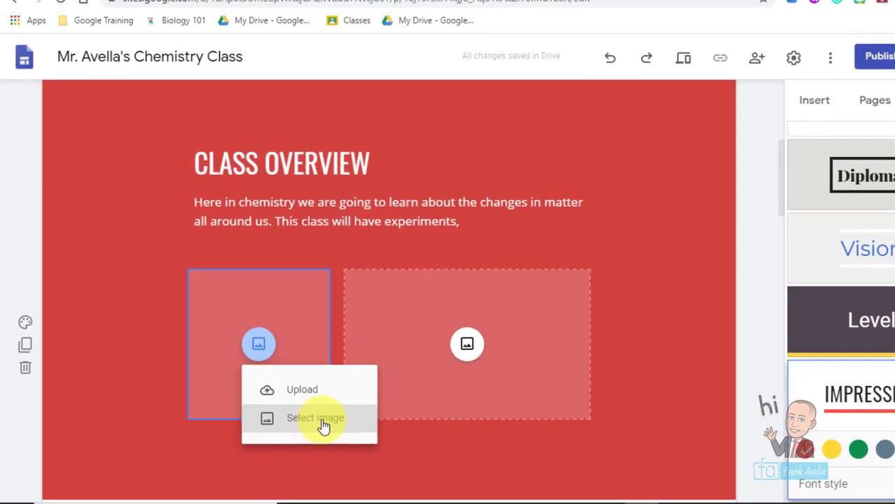
click(318, 420)
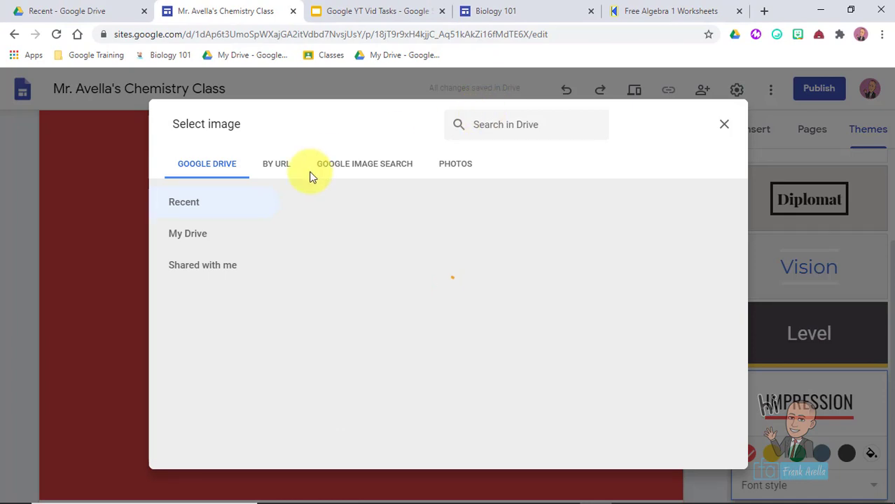
click(354, 168)
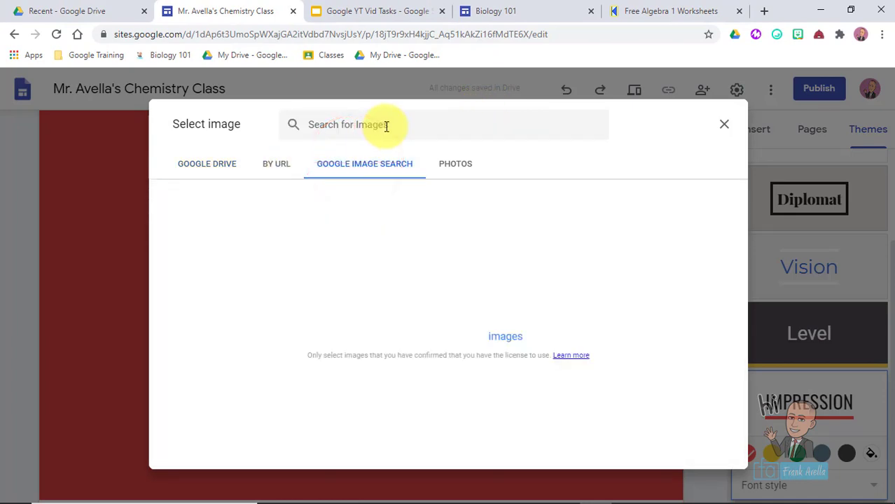
click(382, 124)
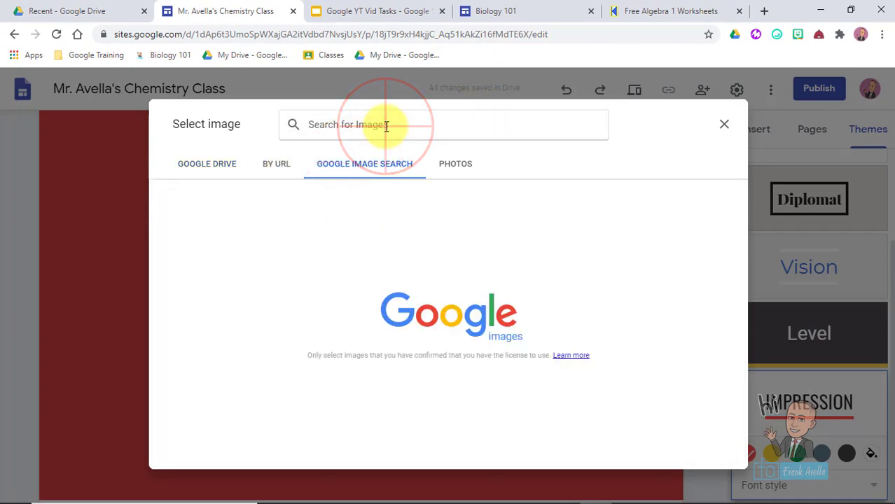
text(experiment f)
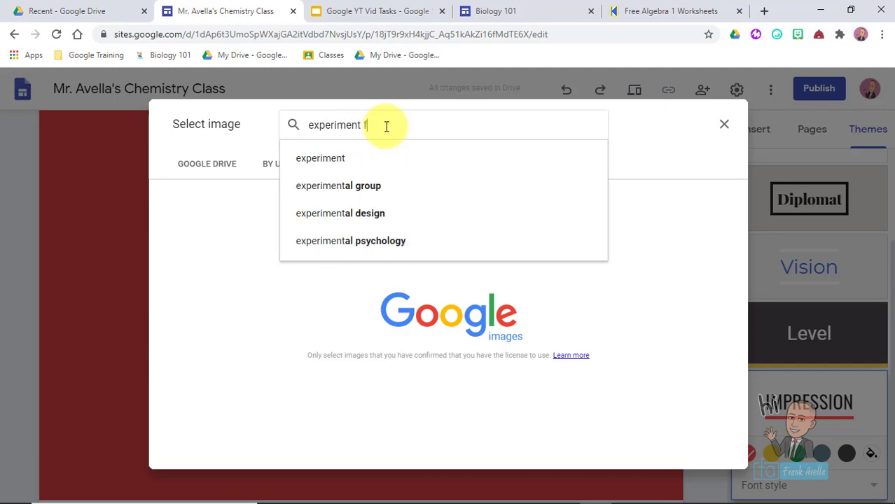
text(ire)
key(Return)
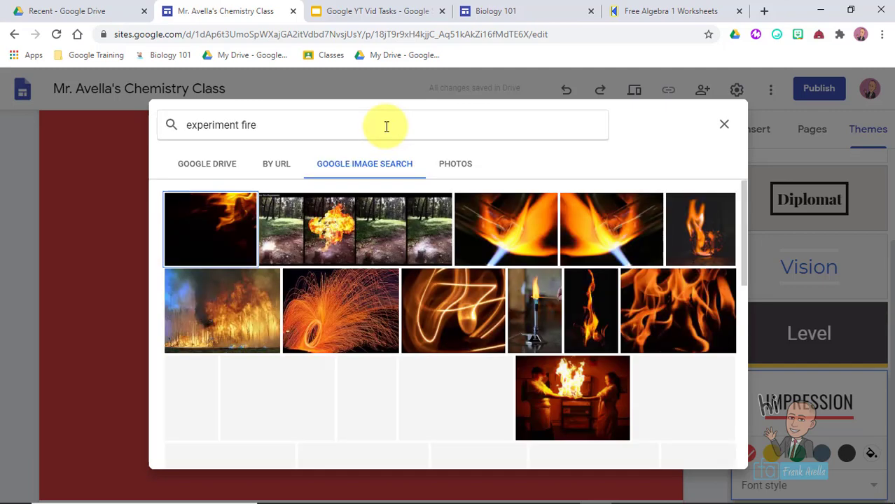
click(701, 231)
click(716, 469)
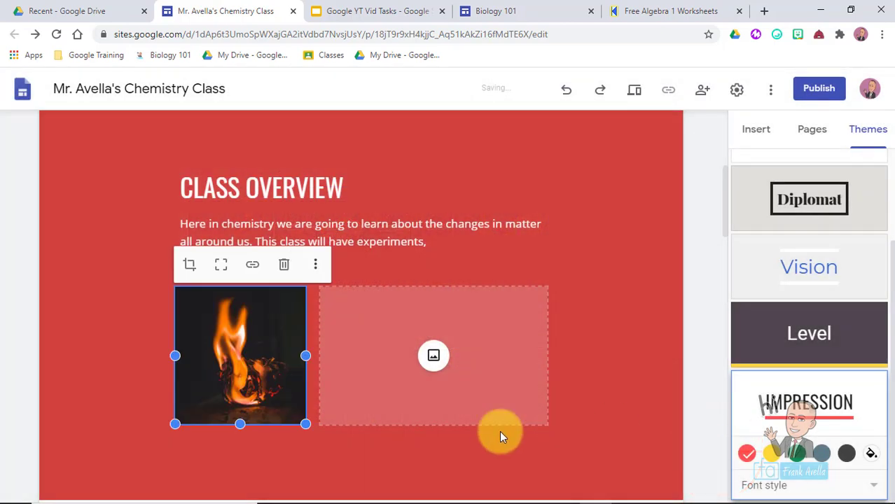
click(593, 266)
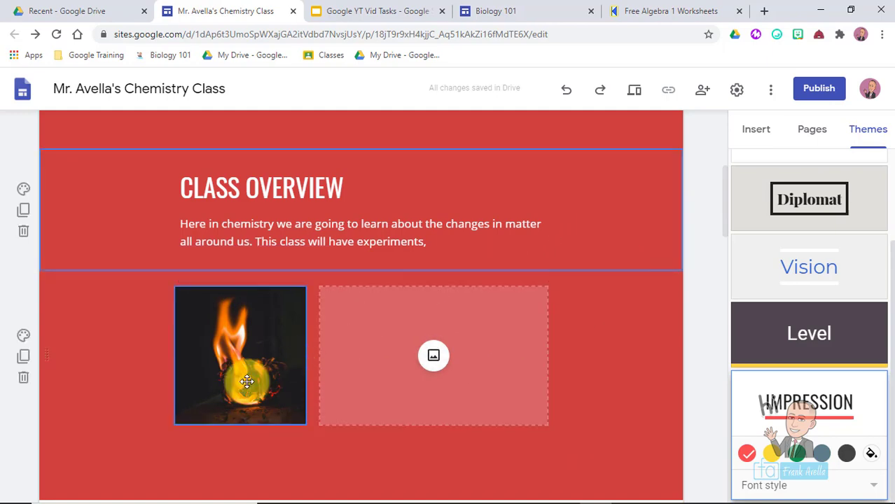
- Point out the Replace part of task 20 on the task list slide
click(357, 9)
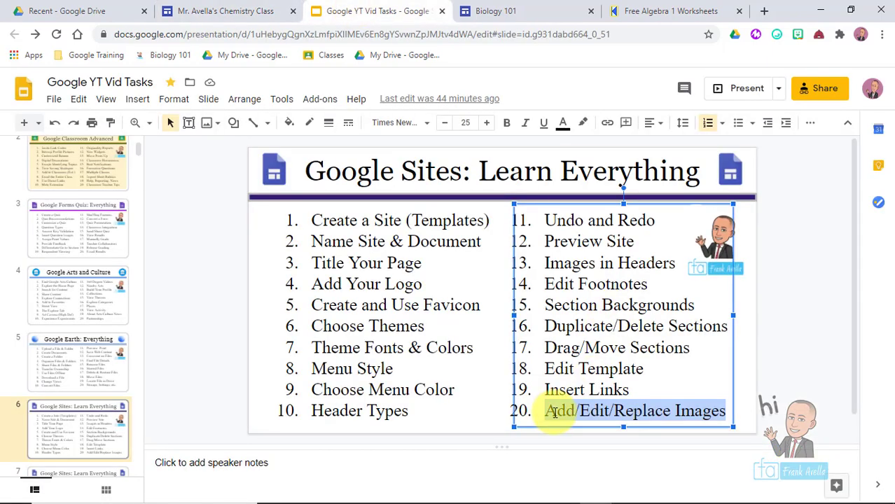
click(553, 411)
click(634, 411)
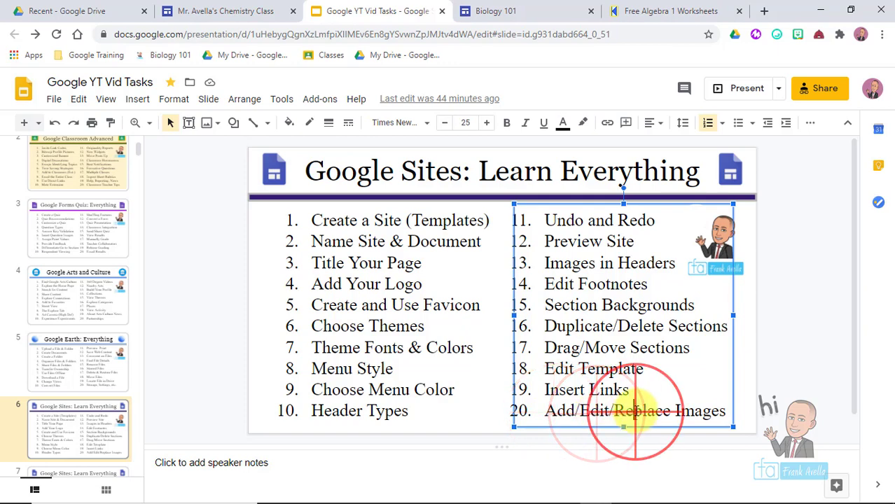
click(294, 8)
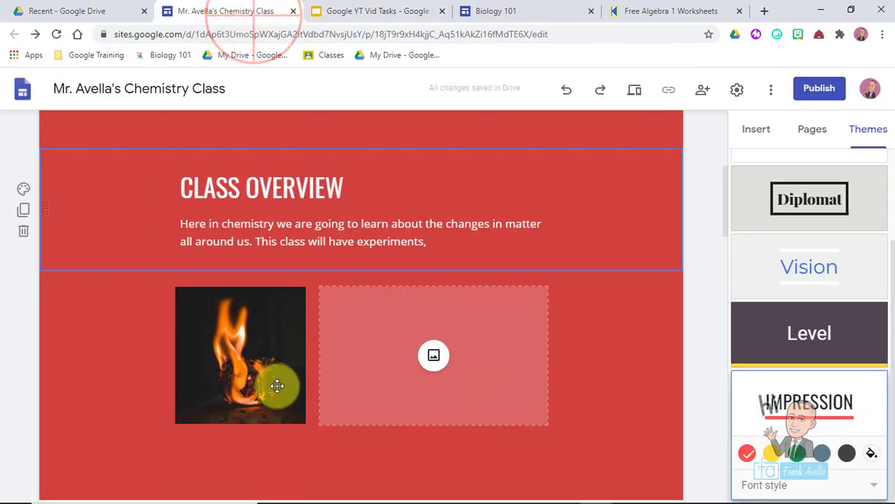
click(239, 352)
click(239, 352)
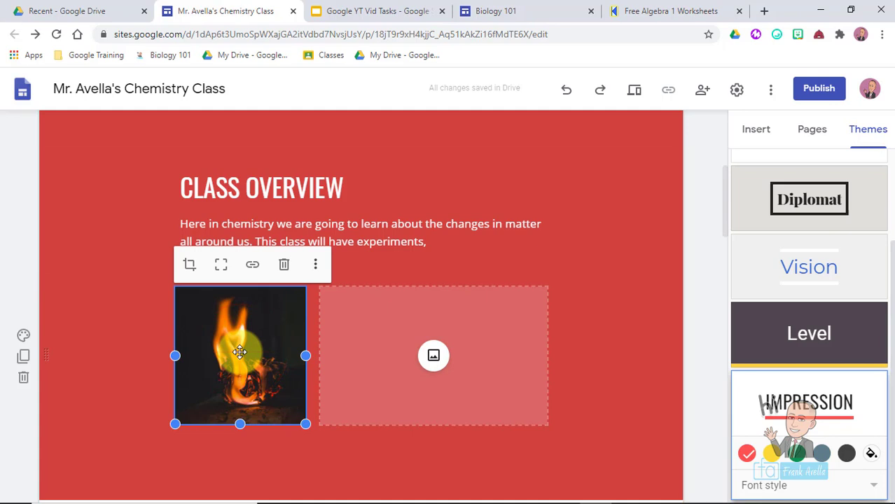
click(190, 264)
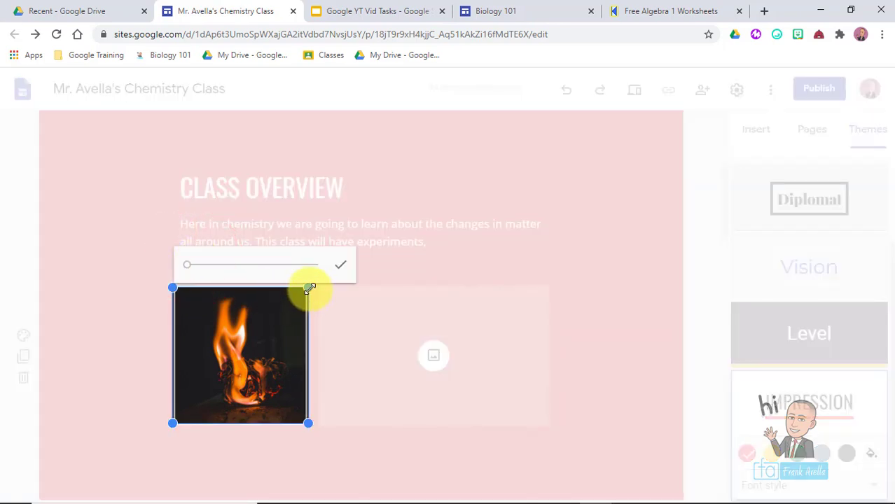
drag(189, 265, 168, 266)
click(342, 268)
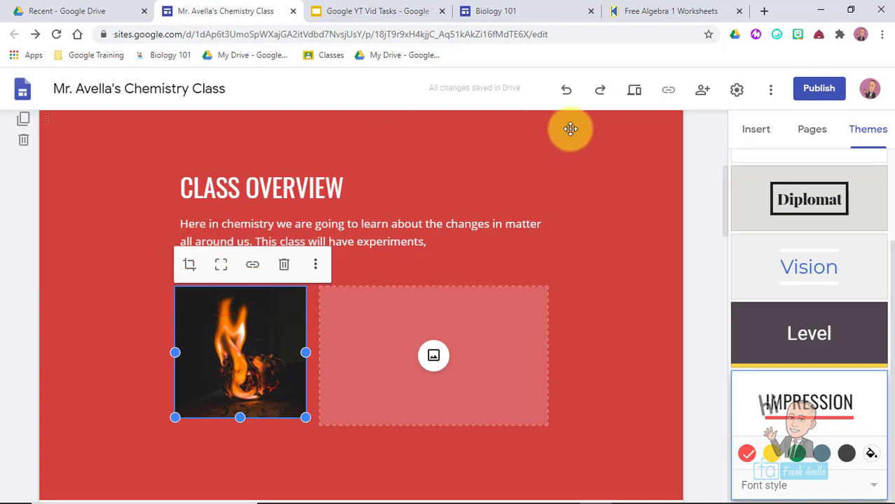
click(567, 92)
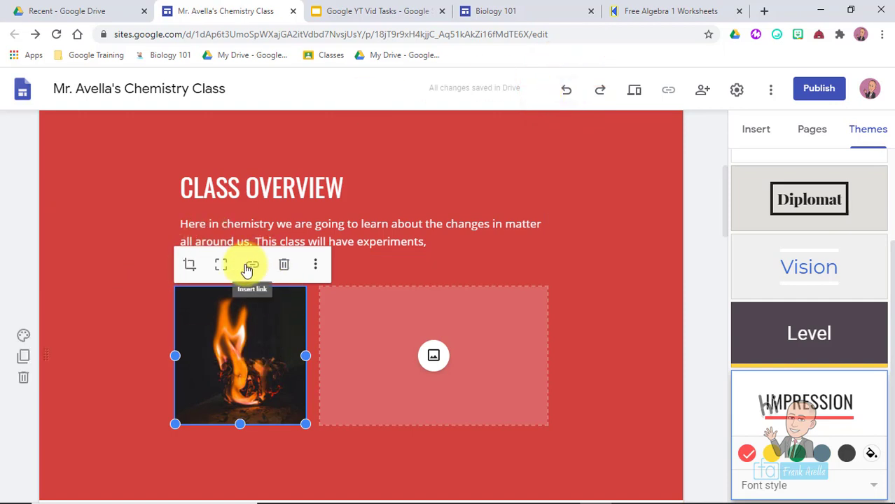
click(317, 267)
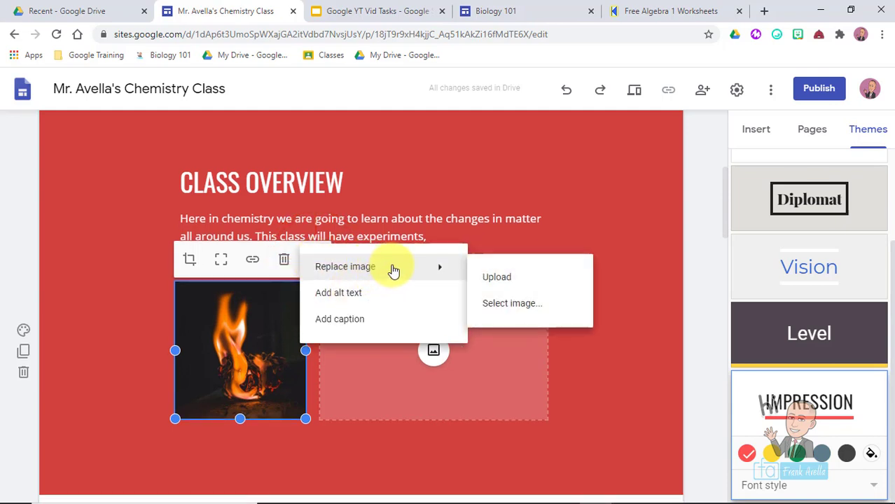
click(567, 218)
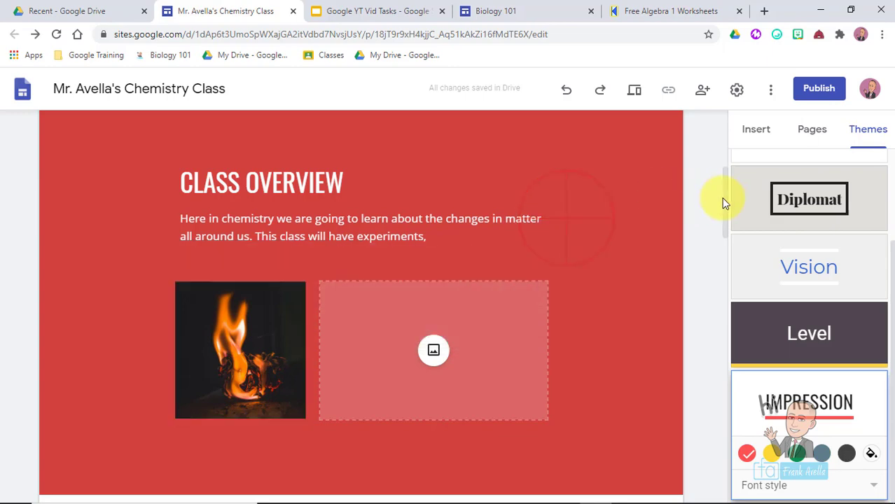
- Replace the About section photo with the waving cartoon Bitmoji file uploaded from Downloads
drag(725, 203, 740, 376)
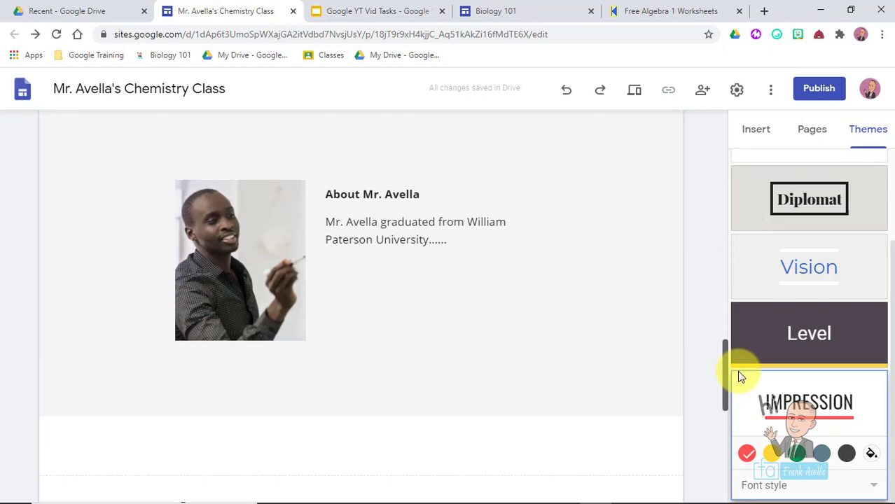
click(176, 209)
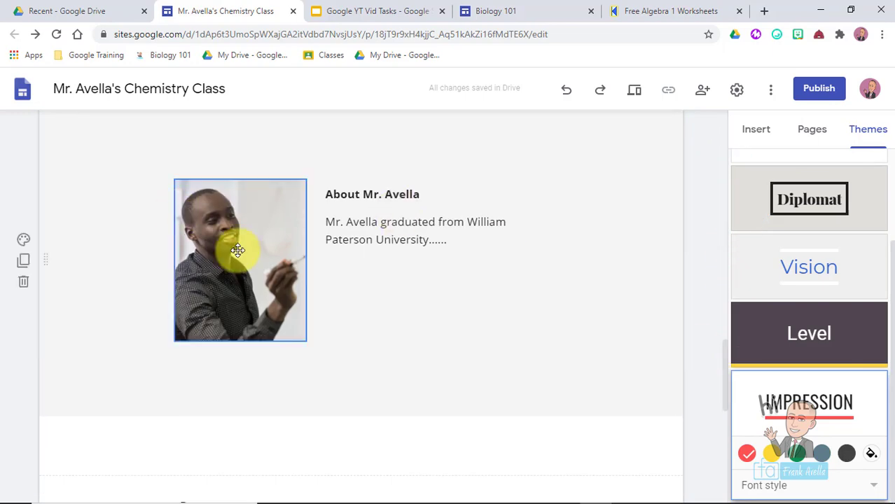
click(268, 223)
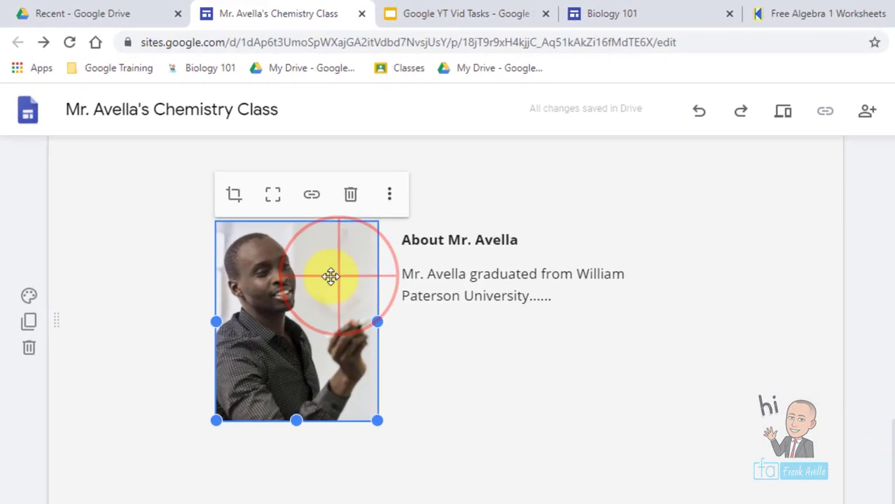
click(390, 199)
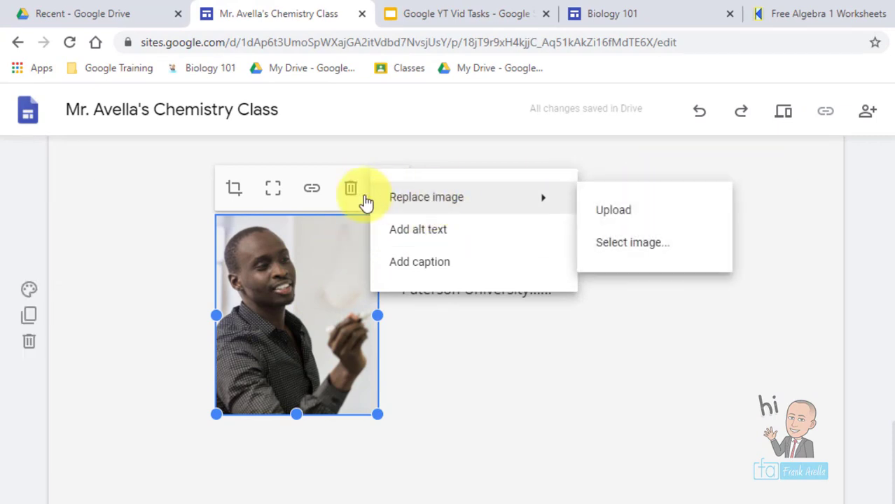
click(615, 209)
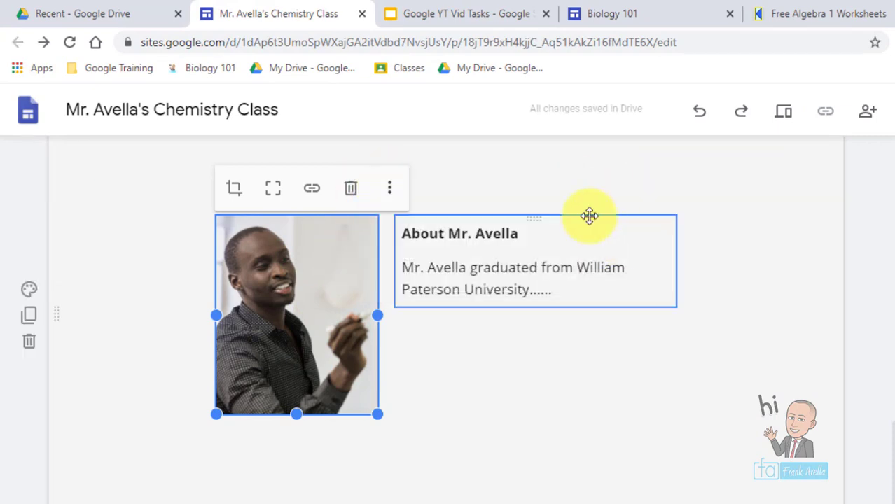
click(389, 190)
mouse_move(426, 190)
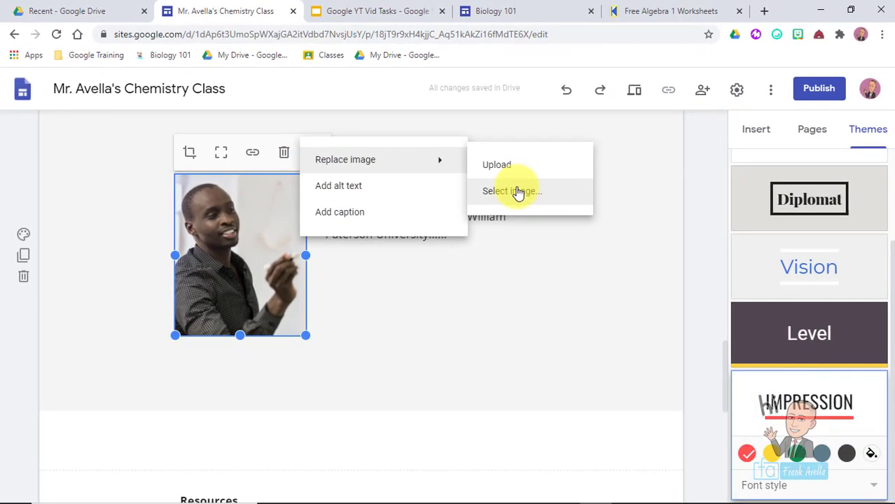
click(507, 171)
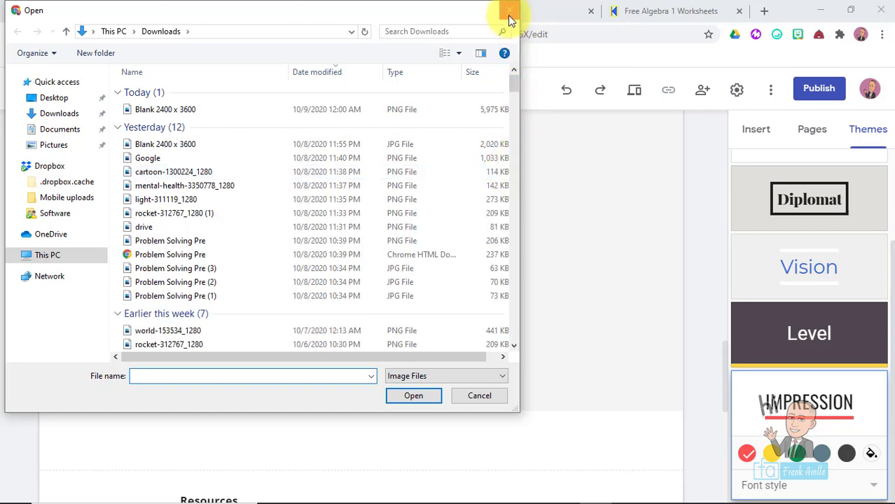
drag(514, 82, 524, 370)
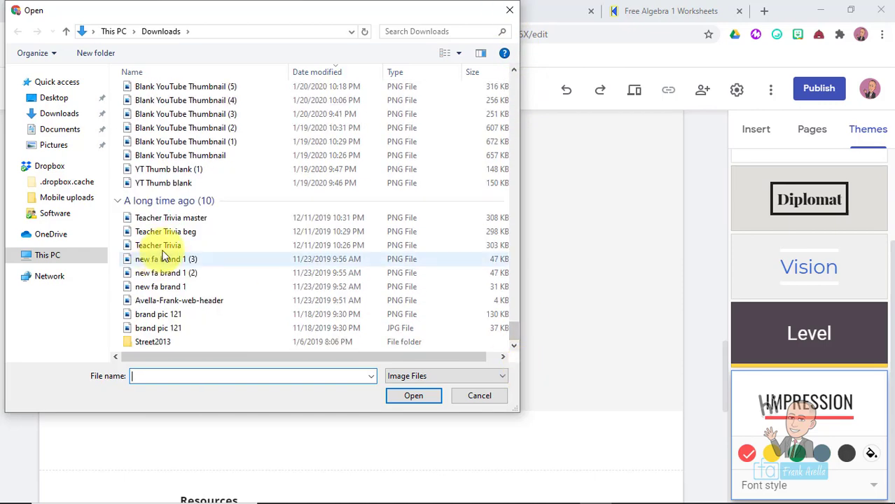
double_click(152, 314)
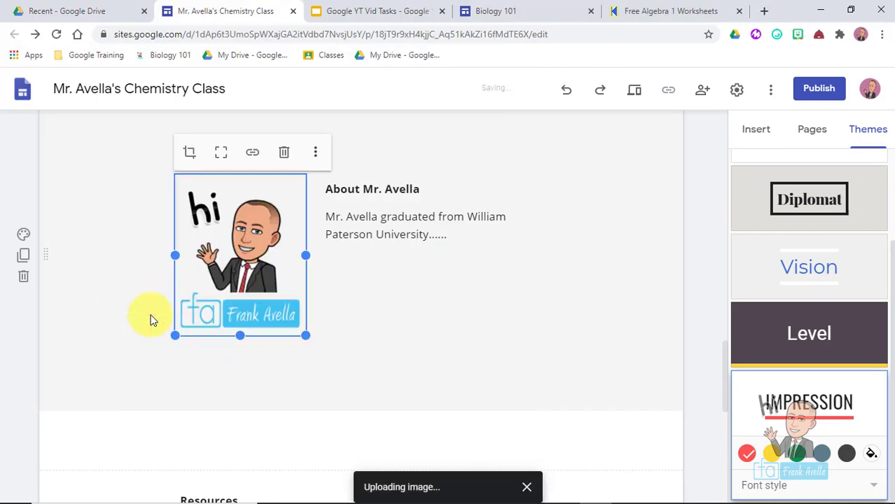
click(420, 340)
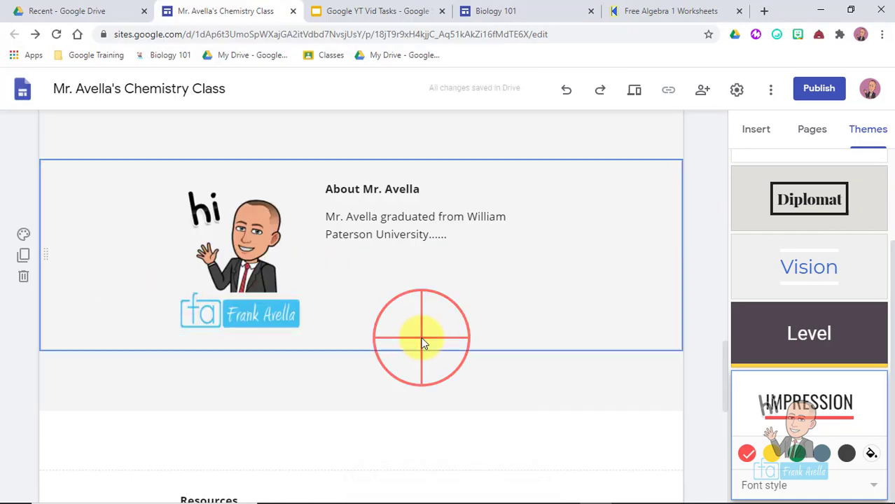
click(304, 299)
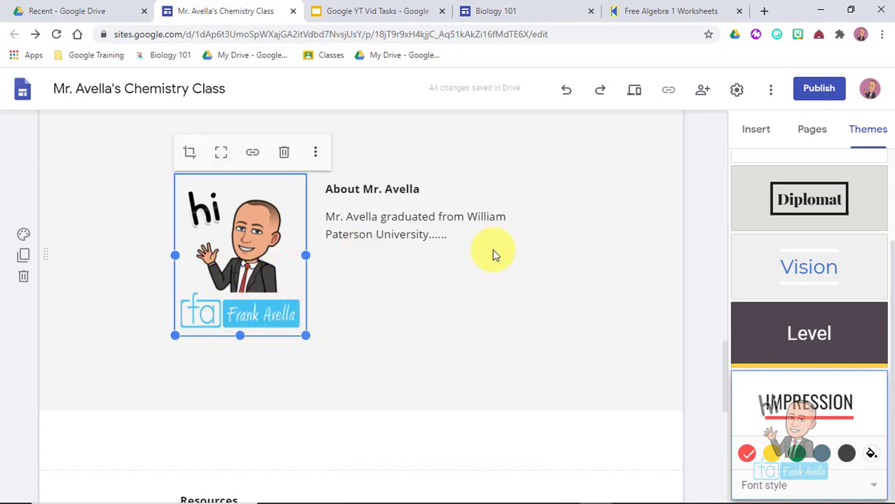
drag(723, 386, 720, 344)
- Add the caption 'Hello Everyone!' beneath the cartoon avatar image
click(239, 423)
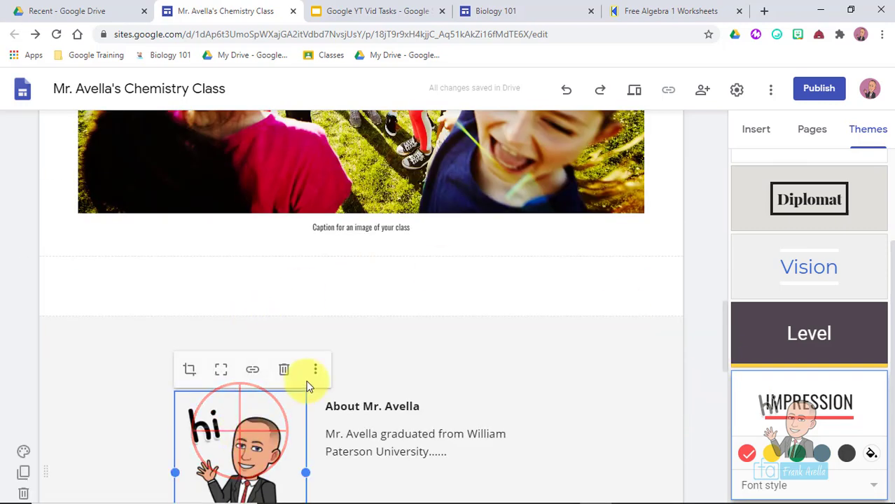
click(313, 372)
mouse_move(379, 369)
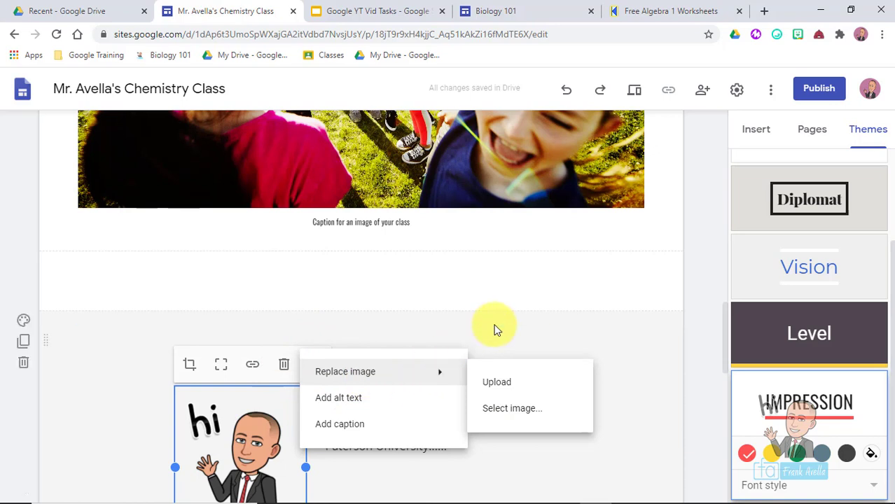
scroll(720, 364, down, 3)
click(199, 196)
click(240, 280)
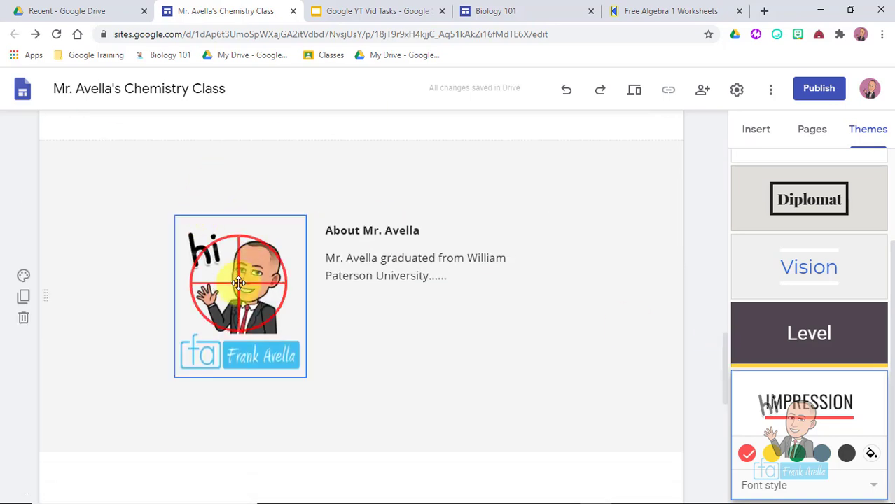
click(315, 196)
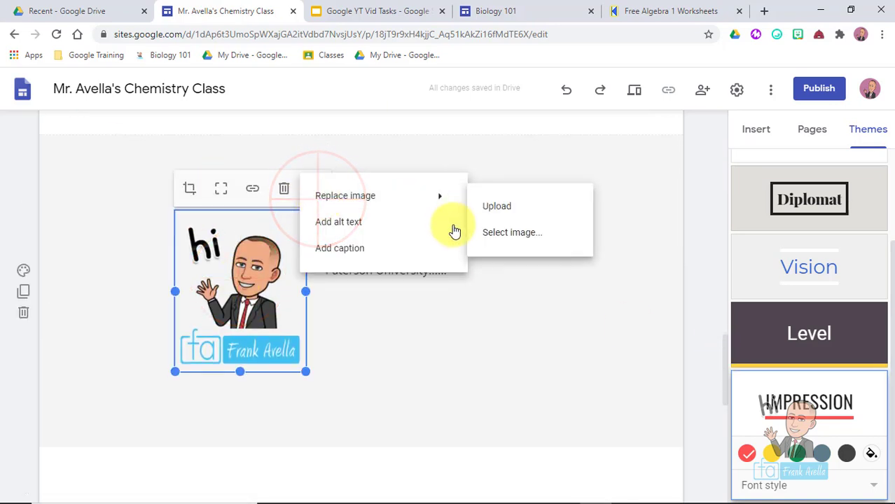
click(344, 252)
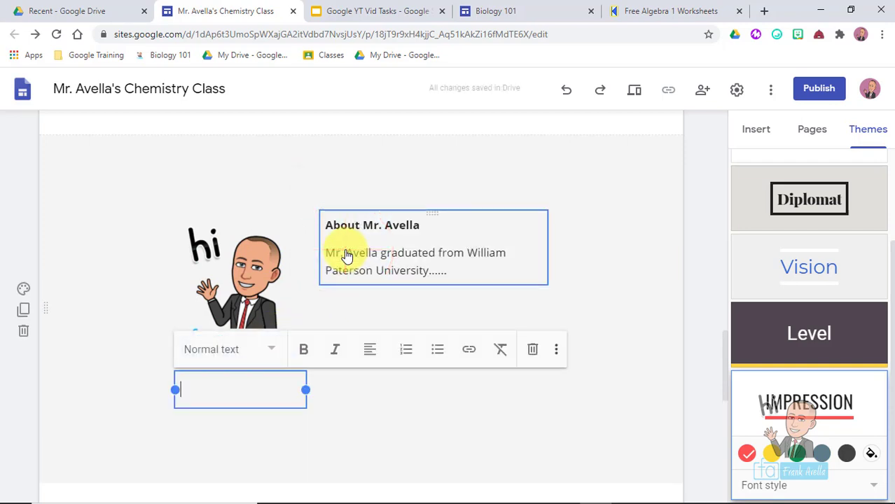
text(Hello Everyone!!!)
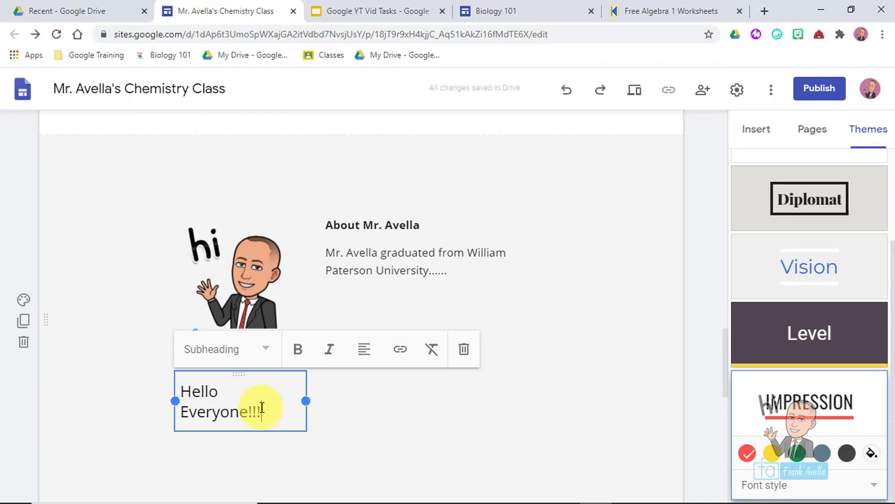
key(BackSpace)
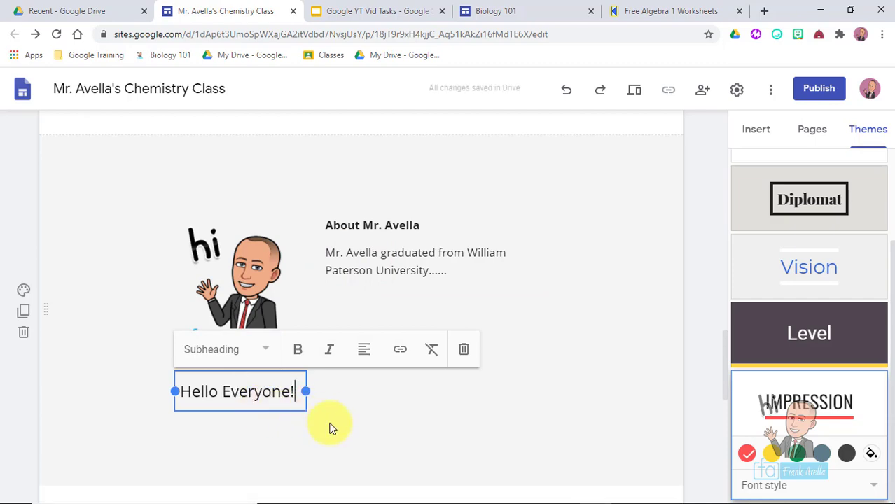
click(330, 424)
- Select the empty section below the Student sites, Parent sites and School forms lists
click(246, 383)
scroll(693, 240, up, 10)
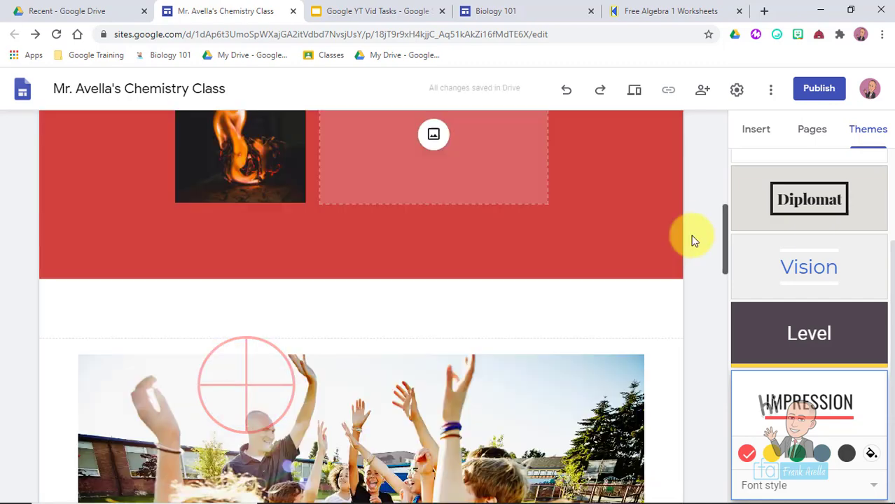
scroll(675, 196, down, 5)
scroll(678, 223, down, 2)
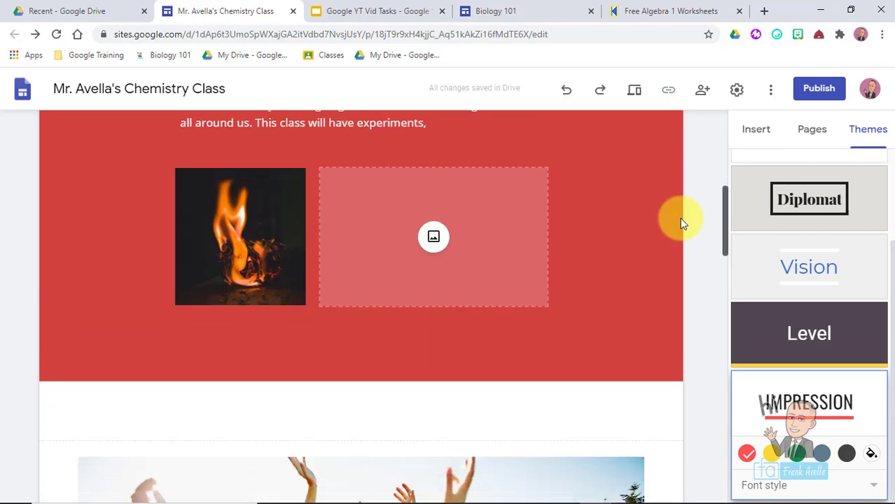
scroll(681, 210, up, 3)
scroll(684, 196, up, 2)
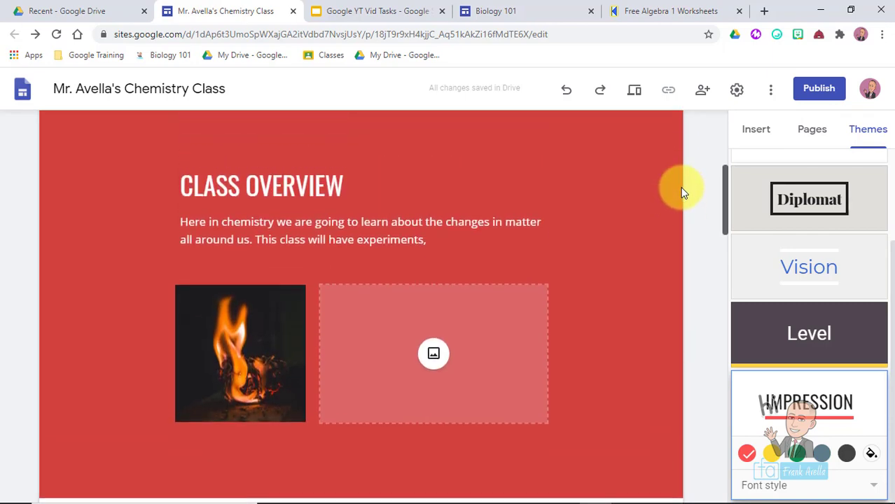
scroll(684, 199, down, 2)
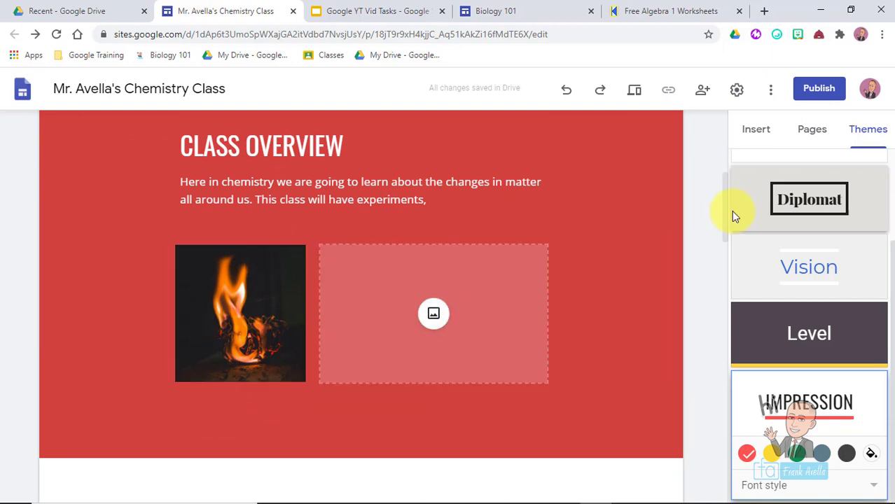
drag(721, 216, 710, 477)
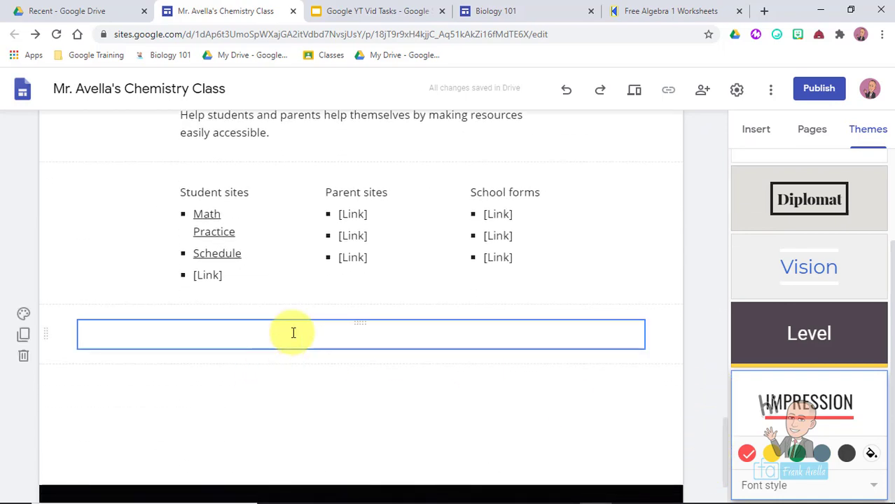
click(292, 408)
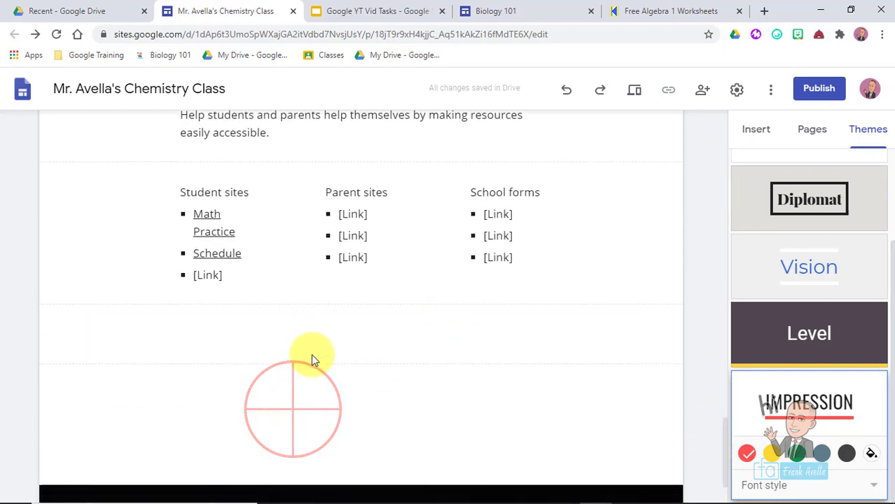
click(749, 140)
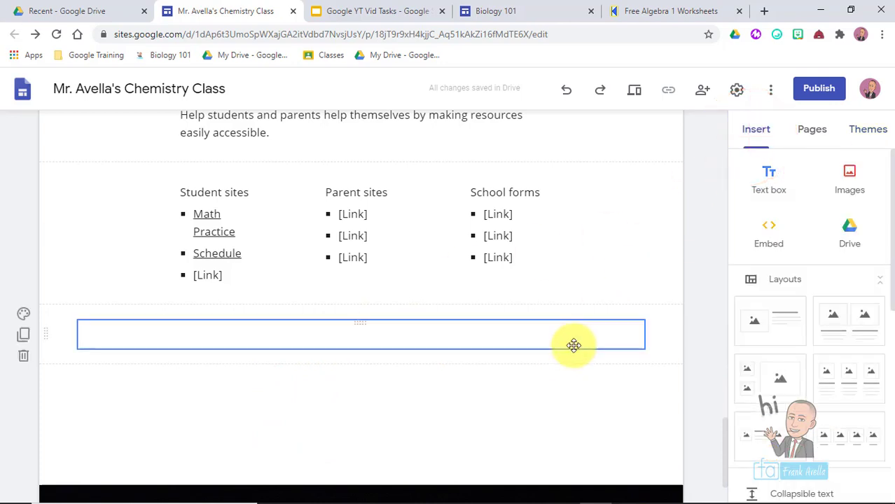
click(667, 351)
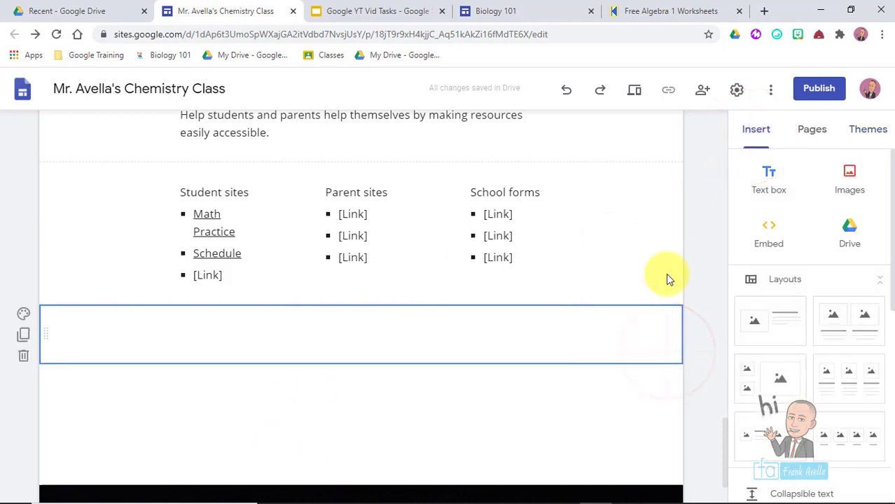
- Search Google Images for 'welcome' and insert two colourful WELCOME images
click(849, 182)
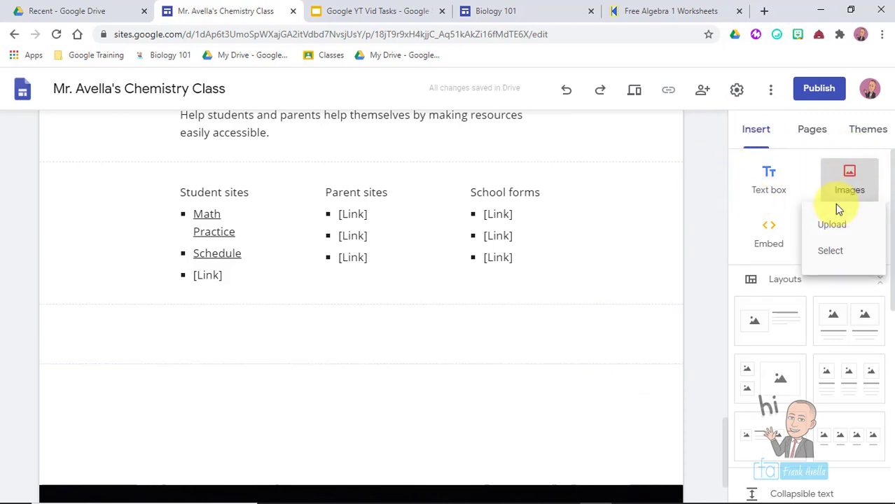
click(828, 251)
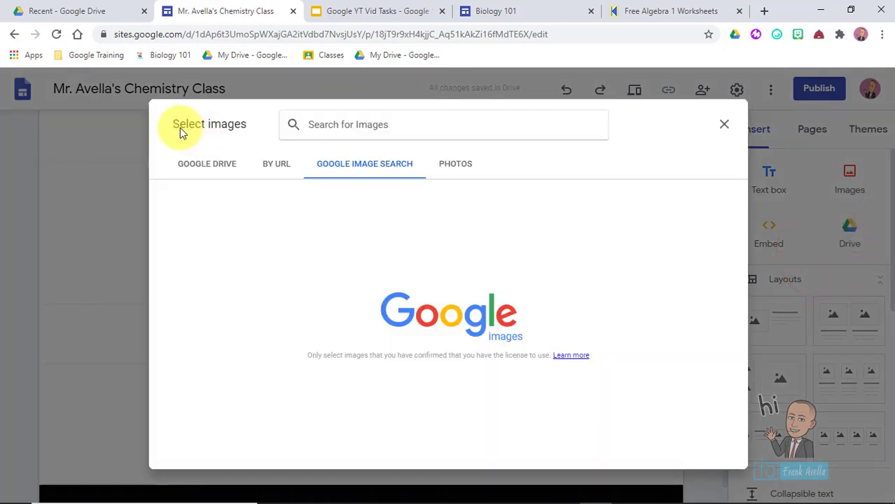
click(422, 121)
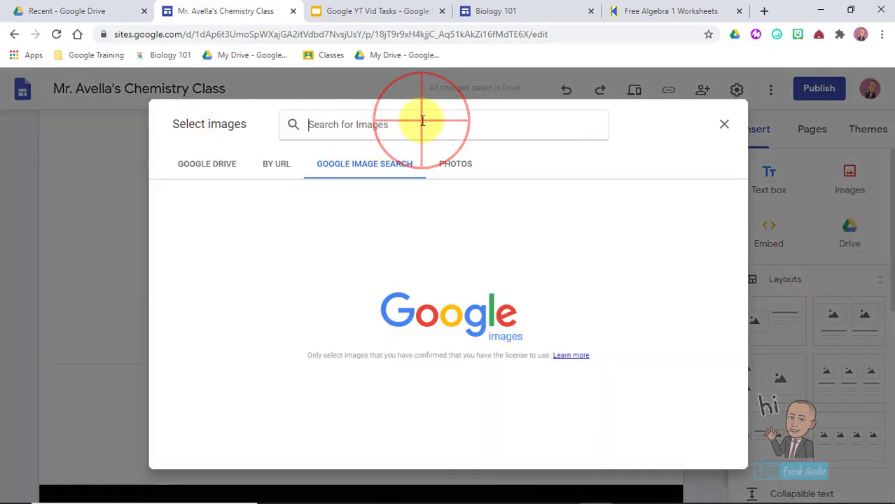
text(wl)
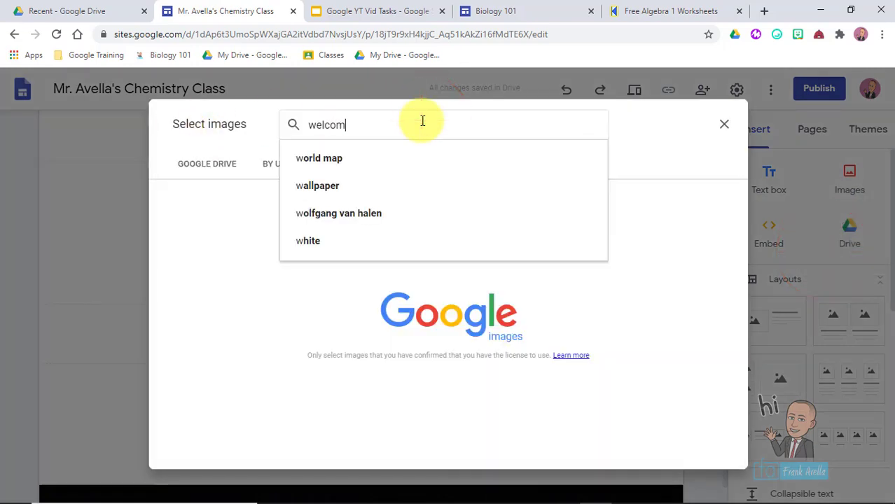
text(lcom)
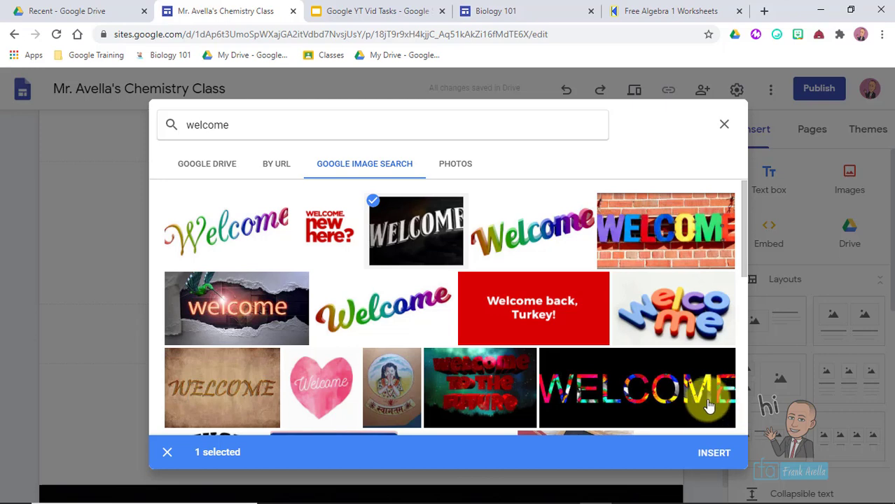
click(683, 410)
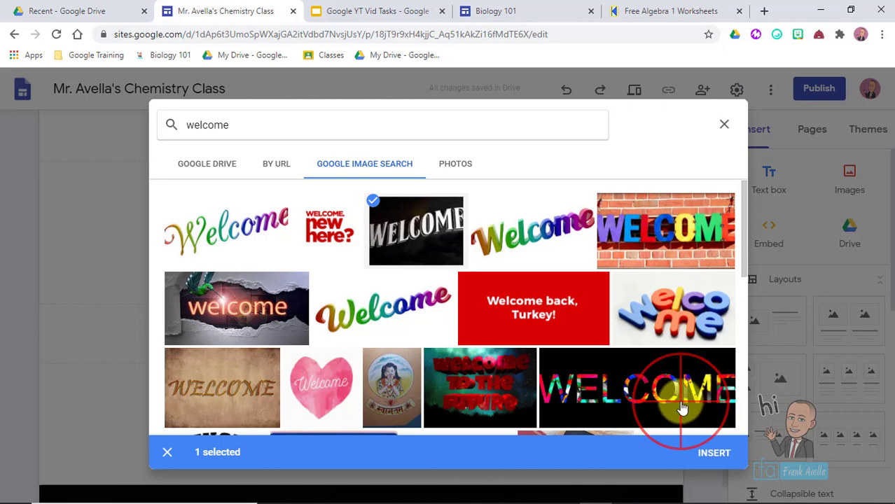
click(709, 450)
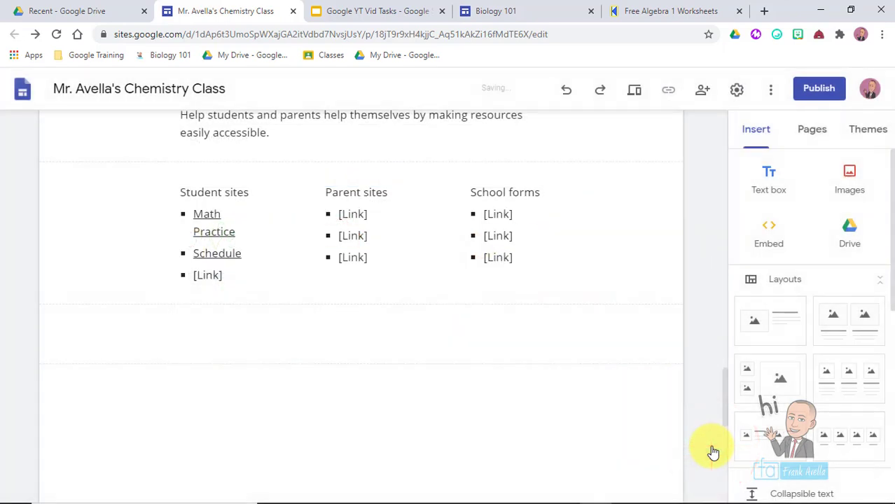
click(369, 415)
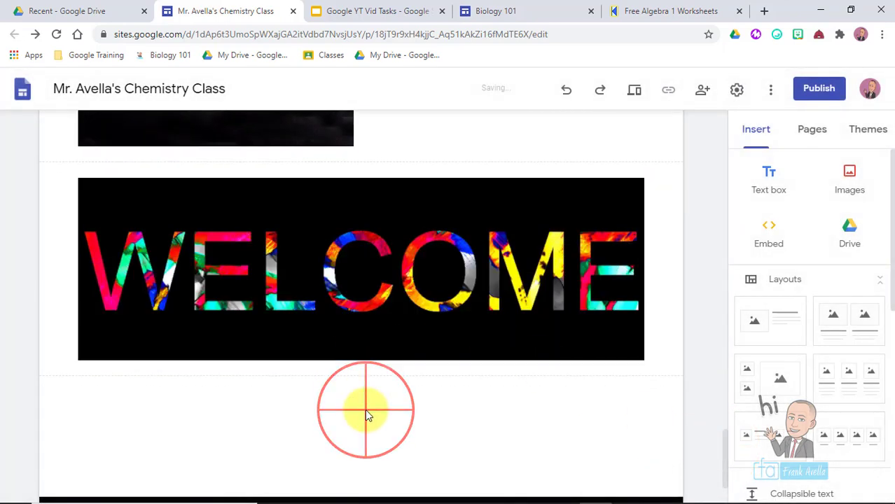
drag(725, 433, 725, 390)
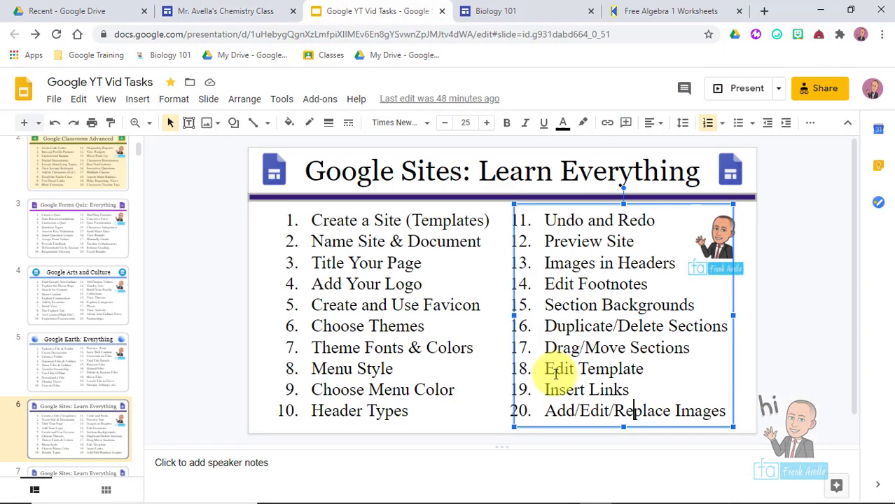
- Highlight Create Pages/Subpages on the topics 21–40 outline slide
click(634, 418)
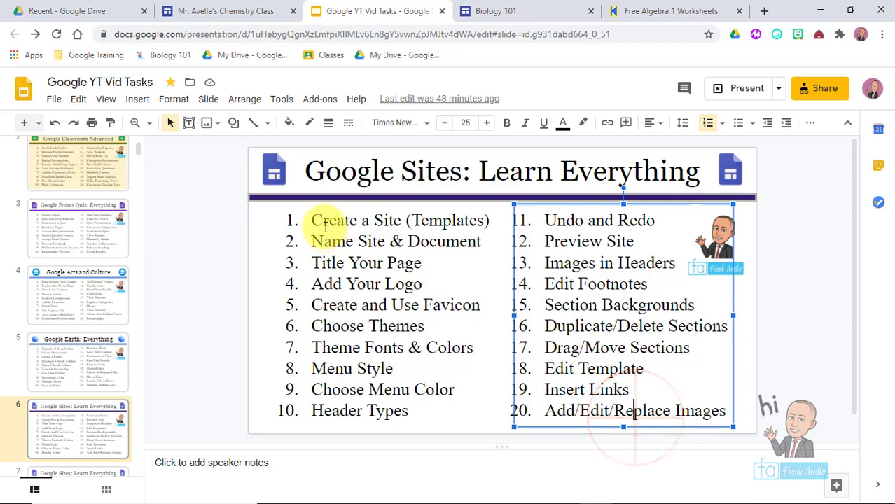
drag(306, 220, 407, 256)
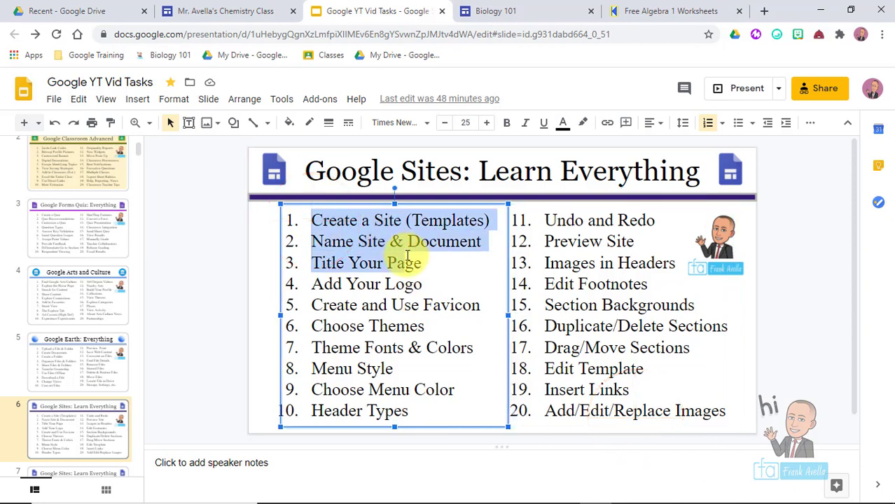
click(98, 418)
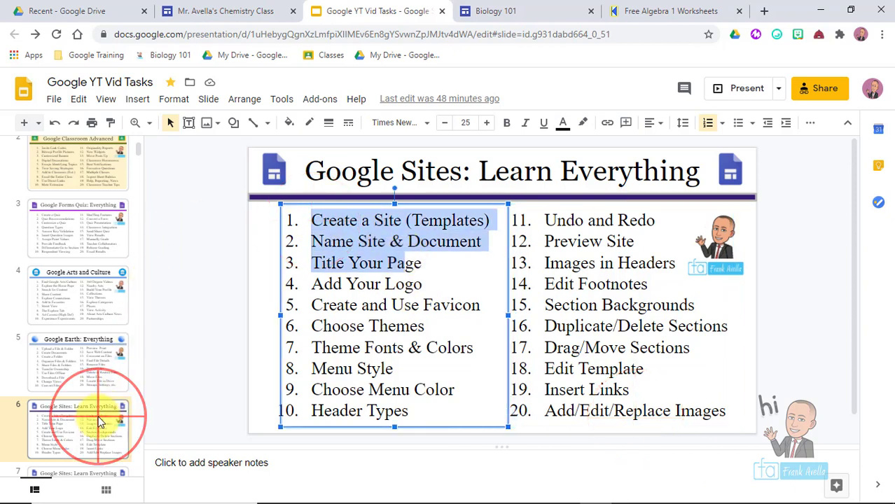
key(Down)
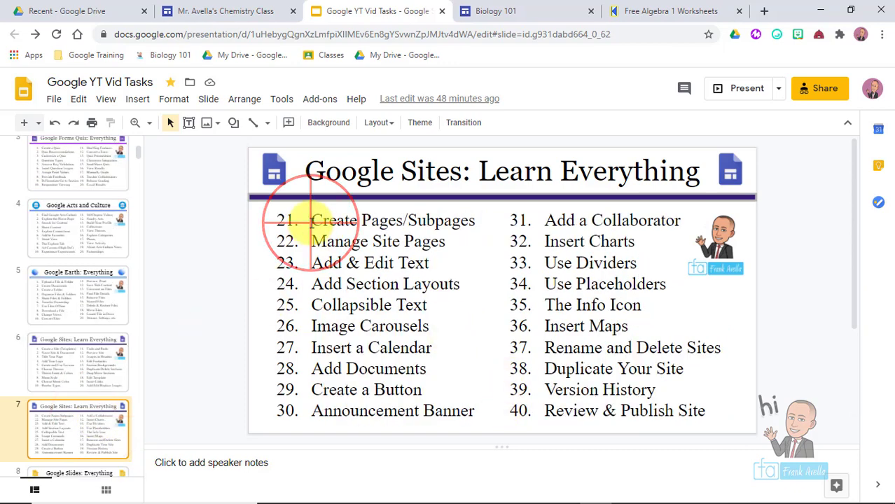
drag(311, 222, 352, 245)
click(639, 406)
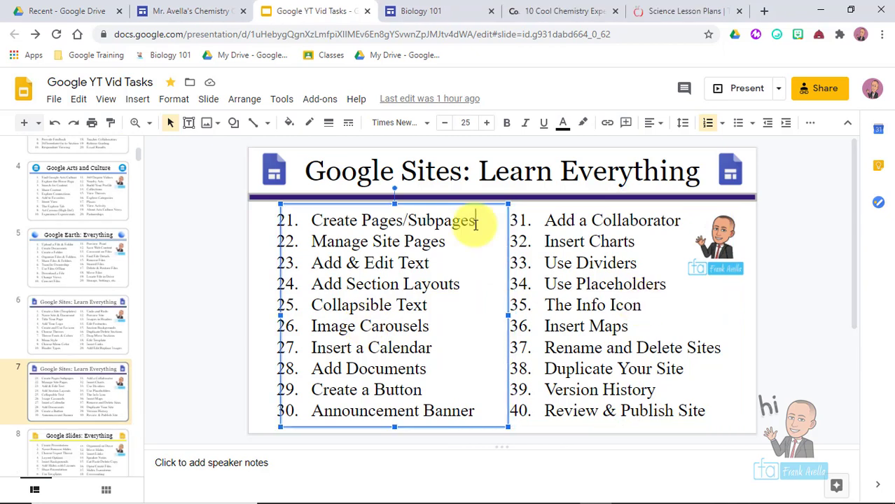
drag(475, 222, 317, 219)
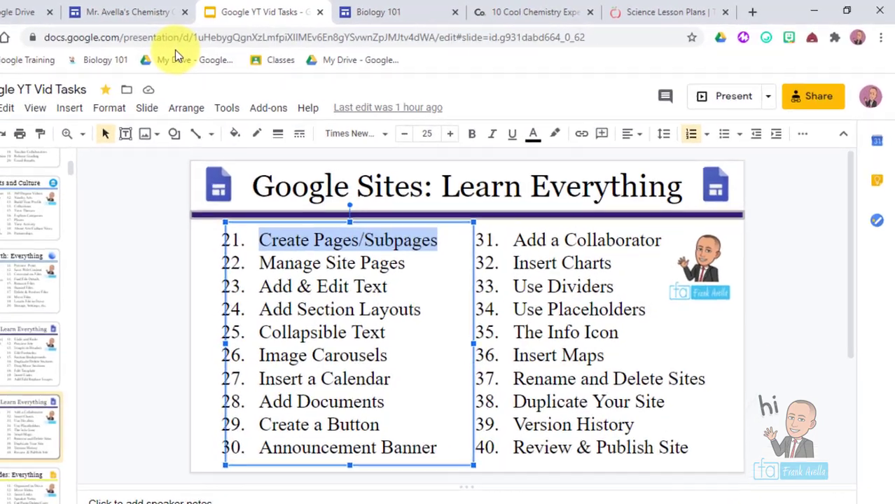
click(189, 10)
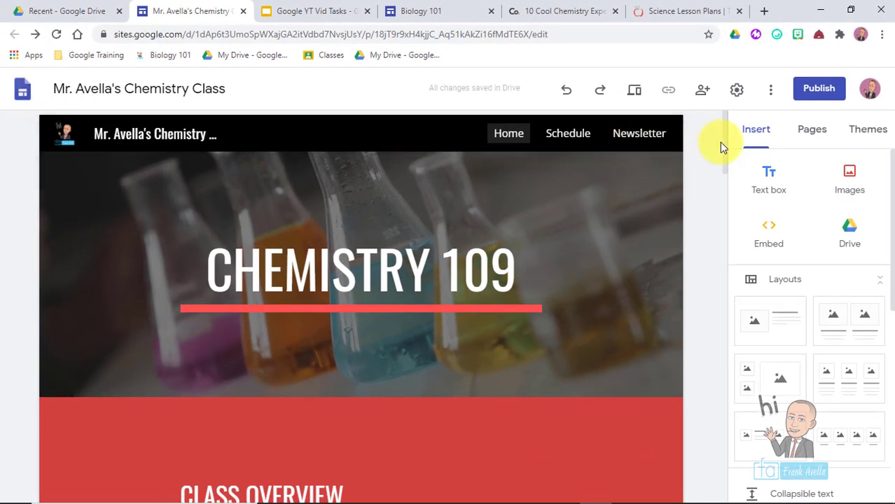
- Create a fourth page named 'Experiments' alongside Home, Schedule and Newsletter
drag(723, 140, 759, 150)
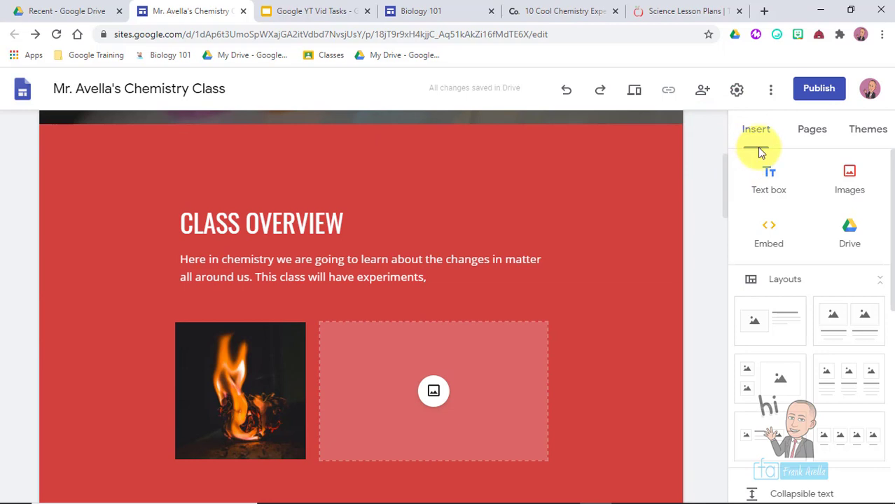
click(814, 133)
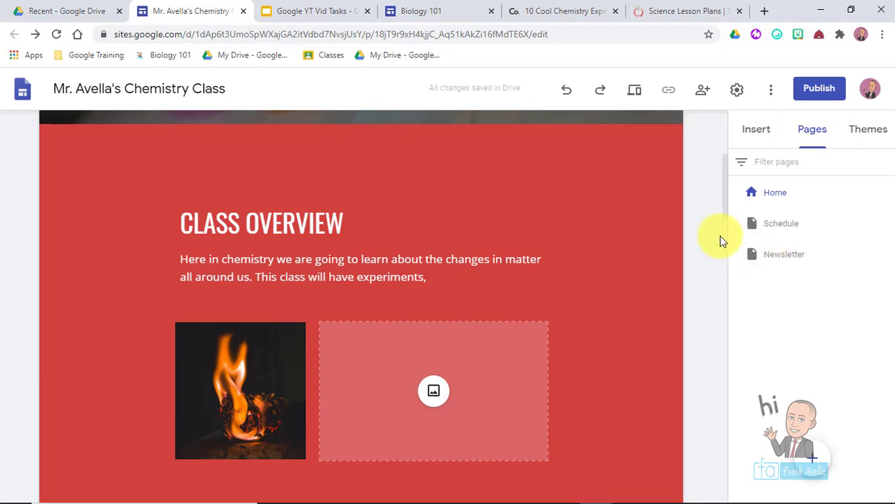
drag(725, 197, 721, 157)
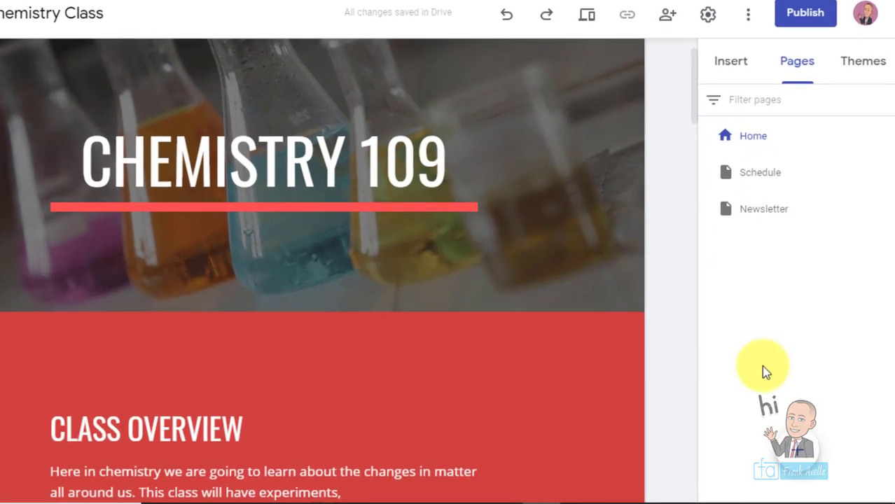
mouse_move(795, 458)
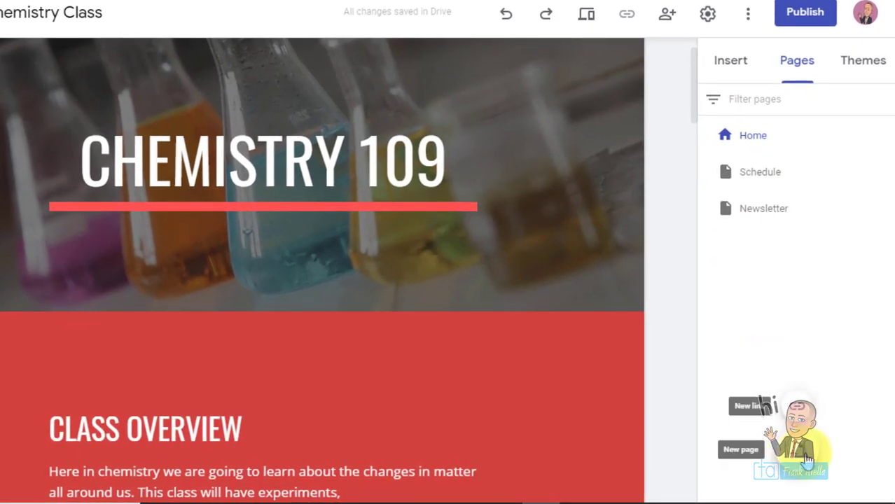
click(807, 459)
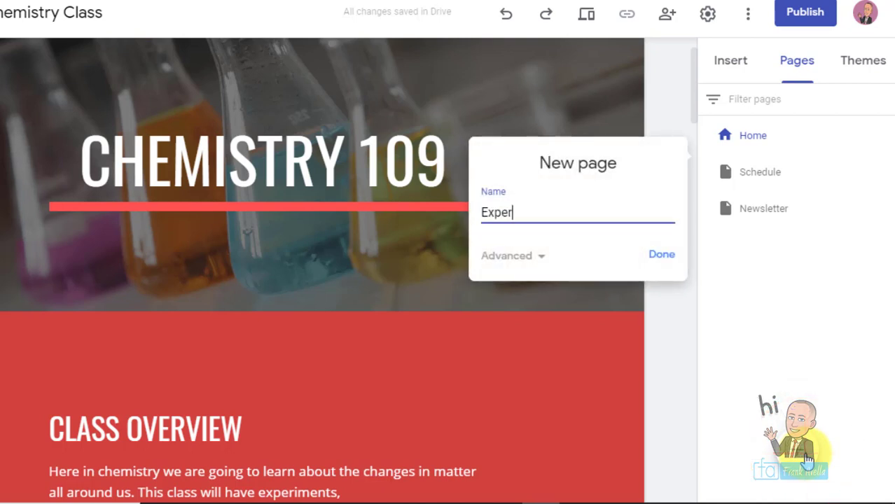
text(Experiments)
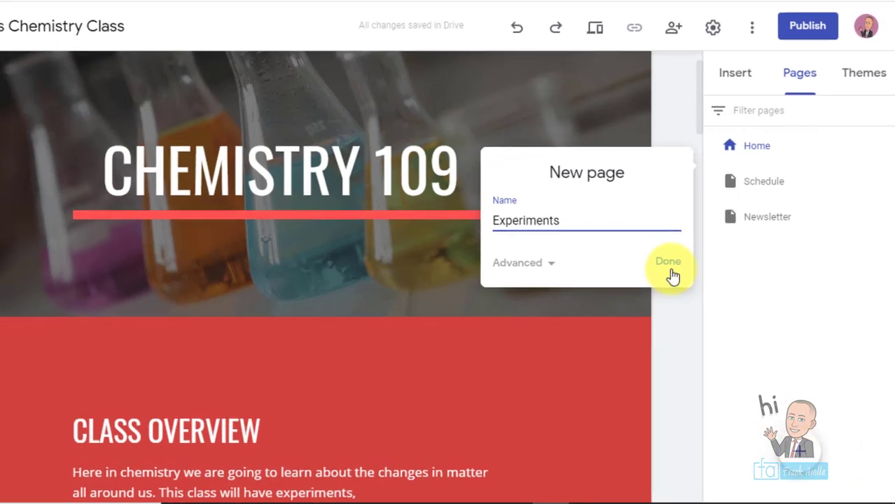
click(664, 266)
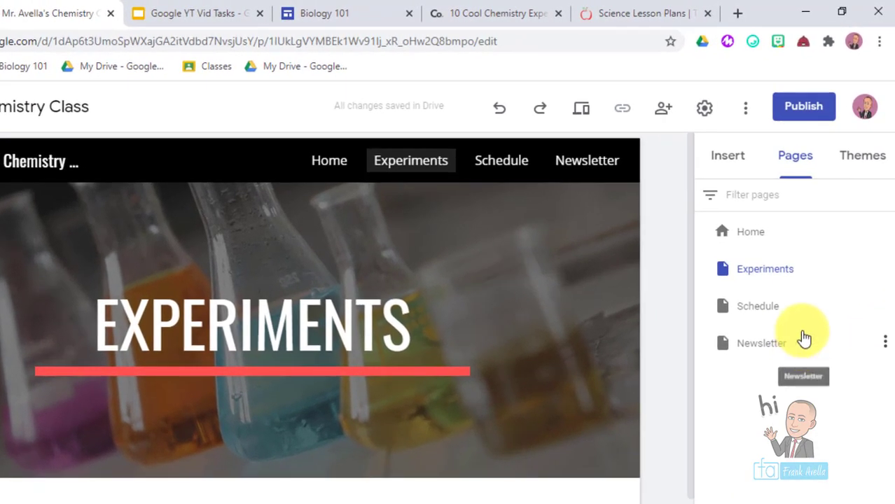
- Add a 'Lab Reports' subpage nested under the Experiments page
click(885, 271)
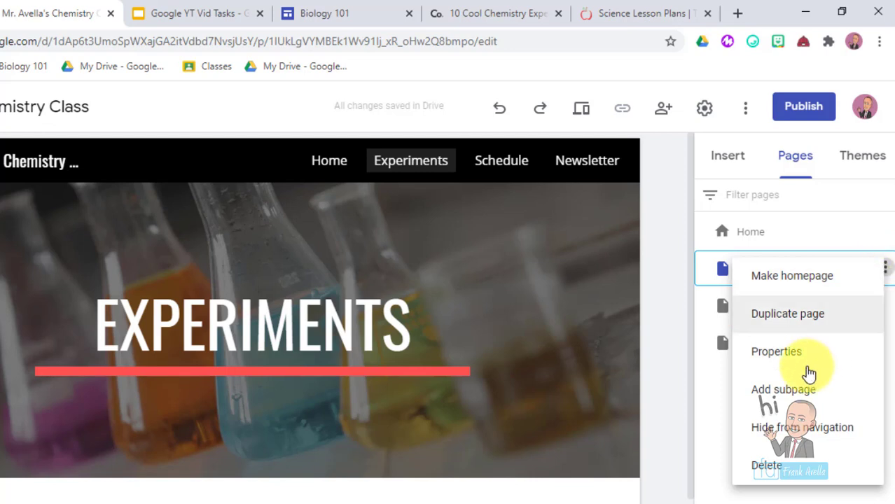
click(784, 392)
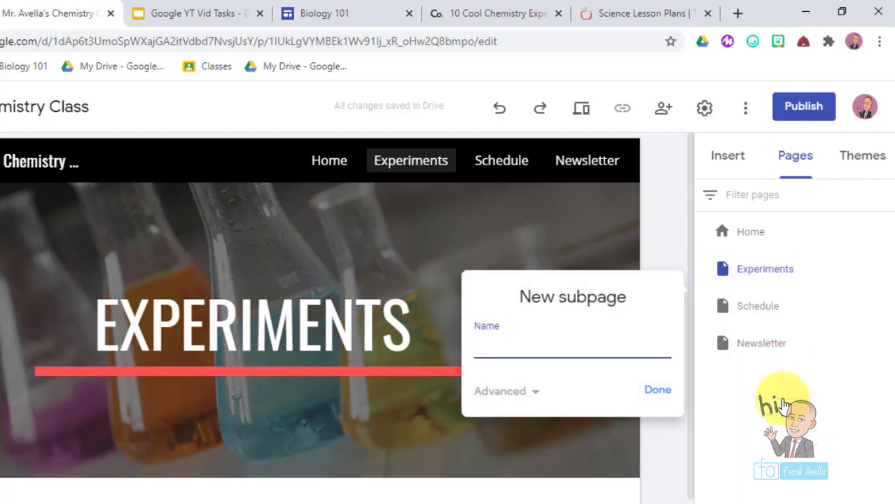
text(Lab Reports)
click(657, 390)
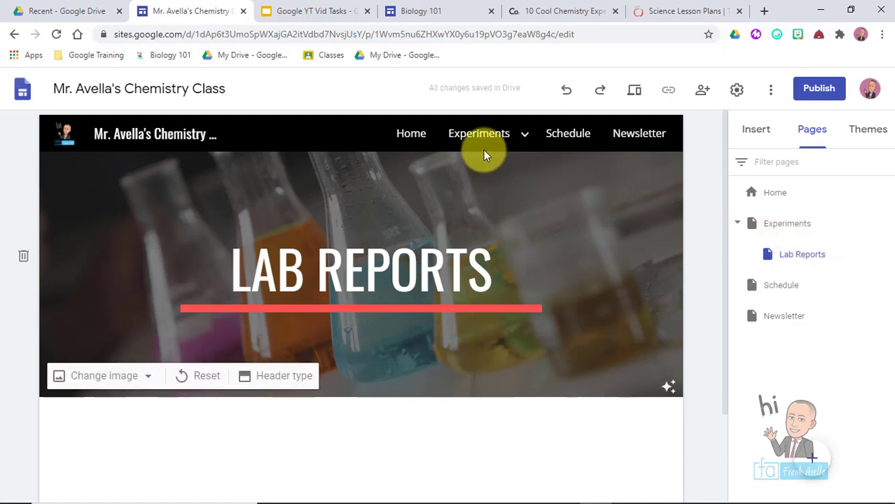
mouse_move(517, 131)
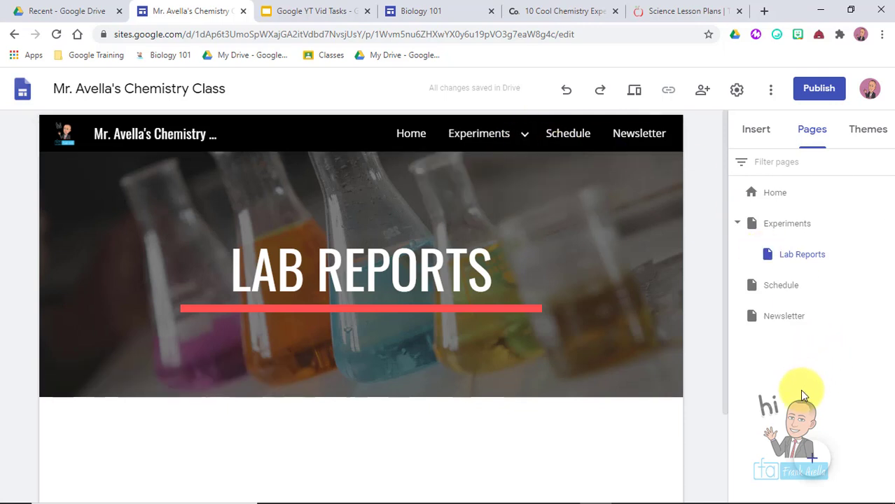
click(810, 457)
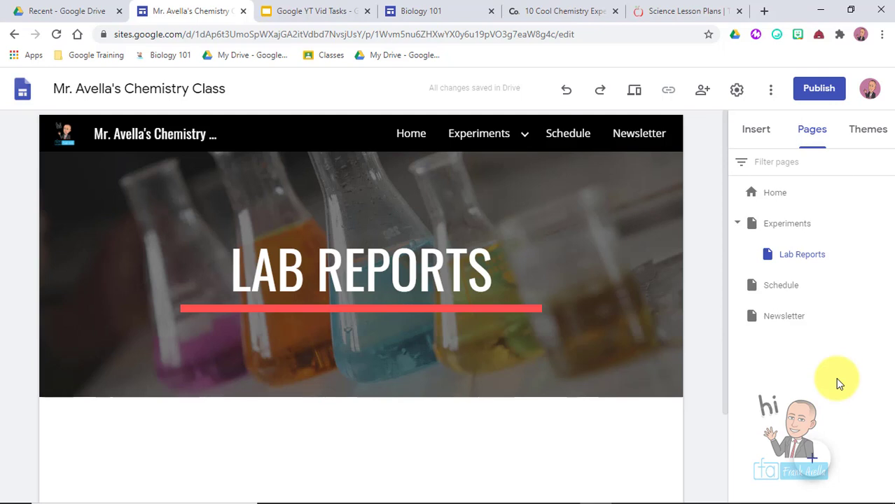
mouse_move(481, 124)
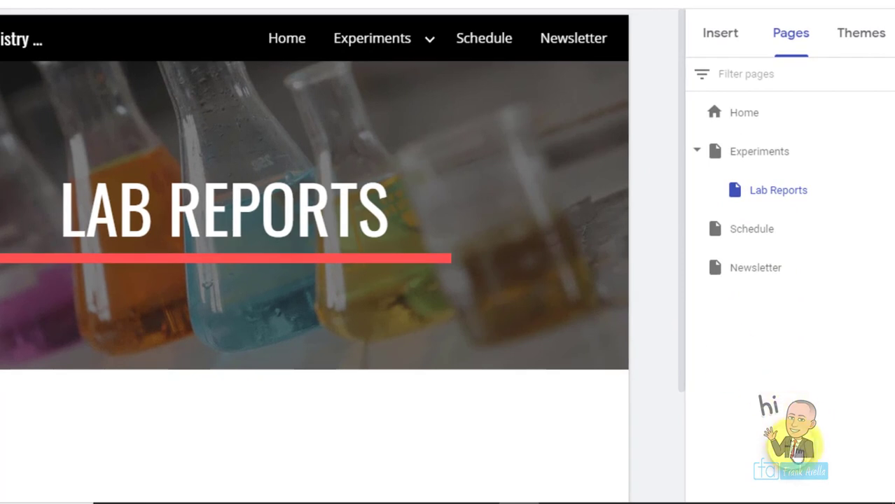
mouse_move(809, 460)
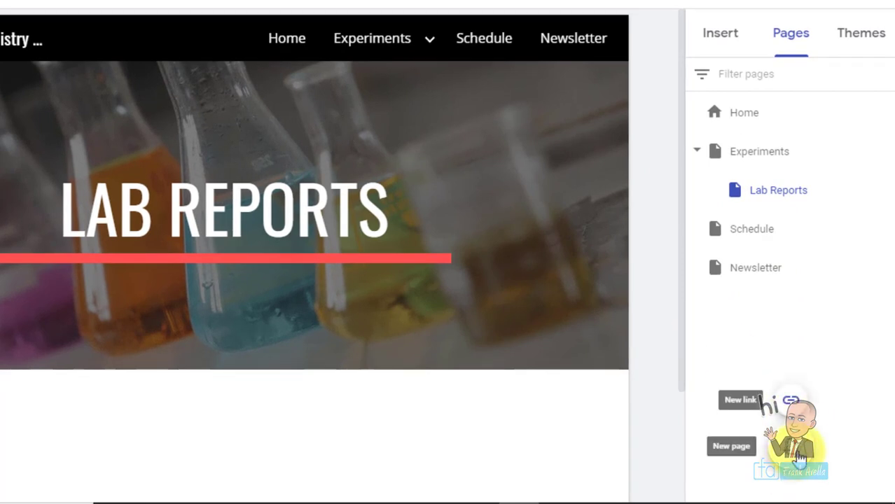
- Start a new navigation link and paste the ThoughtCo chemistry experiments article address as its URL
click(793, 401)
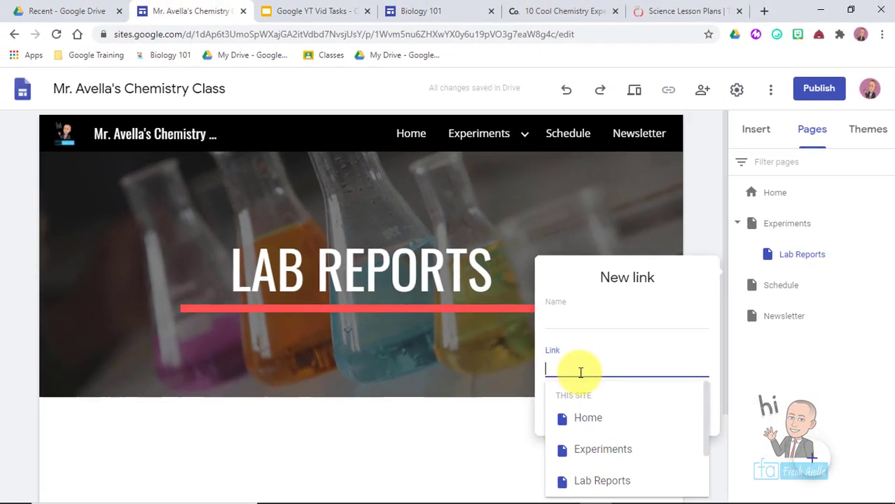
click(536, 5)
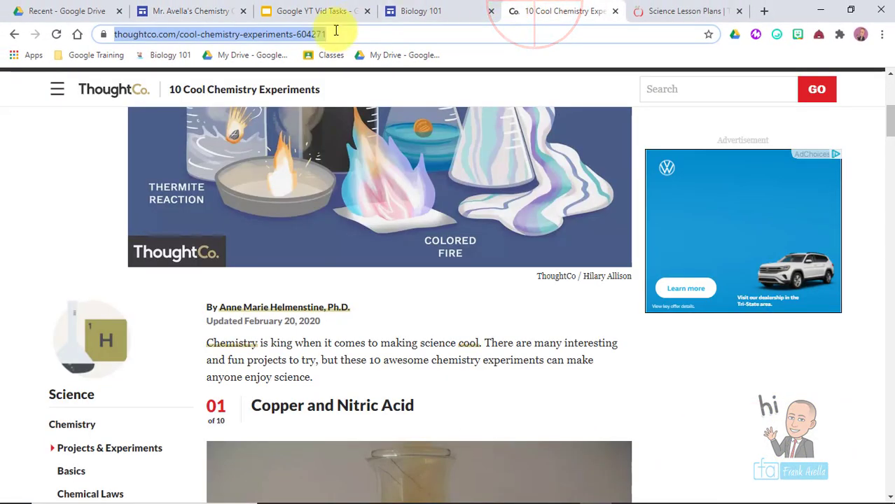
right_click(264, 35)
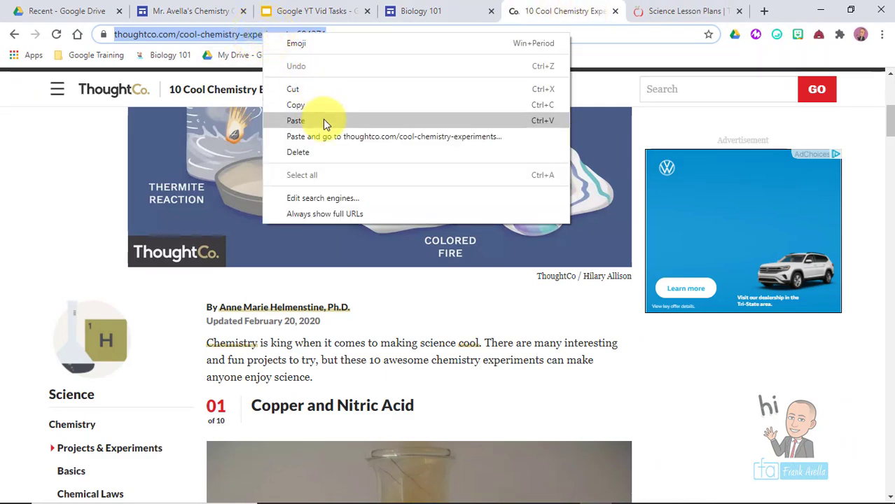
click(343, 112)
click(191, 11)
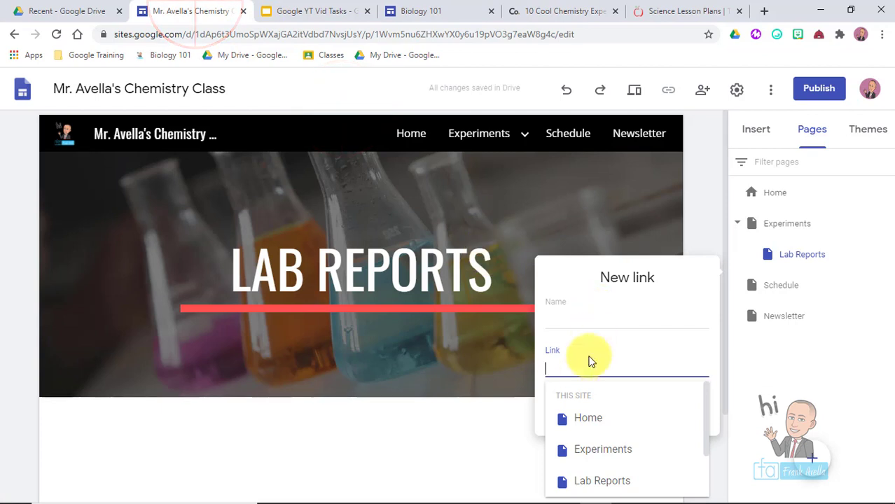
key(ctrl+v)
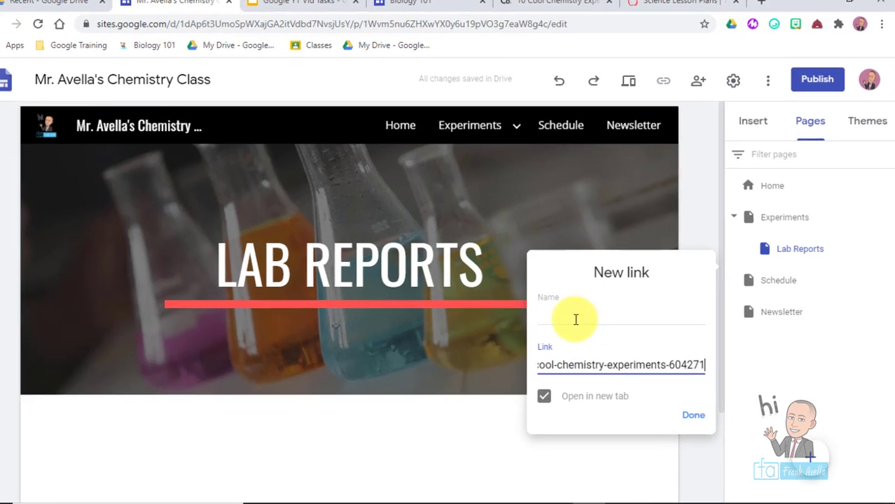
- Name the link 'Top Ten Experiments' and confirm it
click(584, 321)
text(Top )
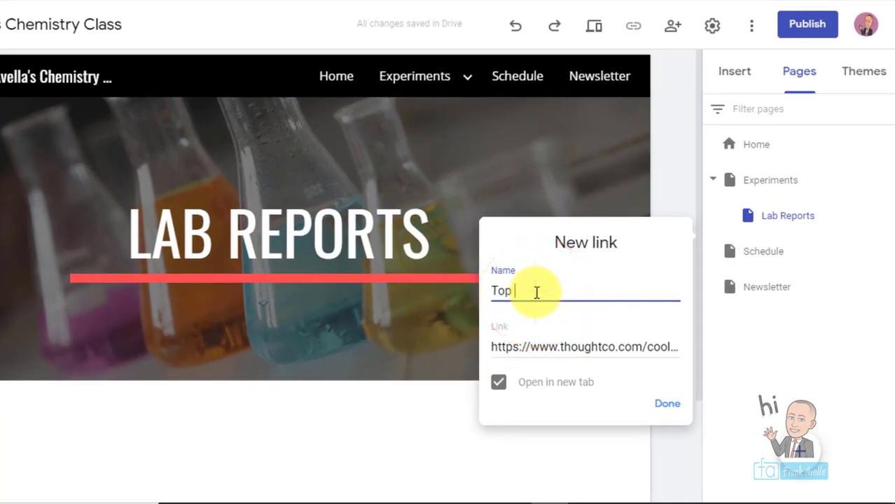
text(ten)
key(BackSpace)
key(BackSpace)
key(BackSpace)
text(Ten Experimen)
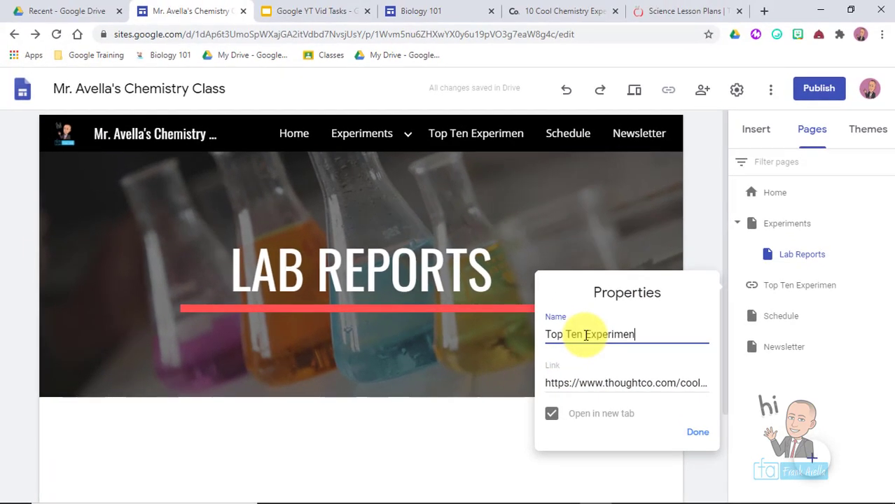
text(ts)
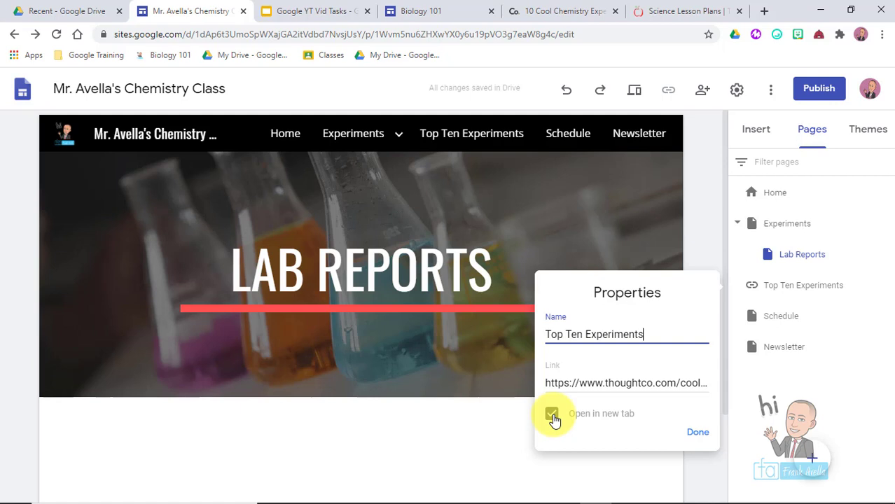
click(698, 434)
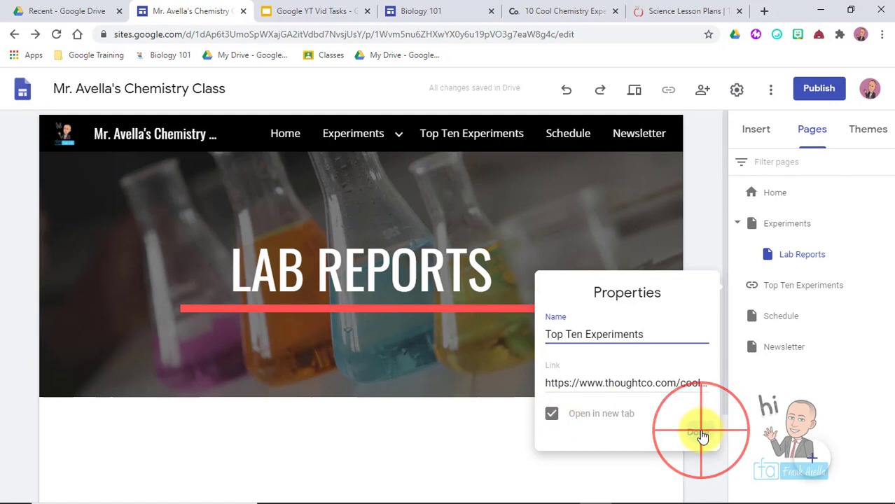
- Nest the Top Ten Experiments link under Experiments and check it opens the ThoughtCo article
click(783, 280)
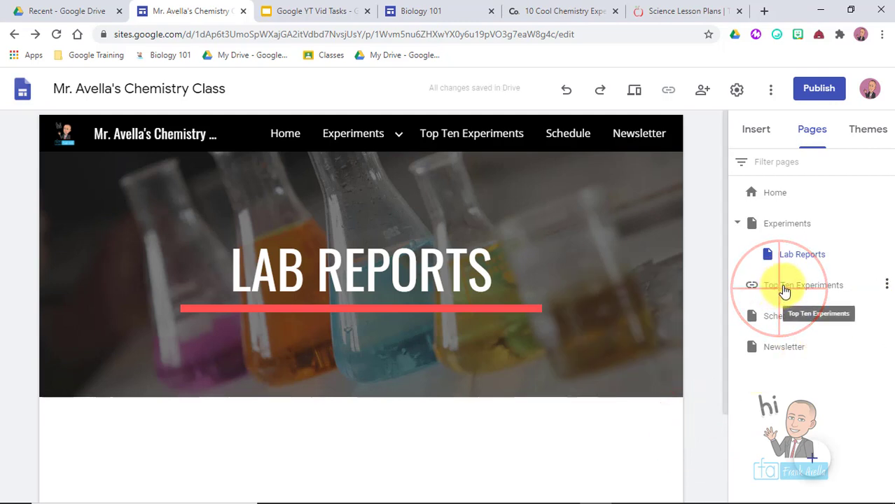
drag(801, 280, 805, 224)
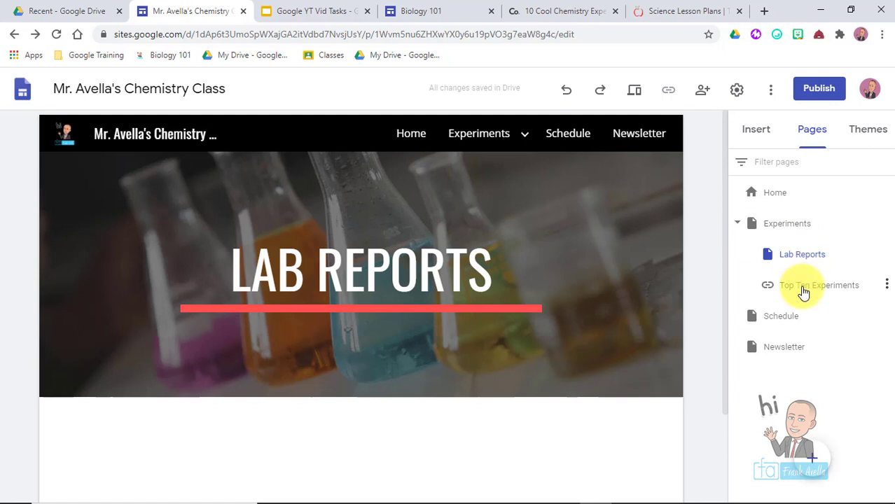
mouse_move(523, 137)
click(494, 209)
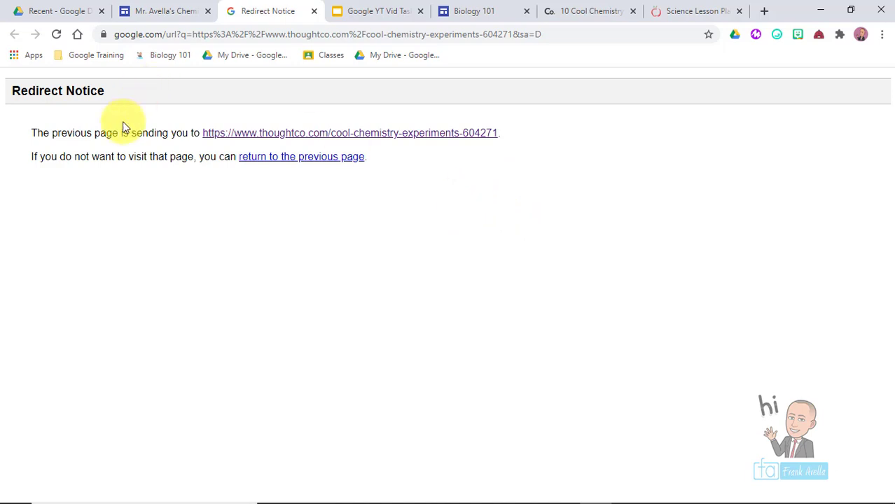
click(259, 137)
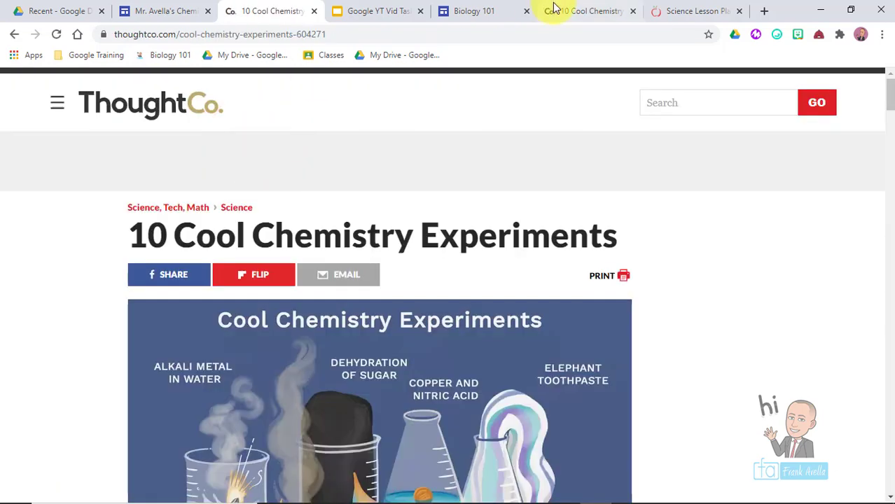
- In the Slides task list, mark the Create Pages/Subpages and Manage Site Pages tasks
click(378, 11)
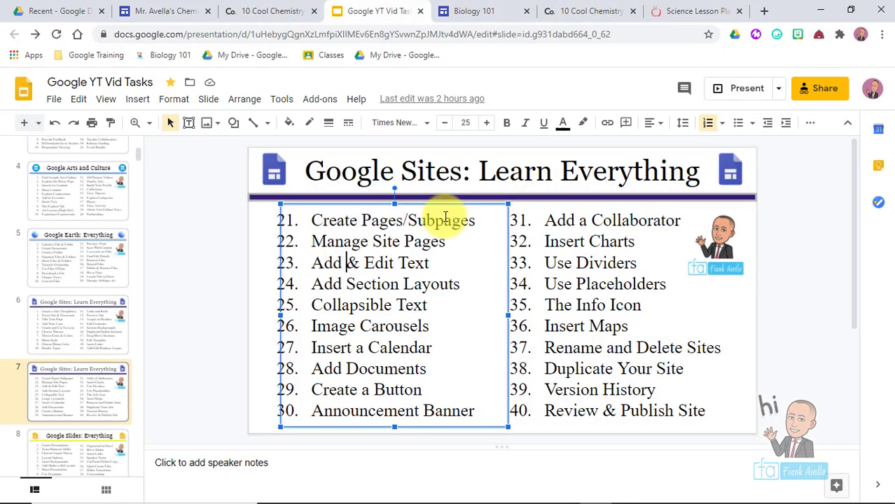
click(481, 223)
drag(480, 223, 315, 220)
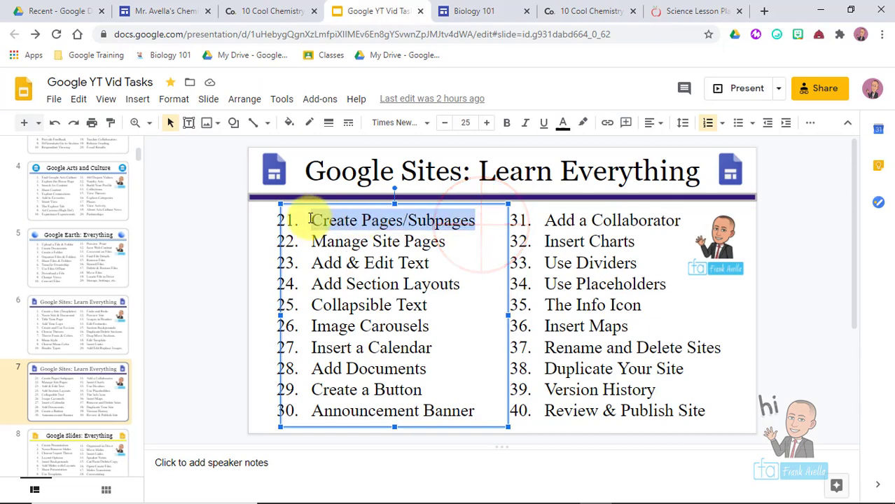
click(340, 265)
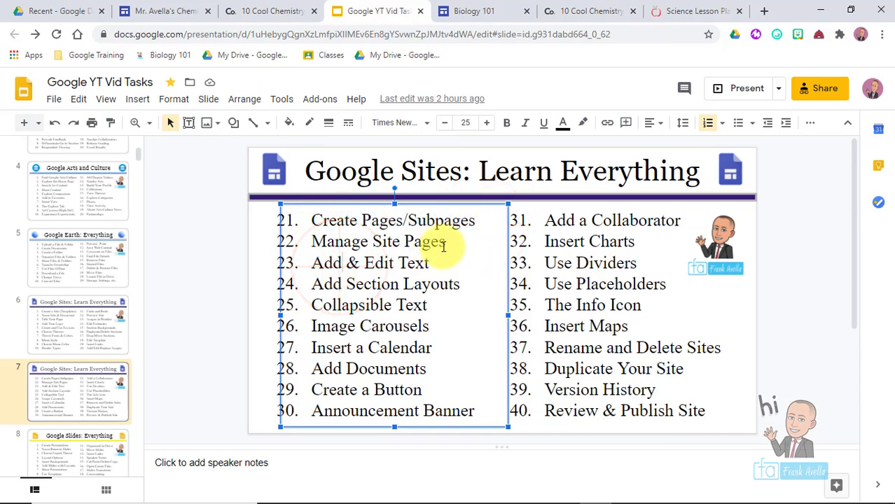
drag(445, 243, 307, 233)
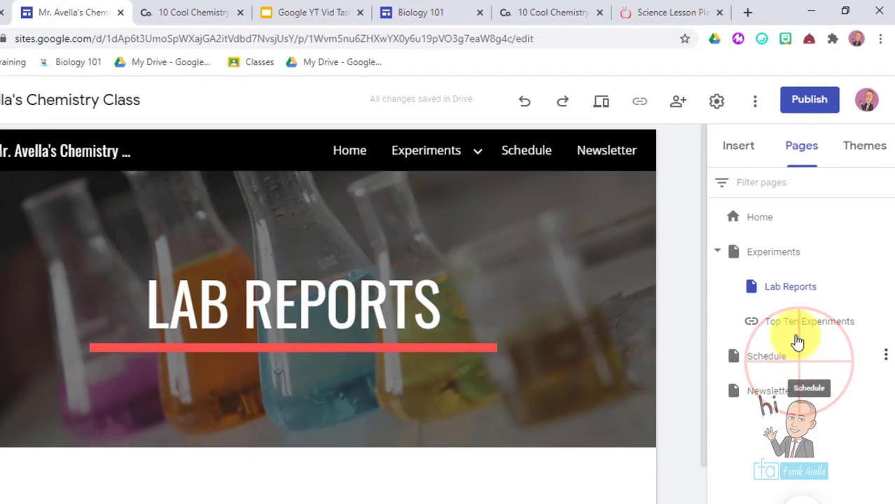
- Move Schedule below Newsletter, then delete the Newsletter page and undo the deletion
drag(798, 363, 788, 414)
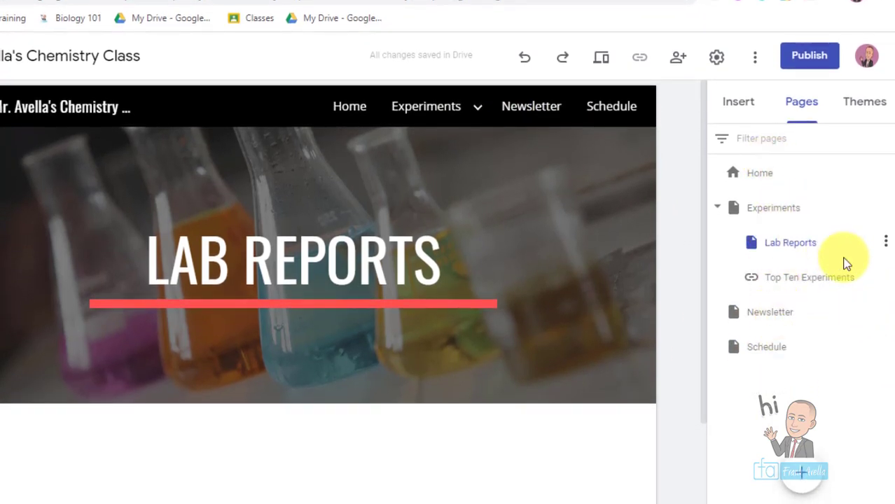
click(886, 315)
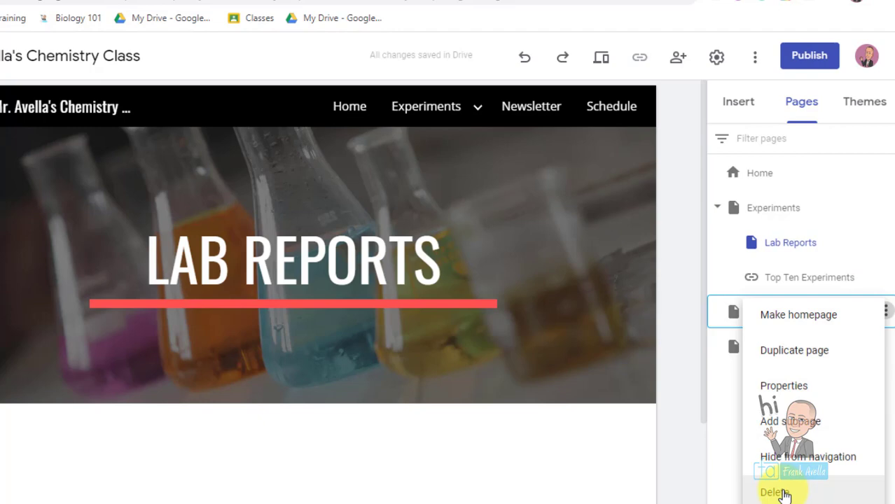
click(784, 494)
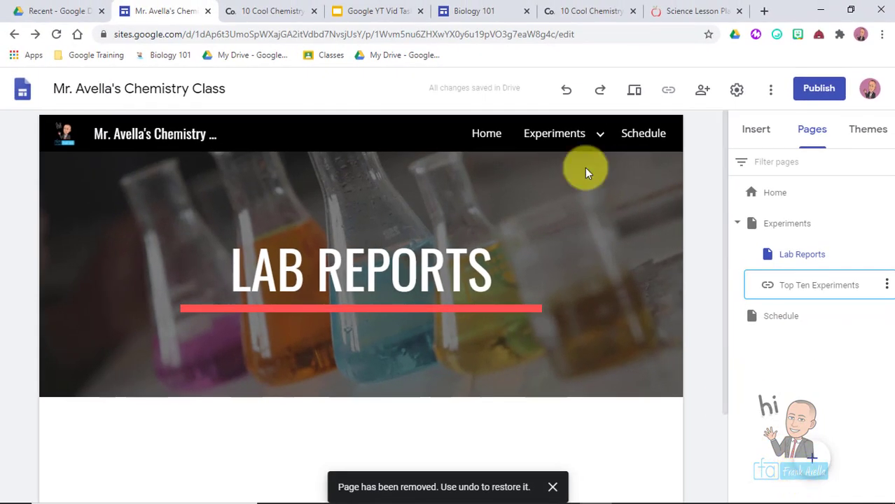
mouse_move(579, 140)
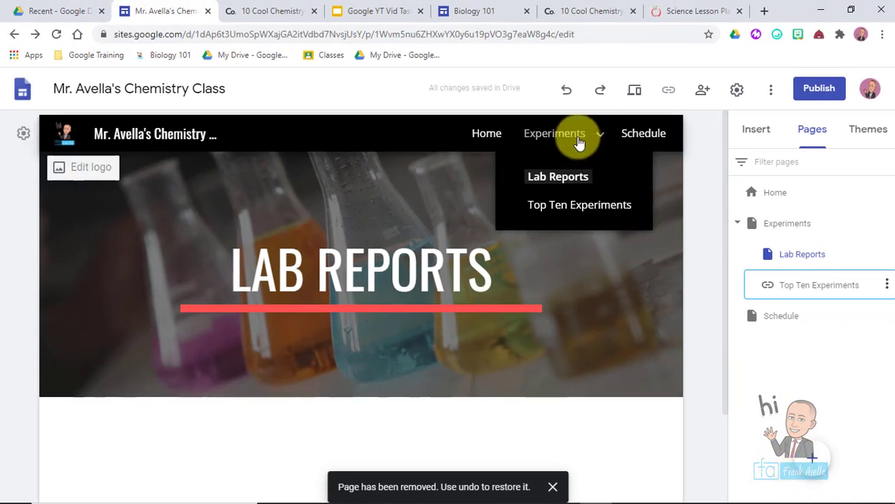
click(567, 90)
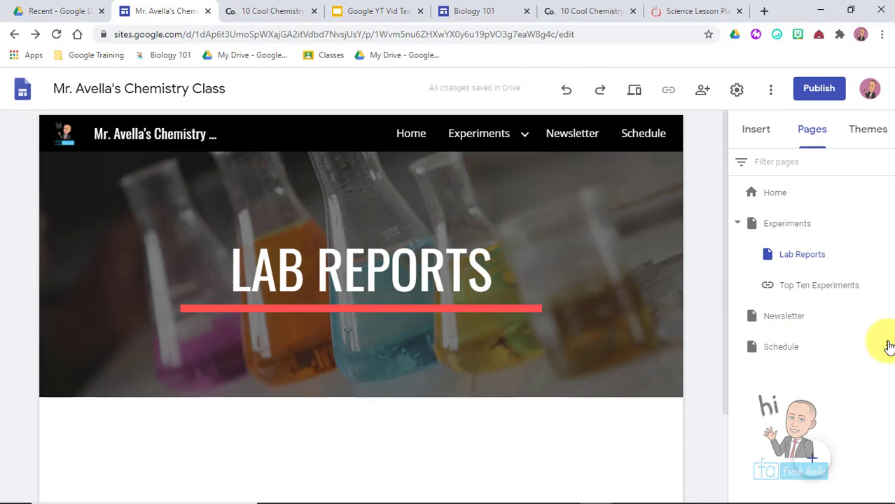
- Open the Home page in the editor from the page list
click(811, 455)
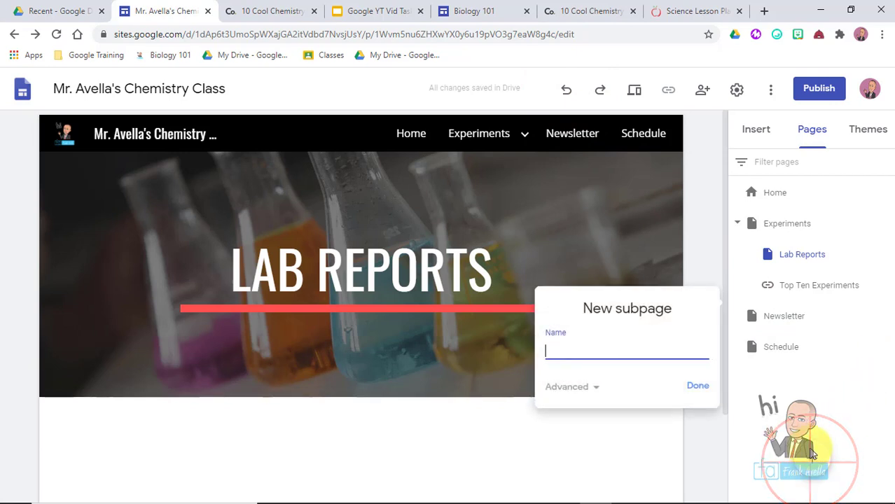
click(812, 454)
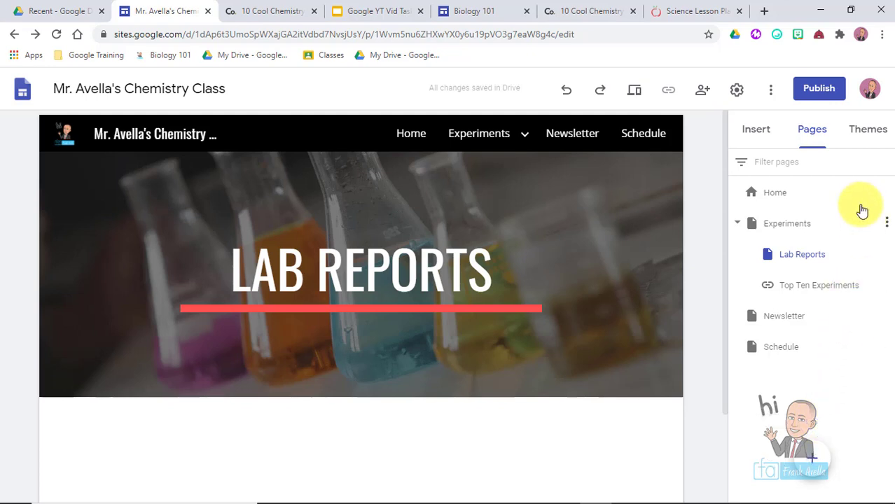
click(782, 192)
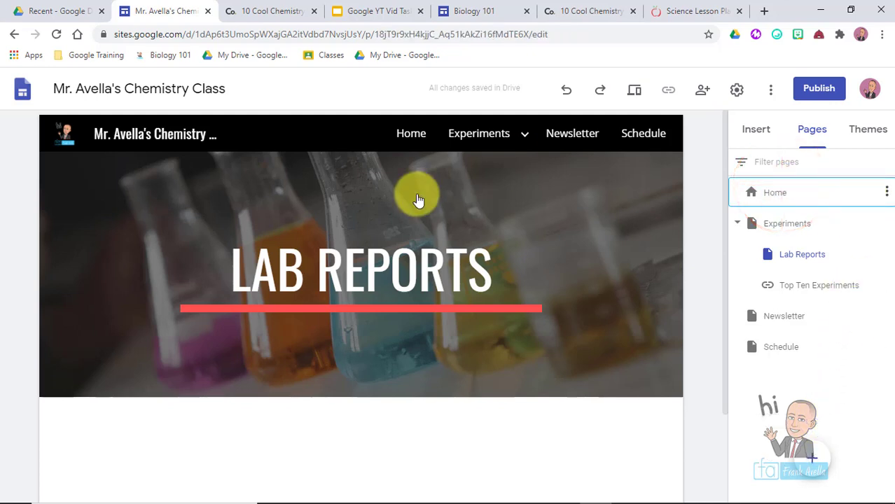
click(769, 192)
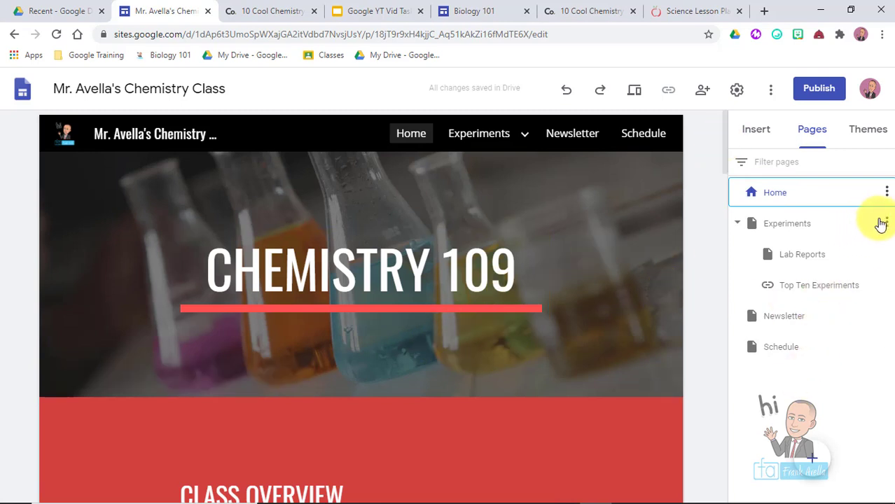
- Make Experiments the homepage, then undo so Home remains the homepage
click(885, 224)
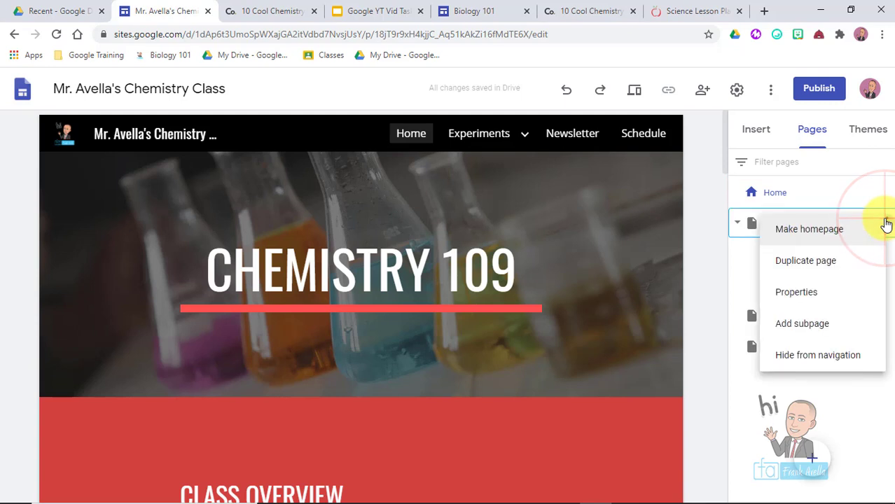
click(852, 230)
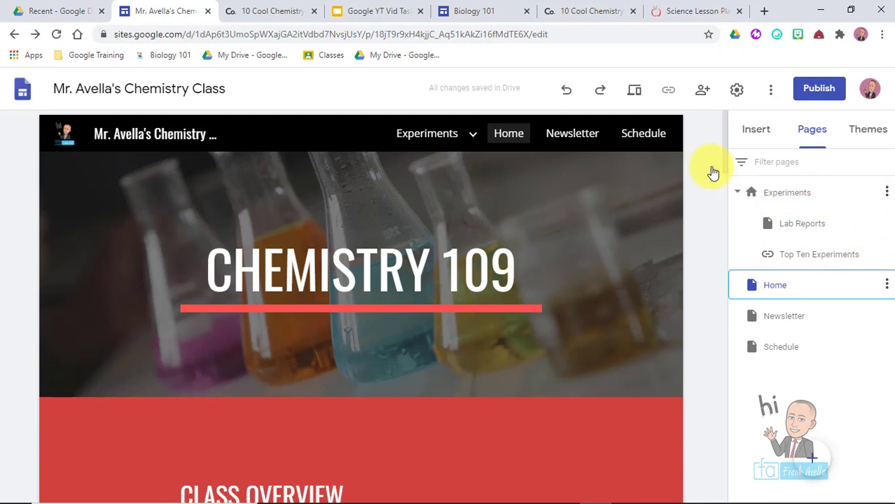
click(566, 92)
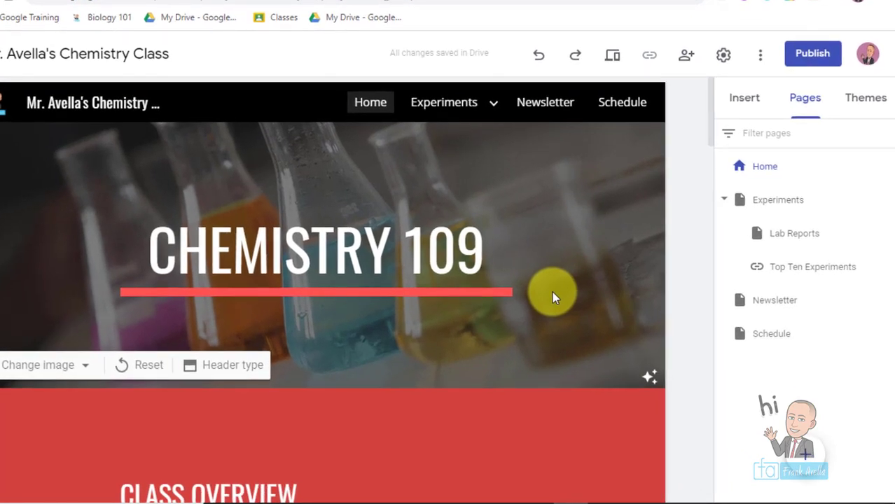
- Duplicate the Experiments page as 'Copy of Experiments'
click(886, 203)
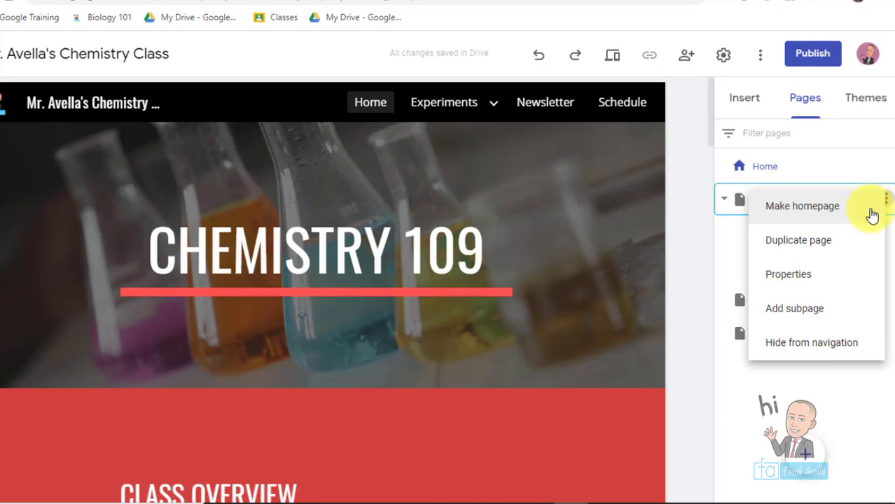
click(837, 245)
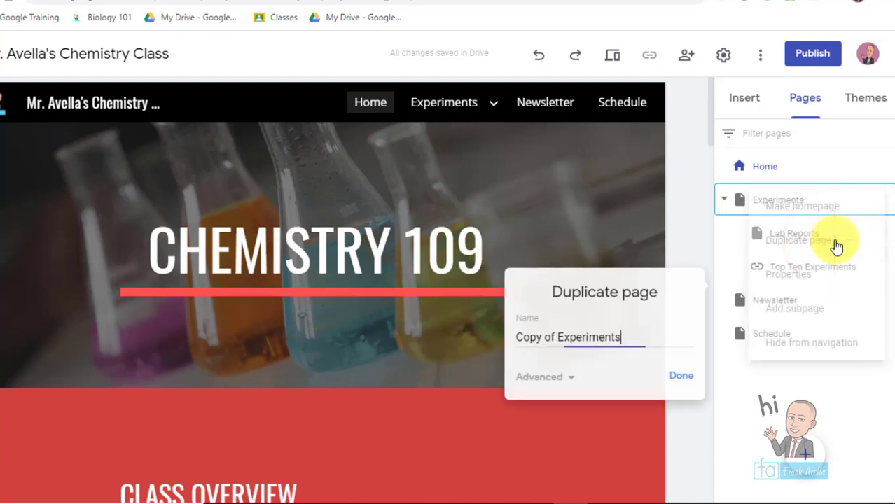
click(683, 384)
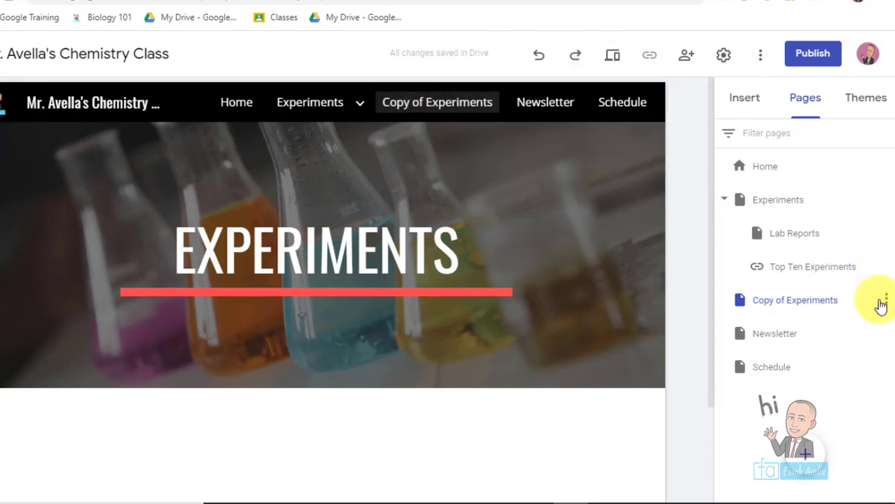
- Hide 'Copy of Experiments' from the site navigation
click(880, 303)
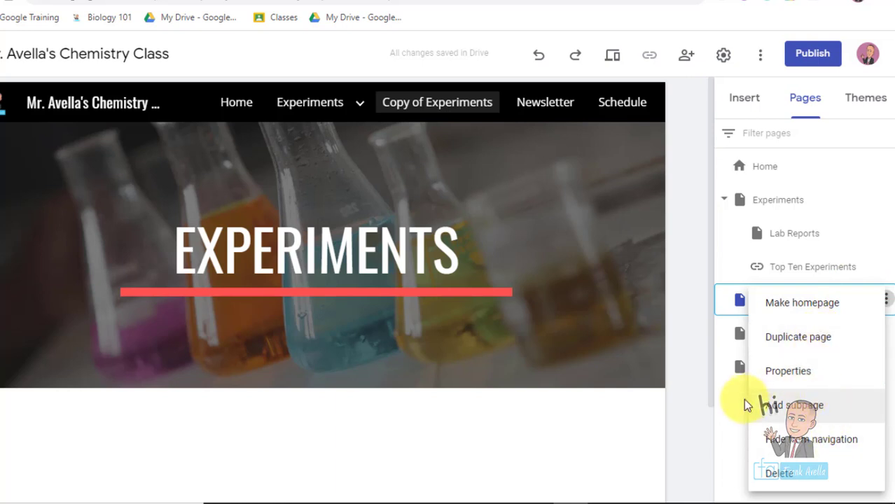
click(702, 451)
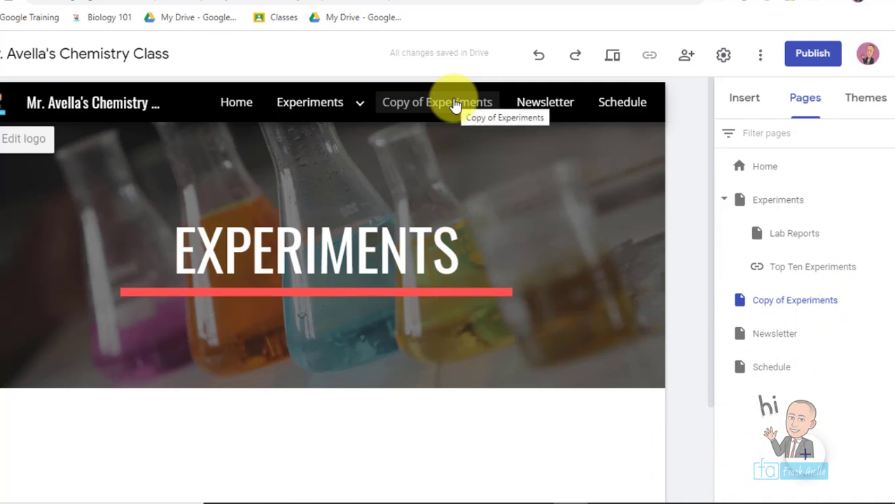
click(885, 302)
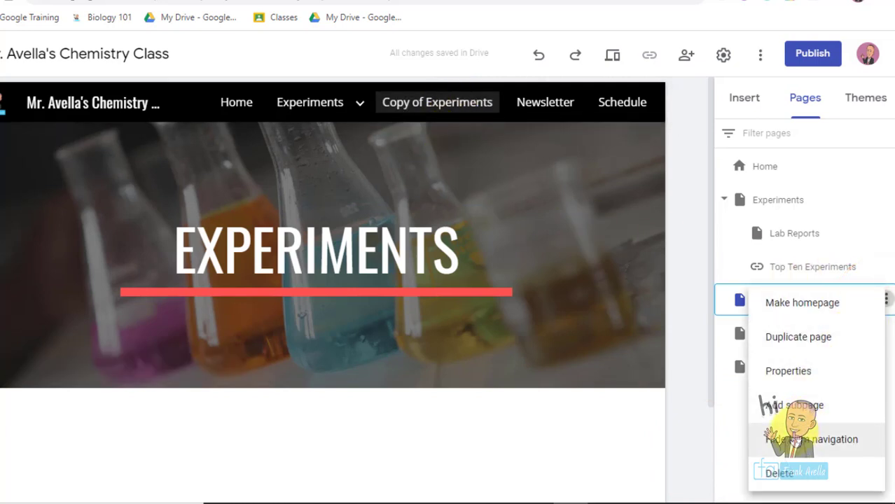
click(777, 438)
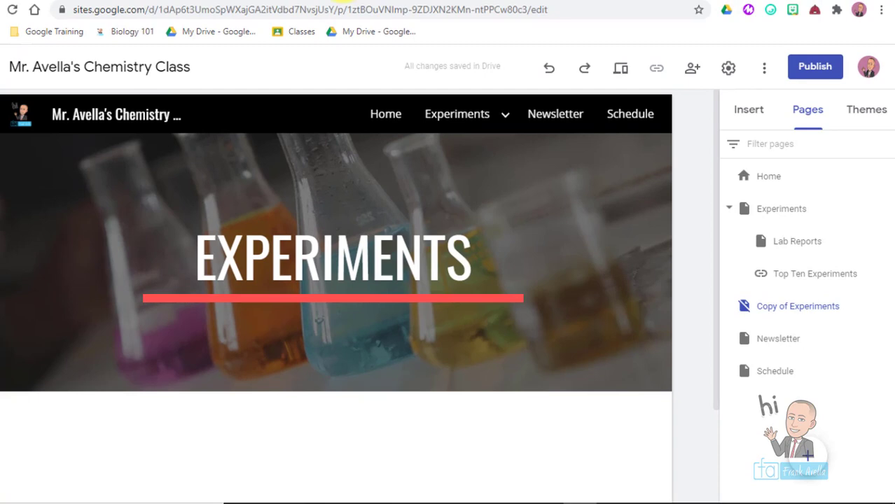
click(369, 11)
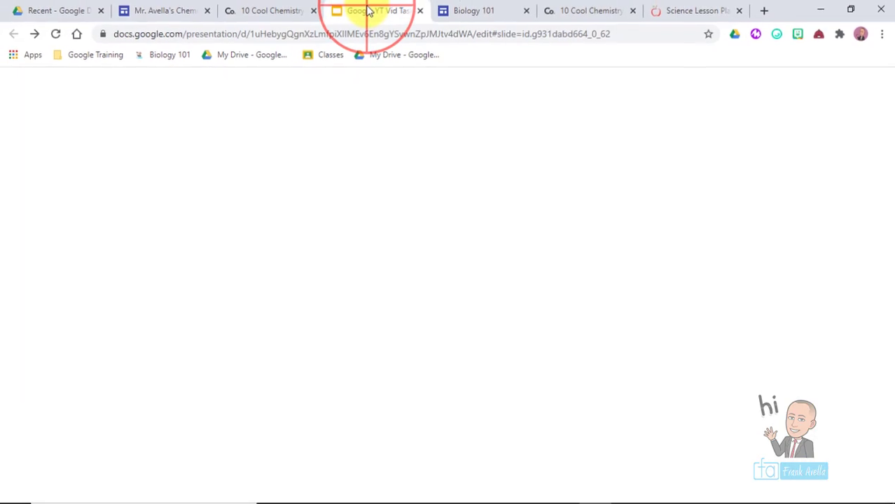
drag(429, 263, 315, 263)
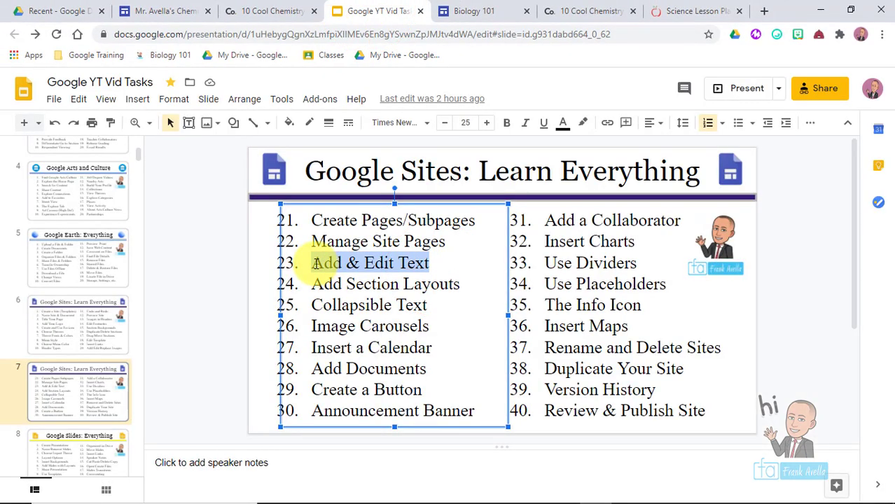
click(166, 11)
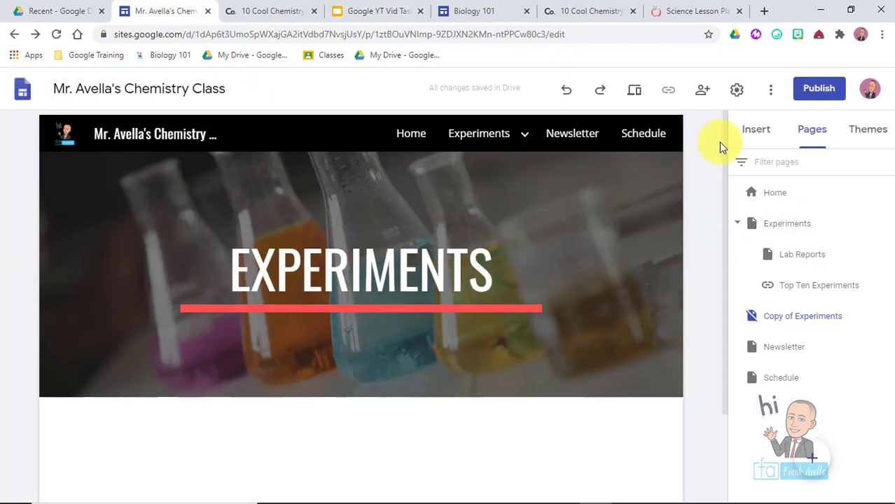
- Add a new text box below the EXPERIMENTS banner and give it Title style
drag(724, 143, 735, 275)
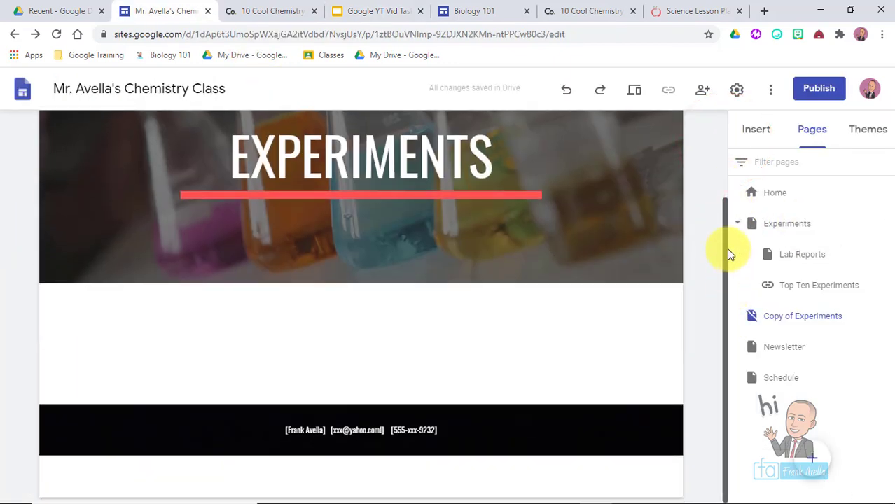
scroll(714, 181, up, 2)
scroll(713, 183, down, 1)
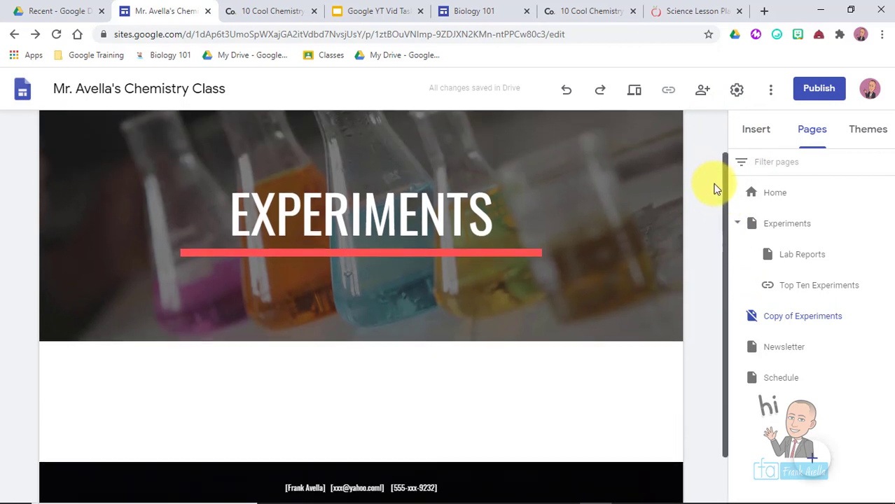
scroll(702, 140, up, 2)
scroll(708, 182, down, 1)
scroll(712, 202, down, 1)
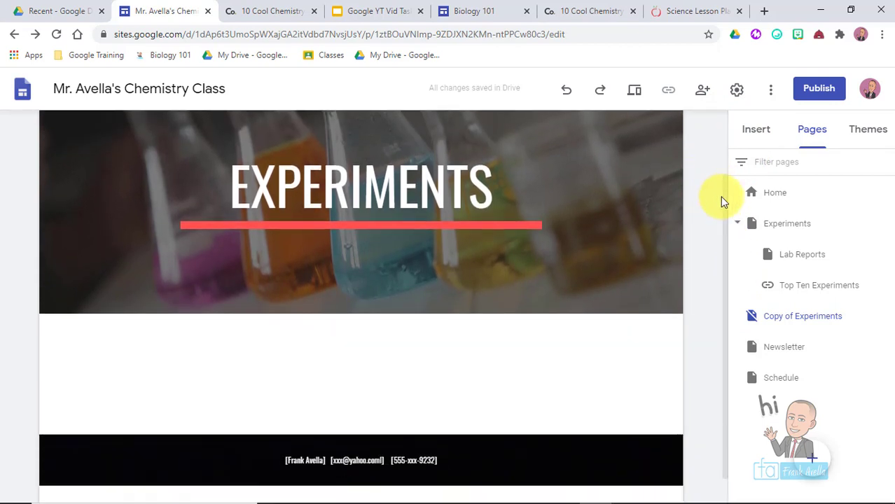
click(756, 133)
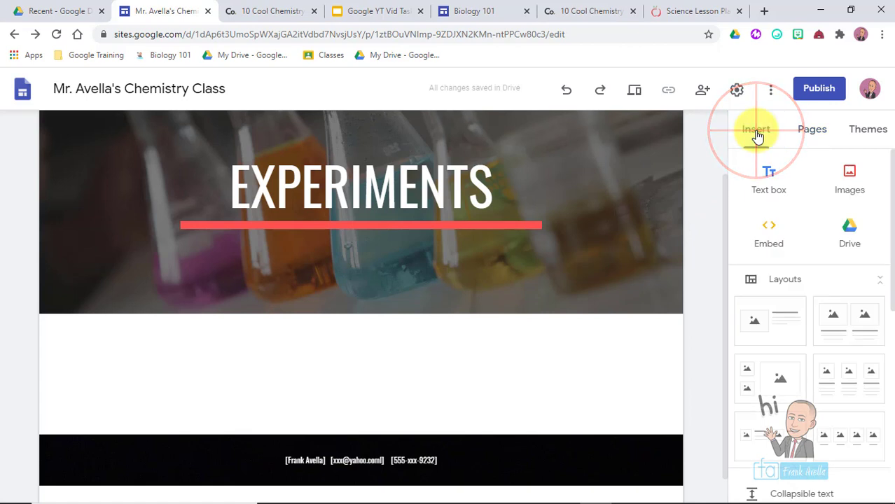
click(769, 183)
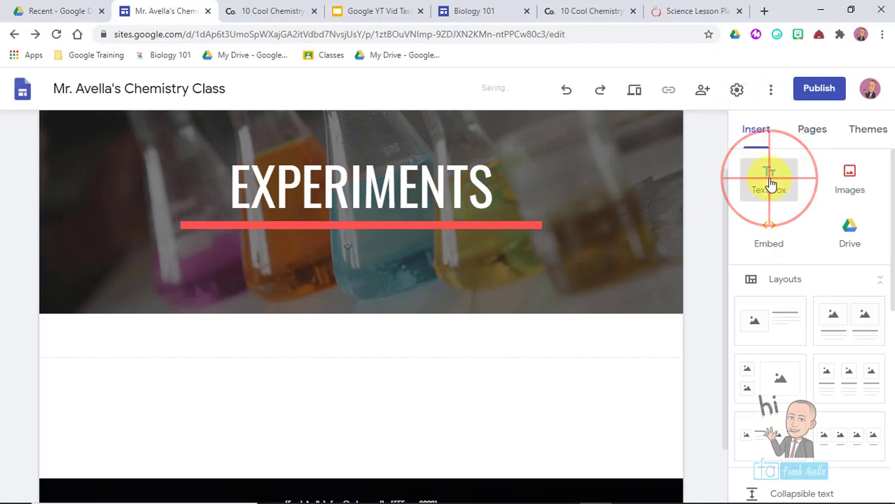
scroll(364, 350, down, 1)
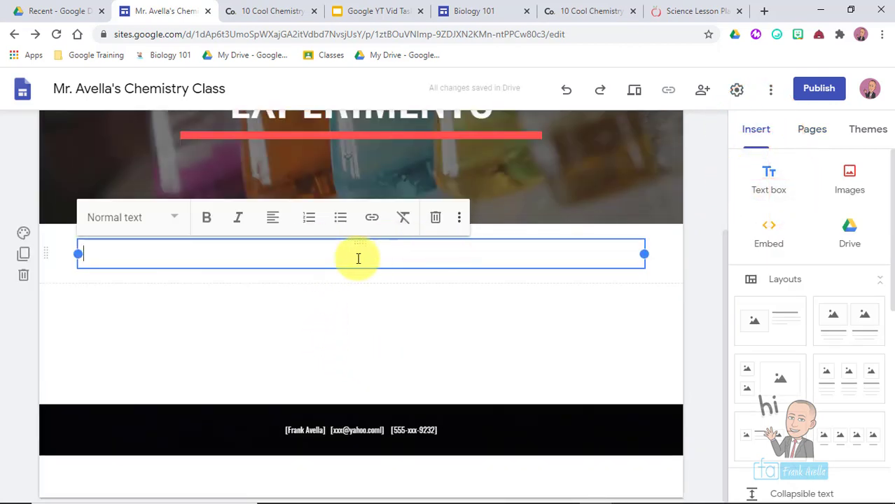
click(177, 222)
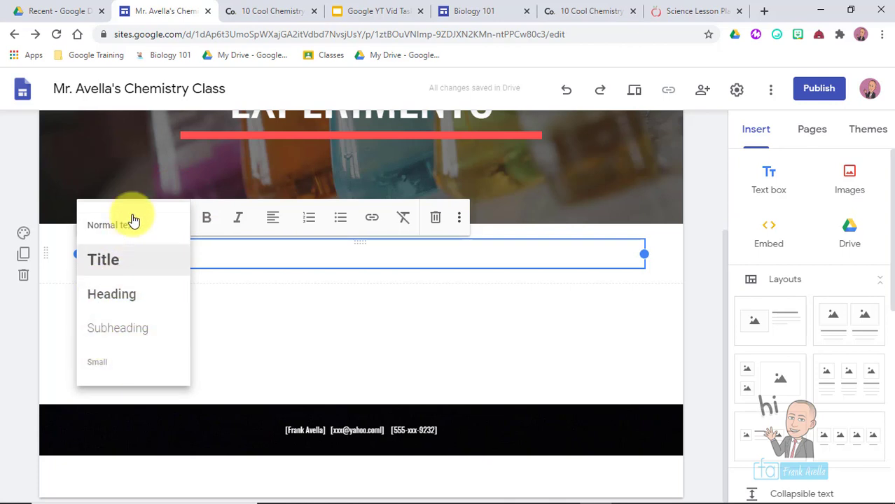
click(131, 267)
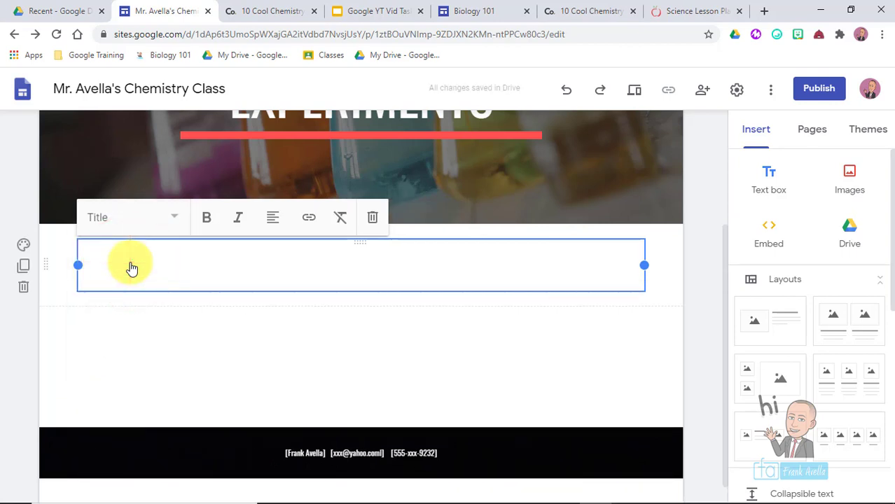
- Type the title 'MR. AVELLA'S EXPERIMENTS FOR 2021', keeping it in Title style
text(MR. AVELLA'S EXPERIMENTS FOR )
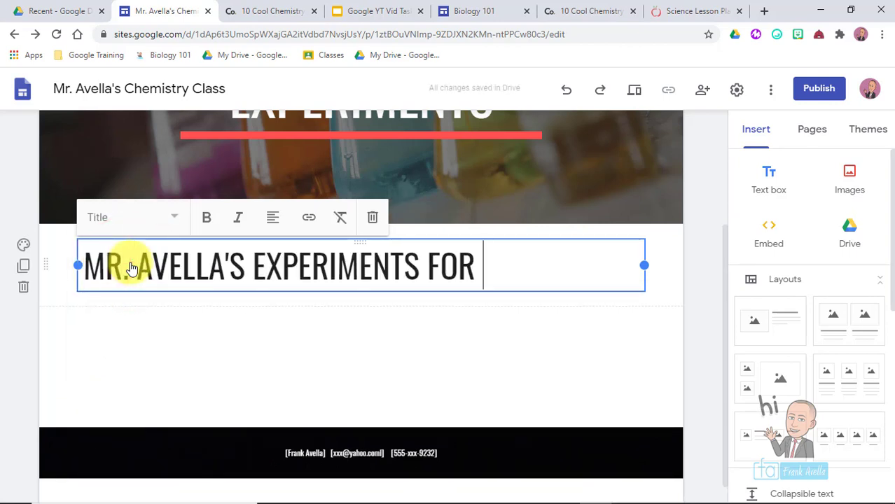
text(2021)
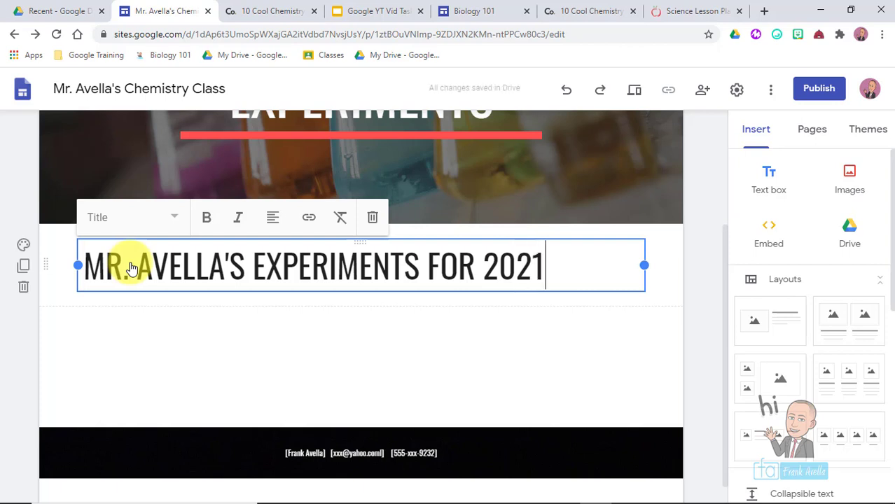
click(133, 267)
key(End)
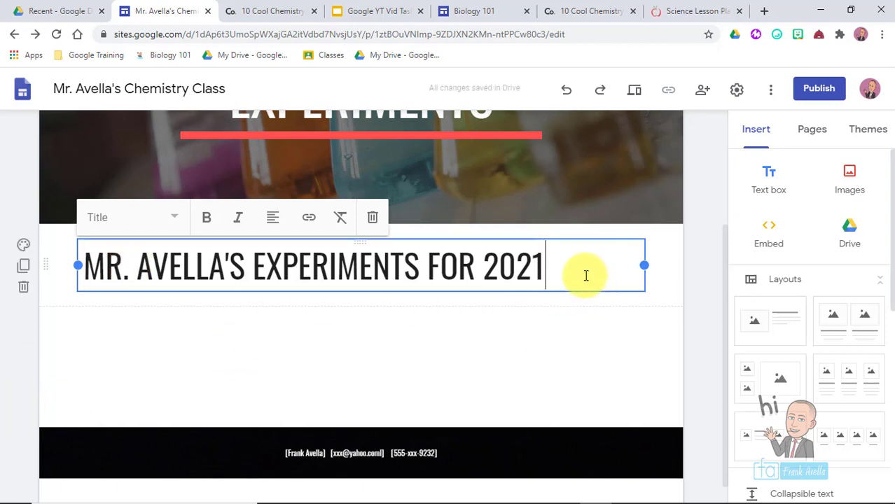
drag(544, 274, 72, 276)
click(174, 217)
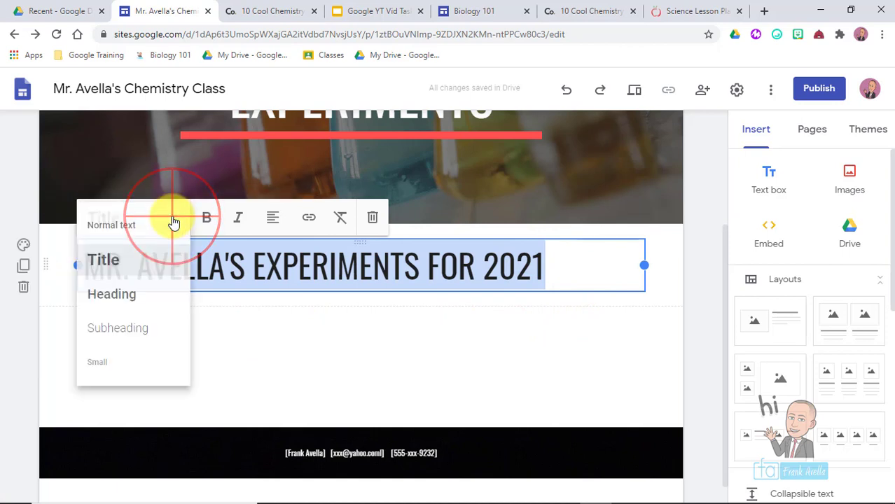
click(144, 297)
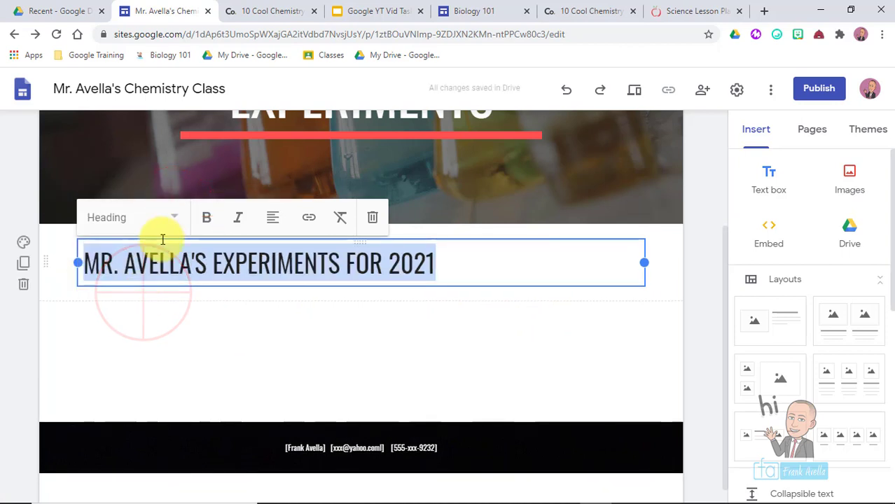
click(169, 218)
click(133, 328)
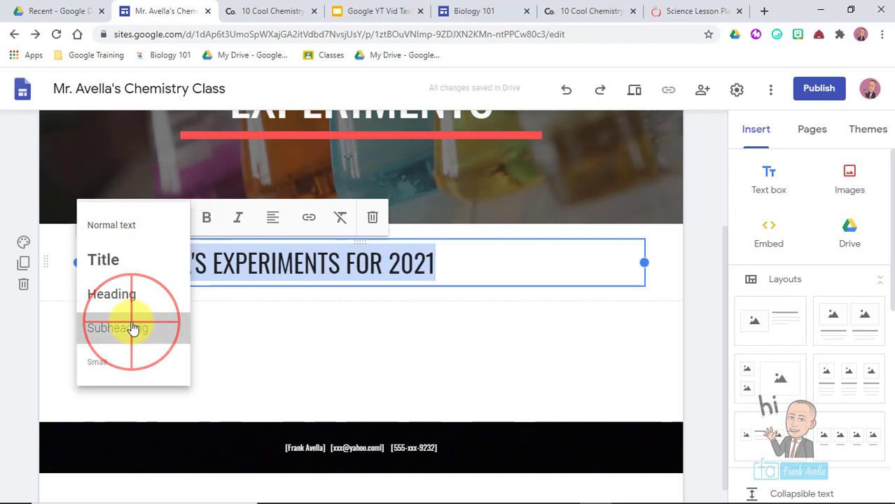
click(175, 217)
click(143, 260)
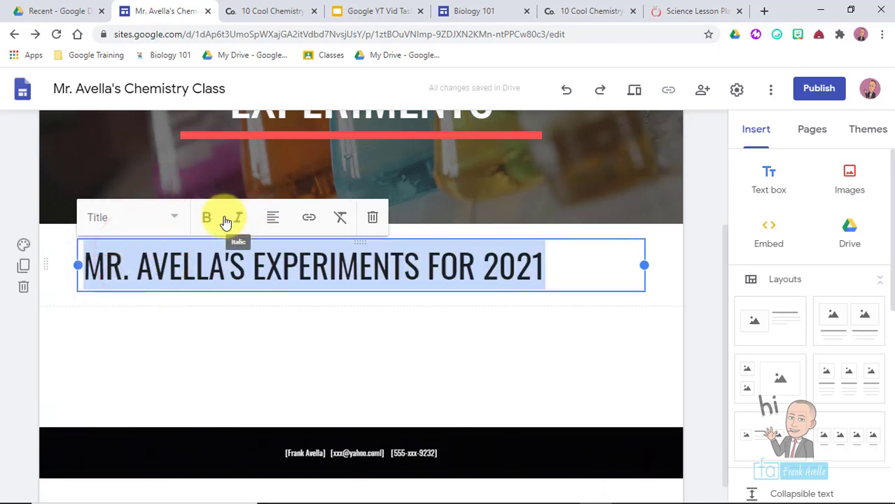
- Centre the title text, leaving it without bold or italic
click(210, 219)
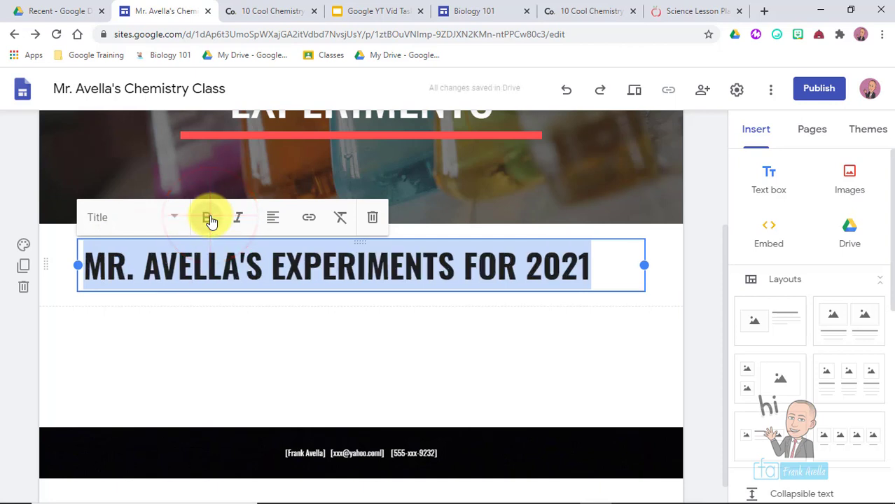
click(238, 218)
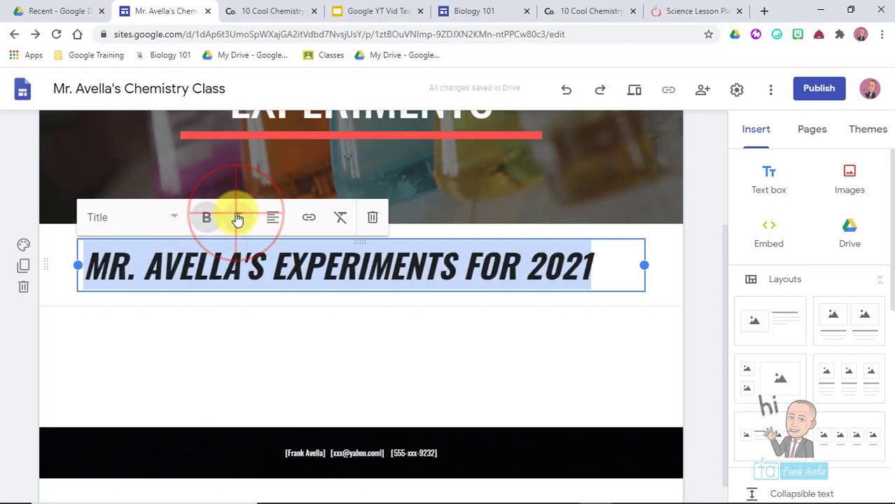
click(273, 221)
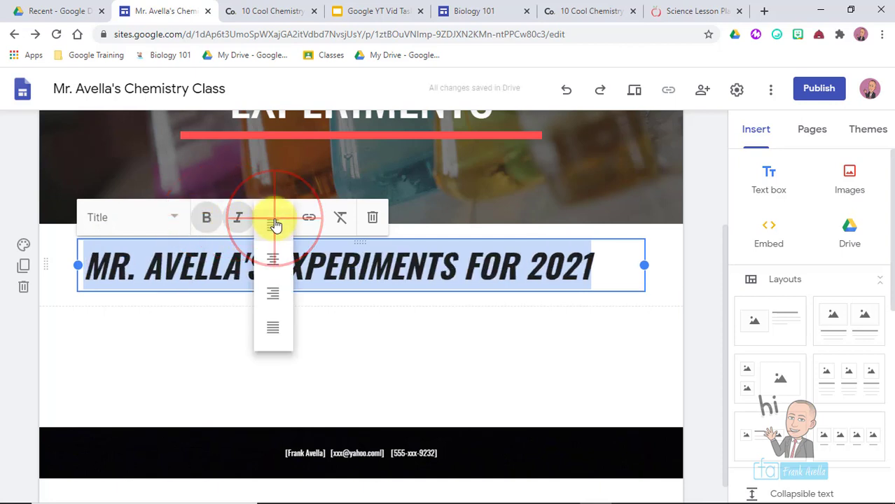
click(273, 260)
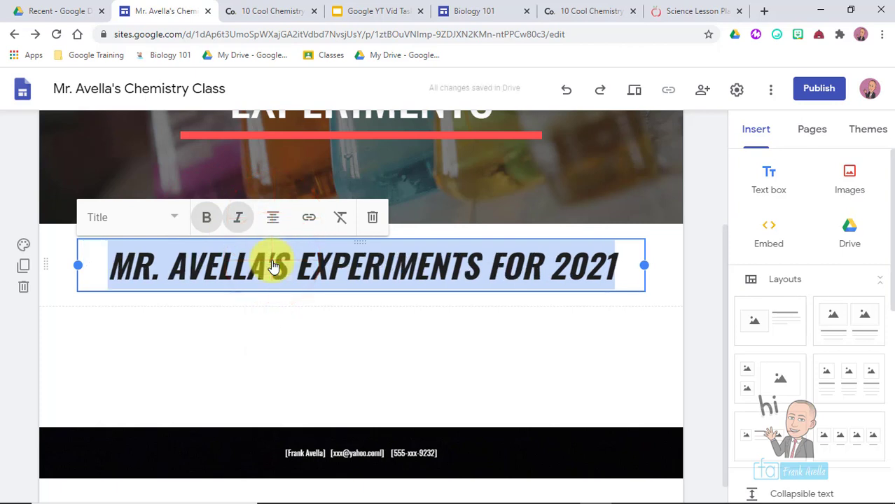
click(241, 216)
click(206, 217)
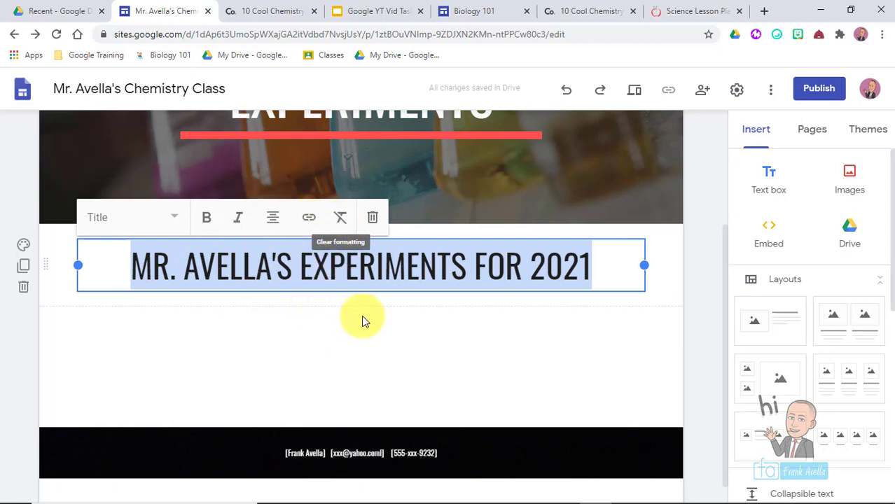
click(449, 329)
click(321, 336)
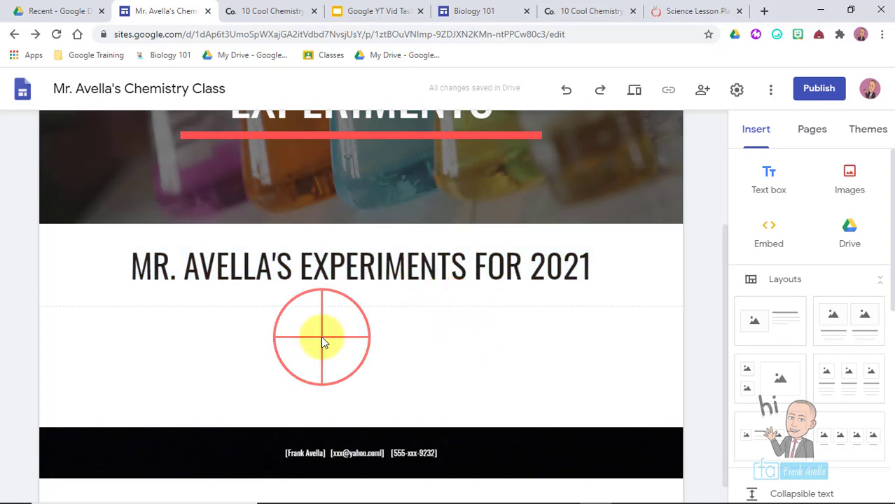
click(226, 371)
click(648, 272)
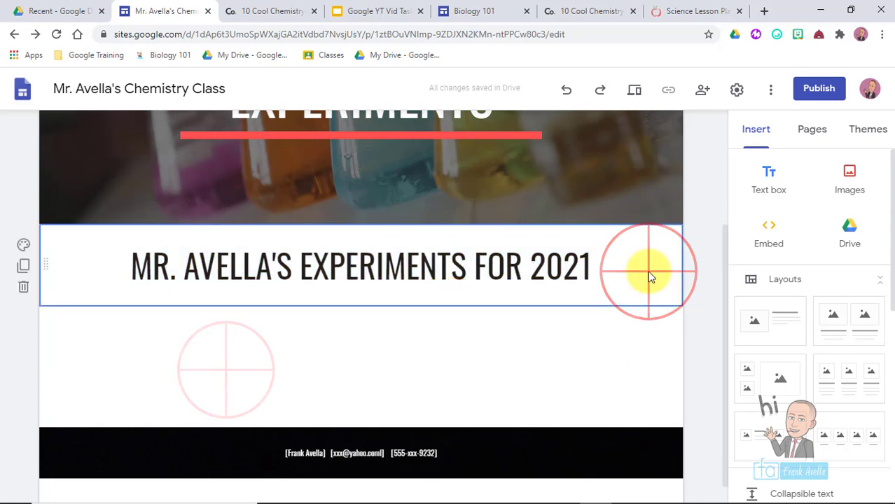
click(594, 390)
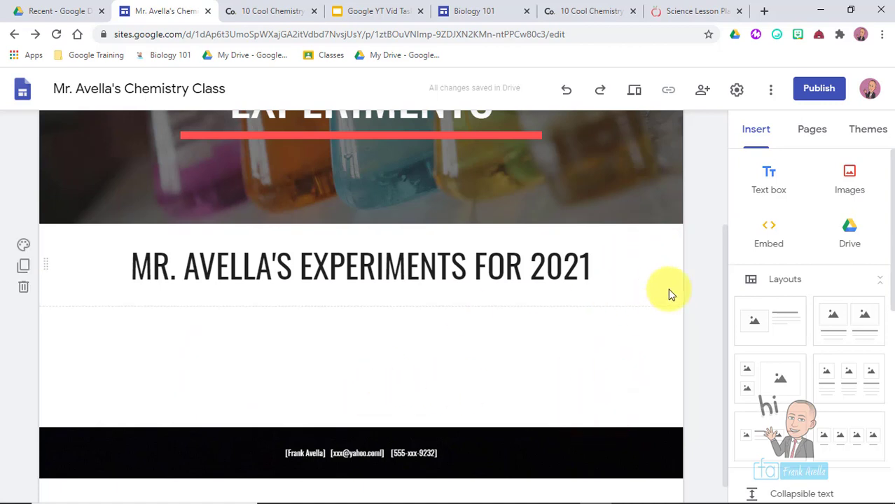
- Add a Heading text box stating the classroom experiments are 100 PERCENT SAFE
click(770, 184)
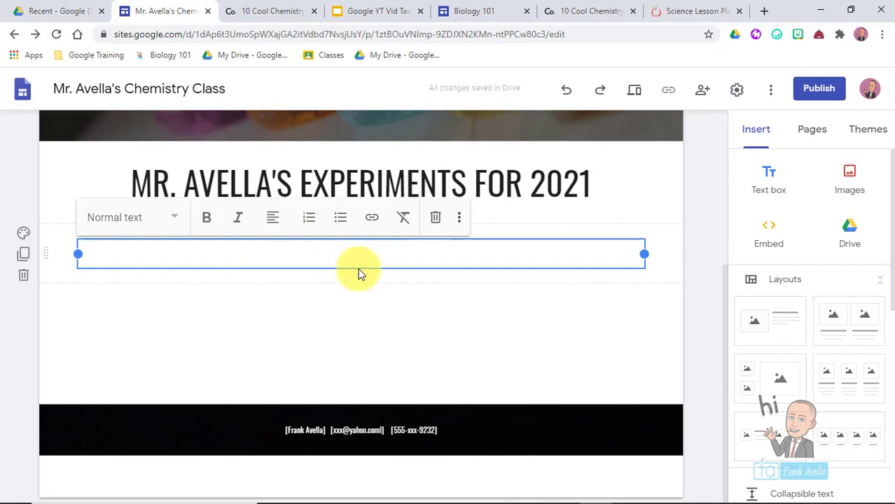
click(179, 218)
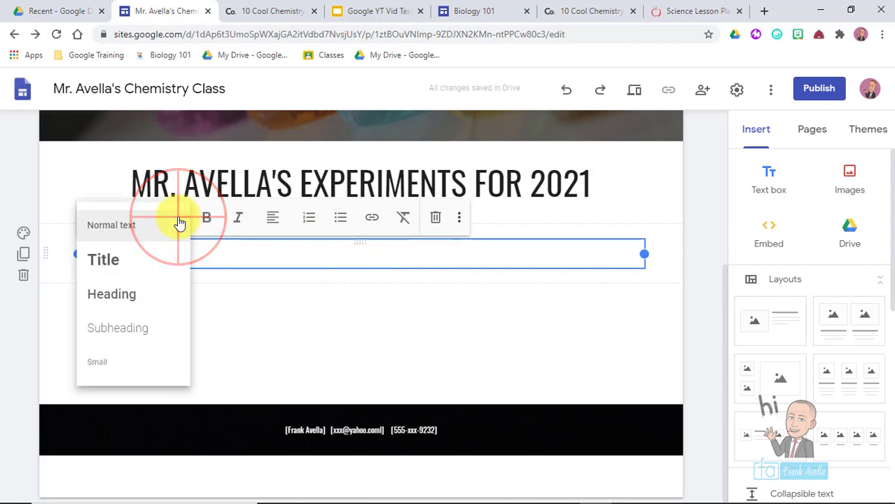
click(145, 297)
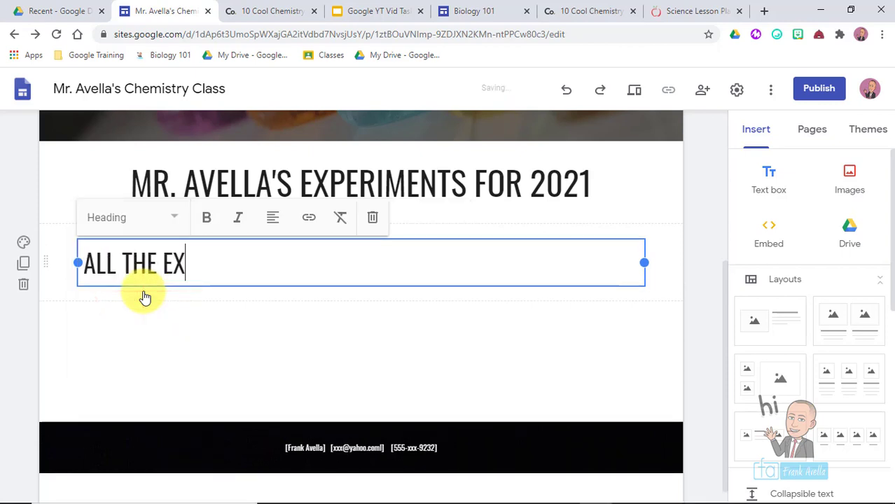
text(ERIMENTS IN MR. AVELLA'S CLASSROOM ARE 100 PERCENT SAFE FOR ALL STUDENTS)
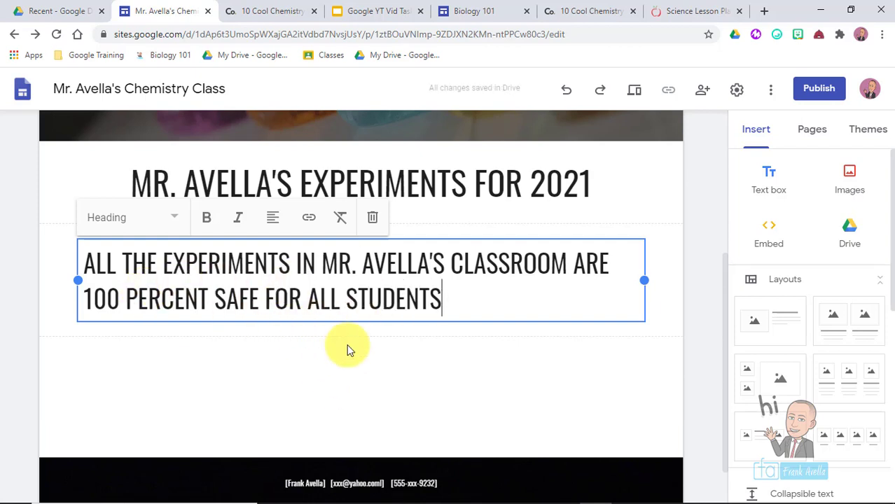
click(451, 384)
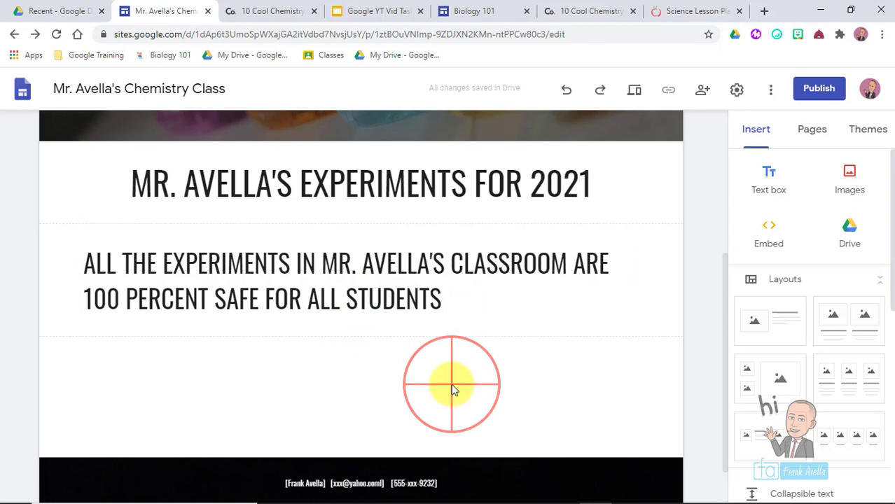
- Change the safety statement's style to Subheading
click(394, 188)
click(359, 289)
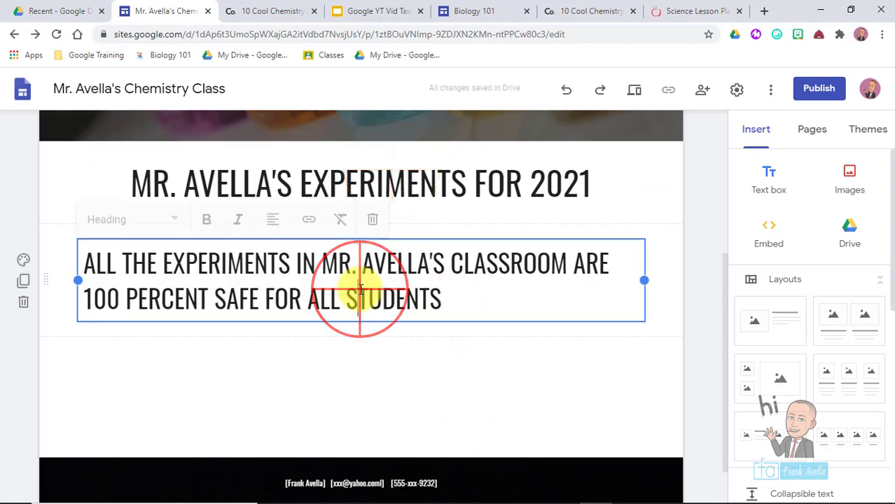
drag(452, 299, 20, 253)
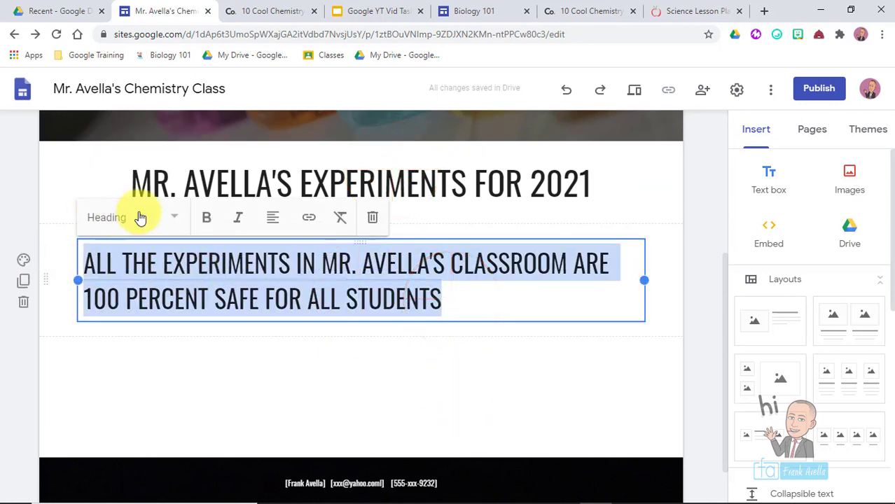
click(175, 217)
click(141, 331)
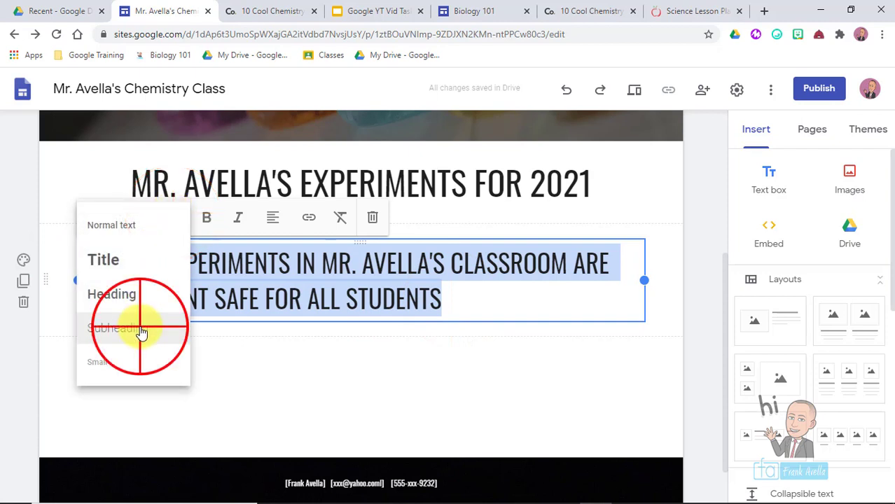
- Replace ' PERCENT' with '%' in the safety line
click(532, 259)
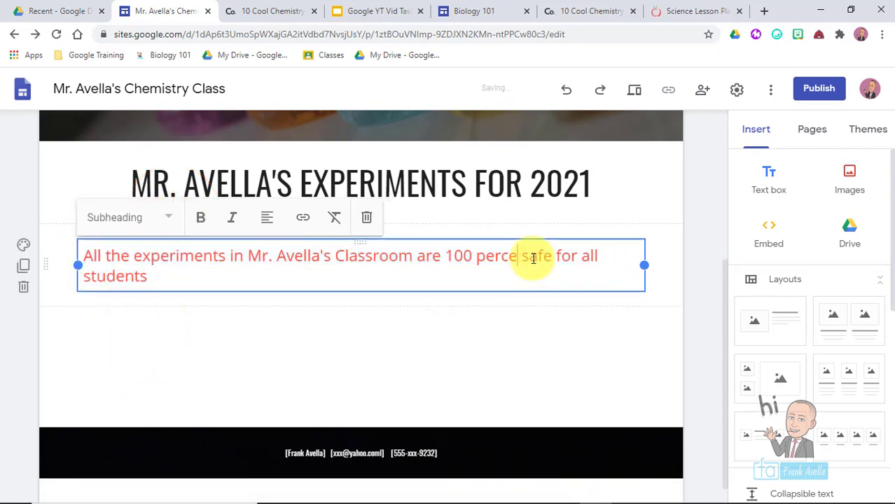
key(BackSpace)
key(BackSpace)
key(BackSpace)
text(%)
key(Escape)
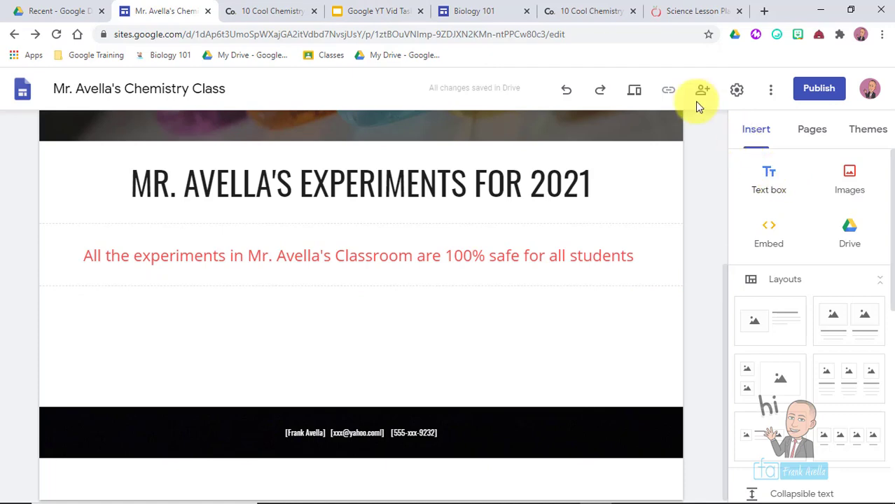
click(378, 10)
- Highlight 'Add Section Layouts' in the Slides task list and return to the Sites editor
click(369, 287)
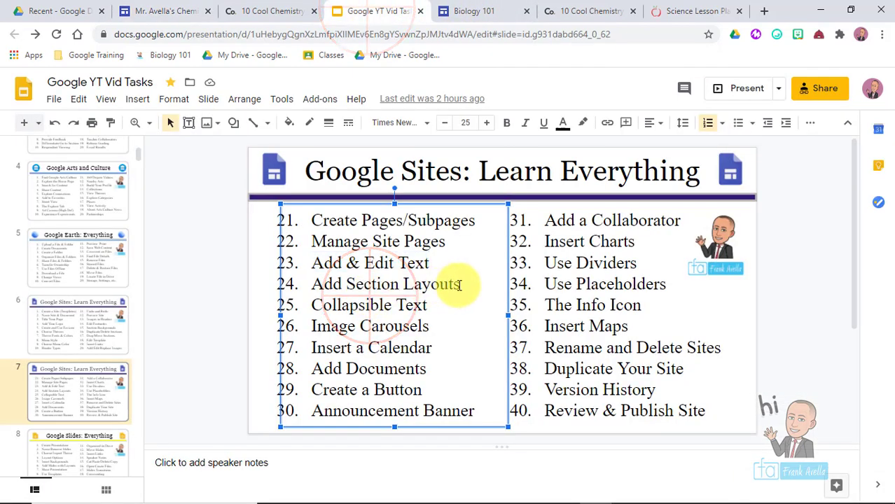
drag(457, 284, 327, 275)
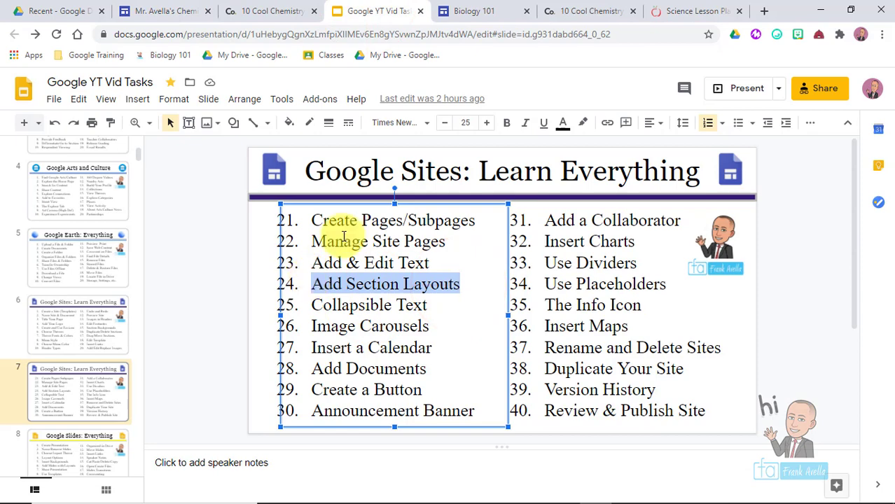
click(175, 10)
drag(721, 348, 719, 371)
click(281, 336)
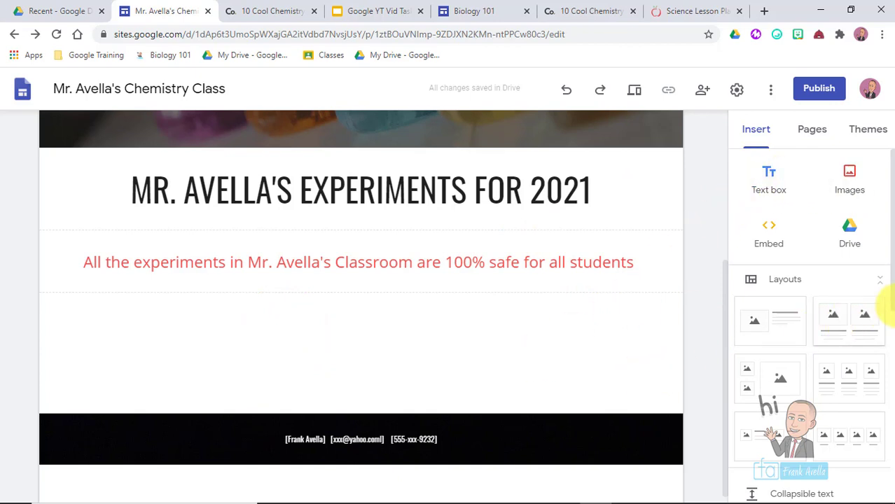
- Insert an image-and-text layout section from the Insert panel
click(755, 130)
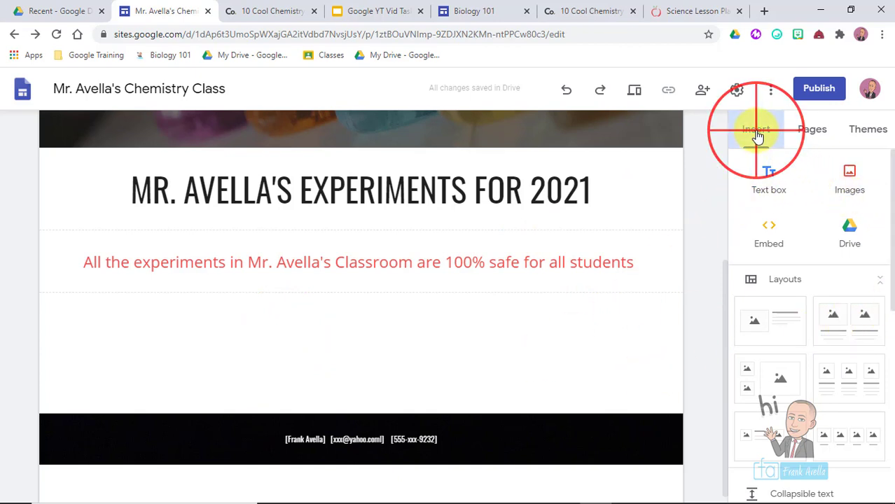
click(803, 140)
click(756, 130)
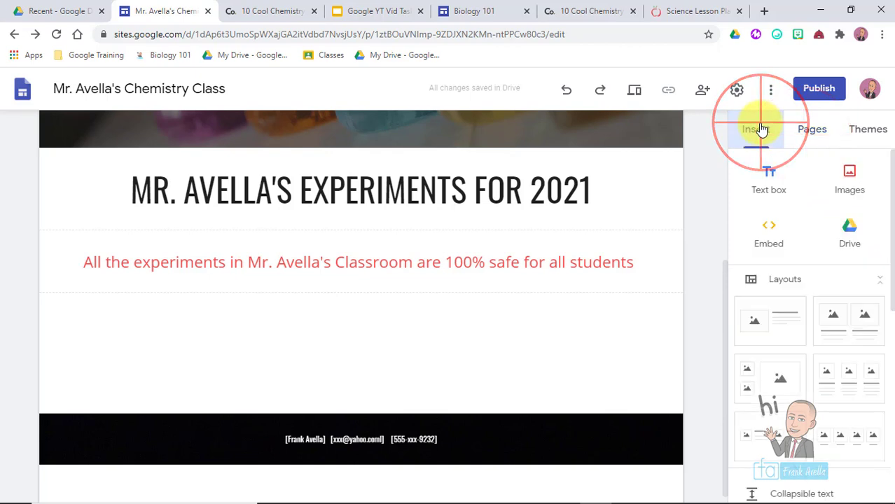
click(887, 172)
scroll(845, 183, down, 1)
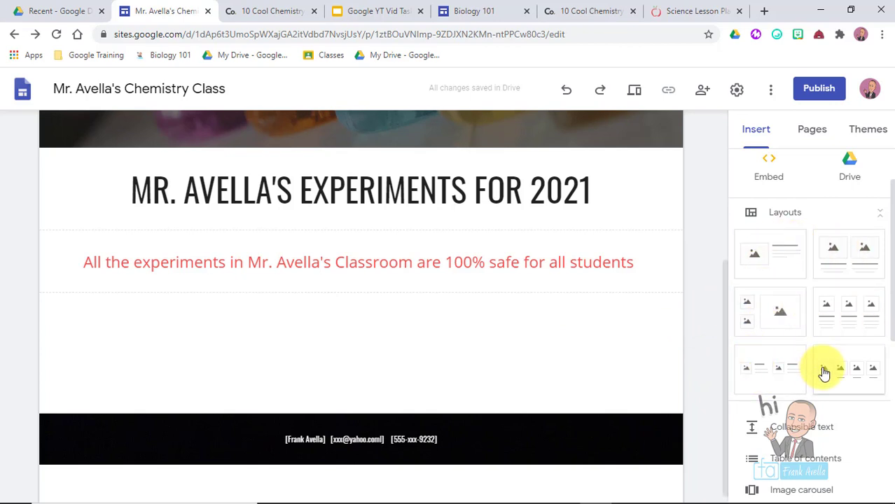
click(779, 268)
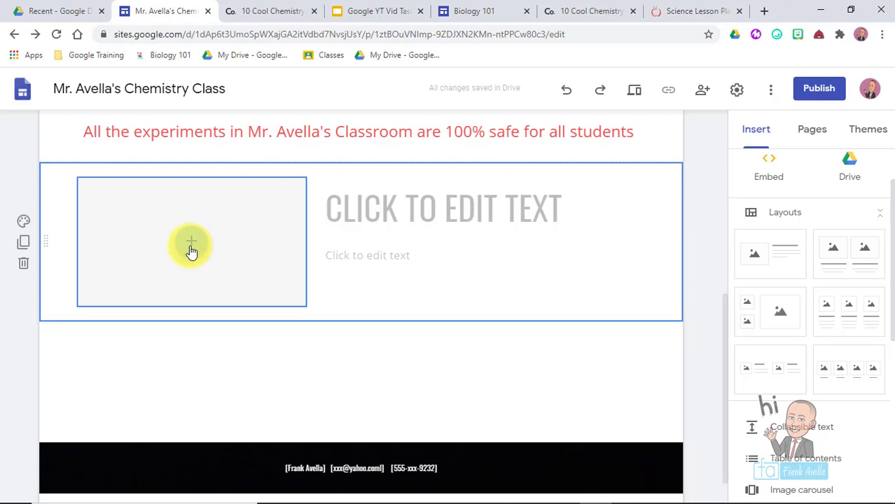
- Title the section THE CARBON SNAKE and describe the teacher's carbon snake experiment video
click(437, 204)
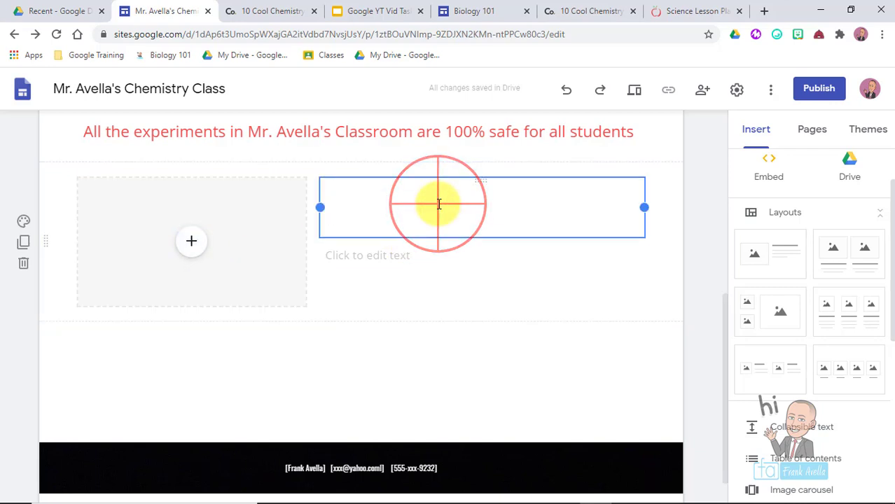
text(THE CARBON SNAKE)
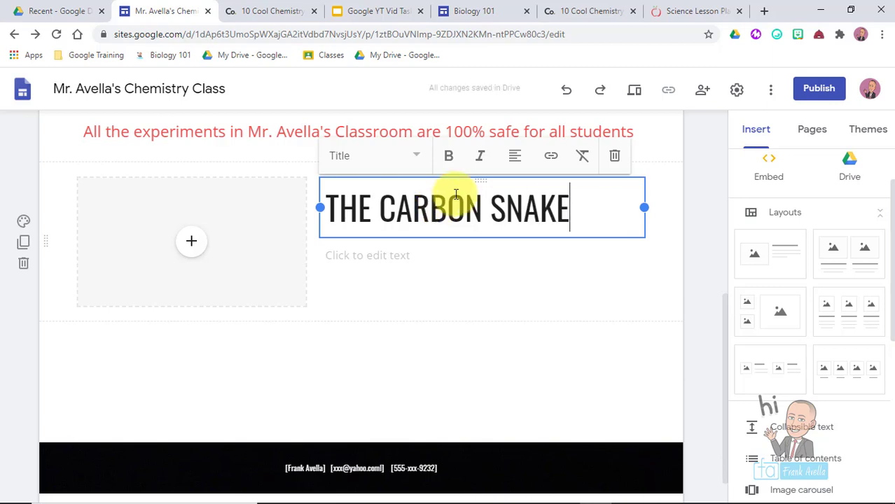
click(430, 252)
text(To the left is a vi)
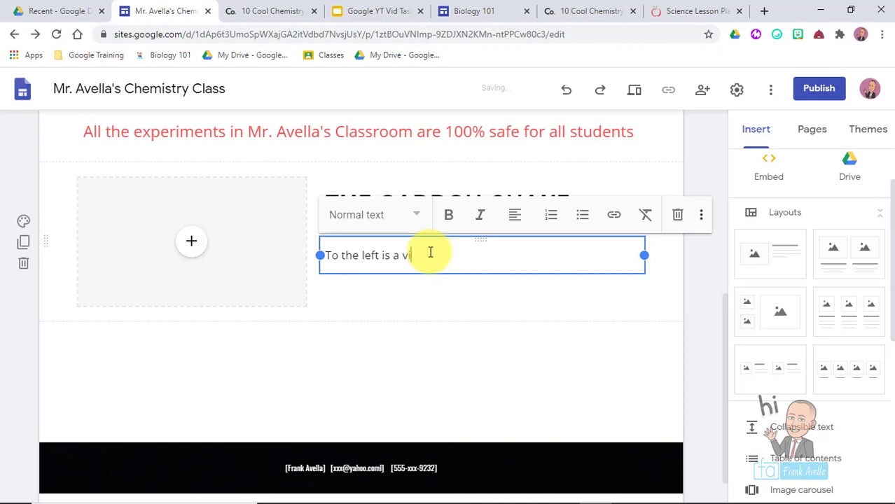
text(deo of Mr. Avella performing the carbon snake expe)
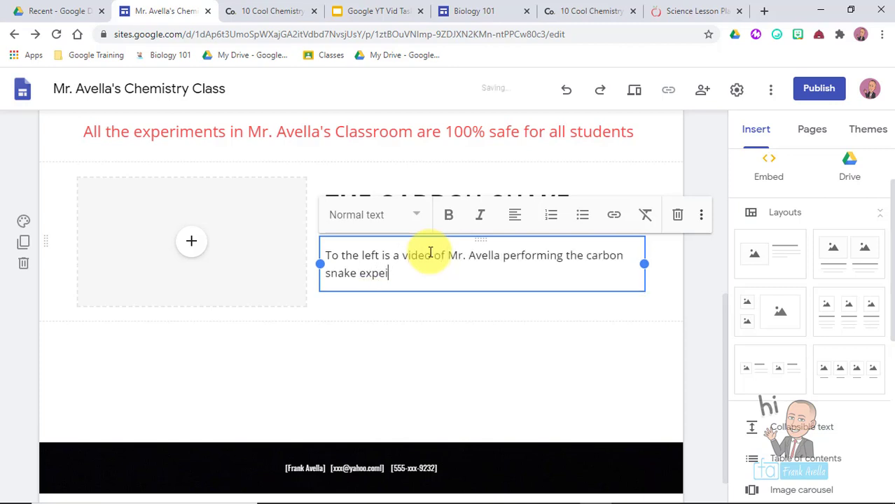
text(riment for all his students in Chemistry class)
- Apply the Subheading style to the description paragraph
drag(626, 279, 266, 210)
click(422, 213)
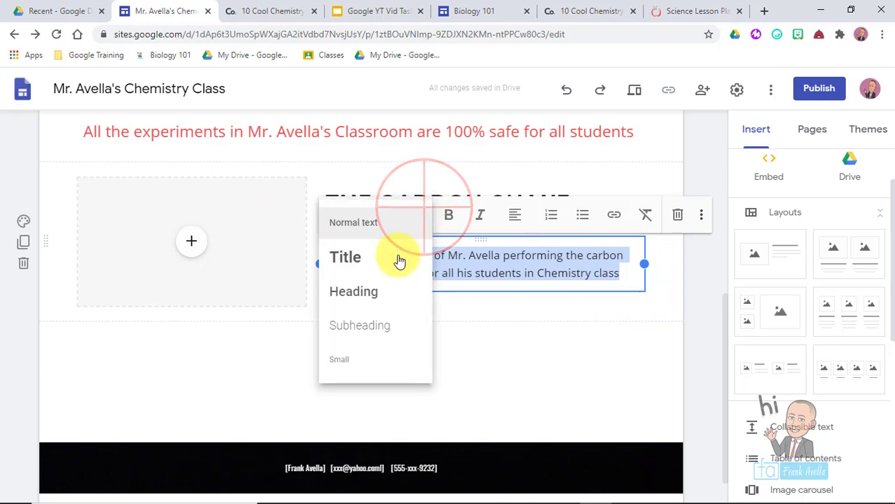
click(405, 334)
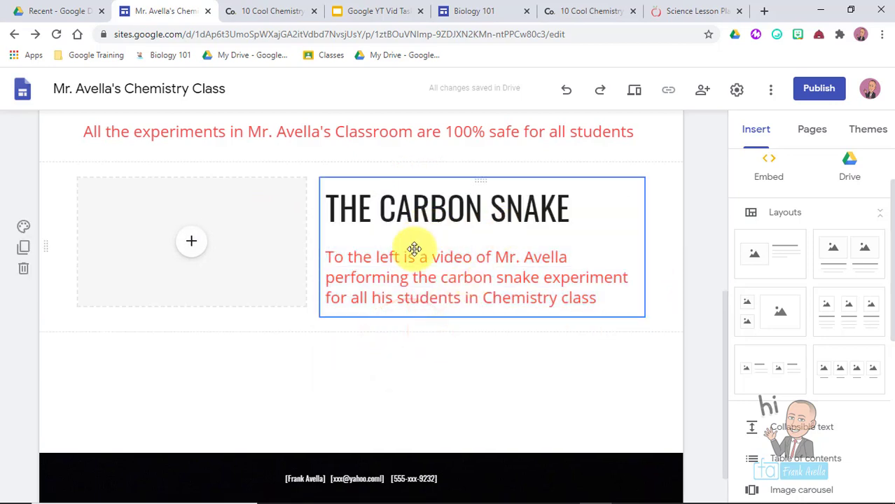
click(406, 279)
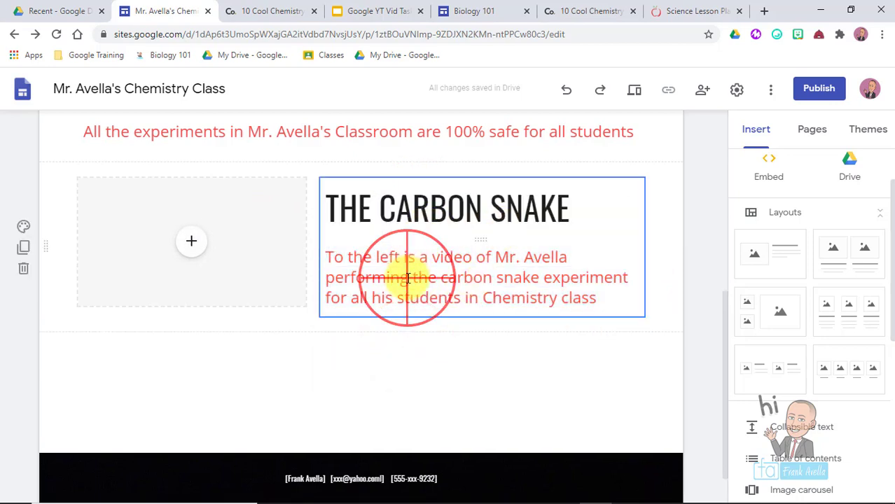
click(399, 181)
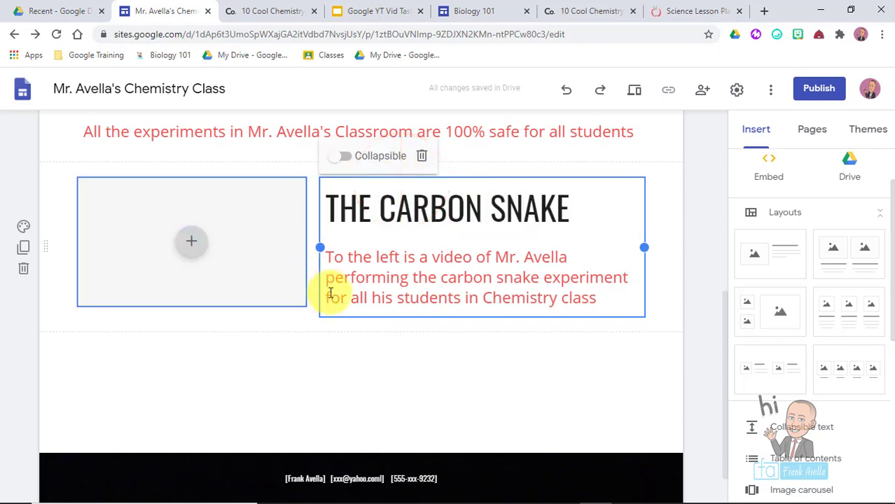
click(190, 241)
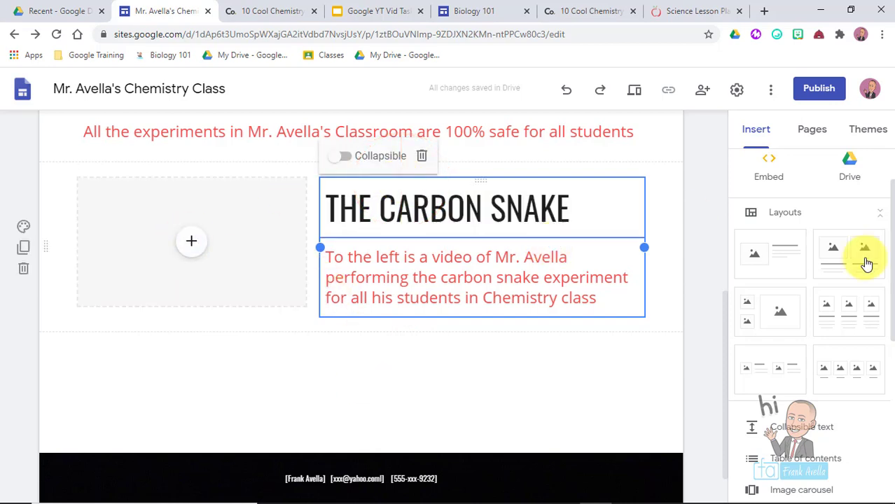
- Fill the image slot with the YouTube video 'Sugar Snake Experiment (Chemistry)' from a 'carbon snake' search
click(192, 244)
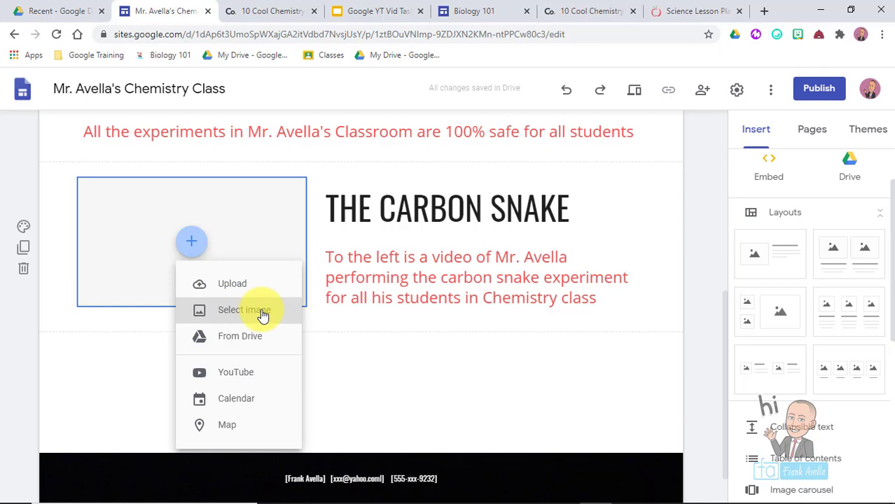
click(243, 373)
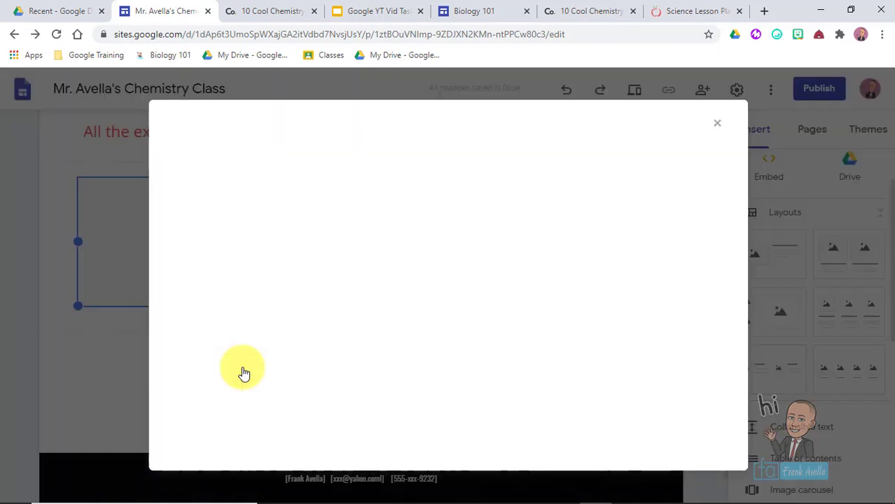
text(carbon snake)
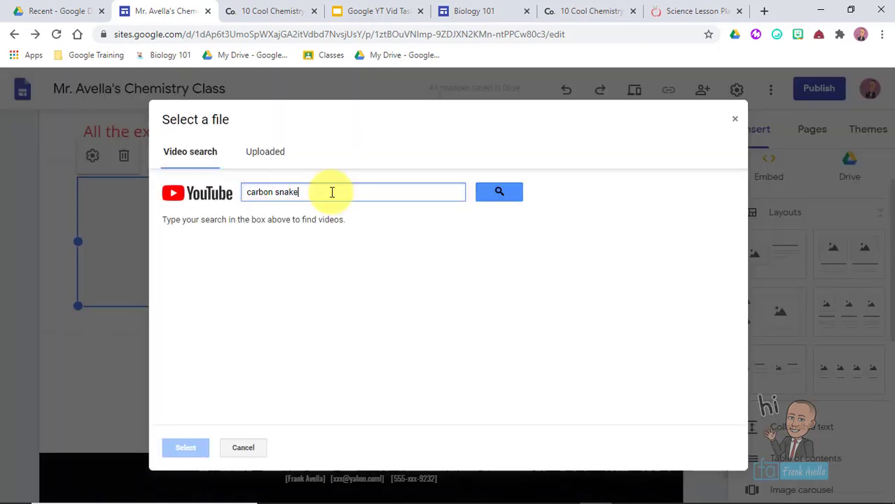
key(Return)
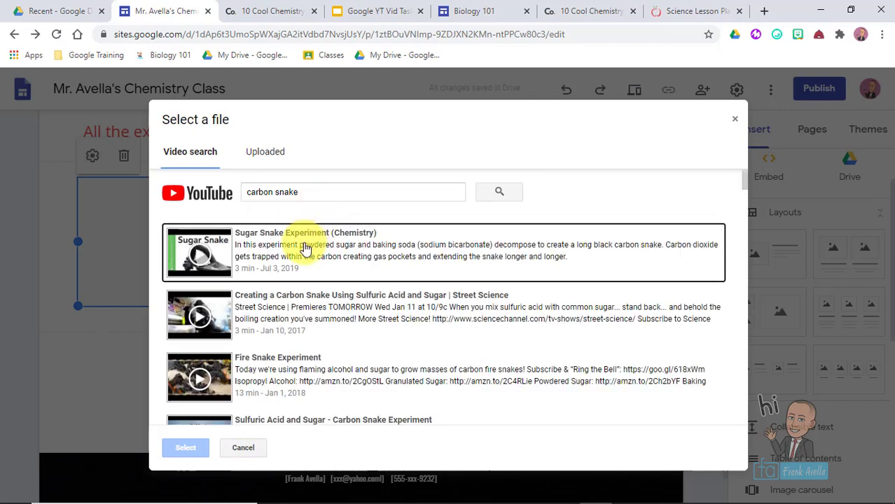
click(304, 248)
click(197, 448)
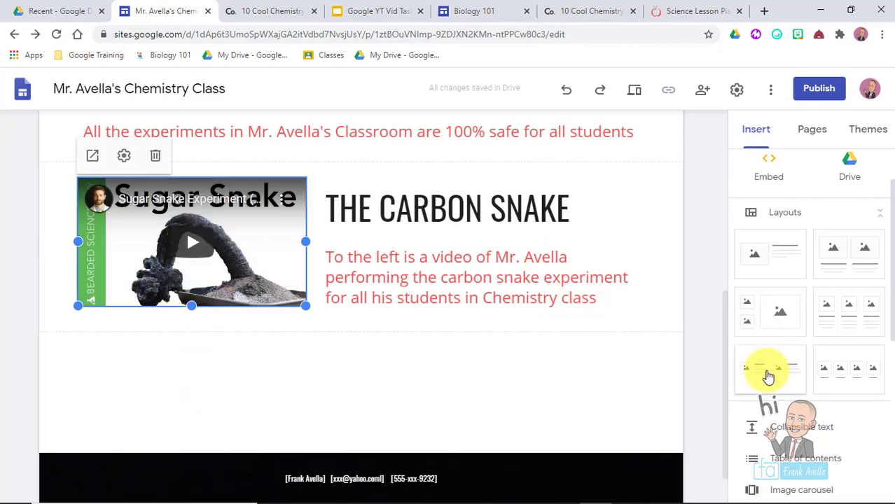
drag(723, 406, 689, 211)
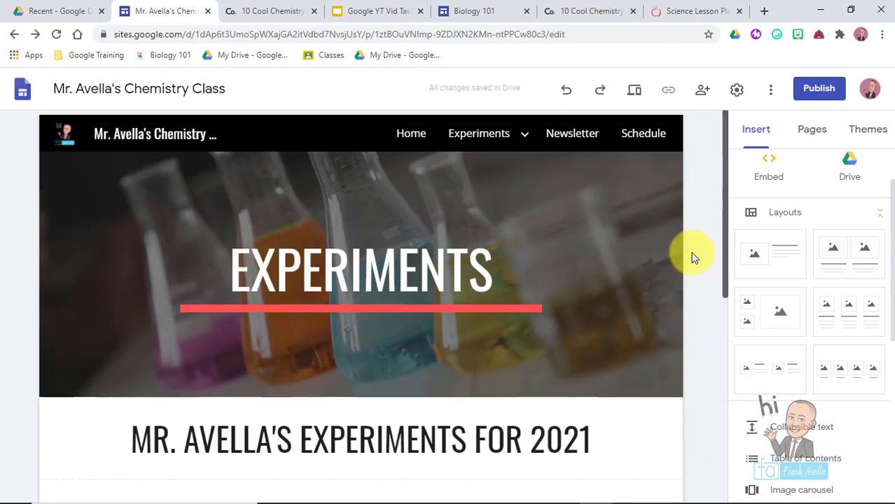
- Add a four-column image section below the carbon snake video
scroll(201, 354, down, 4)
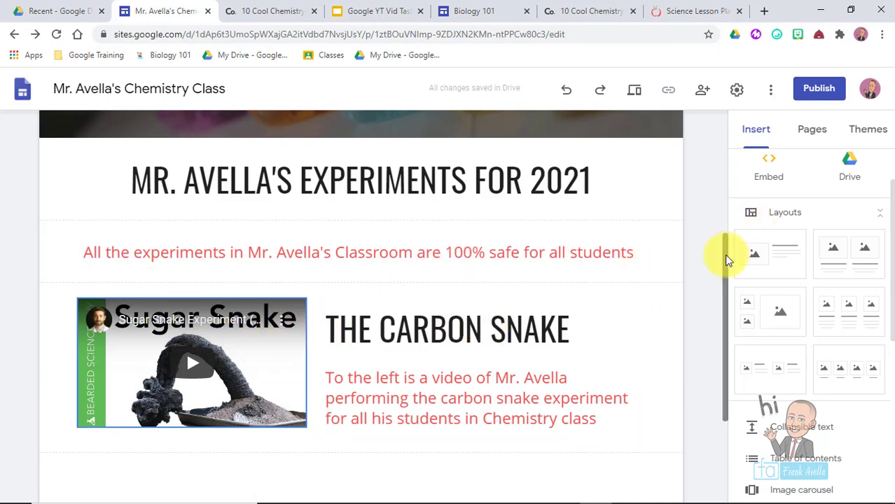
drag(729, 254, 701, 350)
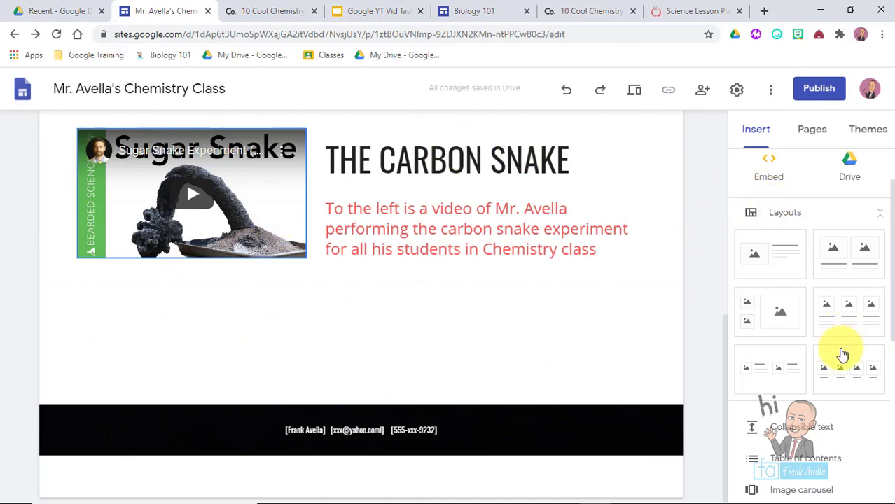
click(842, 368)
click(723, 348)
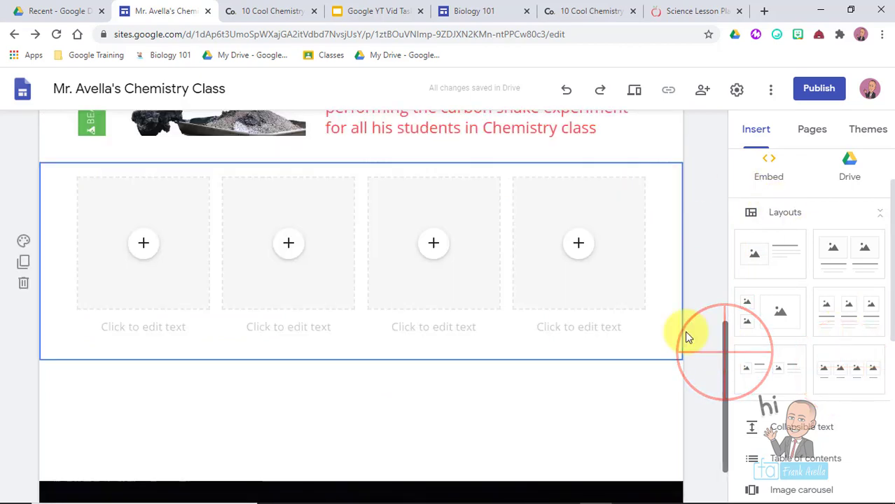
click(155, 338)
- Caption the cards Elephant Toothpaste, Mentos Volcano, Tittration Lab and Perfume Lab
click(169, 329)
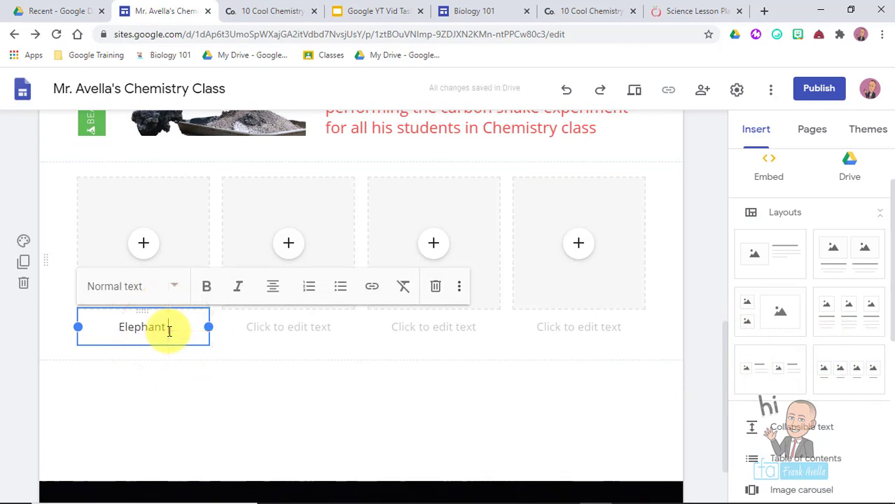
text(Elephant Toothpaste)
click(292, 331)
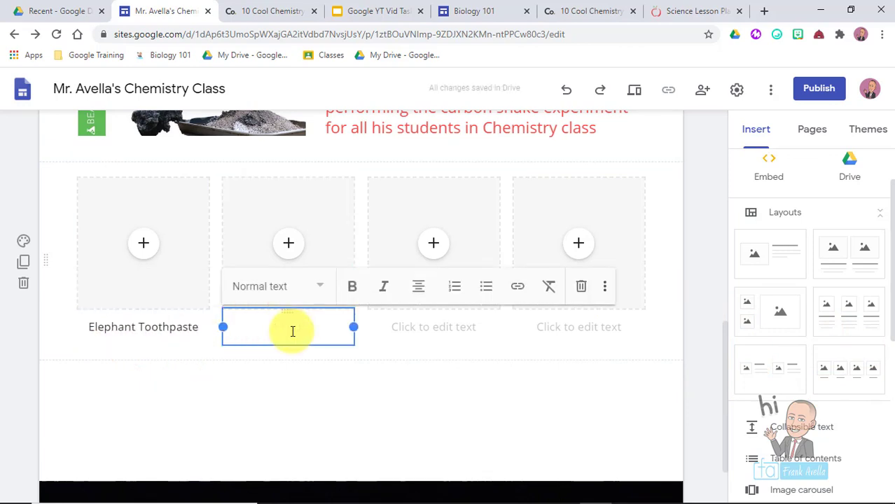
text(Me)
click(554, 330)
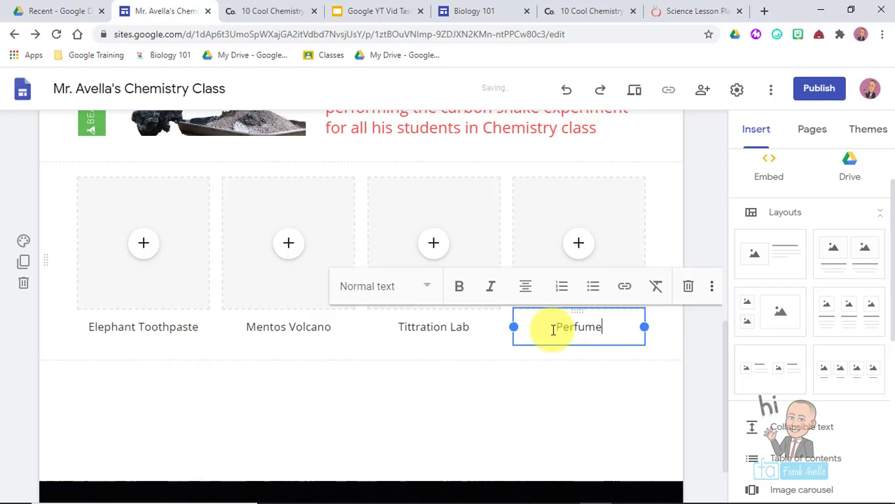
click(701, 218)
drag(719, 360, 717, 375)
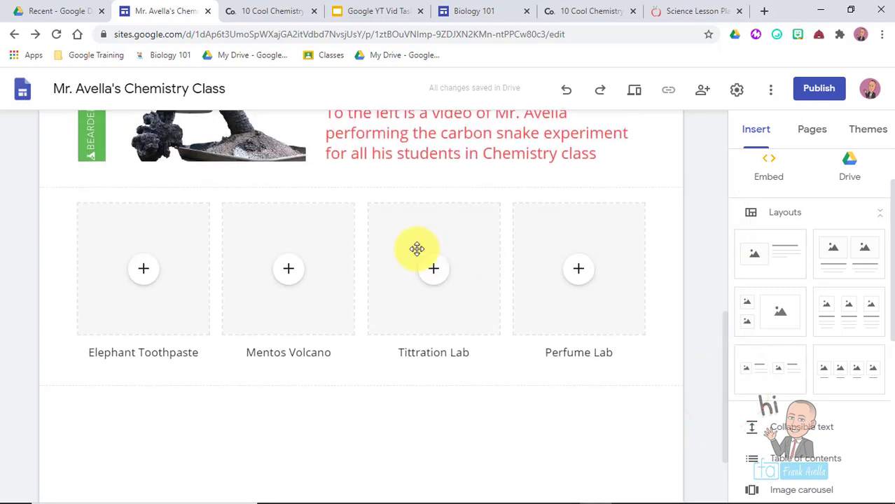
click(151, 280)
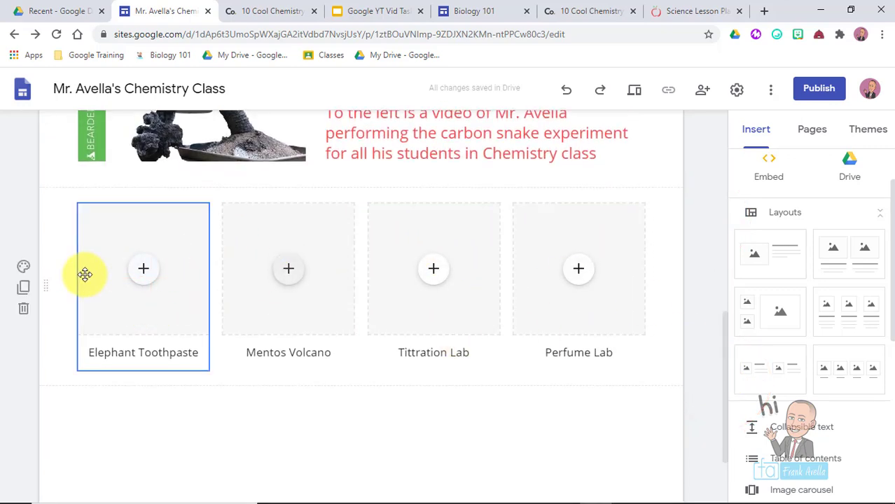
- Insert a Google Images photo of students doing the elephant toothpaste experiment into the first card
click(141, 277)
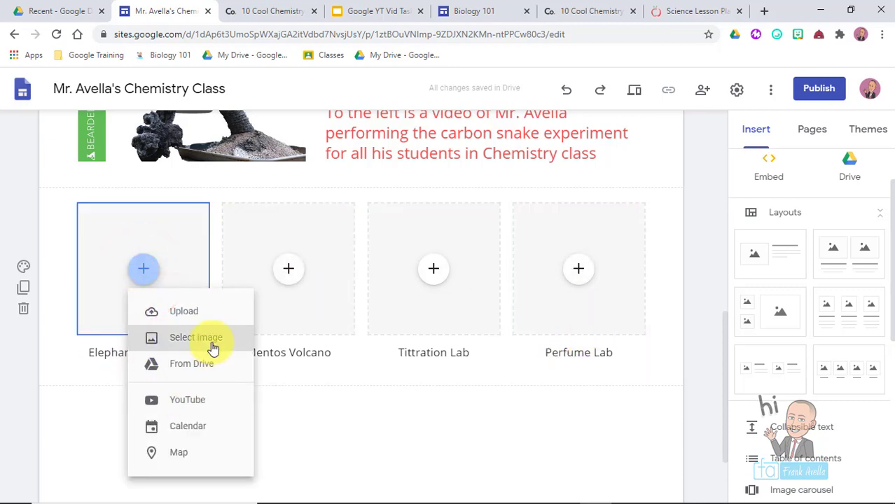
click(212, 345)
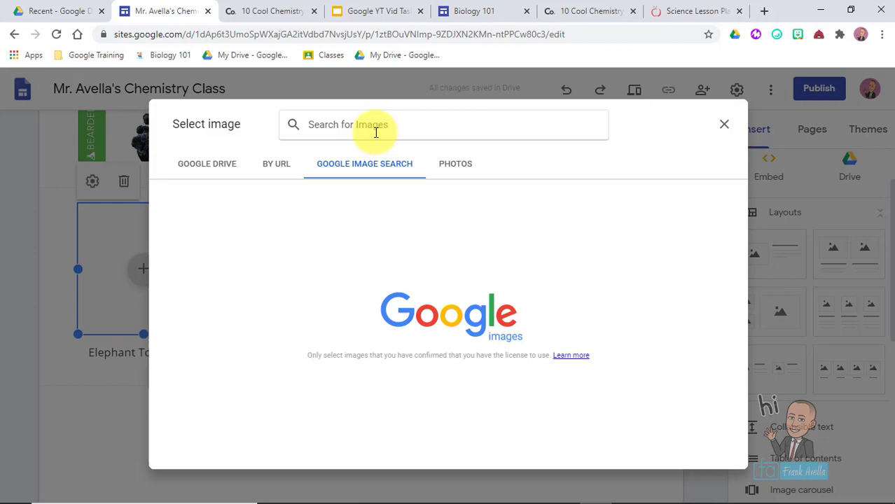
text(elephant toothpase)
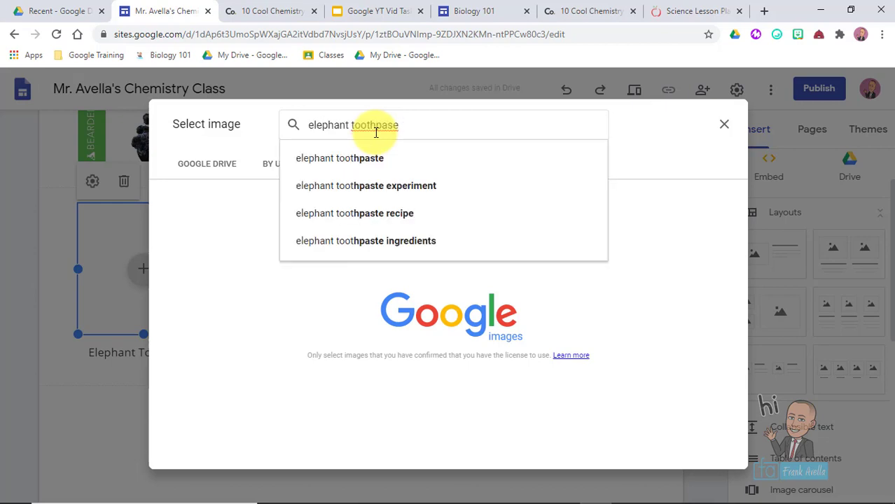
key(Down)
key(Return)
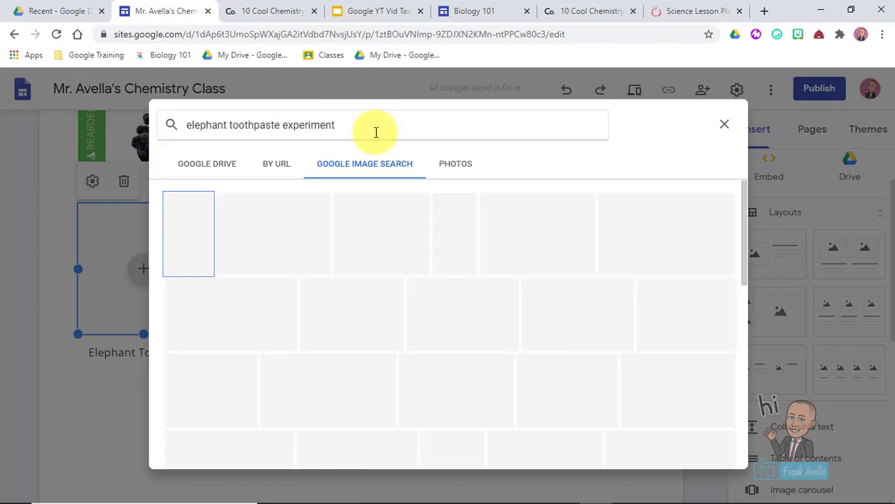
click(378, 263)
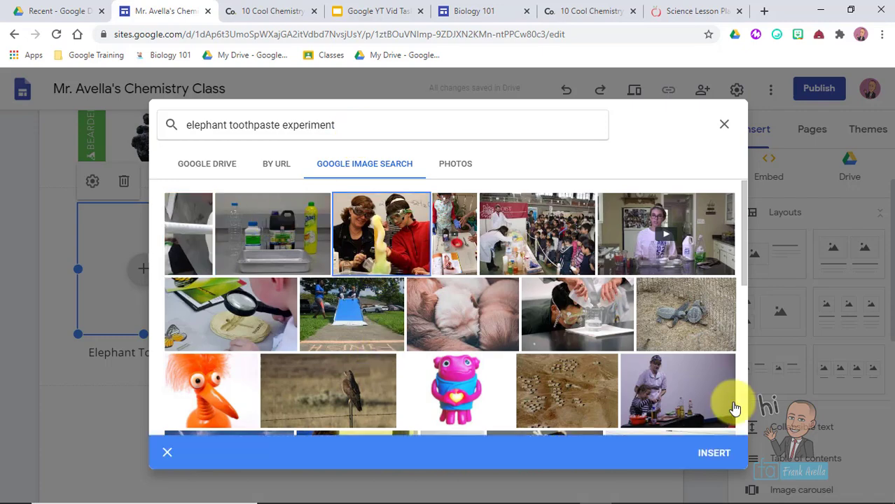
click(712, 458)
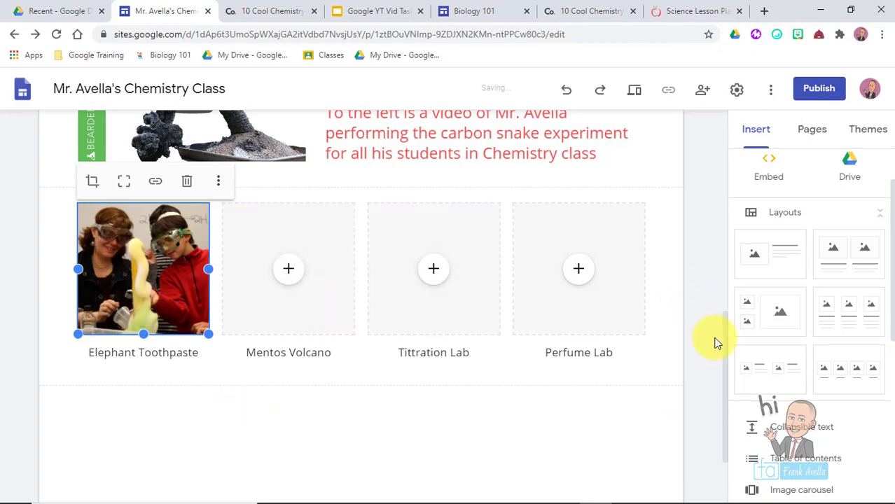
drag(728, 349, 709, 315)
click(127, 450)
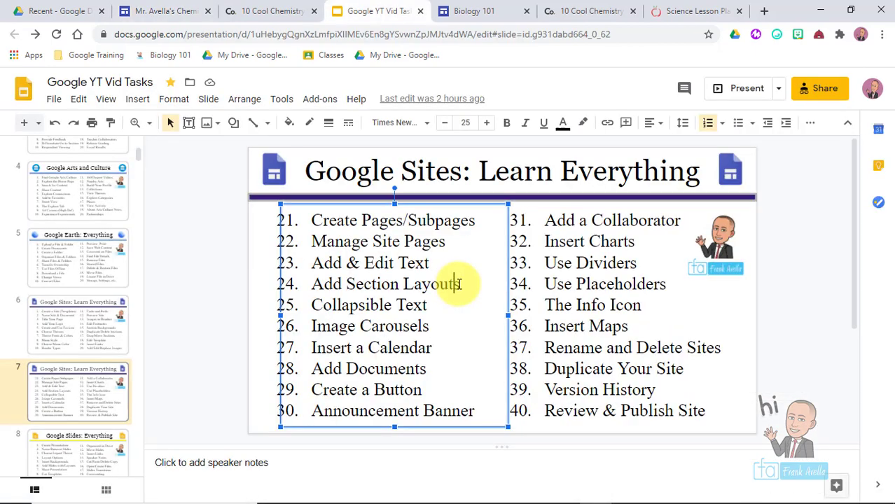
- Mark Add Section Layouts and Collapsible Text on the Slides task list
drag(458, 283, 315, 278)
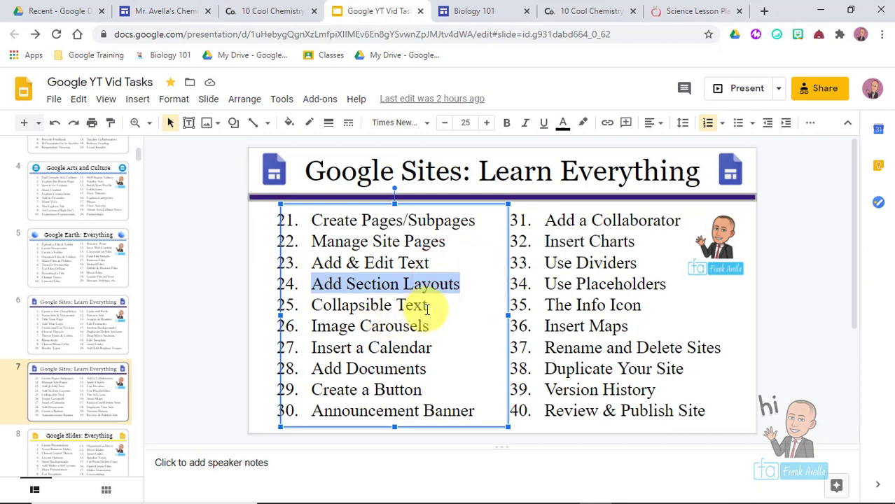
click(426, 308)
drag(426, 308, 300, 306)
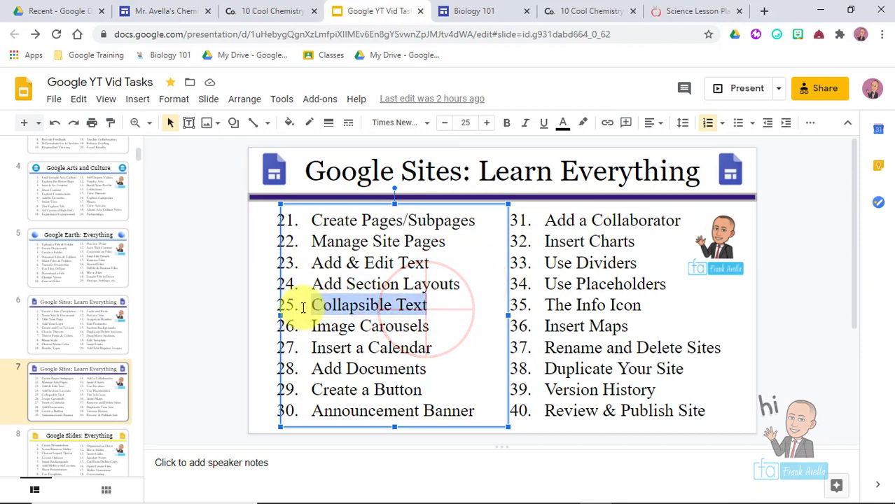
click(410, 322)
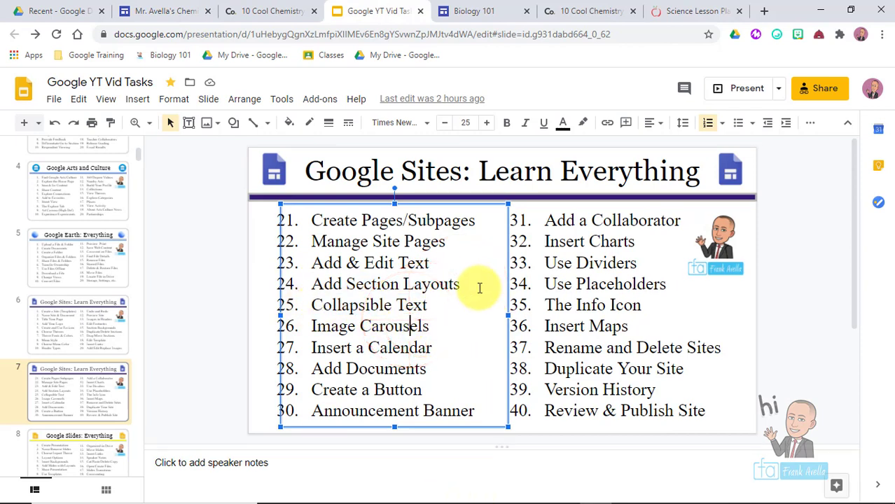
- Back in the site editor, add a Collapsible text section below the experiment cards
click(147, 7)
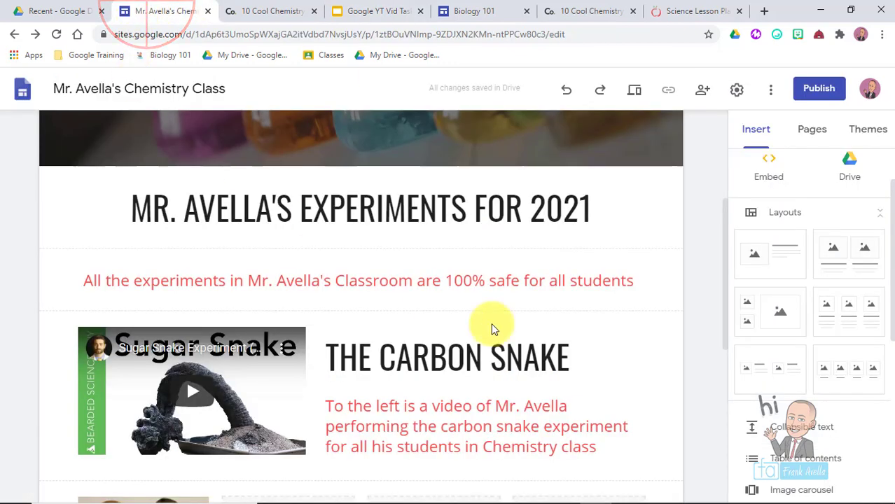
drag(721, 231, 721, 406)
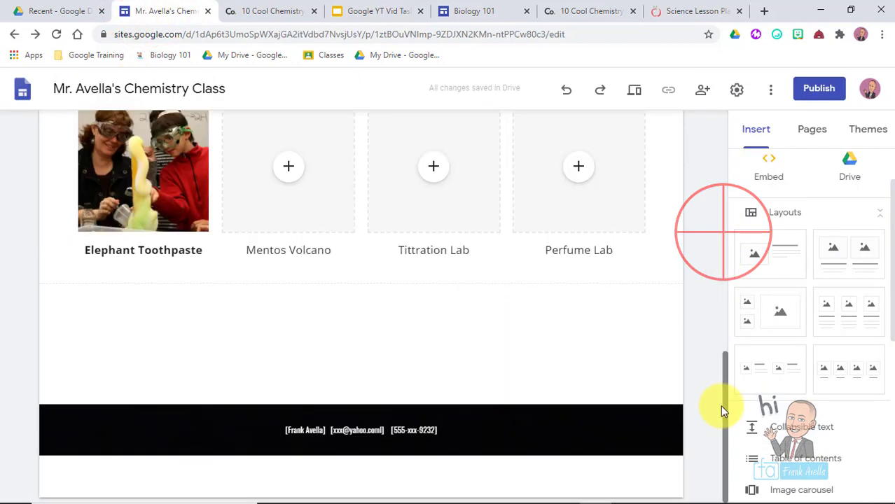
click(303, 322)
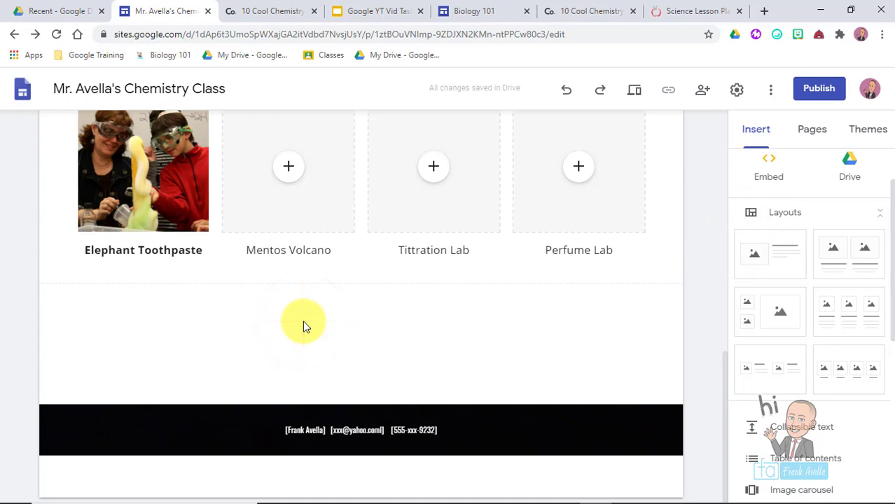
click(752, 129)
click(802, 137)
click(769, 135)
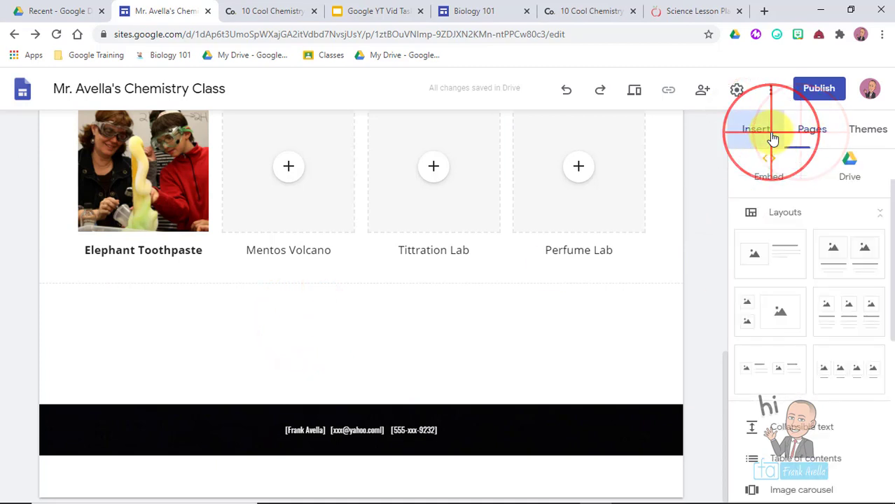
drag(883, 208, 887, 301)
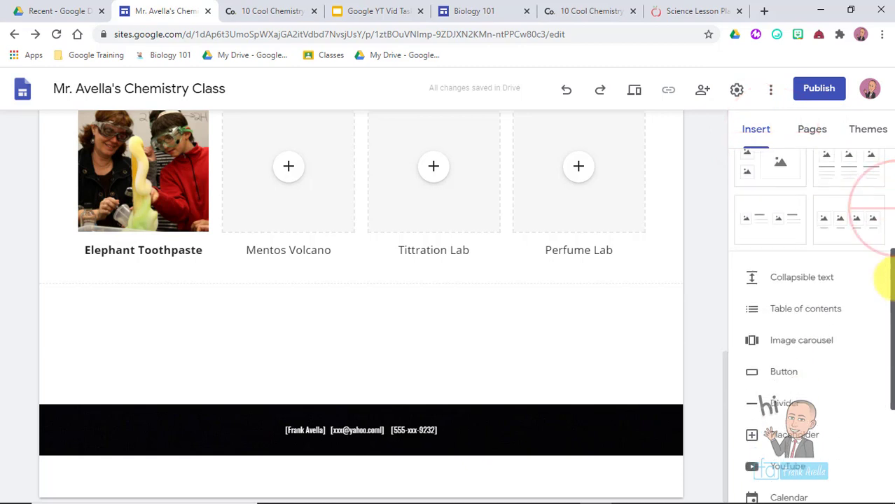
click(783, 276)
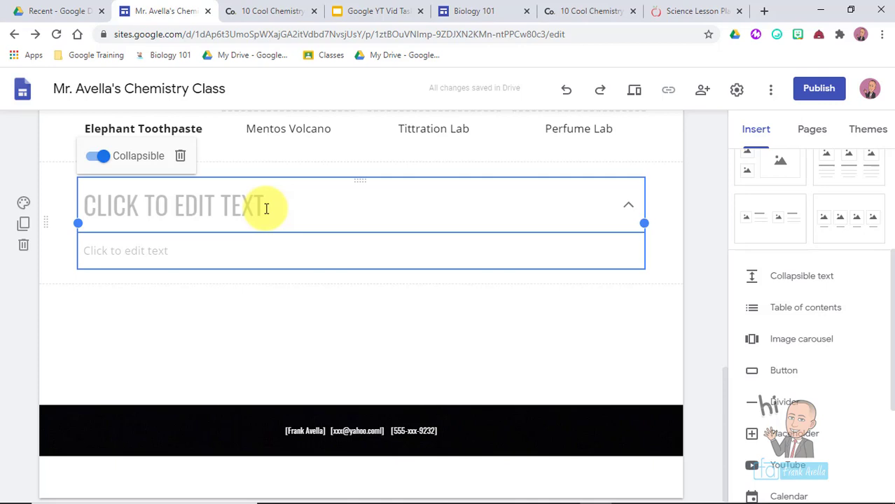
- Head it LIST OF EXPERIMENTS IN THE FIRST MARKING PERIOD, centre-aligned
click(250, 206)
text(LIST O)
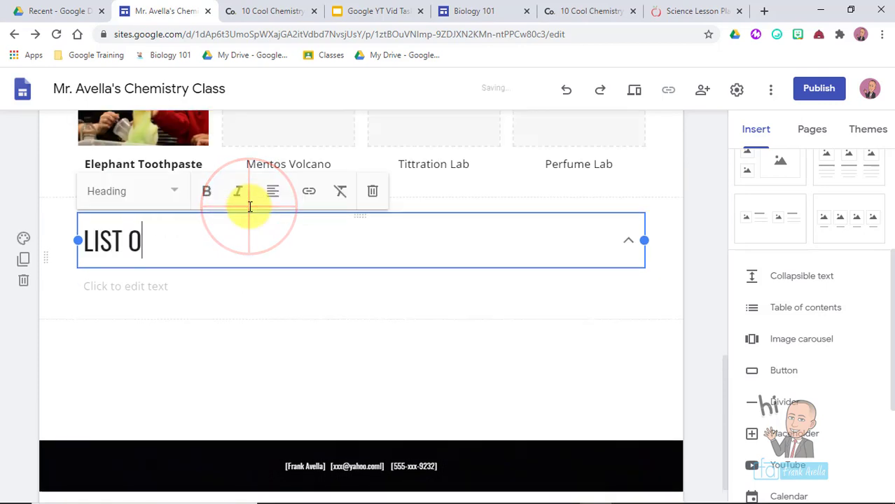
text(F EXPERIMENTS)
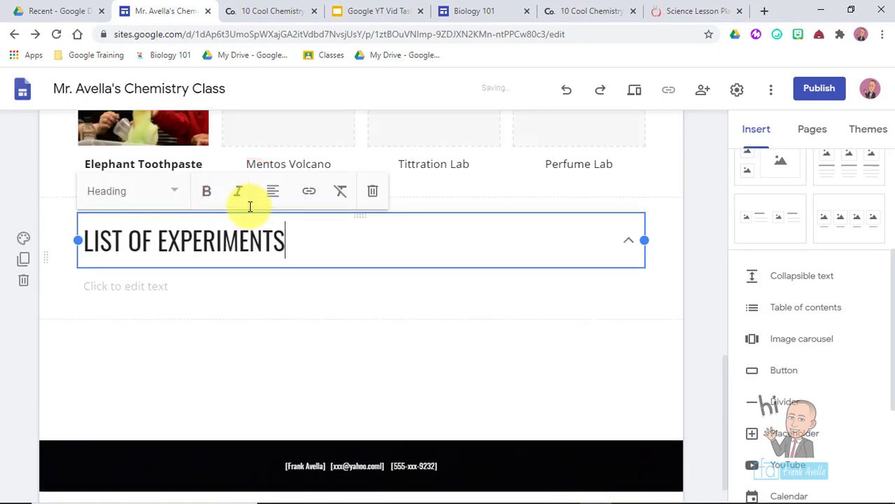
text( IN THE FIRST MARKING PERIOD)
click(273, 191)
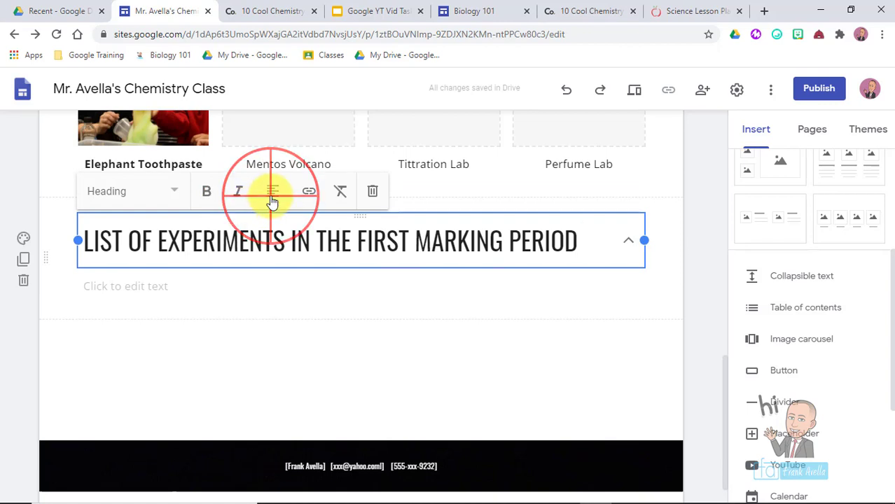
click(271, 237)
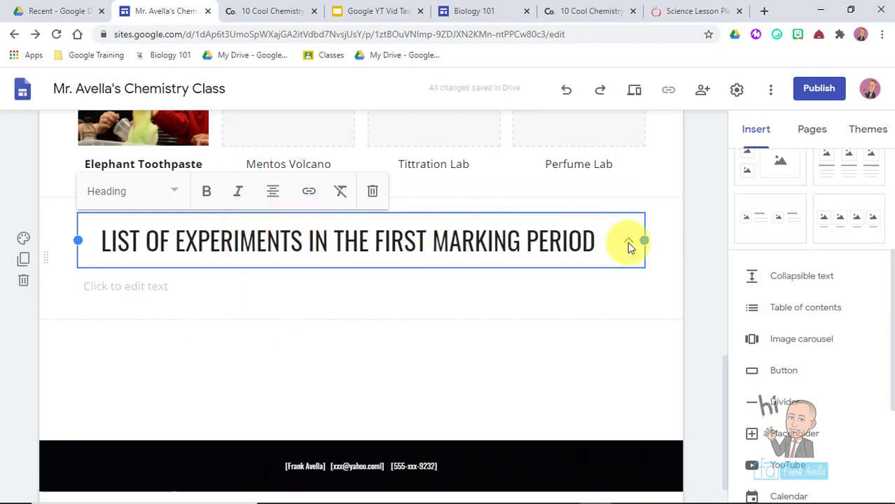
click(164, 291)
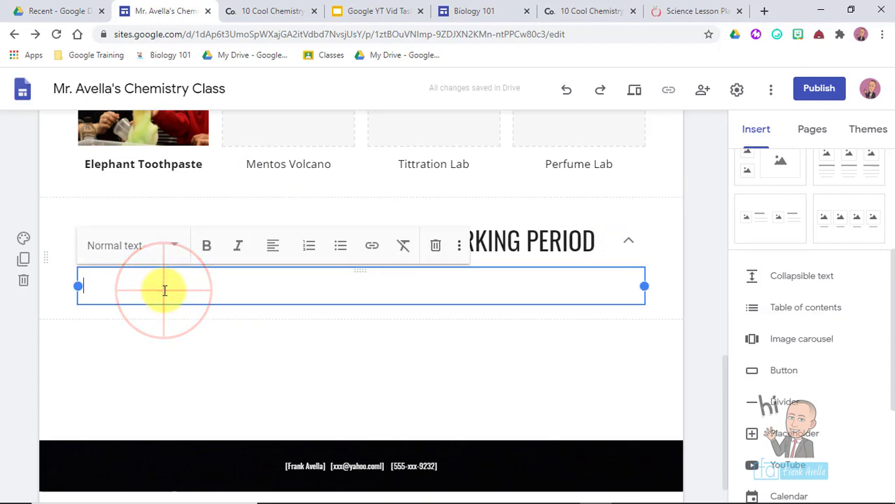
- Make the body a numbered list of five experiments in Subheading style
click(309, 250)
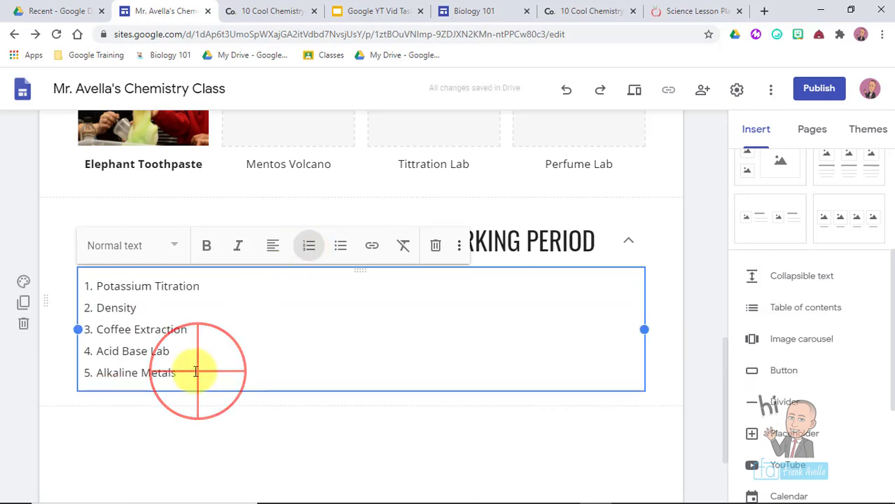
drag(198, 372, 47, 297)
click(175, 247)
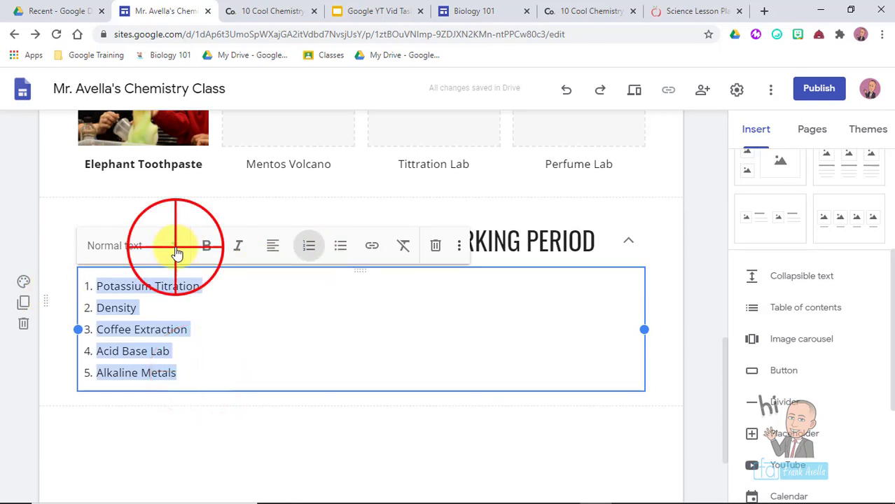
click(148, 327)
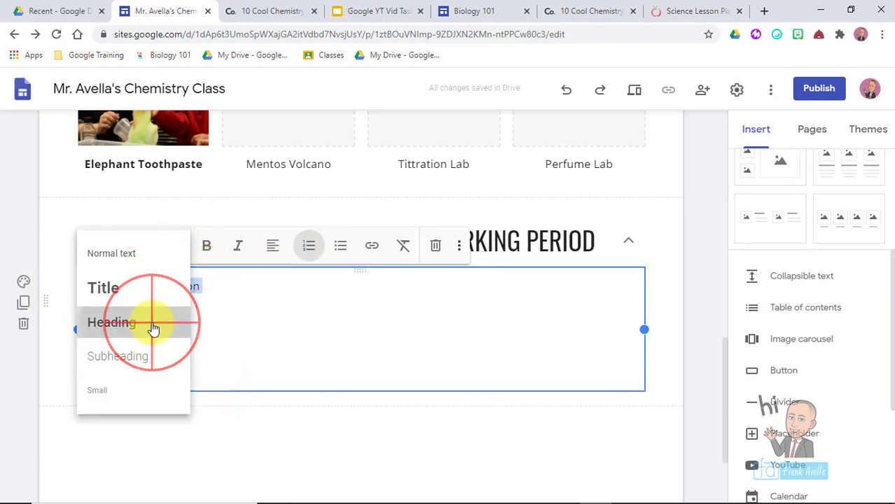
click(131, 358)
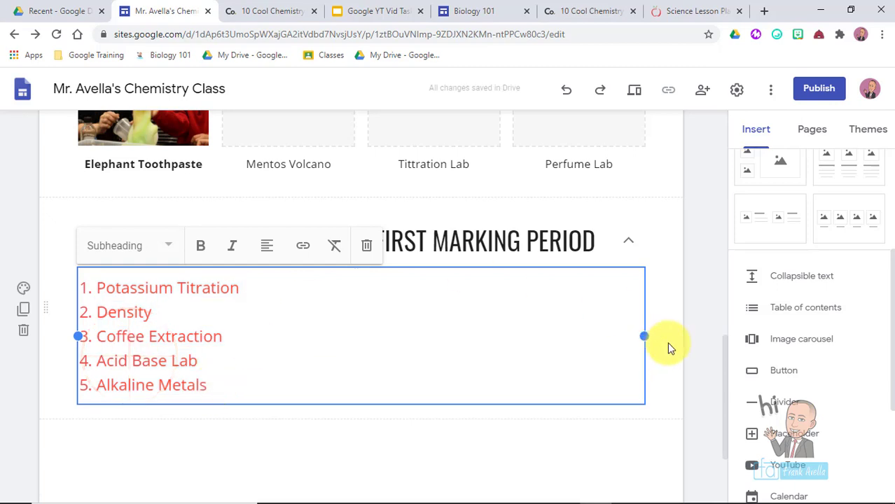
click(695, 326)
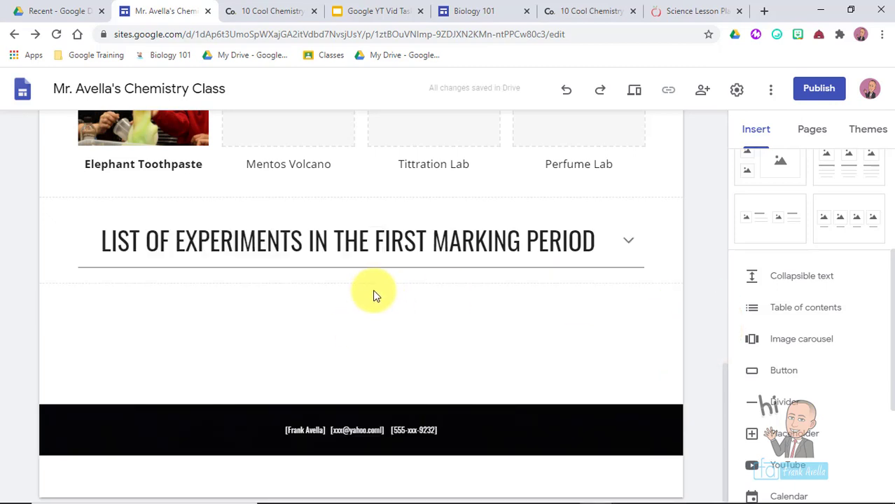
- Turn Collapsible off, undo to restore it, and leave the list folded under the heading
click(628, 241)
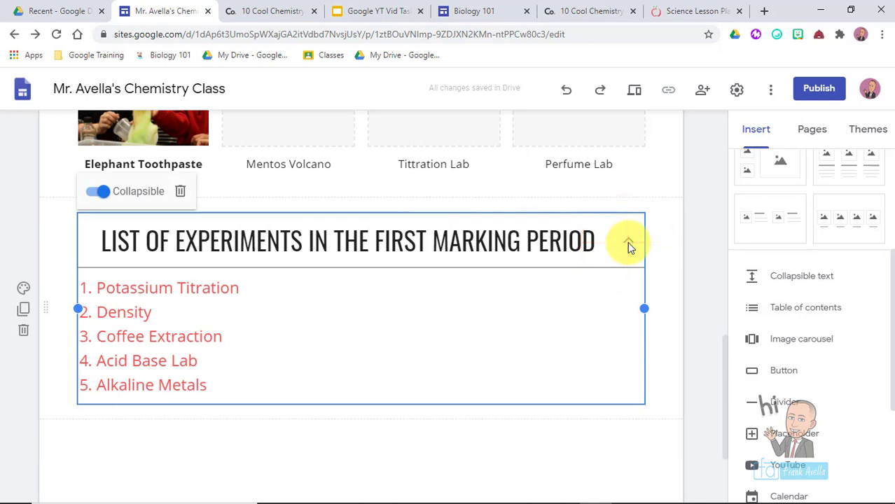
click(628, 242)
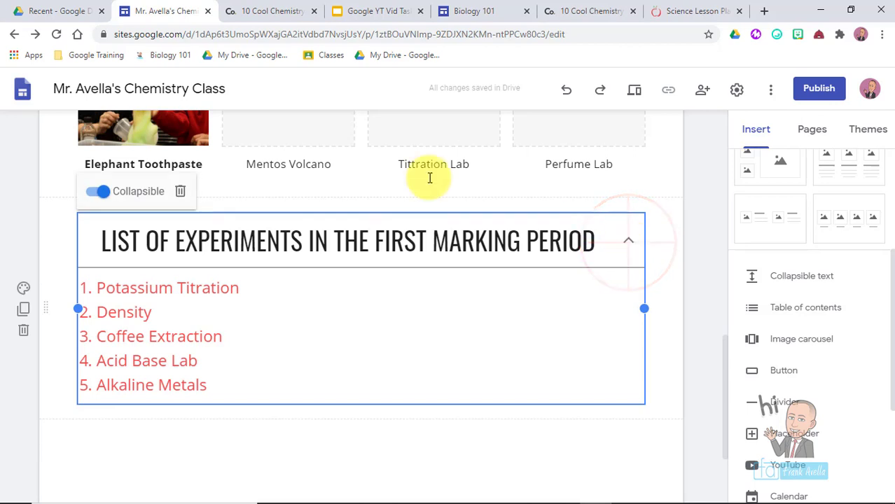
click(102, 191)
click(717, 300)
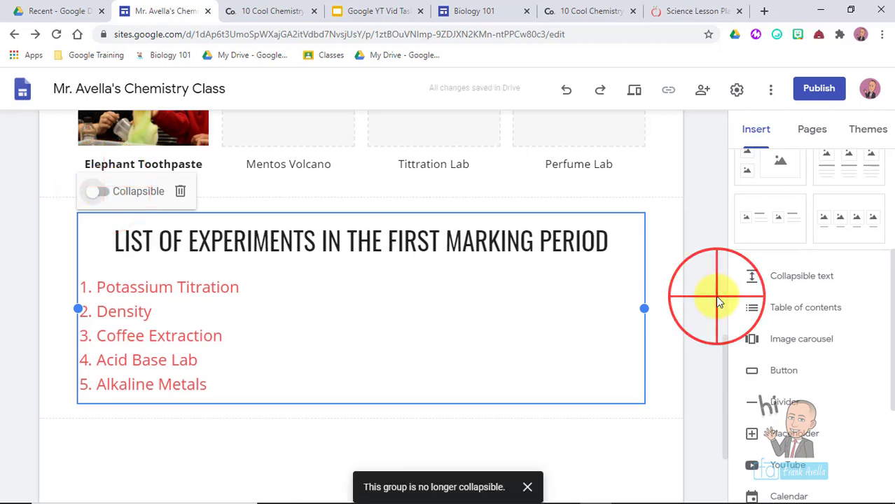
click(544, 234)
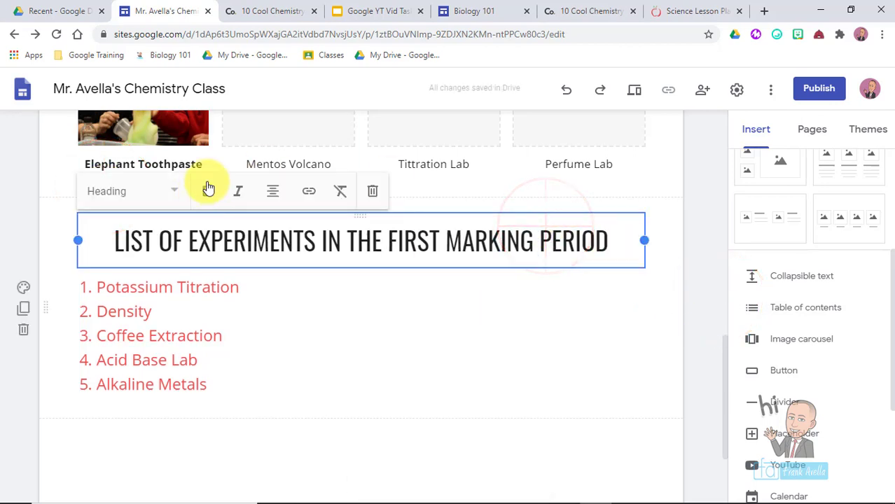
click(560, 91)
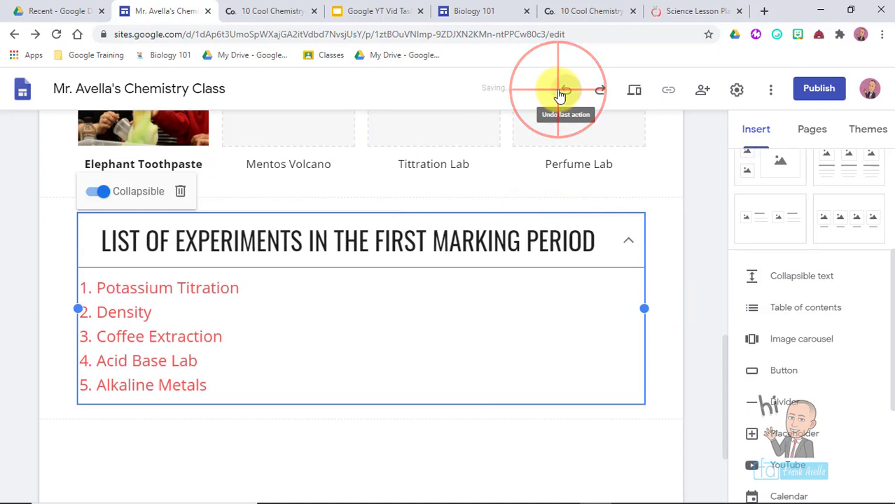
click(683, 320)
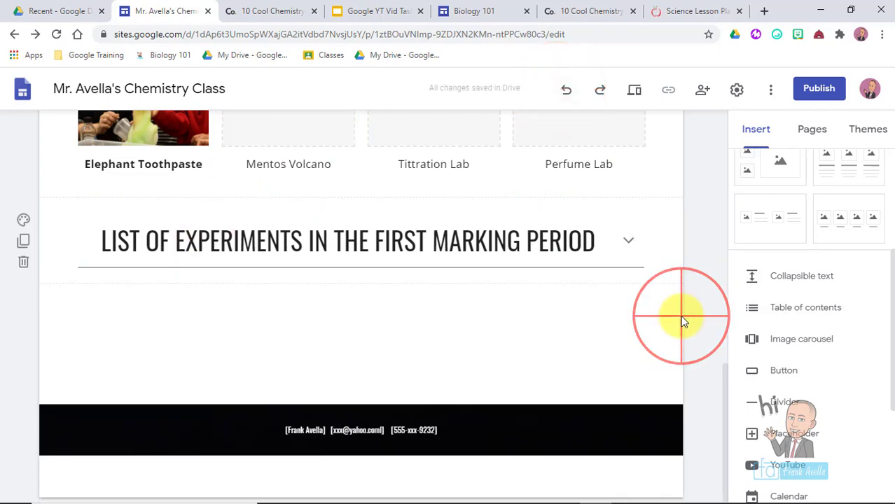
- Preview the site and expand and collapse the experiment list
click(634, 94)
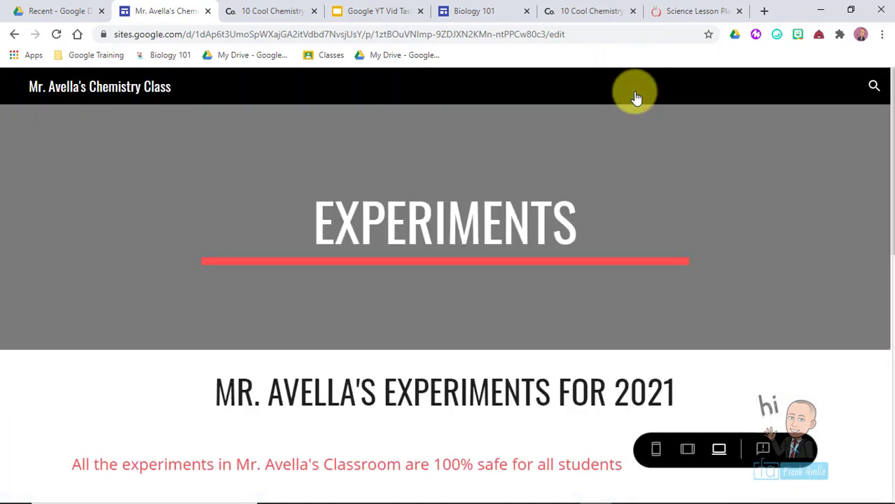
click(887, 100)
drag(885, 104, 889, 398)
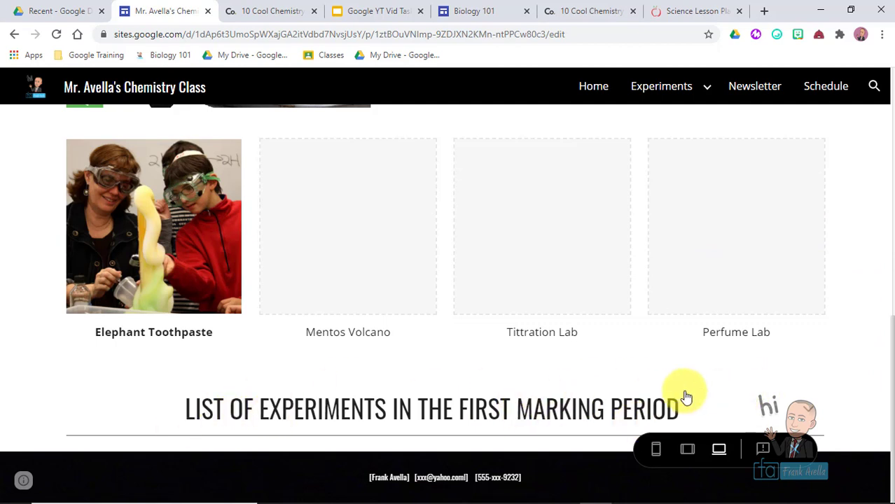
click(808, 410)
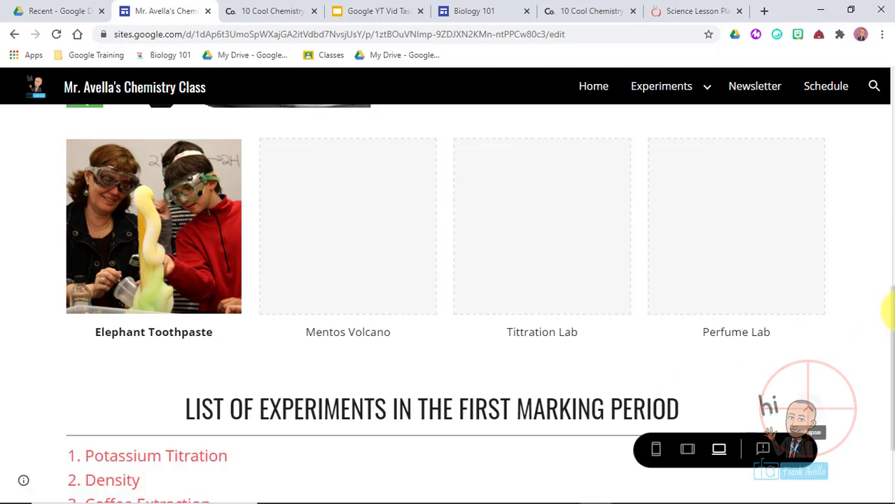
drag(883, 280, 891, 391)
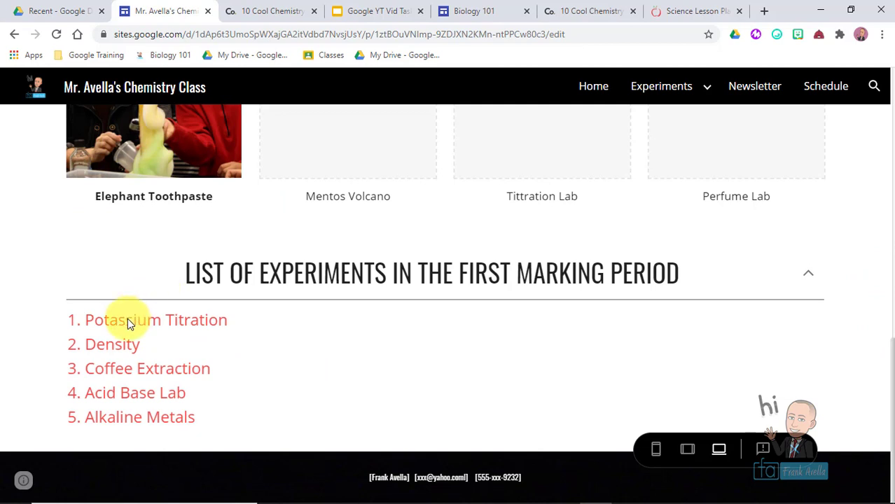
click(805, 283)
click(811, 413)
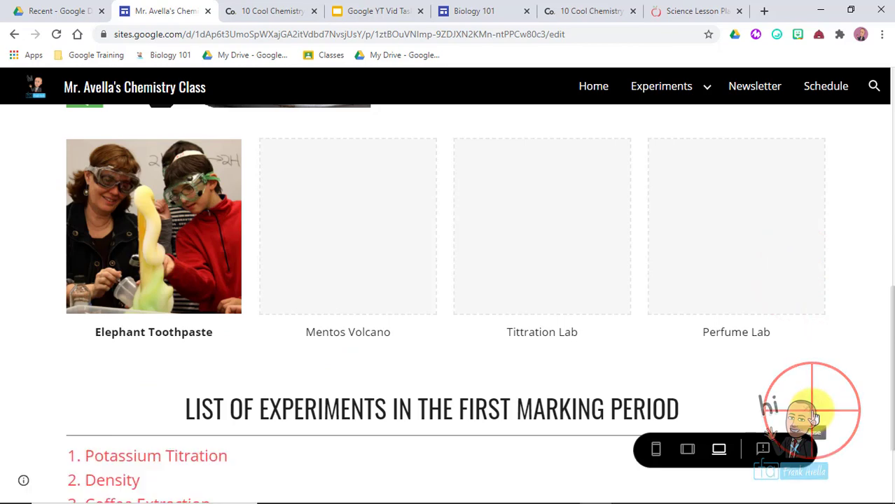
- Mark Collapsible Text done and Image Carousels next on the task list
scroll(241, 413, down, 2)
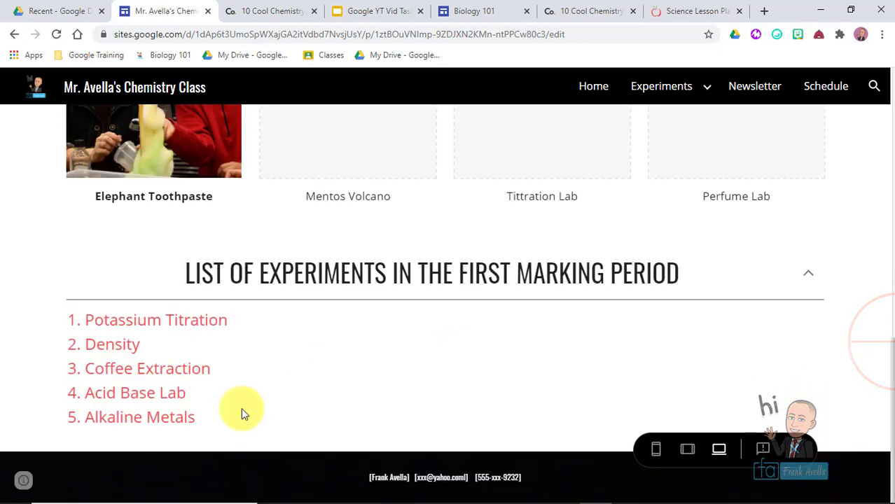
drag(427, 305, 312, 306)
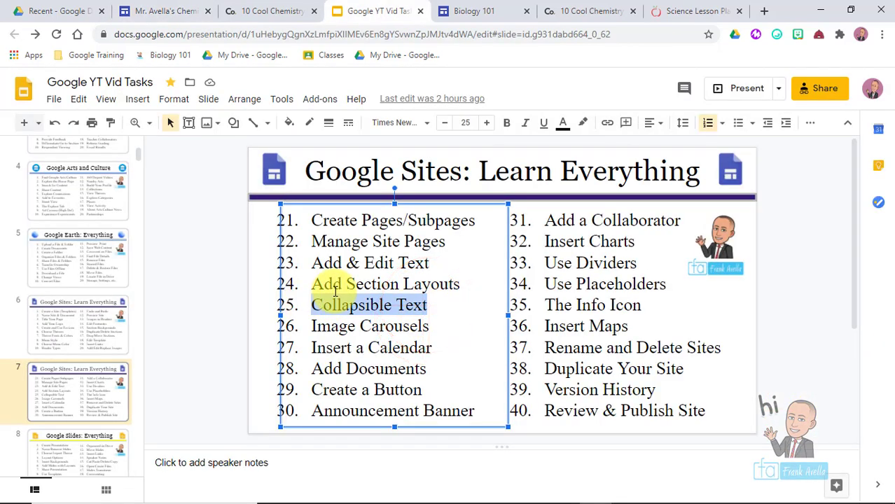
click(430, 325)
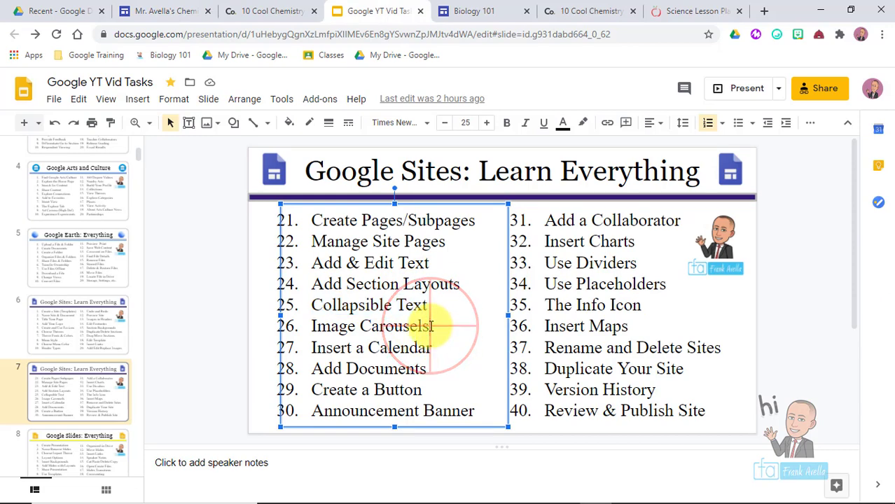
drag(430, 326, 294, 324)
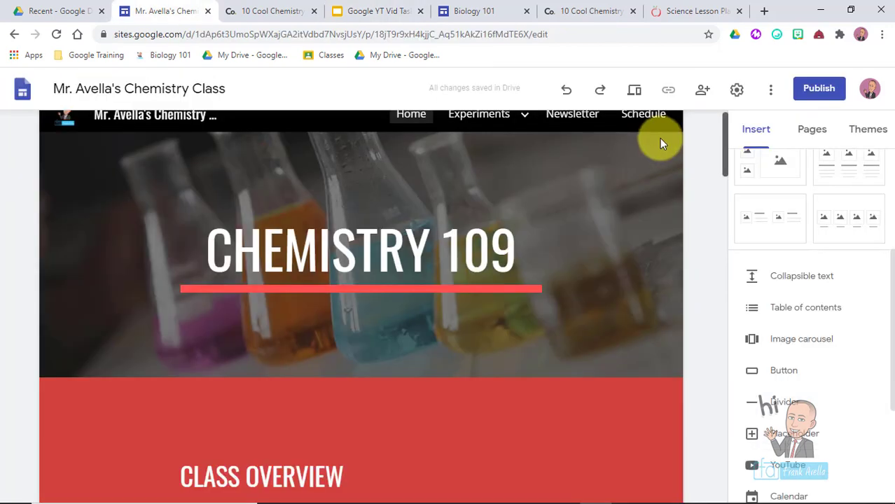
- Delete the cheering-kids class photo section from the Home page
scroll(660, 141, up, 1)
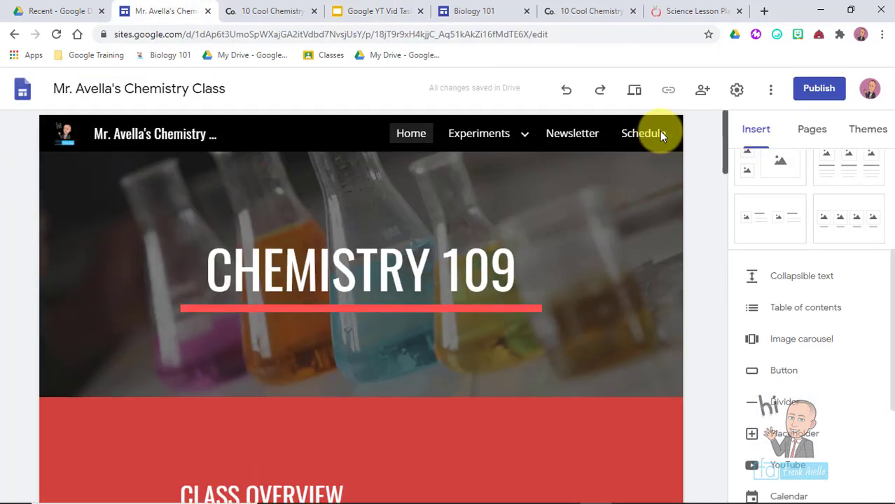
scroll(660, 163, down, 8)
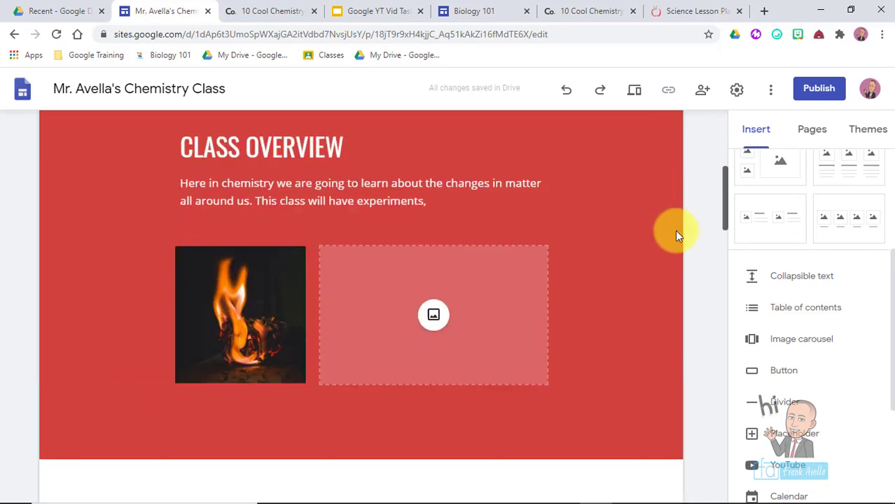
scroll(675, 266, down, 5)
scroll(675, 287, up, 1)
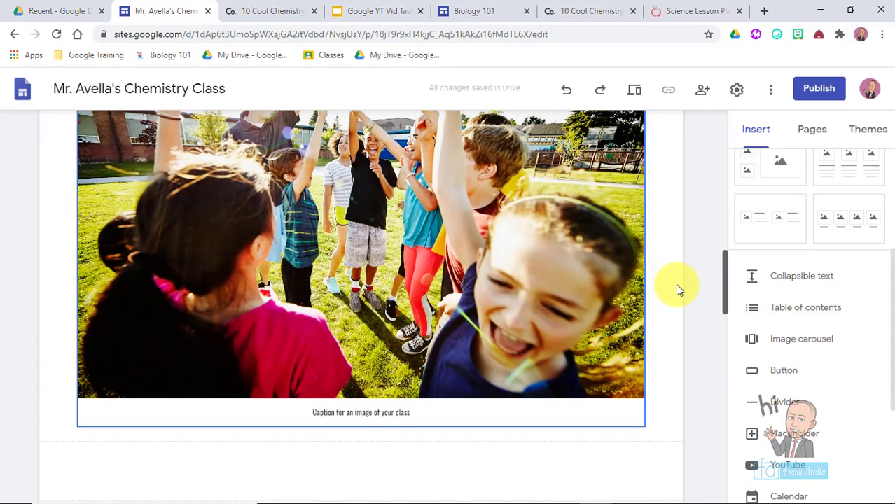
scroll(676, 262, up, 3)
scroll(677, 262, down, 2)
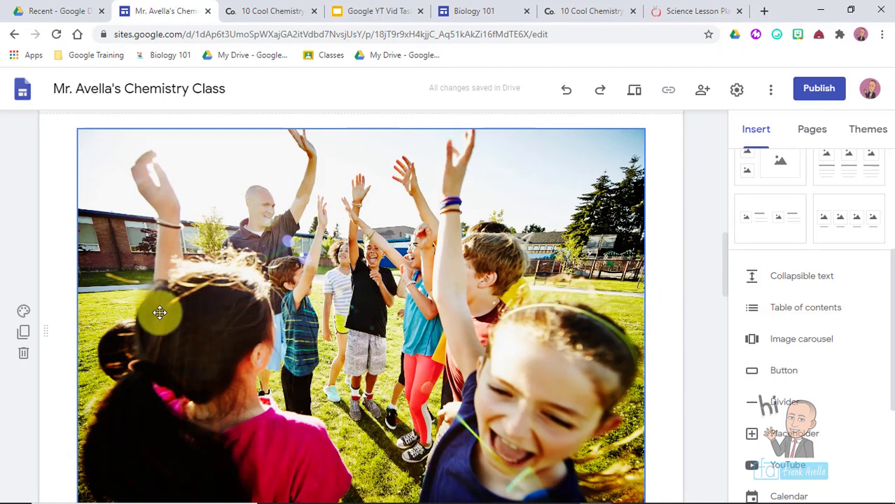
click(23, 356)
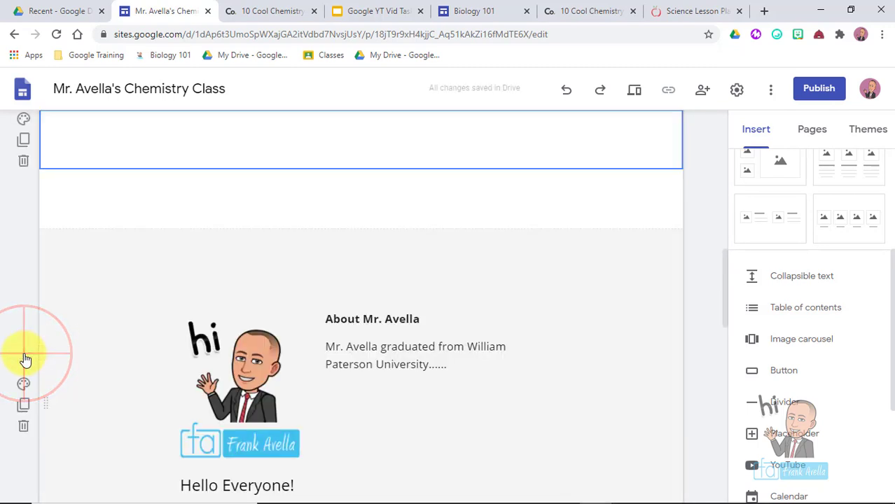
- Select the empty section below the red banner and add an image carousel
drag(725, 308, 724, 275)
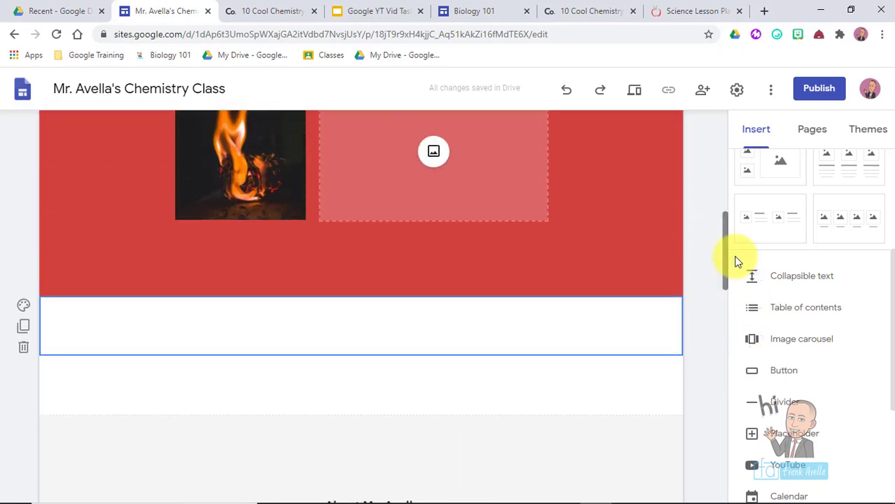
click(810, 135)
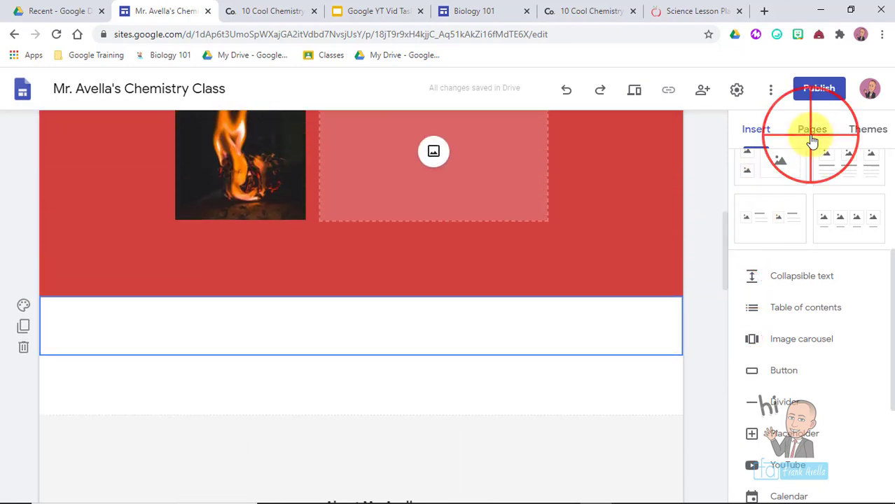
click(758, 135)
click(485, 325)
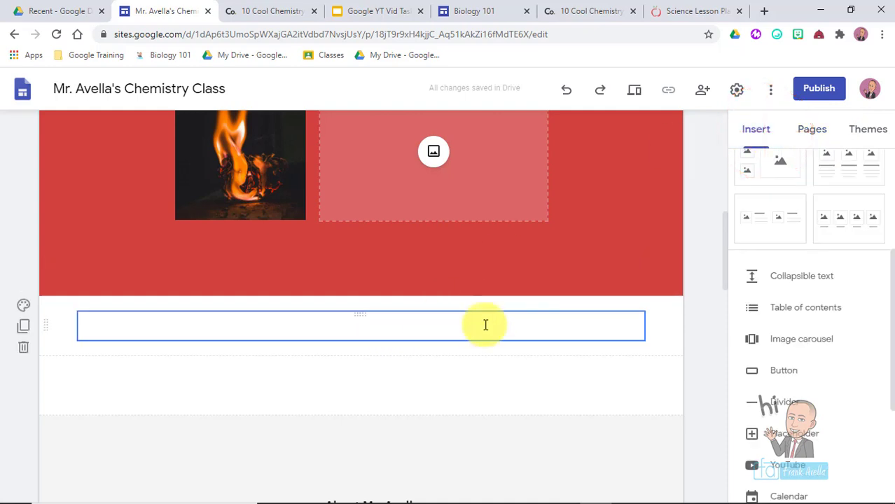
click(651, 338)
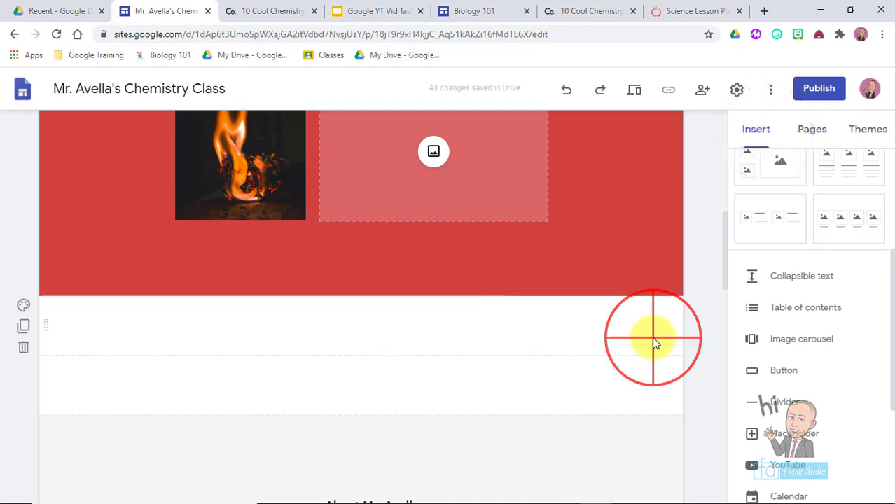
click(805, 348)
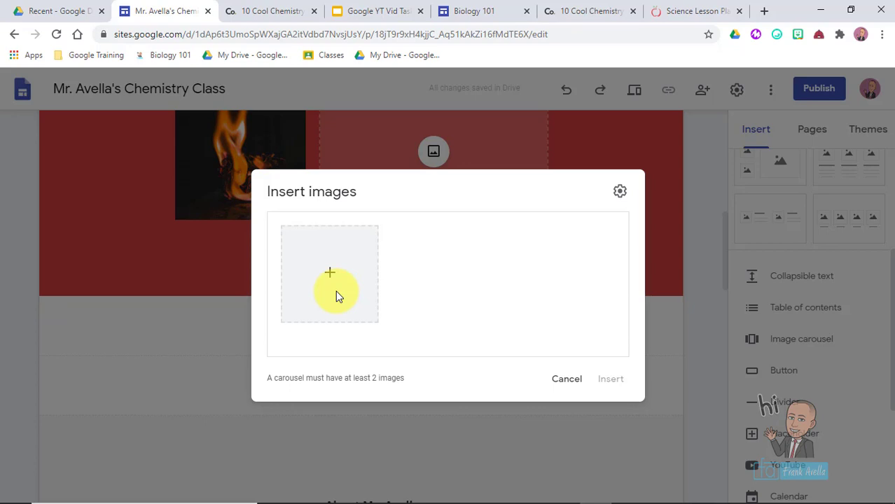
- Pick five photos from a Google Images 'science classroom' search for the carousel
click(332, 289)
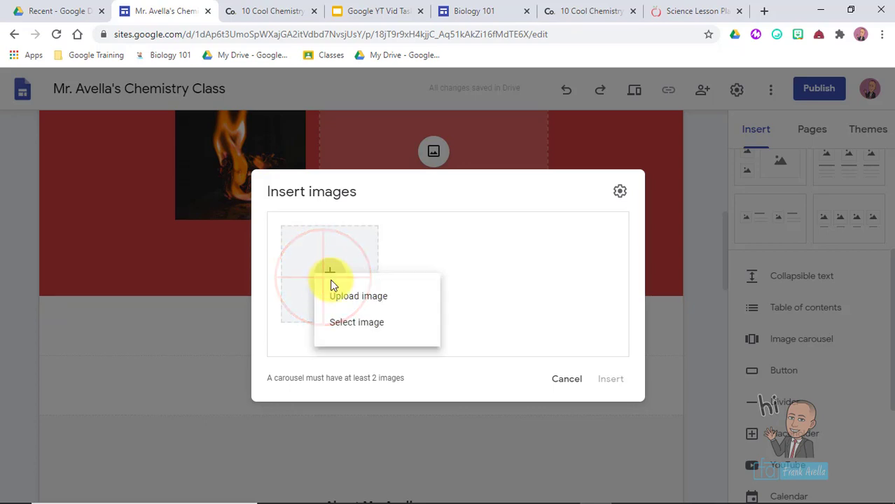
click(358, 324)
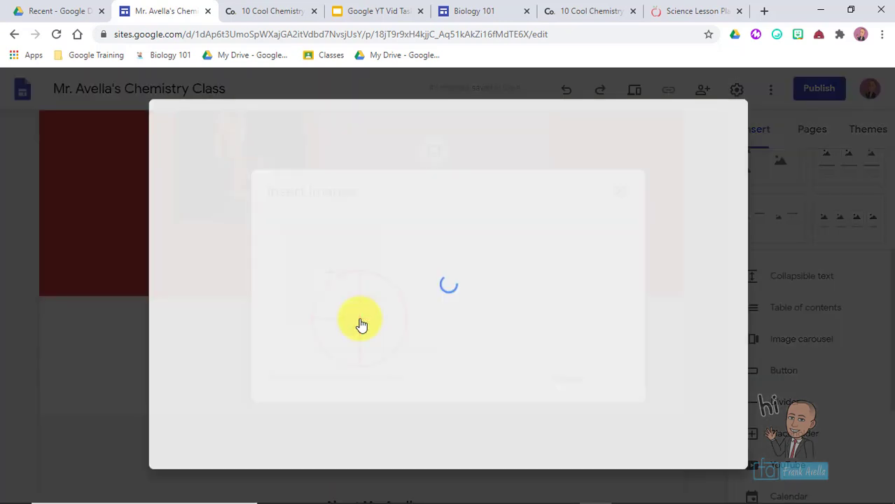
click(365, 166)
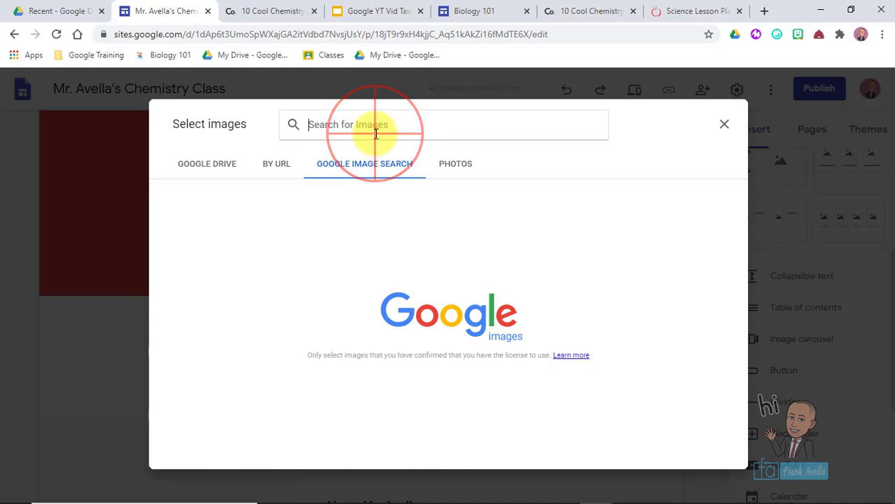
text(science classroom)
key(Return)
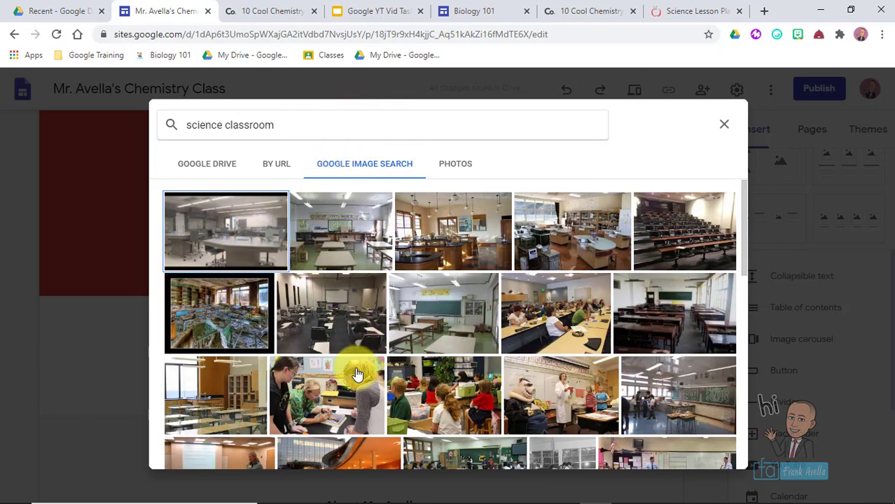
click(343, 390)
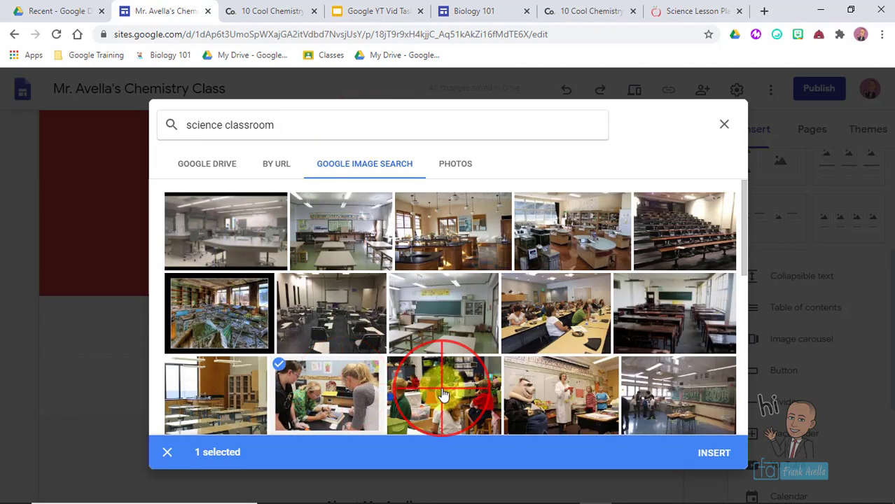
click(420, 284)
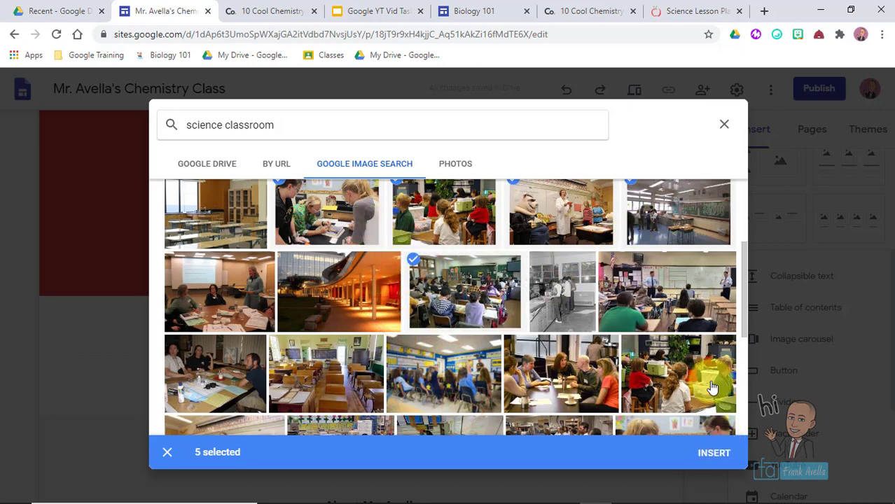
click(716, 454)
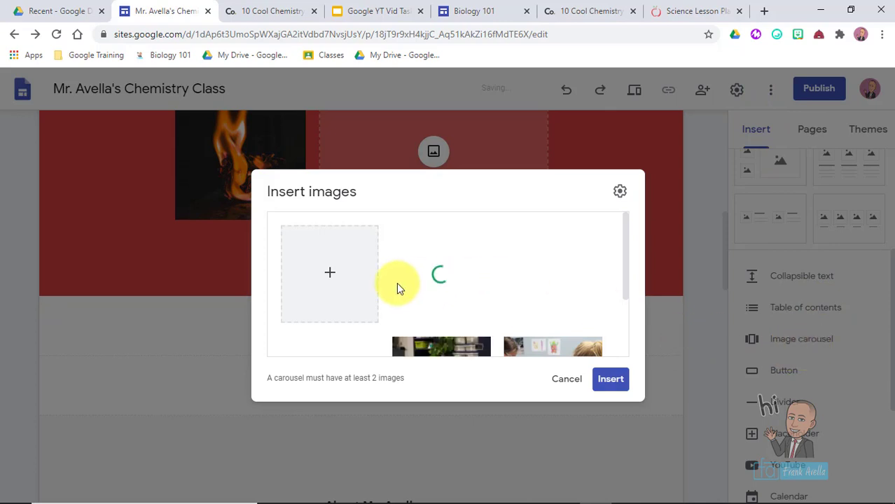
scroll(625, 287, down, 2)
- Insert the five-photo carousel and centre it in its section
click(606, 384)
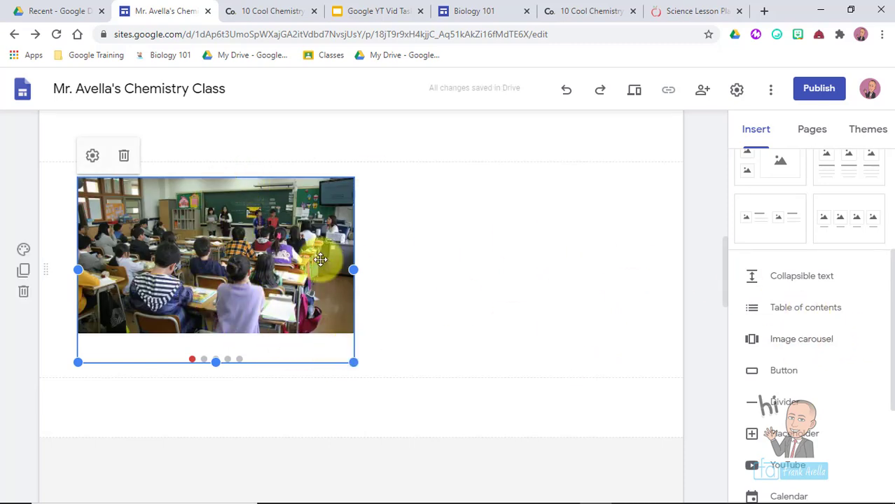
drag(224, 194, 415, 146)
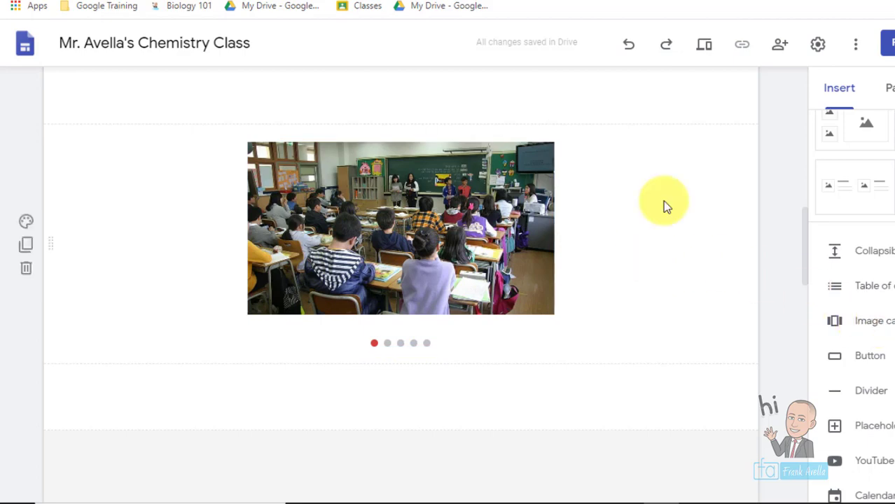
click(704, 44)
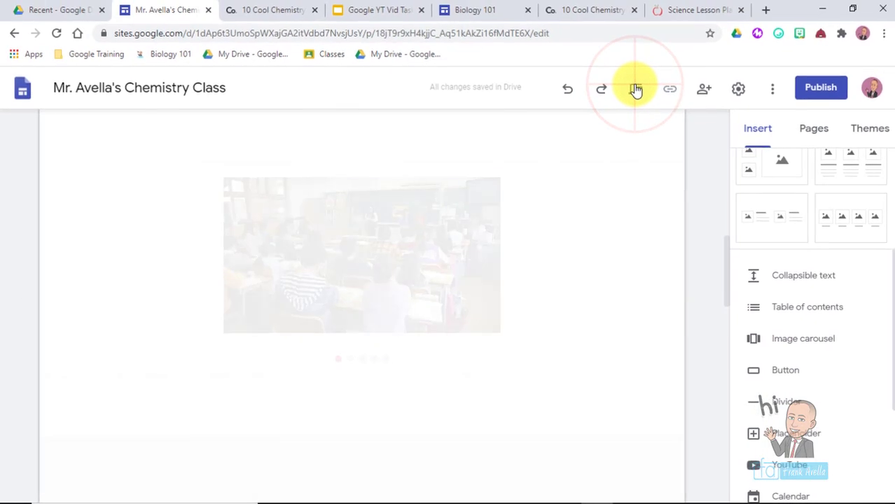
drag(892, 84, 884, 236)
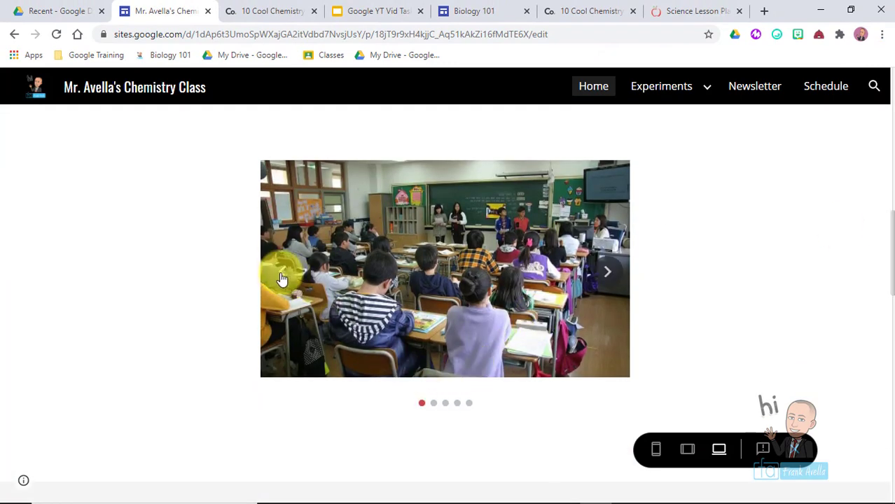
click(599, 273)
click(598, 273)
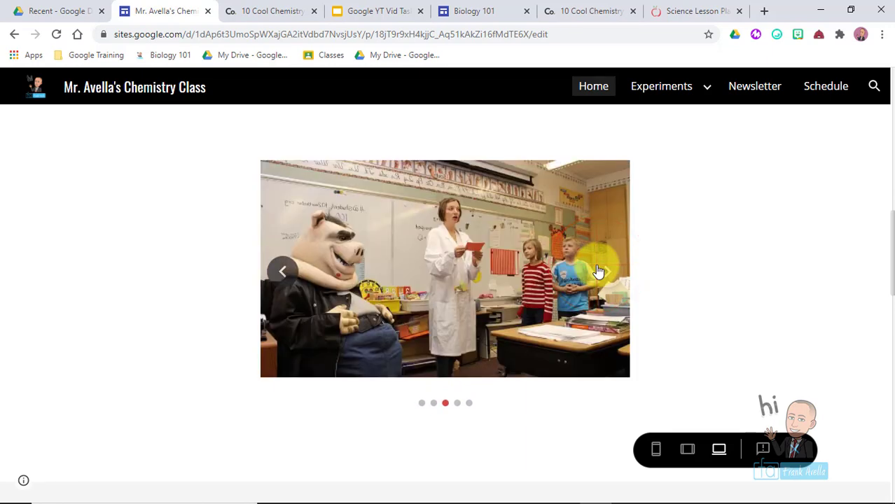
click(598, 273)
click(598, 272)
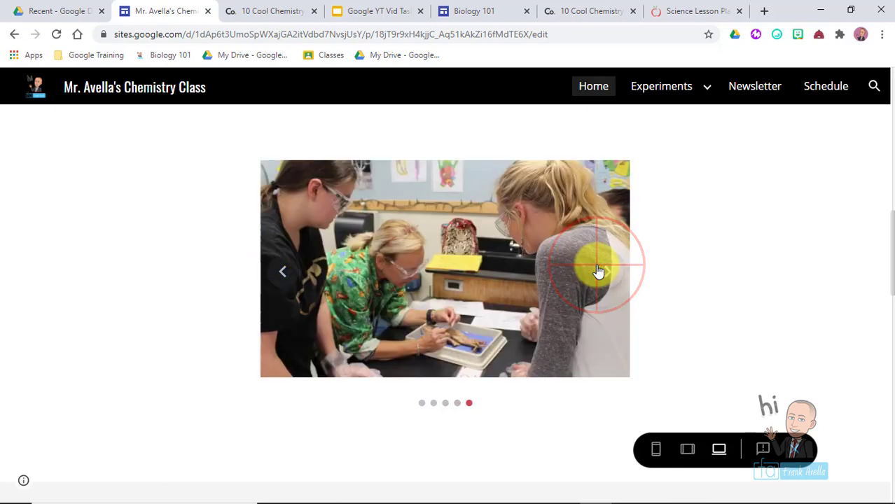
click(599, 272)
click(599, 272)
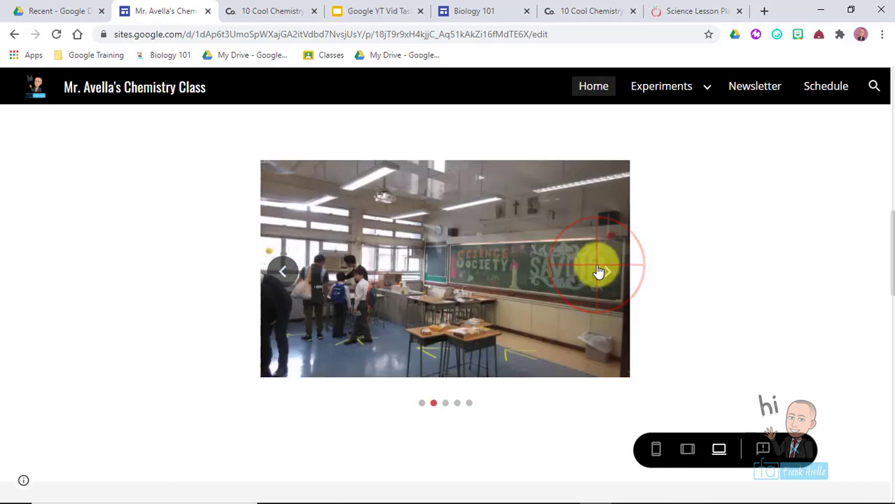
click(598, 273)
click(610, 279)
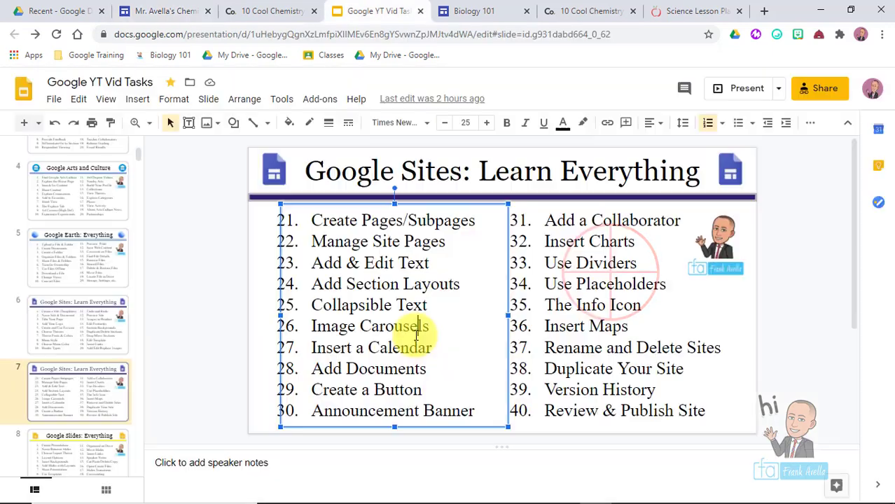
click(437, 350)
drag(436, 350, 316, 348)
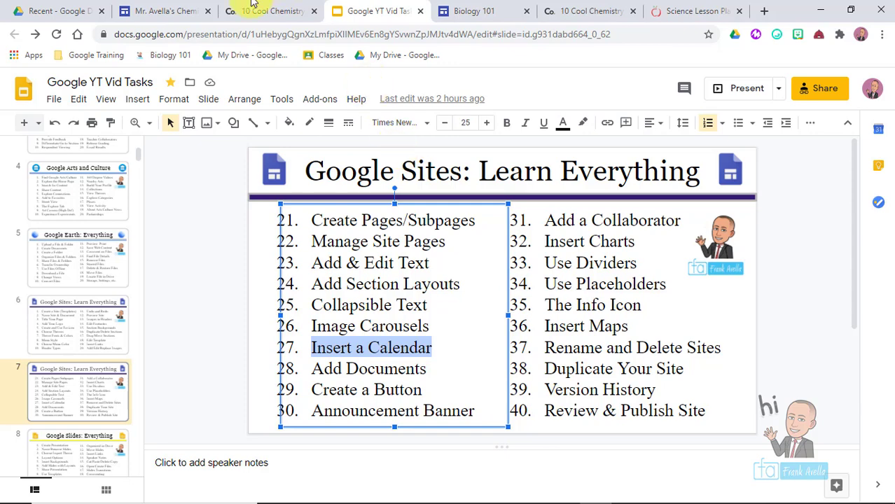
click(144, 7)
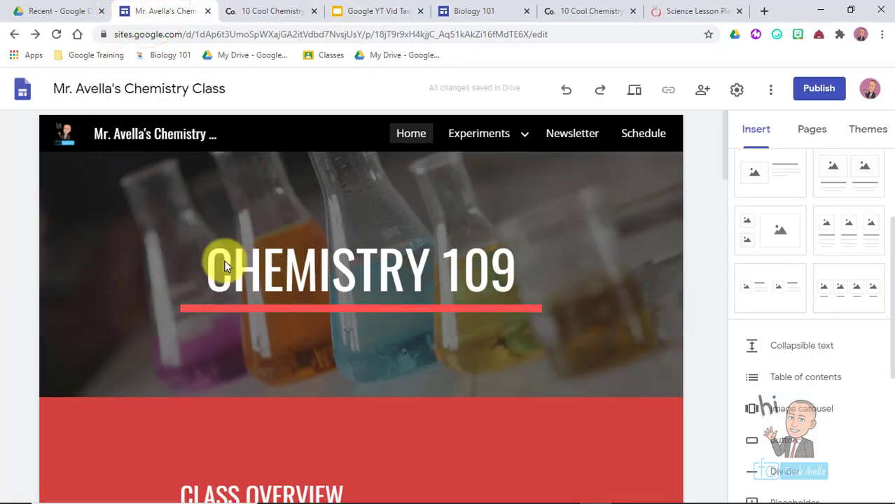
- Go to the Schedule page and bring its Calendar section into view
click(643, 134)
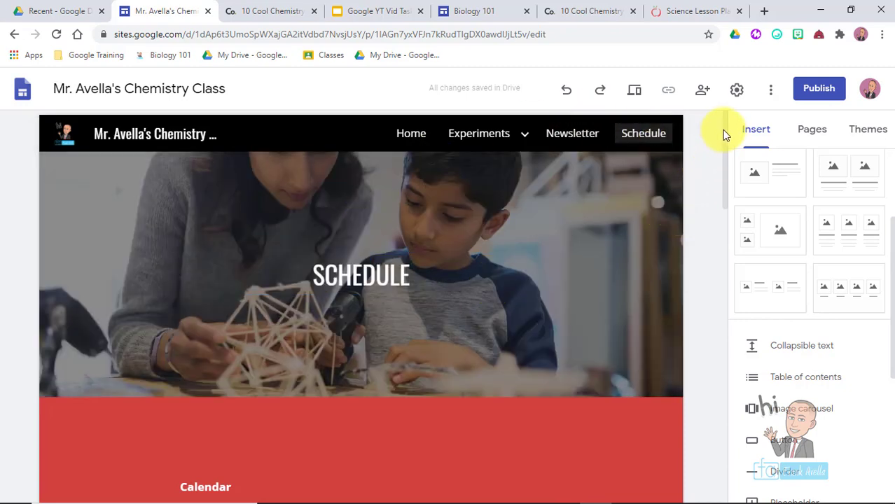
drag(726, 130, 730, 211)
click(209, 175)
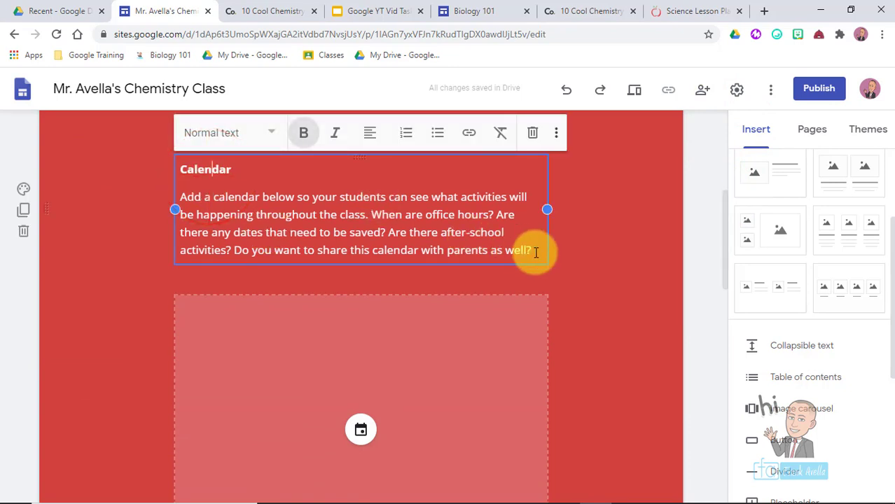
scroll(536, 252, down, 3)
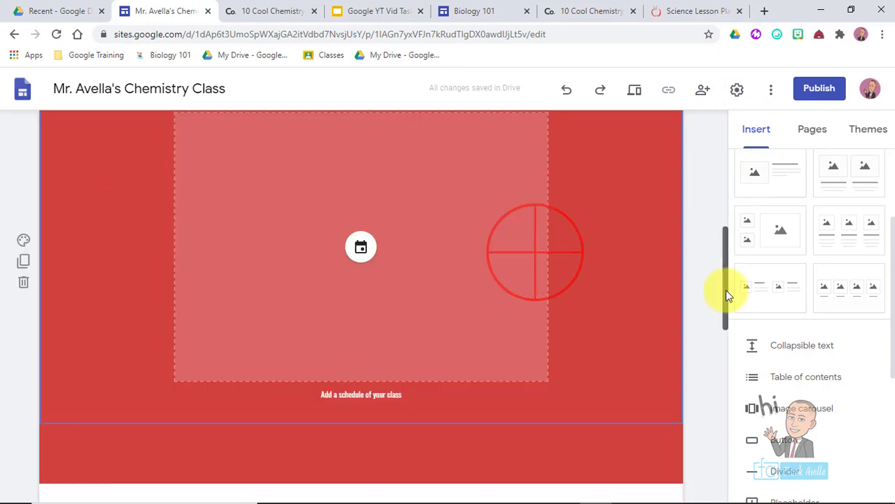
- Delete the empty calendar placeholder from the Calendar section
click(362, 252)
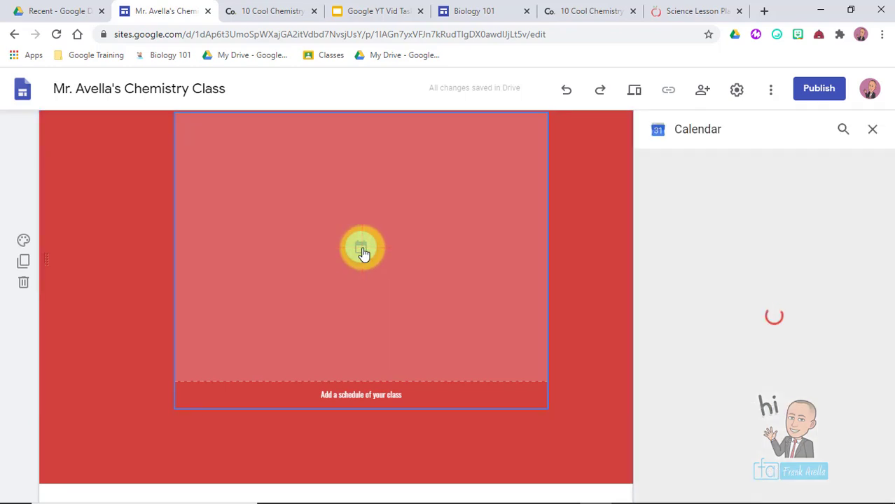
click(873, 130)
key(Delete)
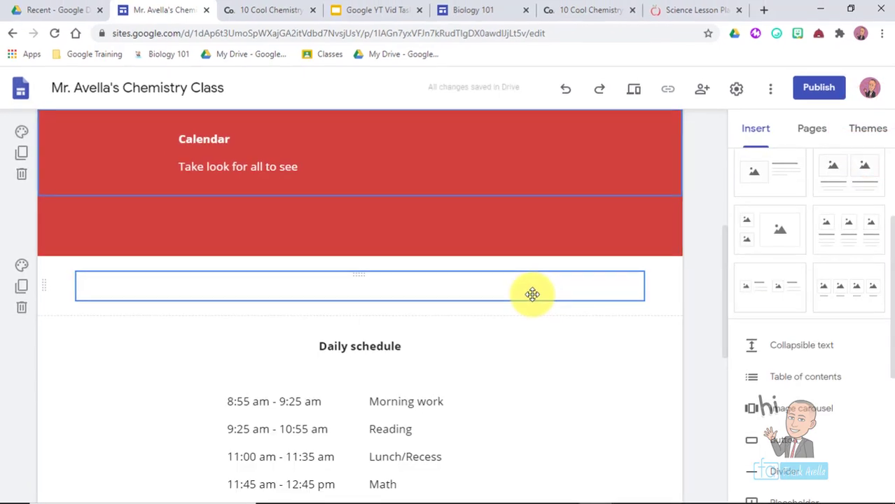
click(743, 88)
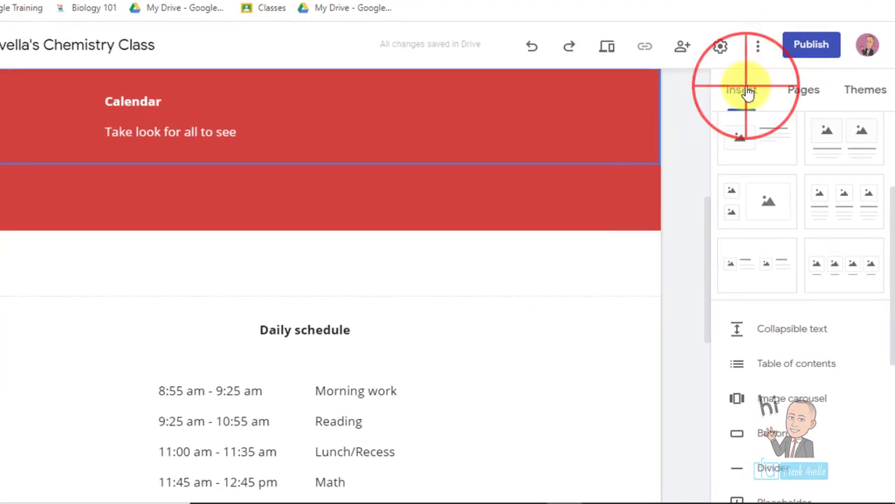
drag(886, 200, 881, 298)
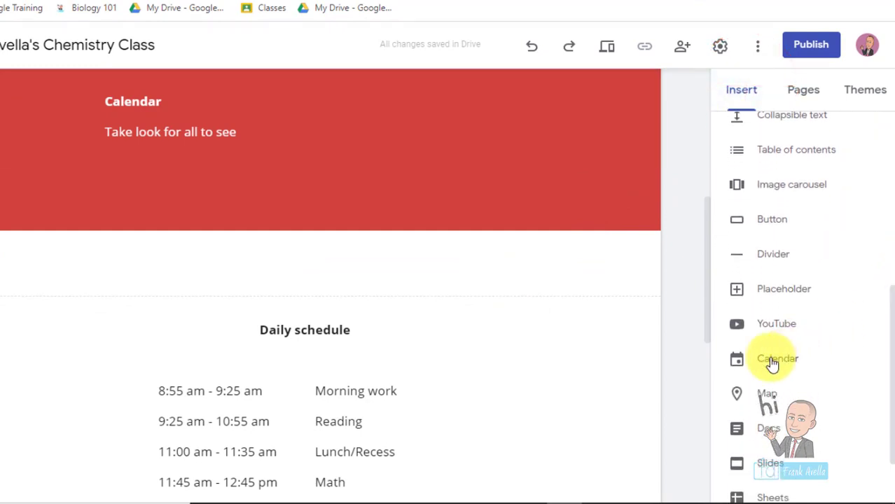
- Embed the Chemistry 1 calendar in Agenda view and centre it in the Calendar section
click(772, 364)
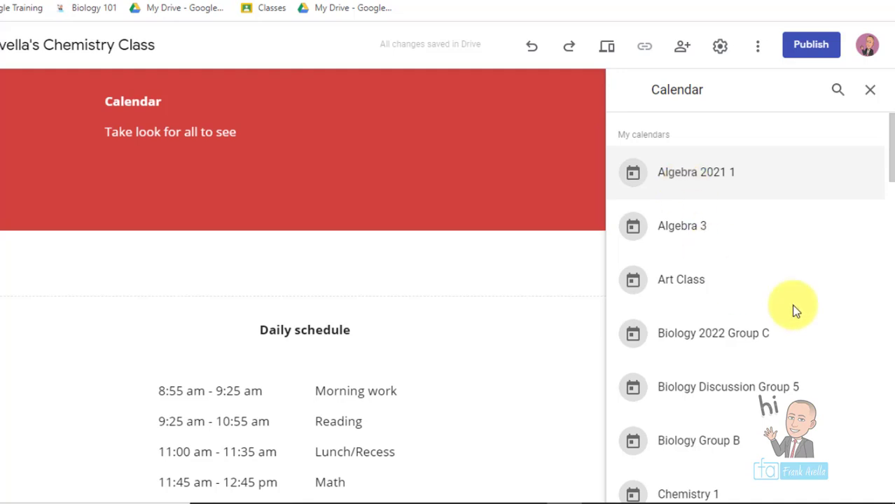
drag(889, 175, 889, 201)
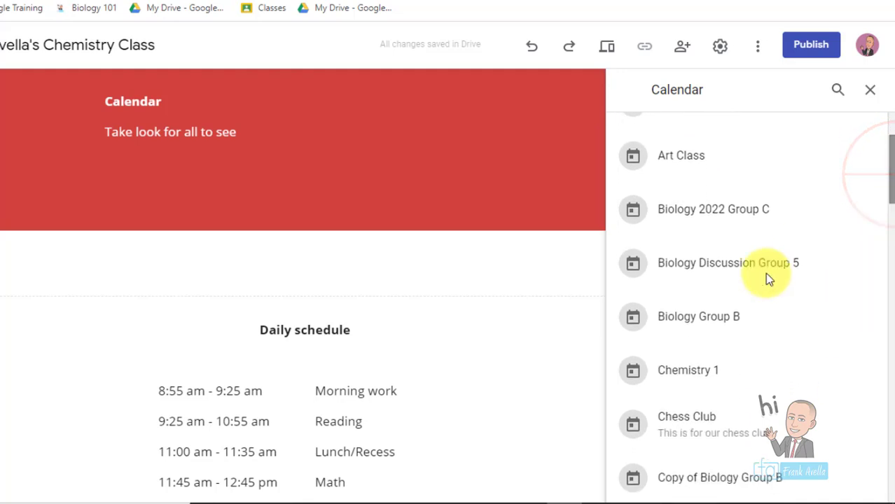
click(686, 376)
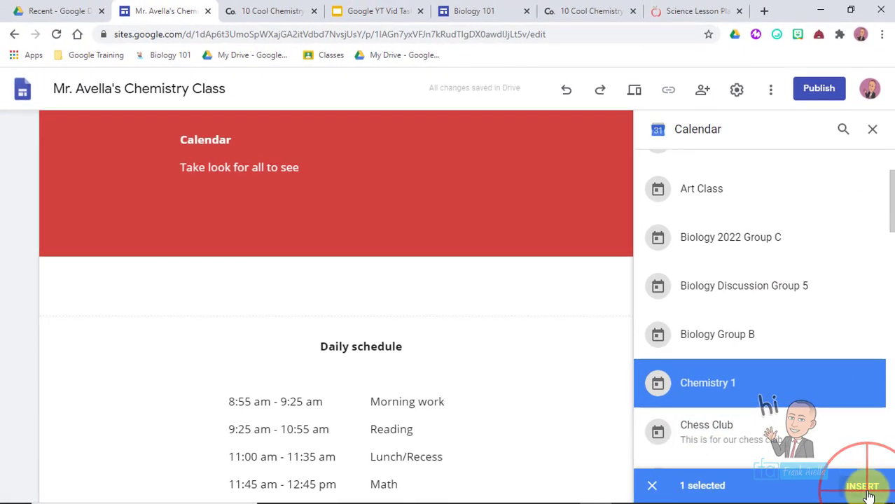
click(868, 494)
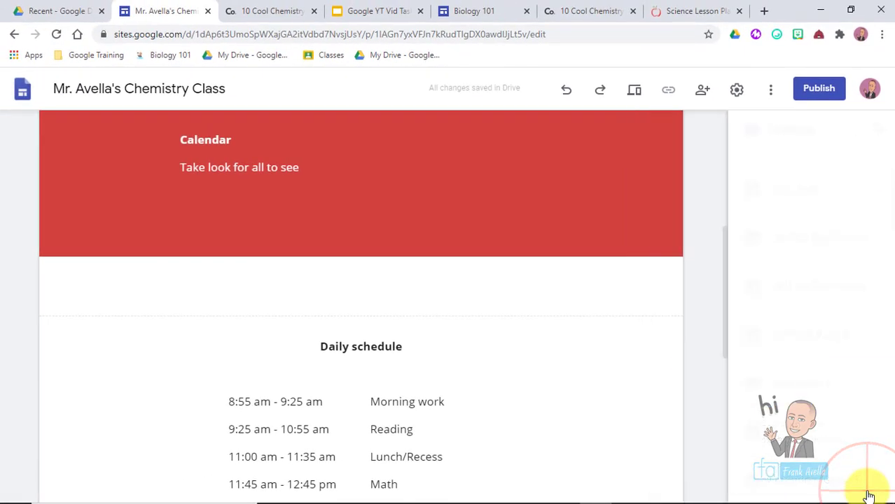
drag(208, 280, 371, 283)
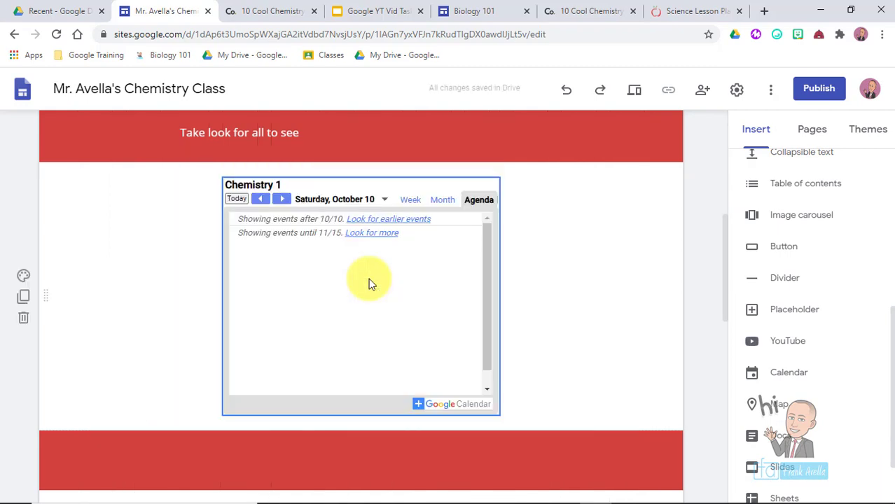
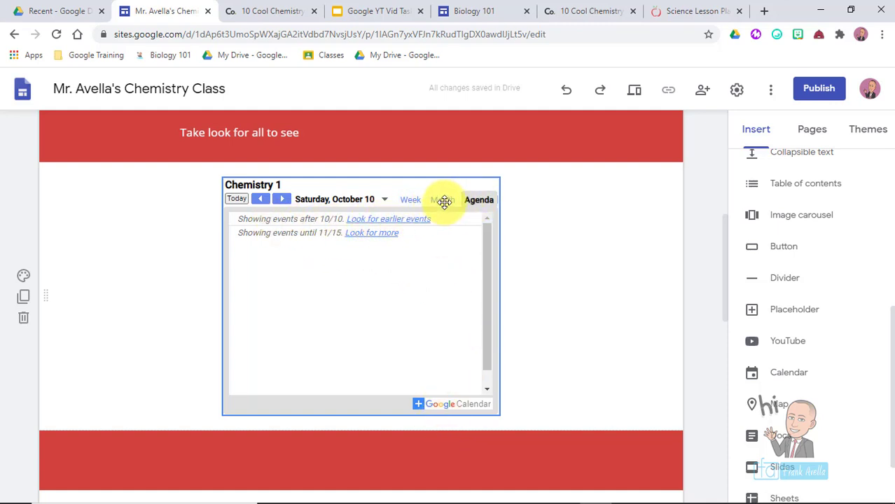
- Select the embedded Chemistry 1 calendar and open its Calendar Settings via the gear icon
click(444, 202)
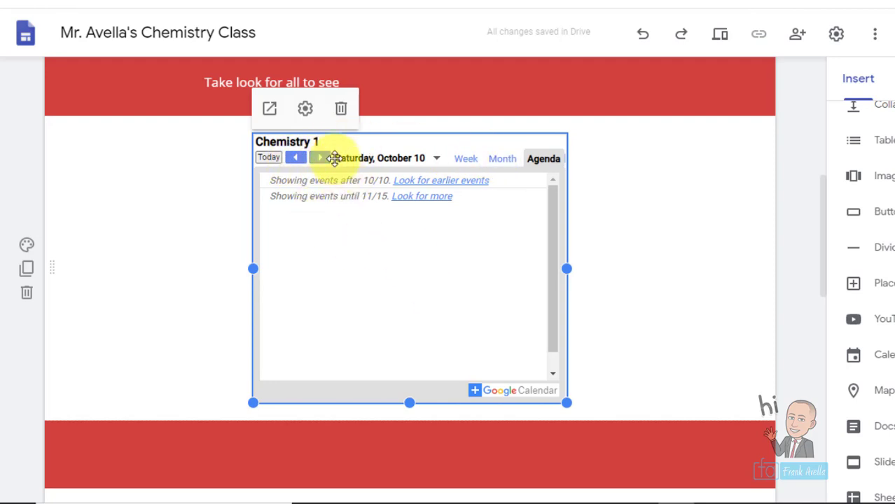
click(297, 272)
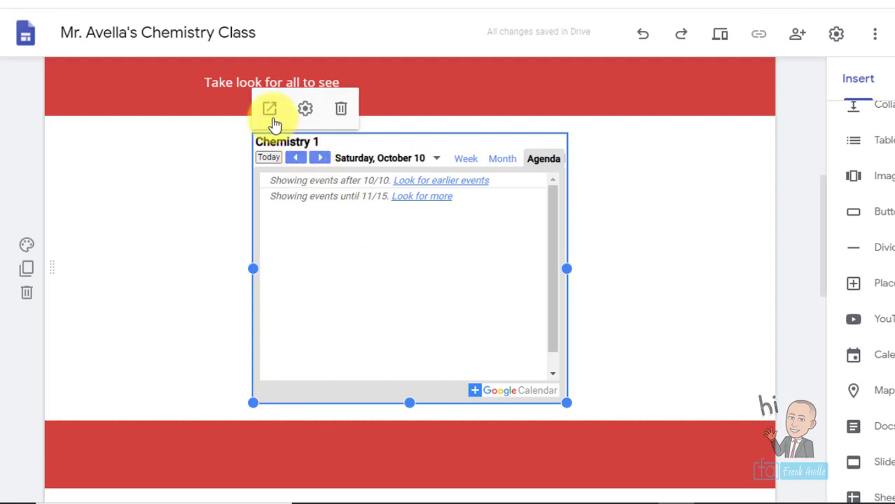
click(308, 110)
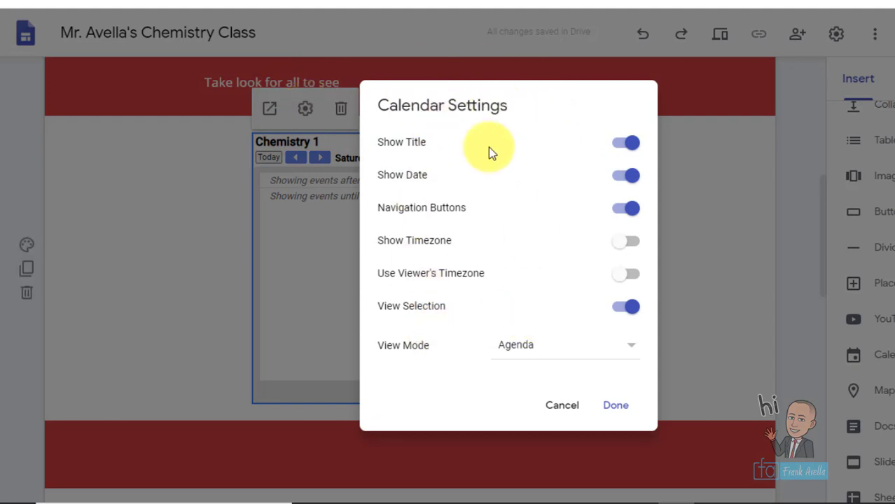
- Change the Chemistry 1 calendar embed's view mode from Agenda to Month and confirm
click(625, 176)
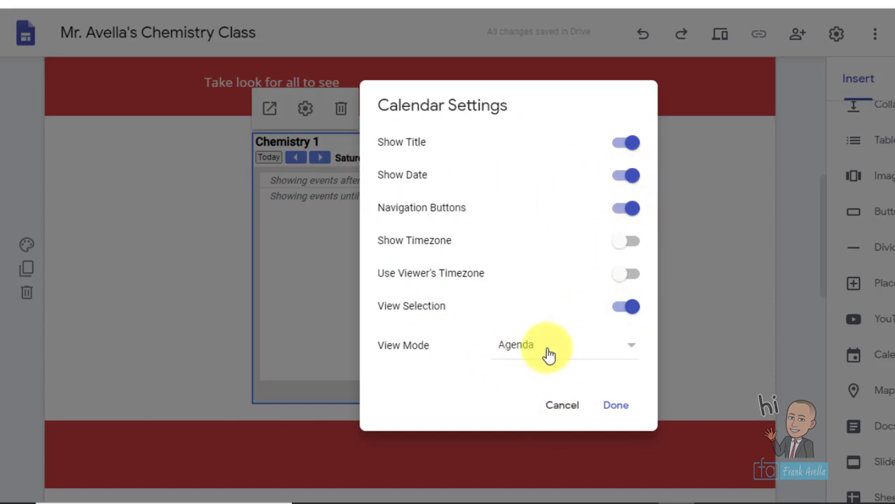
click(609, 351)
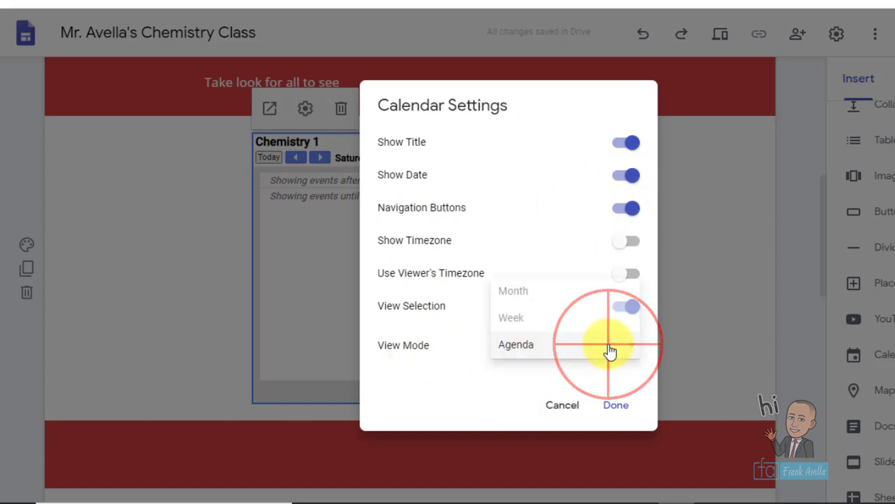
click(583, 299)
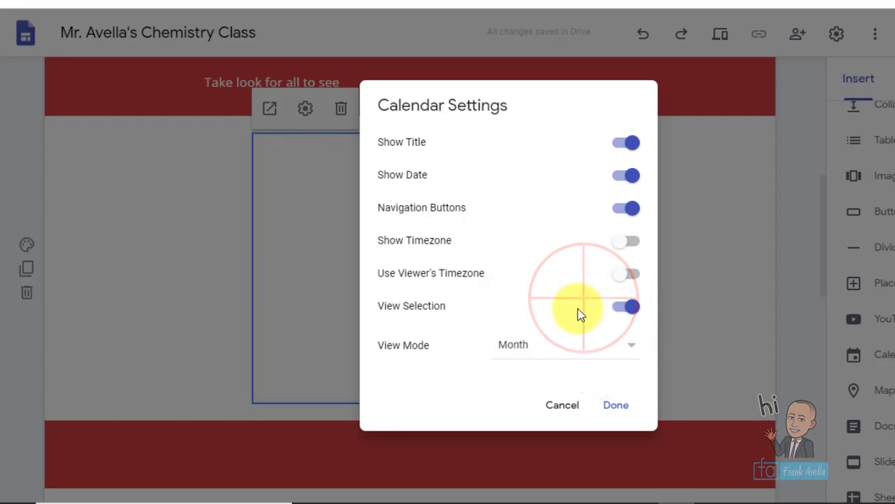
click(627, 414)
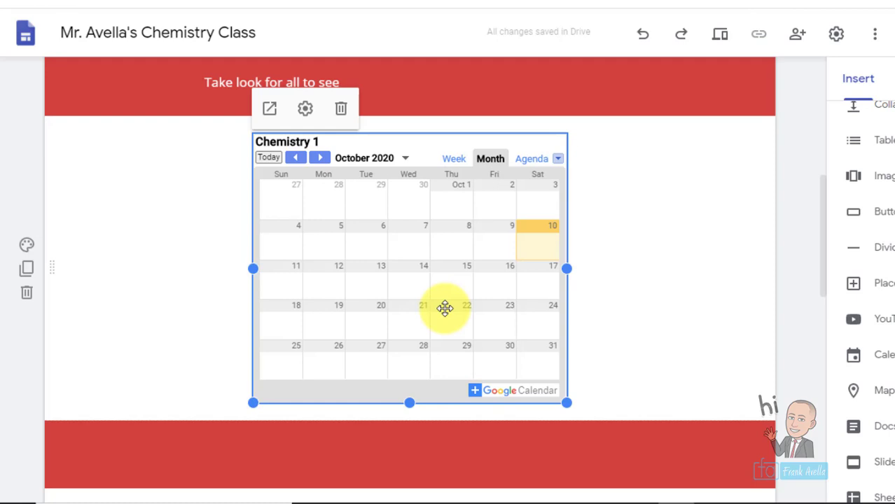
click(307, 110)
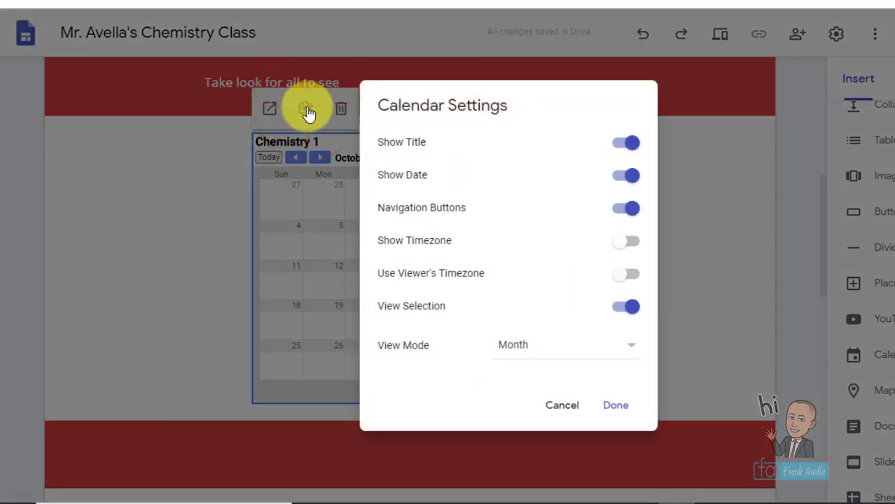
click(616, 412)
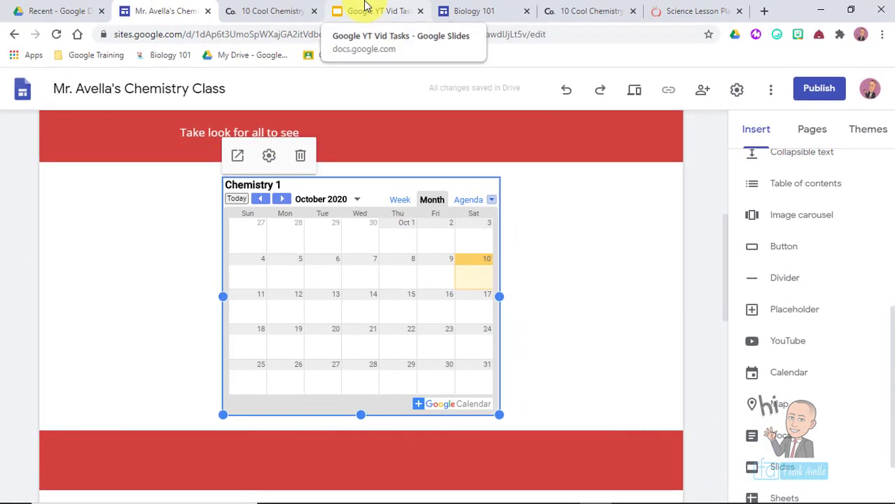
click(364, 9)
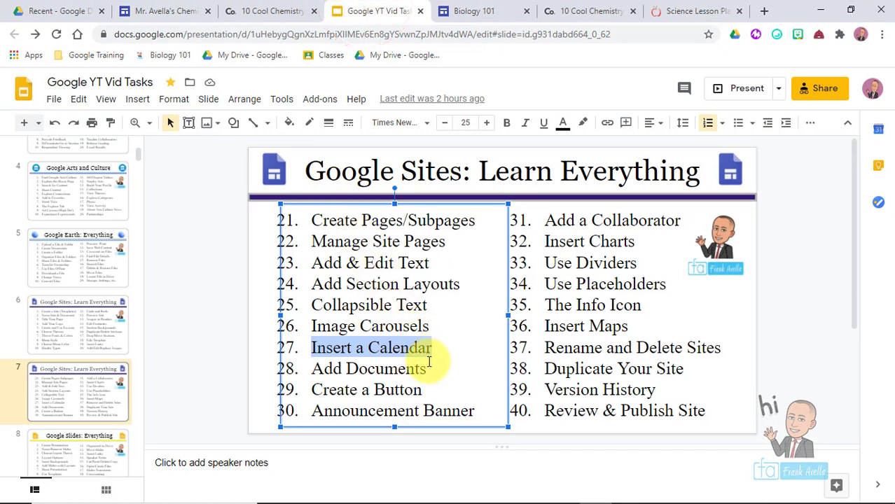
drag(427, 367, 313, 372)
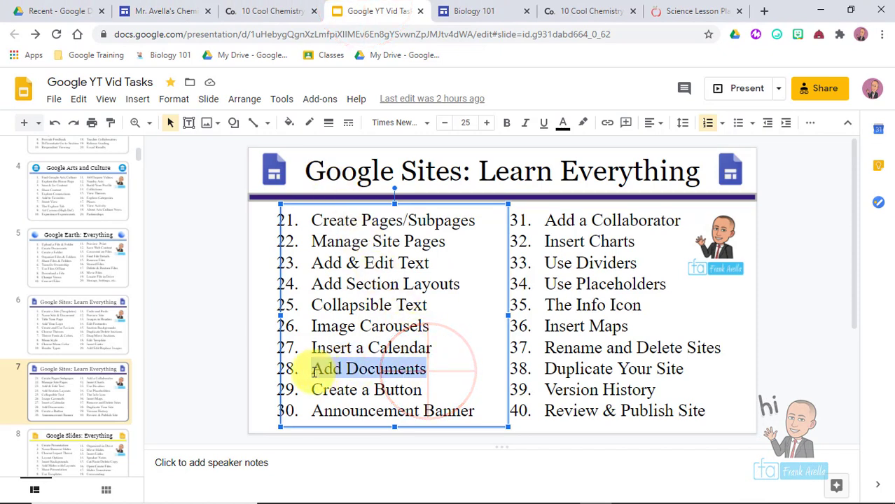
click(148, 9)
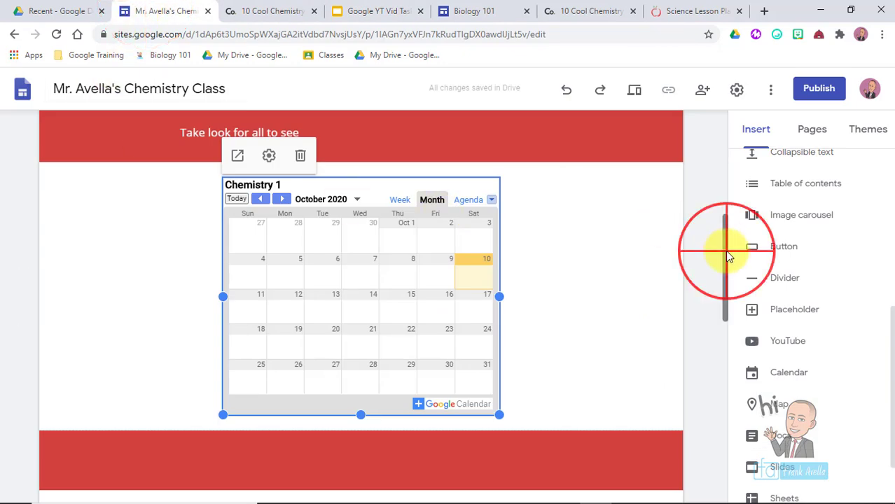
- Add an empty section below the Daily schedule text block
drag(724, 250, 721, 371)
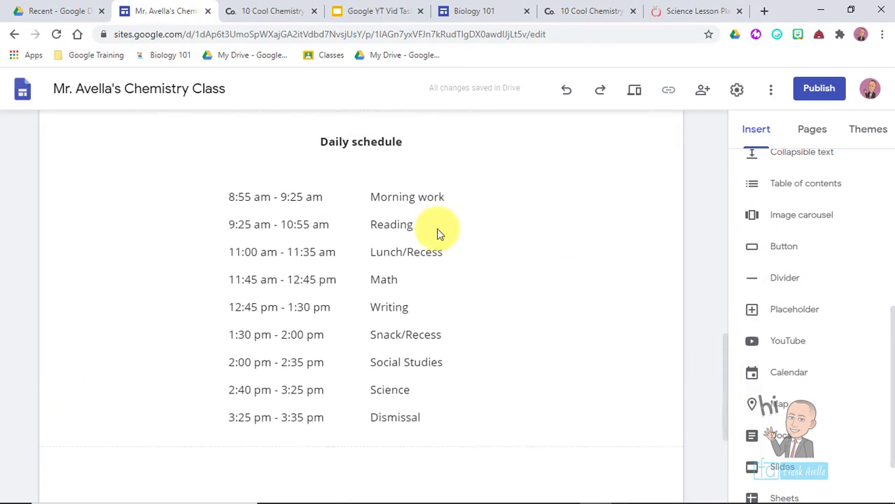
click(309, 269)
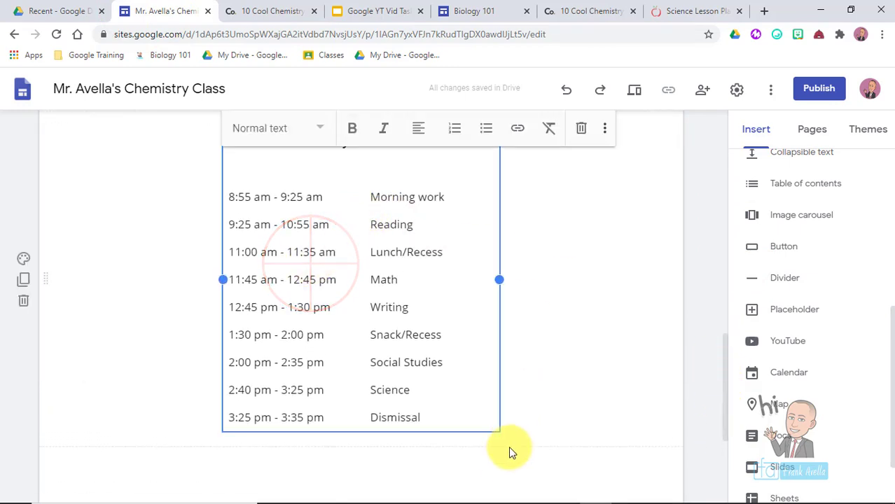
click(497, 470)
click(666, 469)
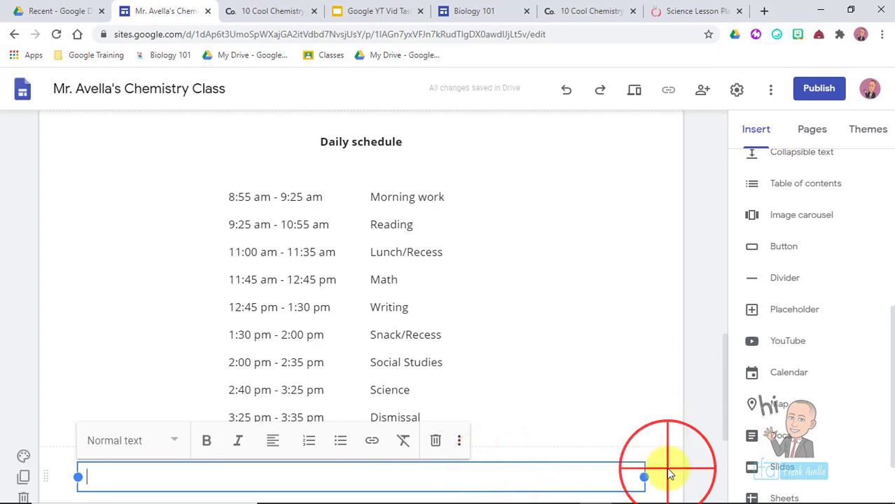
drag(725, 370, 725, 410)
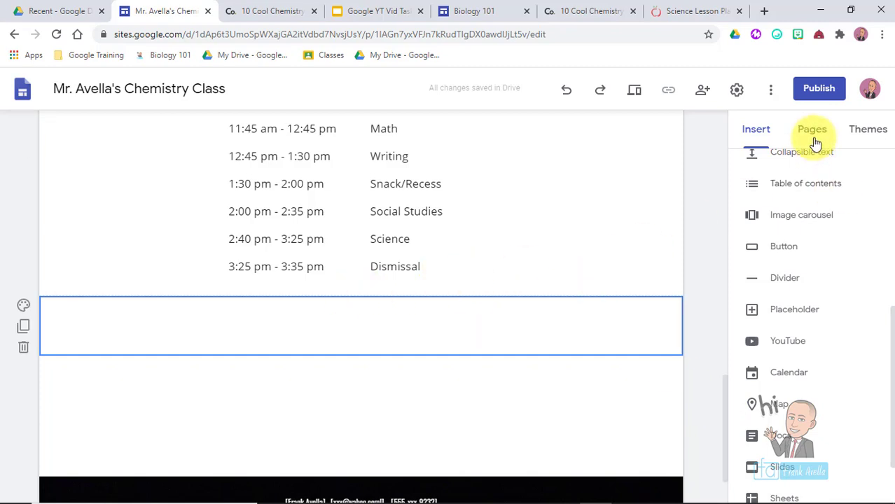
- Open the Docs picker from the Insert panel to list recent Google Docs
click(759, 129)
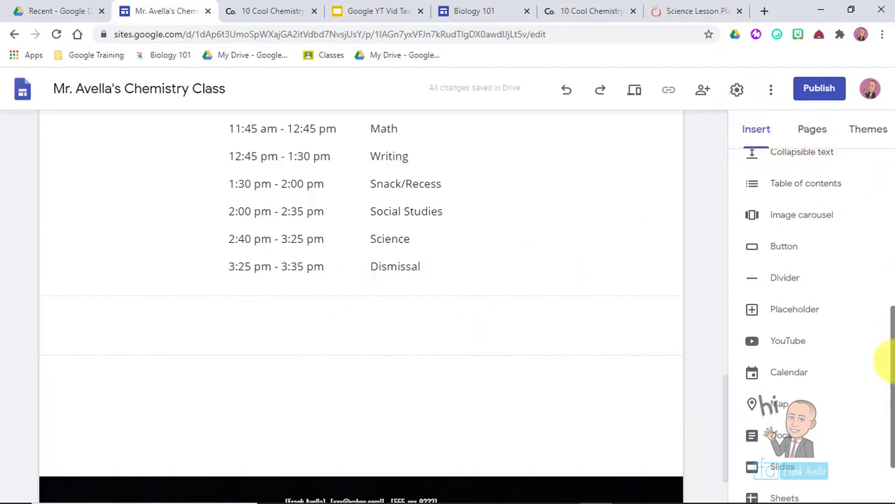
drag(883, 356, 885, 170)
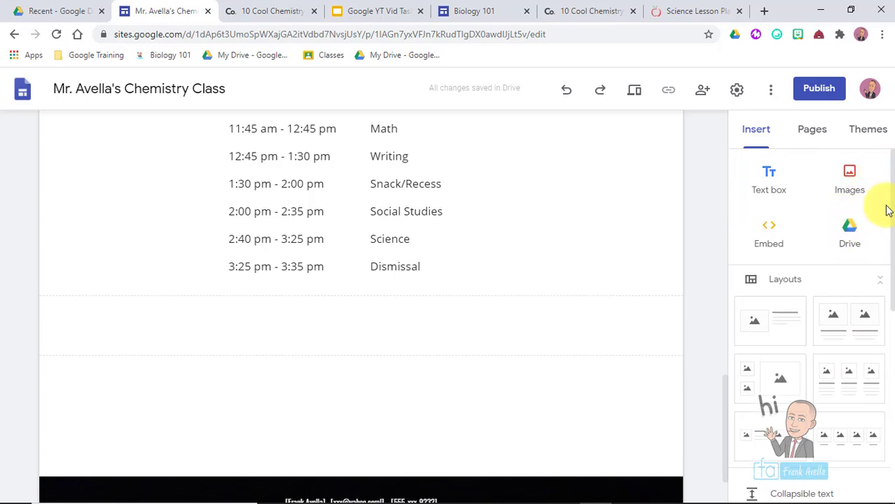
drag(891, 201, 888, 378)
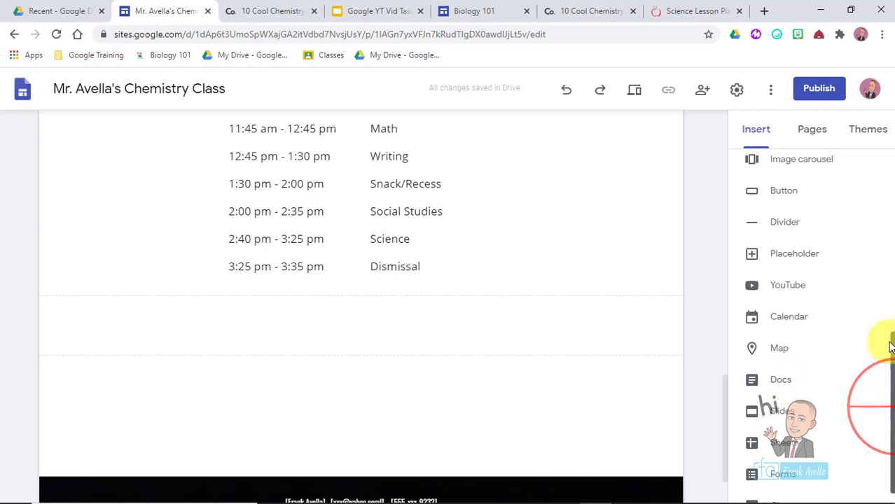
drag(882, 350, 881, 159)
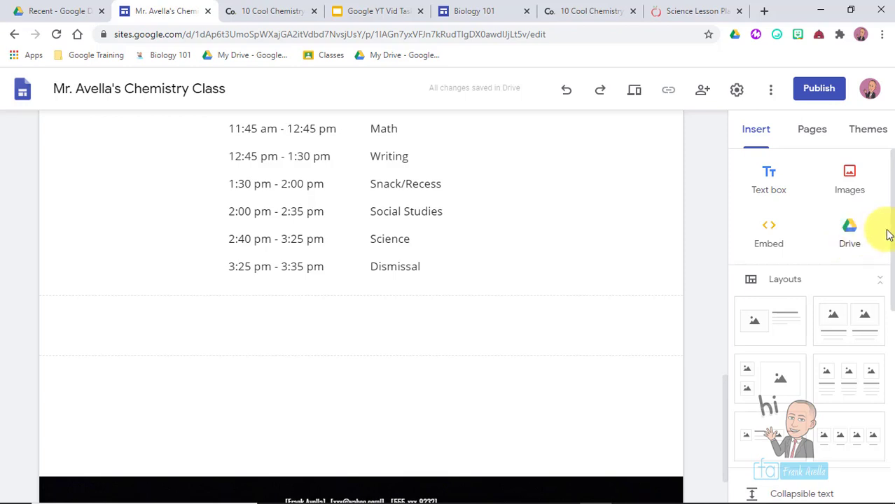
drag(891, 232, 881, 403)
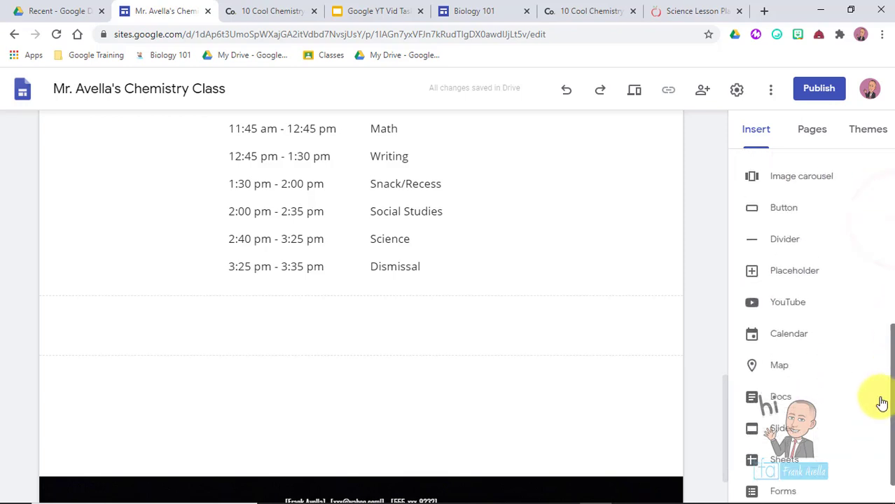
click(803, 396)
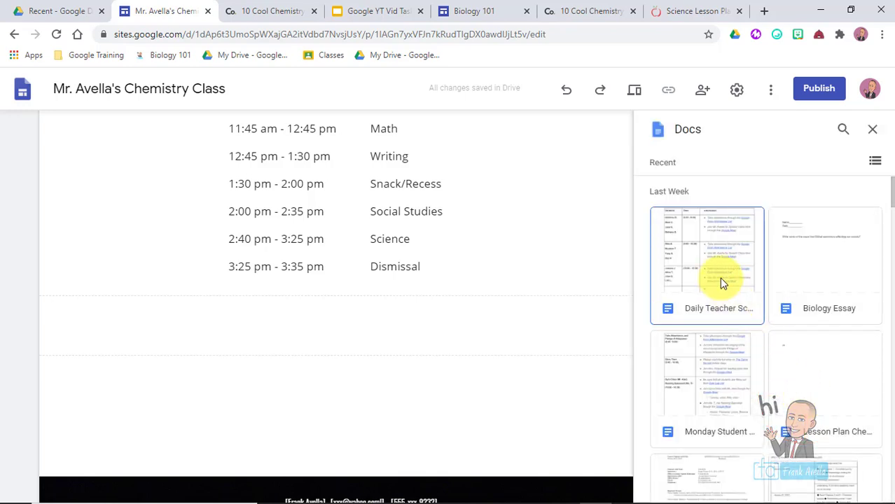
- Embed the Speech Schedule Google Doc below the daily schedule and make it taller
click(721, 283)
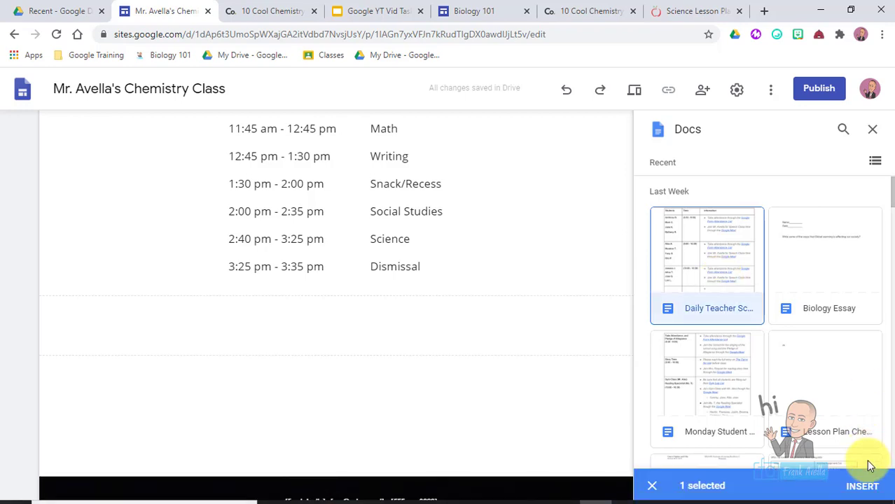
click(862, 486)
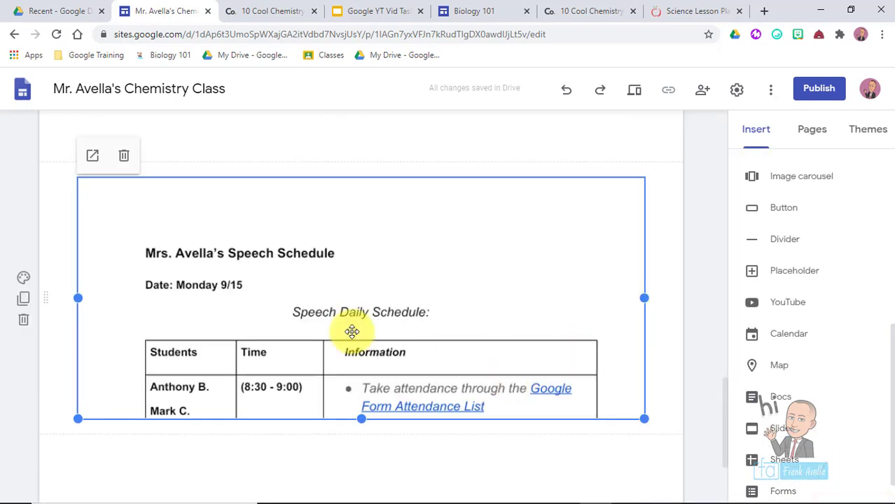
drag(362, 420, 361, 476)
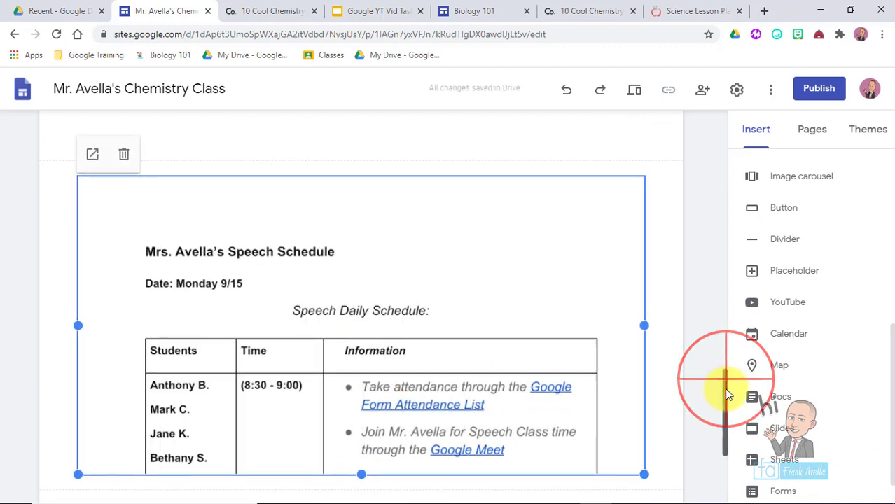
scroll(724, 388, down, 1)
drag(644, 256, 157, 247)
scroll(719, 378, up, 3)
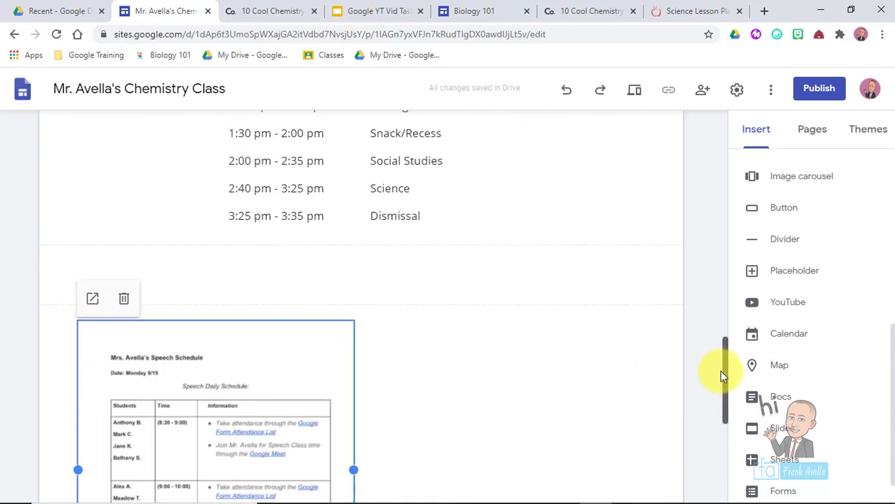
scroll(718, 392, down, 2)
- Reselect the embedded Speech Schedule doc and resize it to a narrower width
click(718, 403)
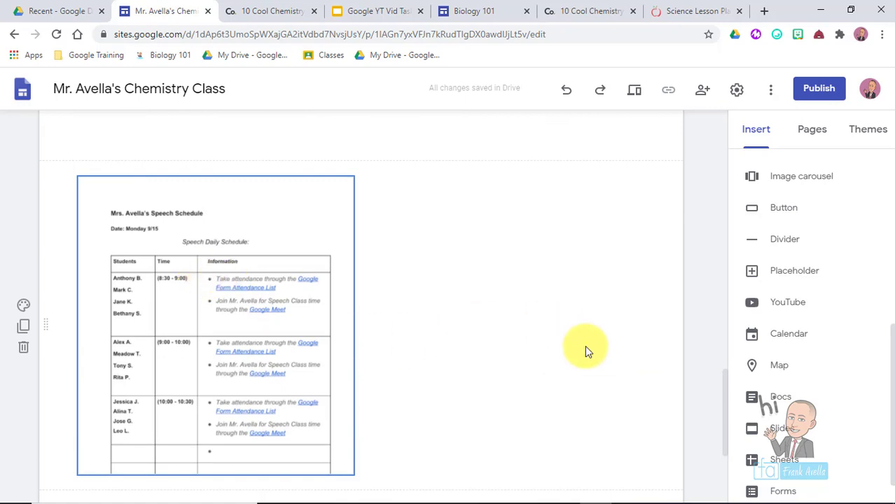
click(724, 413)
scroll(724, 413, down, 2)
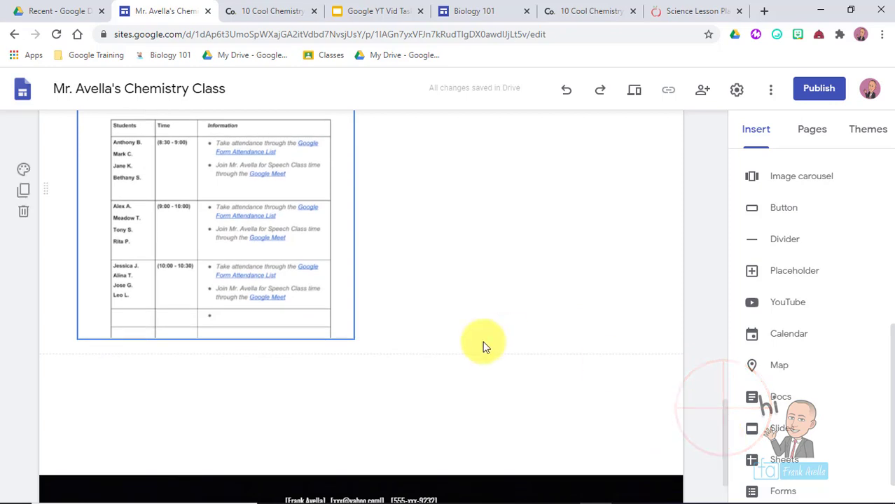
click(242, 260)
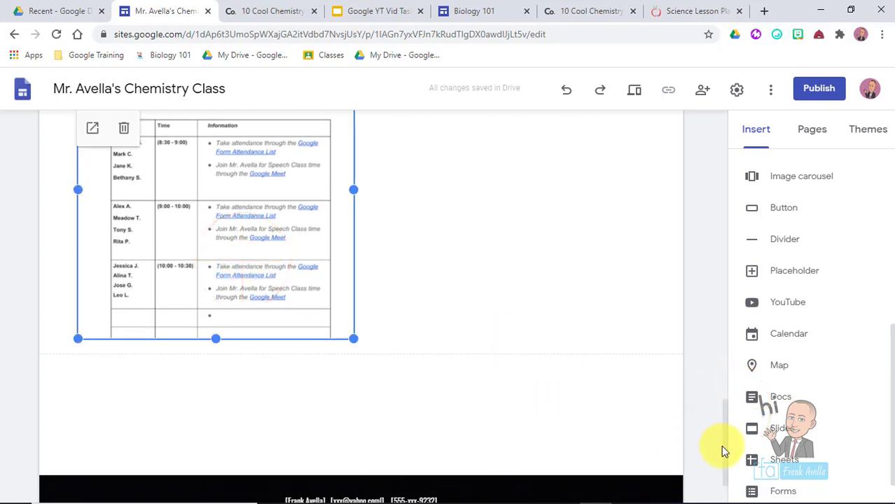
drag(721, 446, 752, 425)
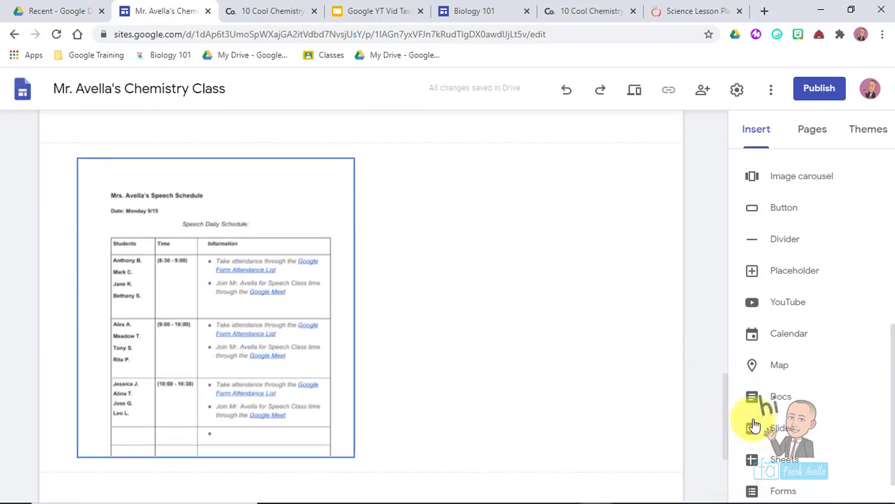
- Embed the History lesson 1 Google Slides presentation on the page
click(788, 427)
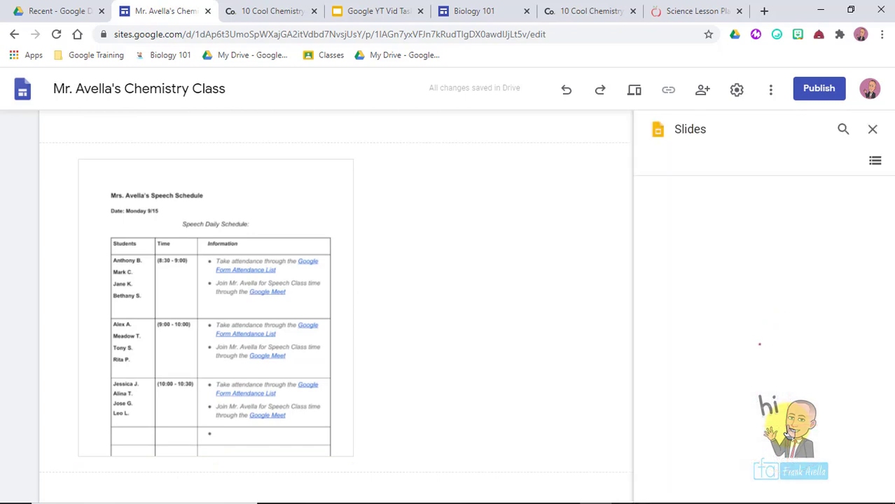
click(704, 260)
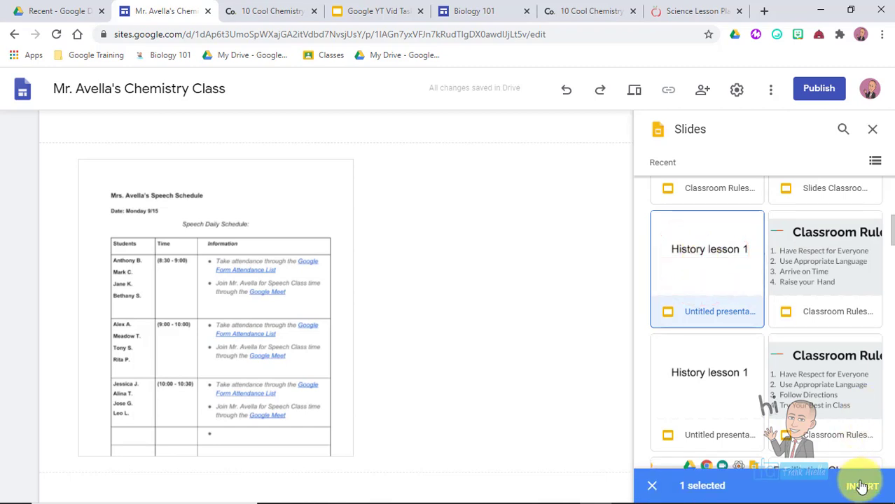
click(861, 485)
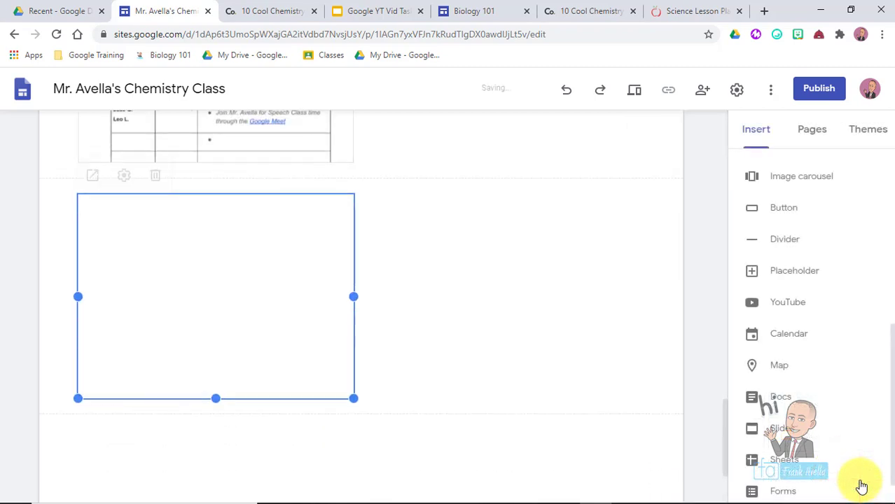
click(723, 450)
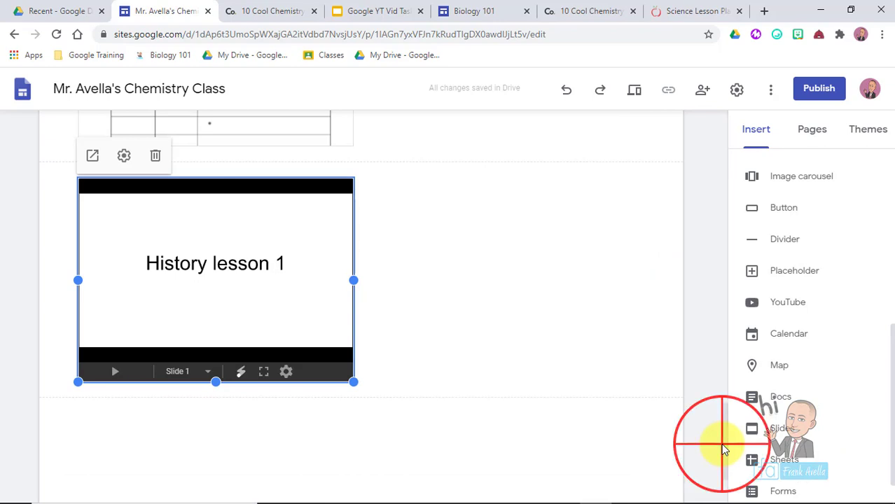
click(721, 397)
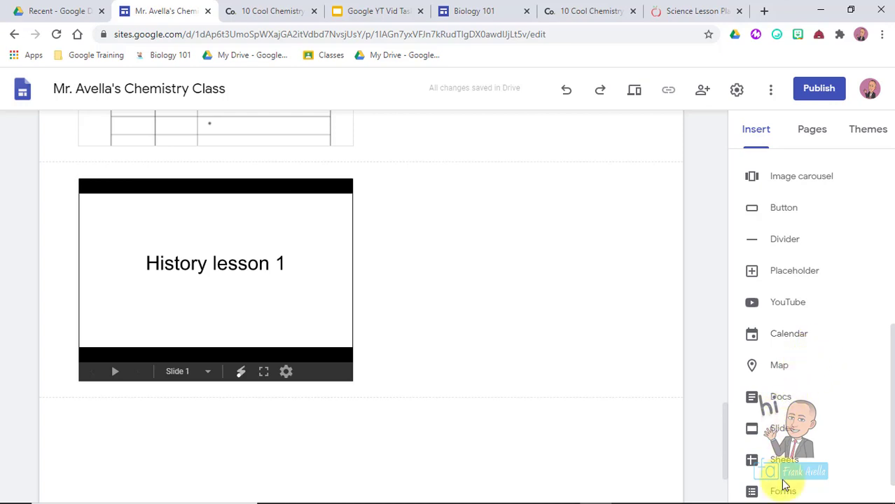
drag(720, 473, 721, 455)
- Move the History lesson 1 slides beside the schedule and shorten the schedule doc embed
click(204, 333)
drag(321, 292, 436, 186)
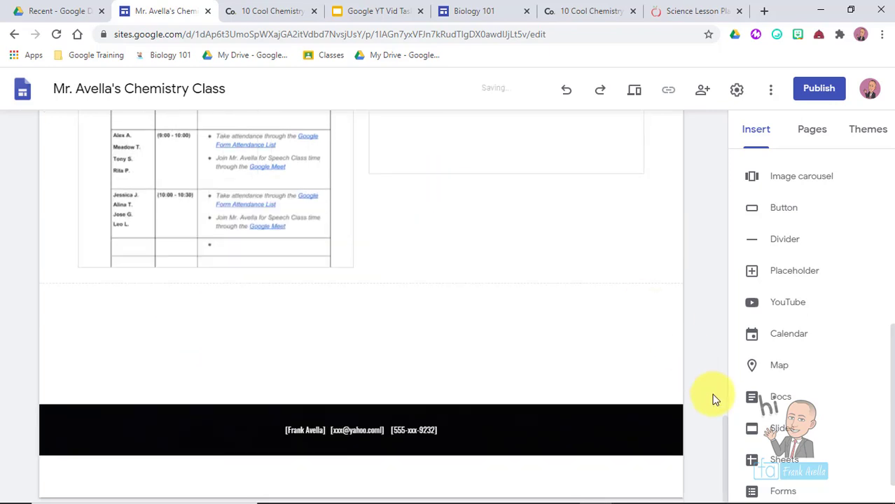
drag(722, 433, 717, 391)
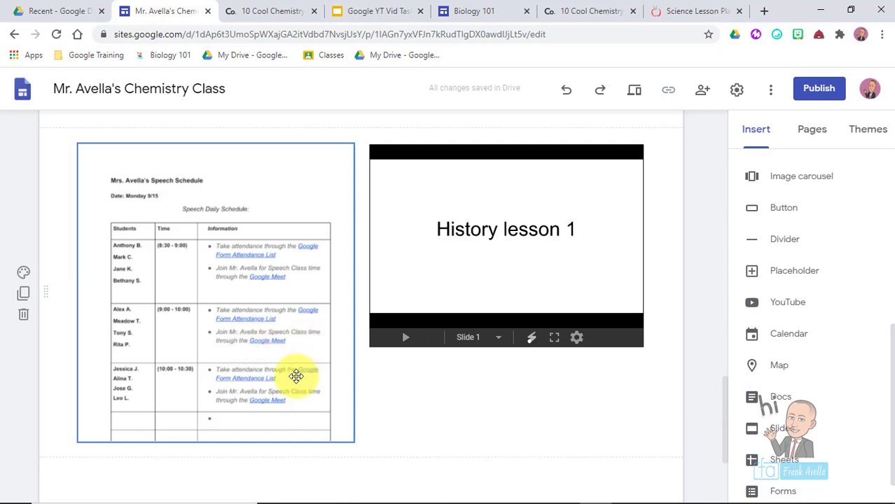
click(296, 377)
drag(215, 441, 232, 364)
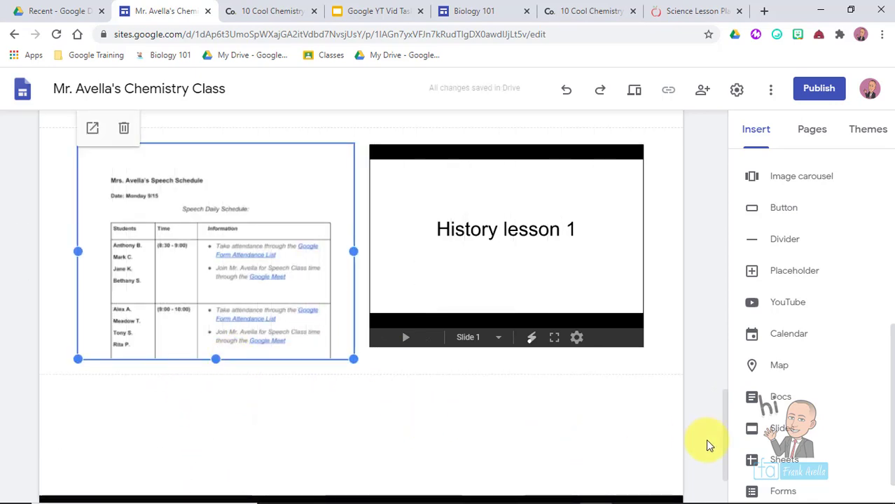
- Browse Drive's Shared with me files, close the browser, and return to the Google YT Vid Tasks slides
scroll(726, 453, down, 2)
scroll(885, 381, up, 5)
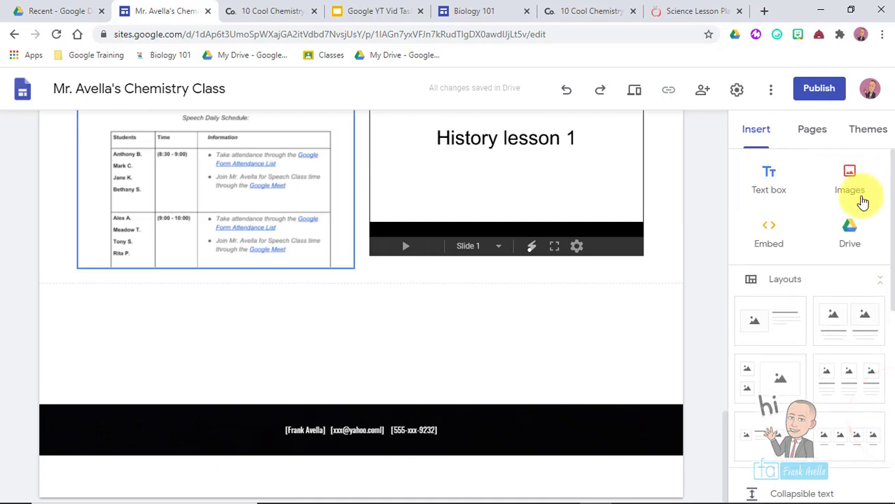
click(355, 311)
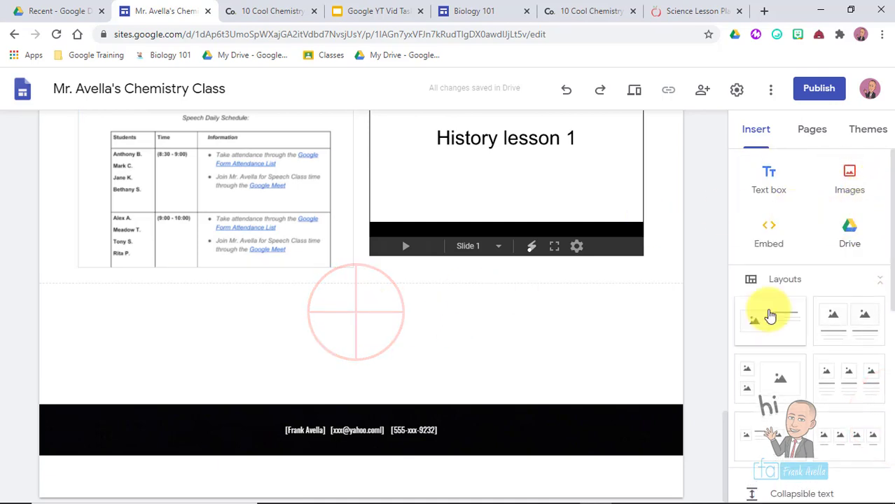
click(848, 244)
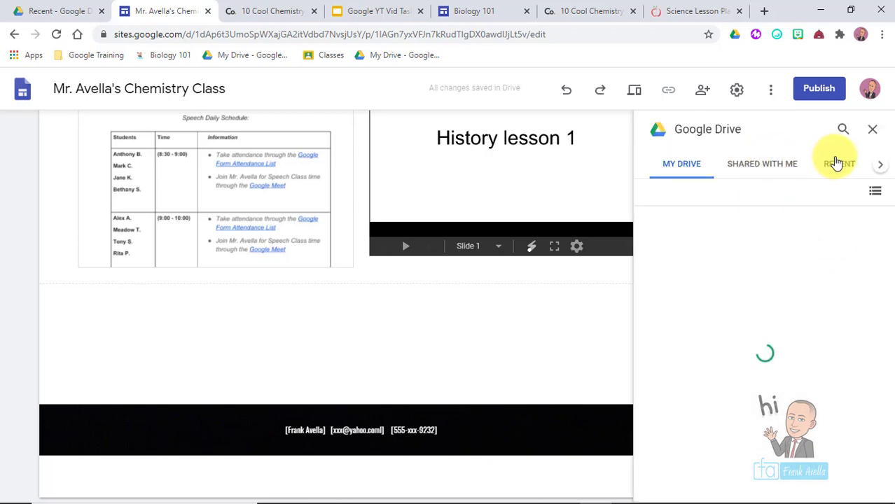
click(759, 170)
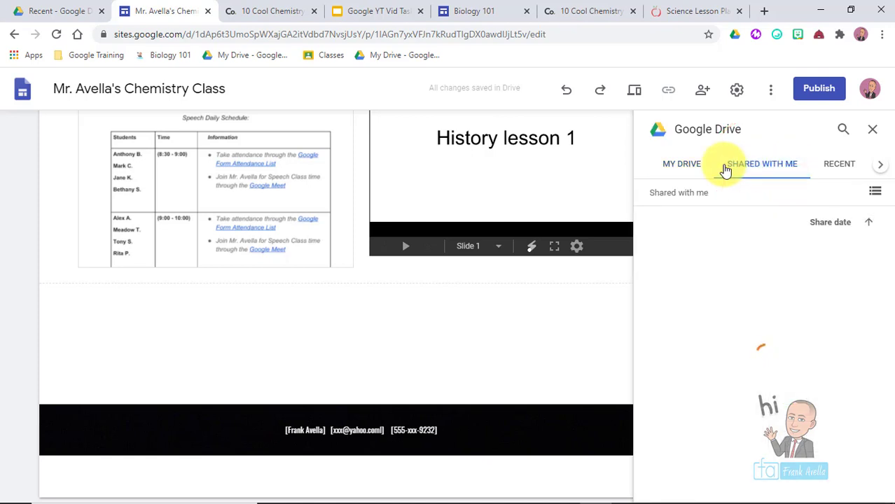
click(874, 133)
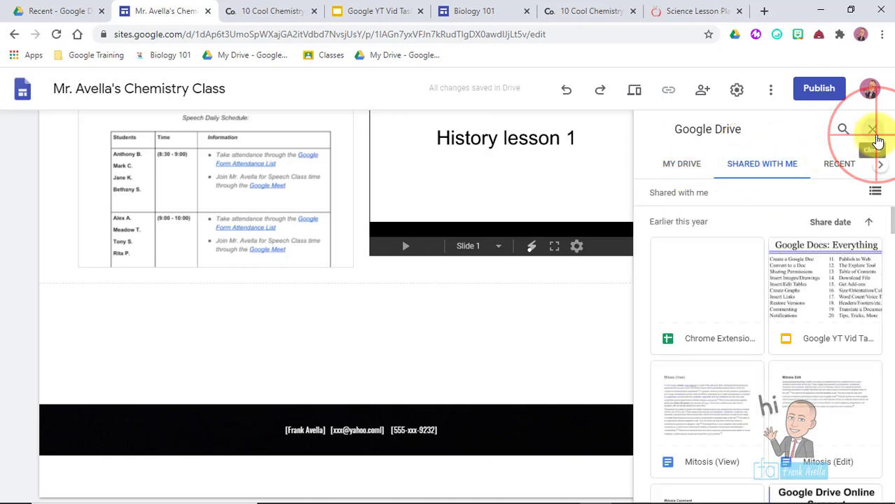
click(376, 10)
click(423, 392)
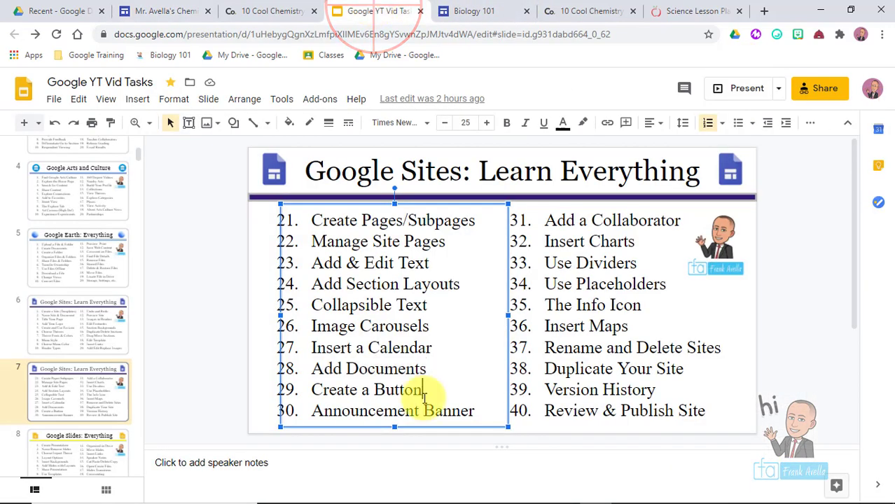
- Highlight item 29 'Create a Button' on the 'Google Sites: Learn Everything' slide
drag(425, 390, 287, 387)
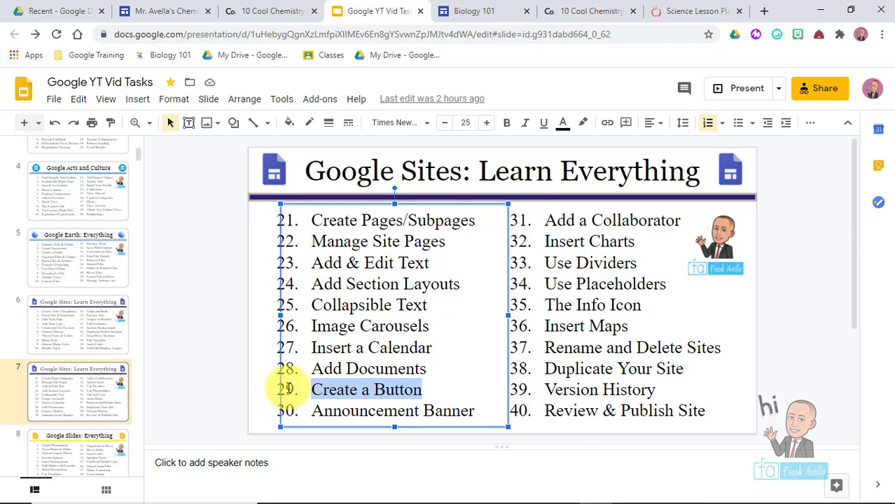
click(431, 396)
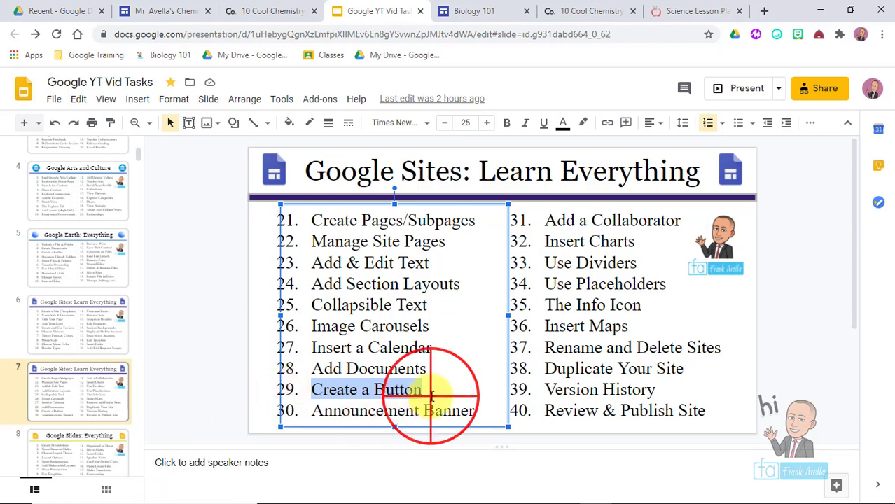
drag(430, 396, 314, 390)
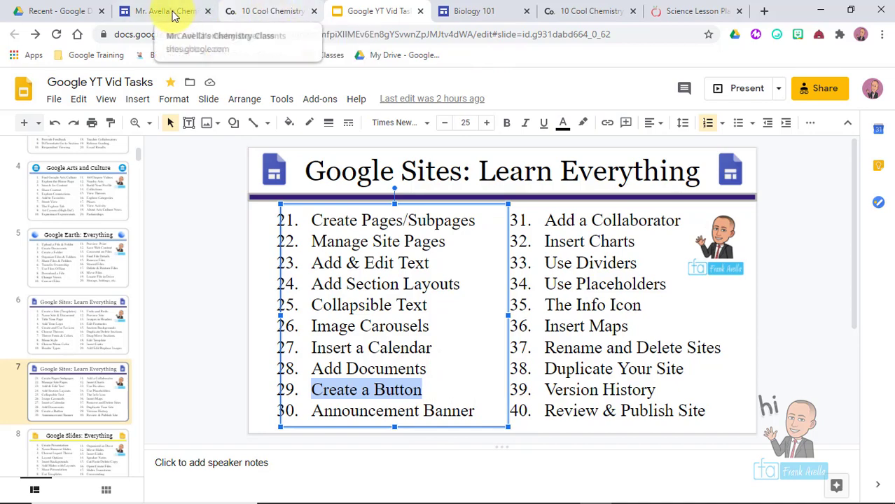
click(175, 14)
- On the Copy of Experiments page, expand then collapse the first-marking-period experiments list
scroll(719, 186, up, 5)
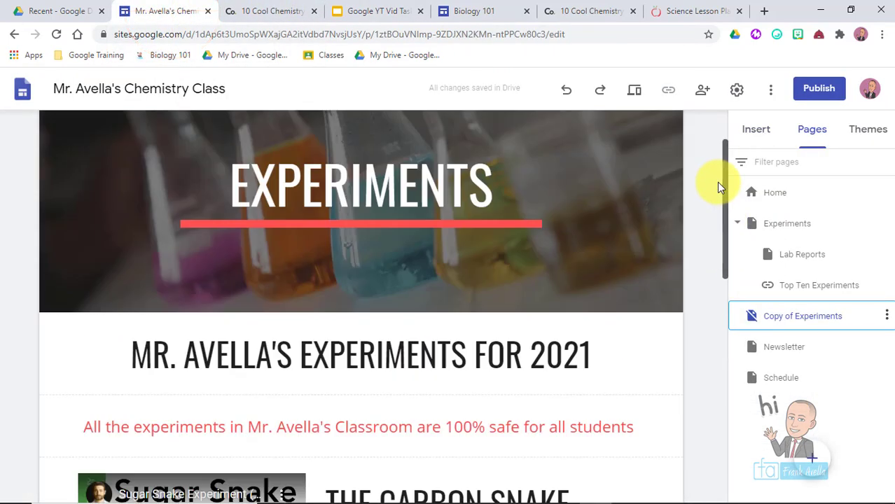
scroll(725, 216, down, 8)
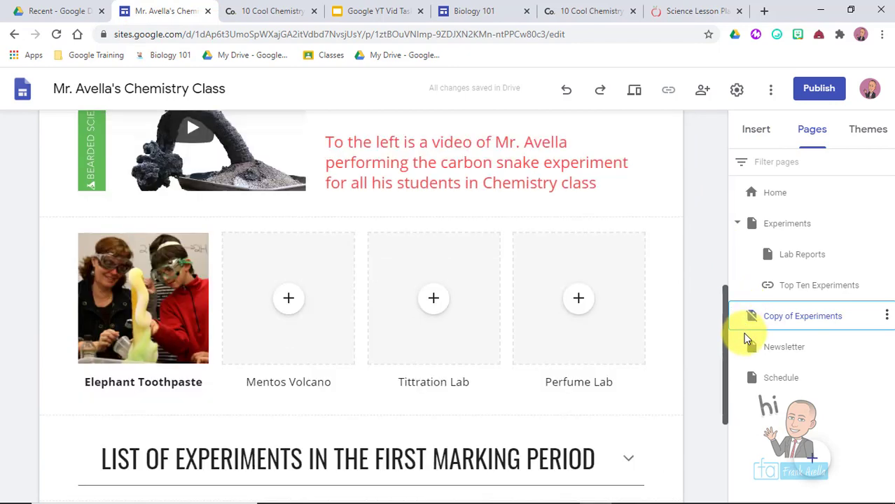
scroll(727, 356, down, 3)
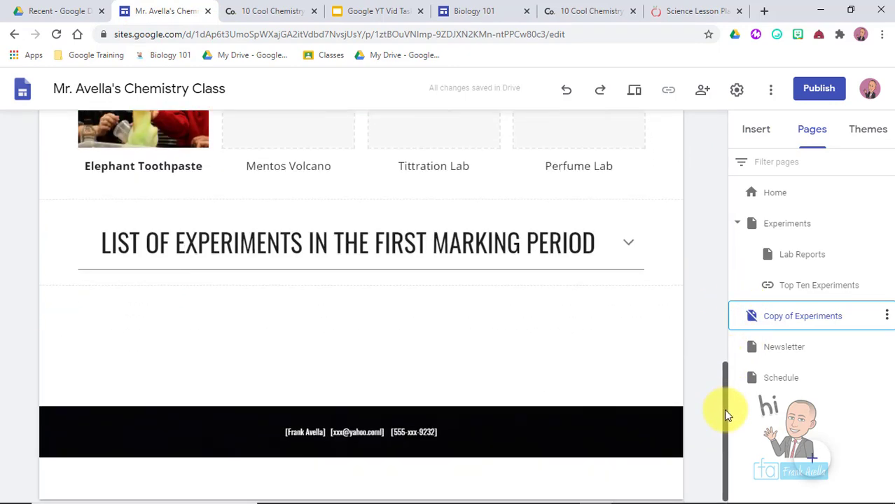
click(629, 243)
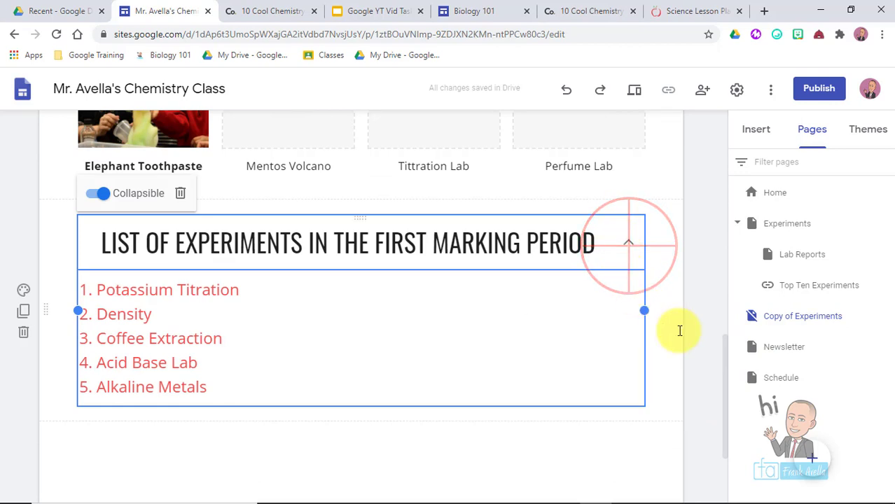
click(721, 379)
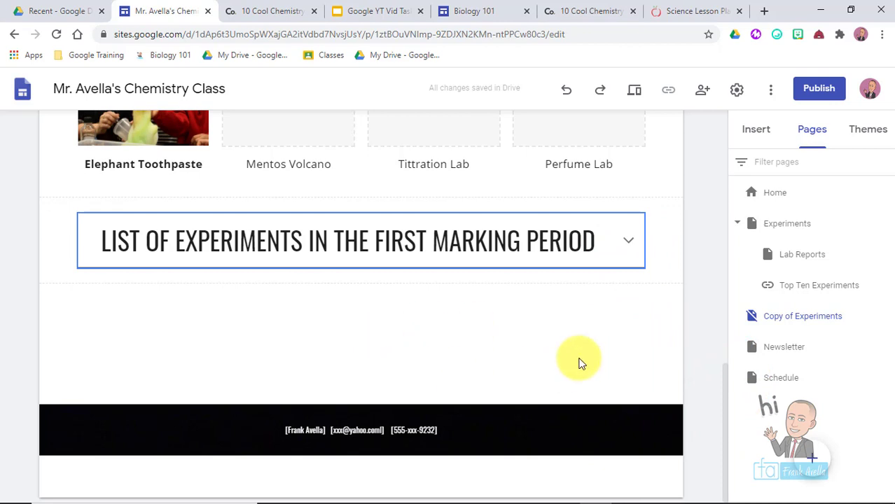
click(749, 133)
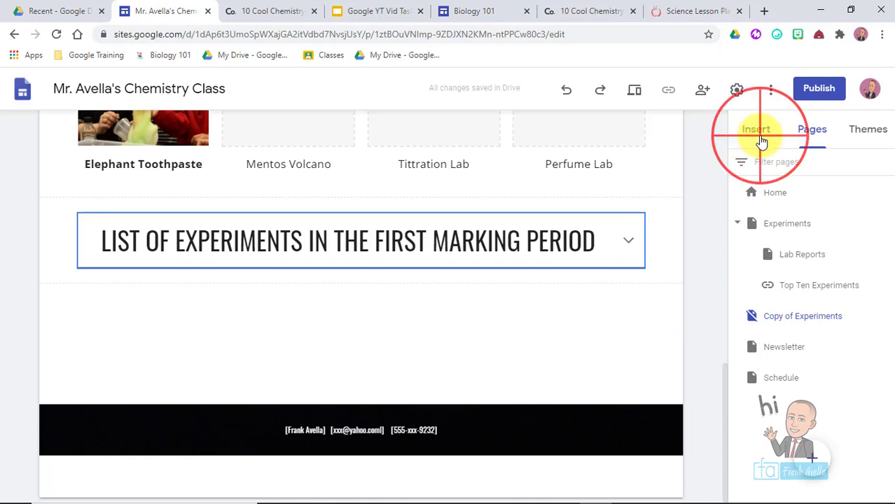
drag(888, 236, 889, 368)
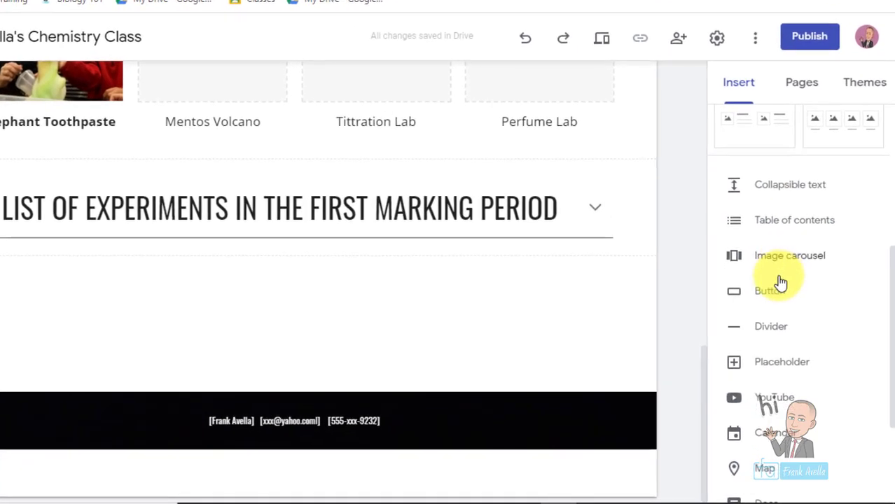
click(763, 294)
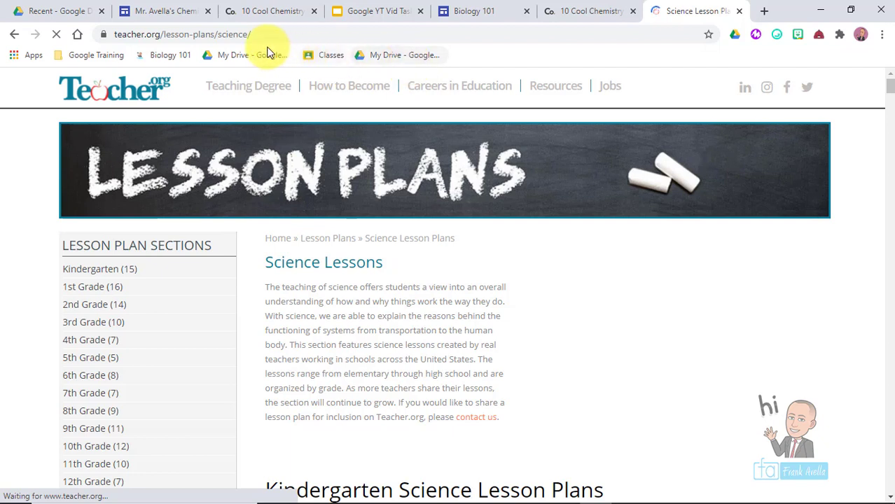
click(225, 32)
key(ctrl+c)
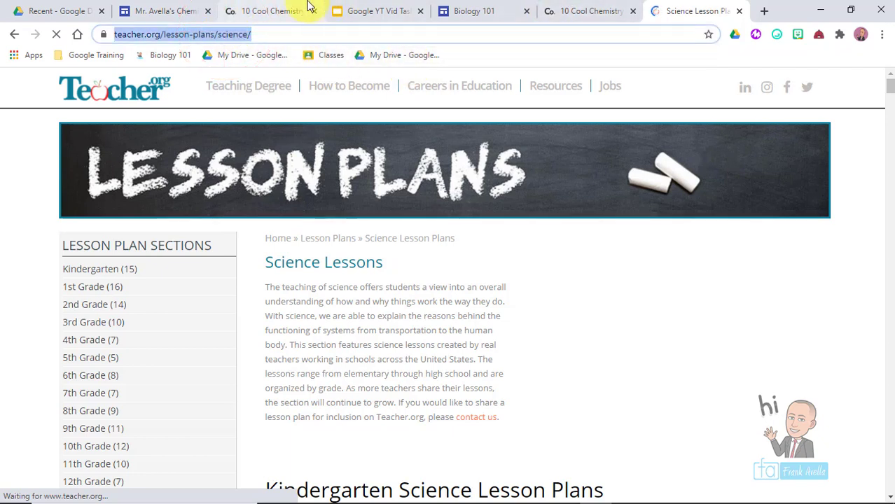
click(165, 10)
click(351, 314)
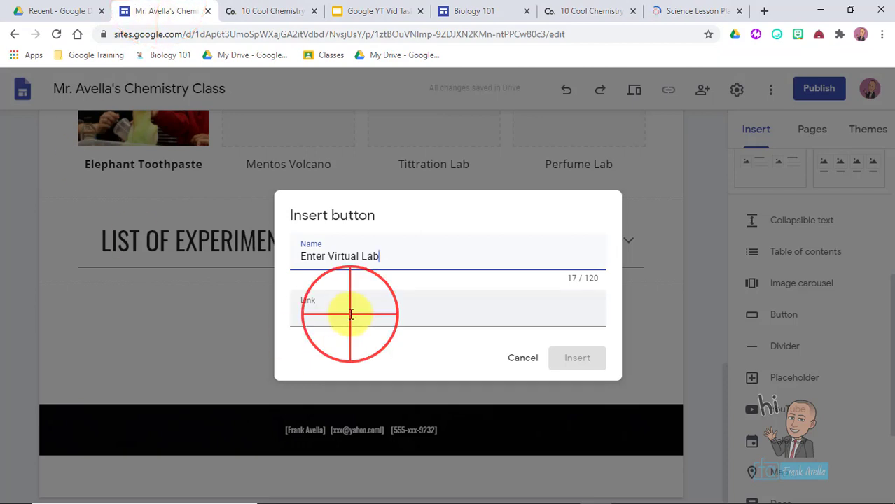
key(ctrl+v)
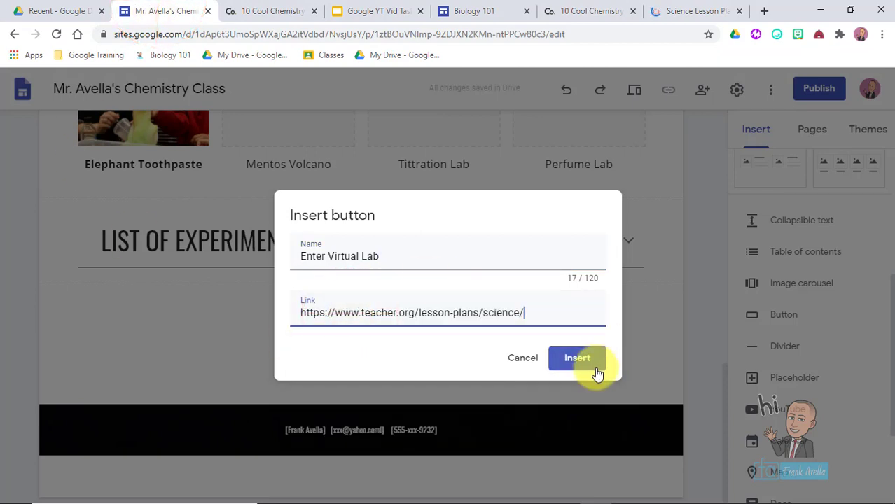
click(588, 358)
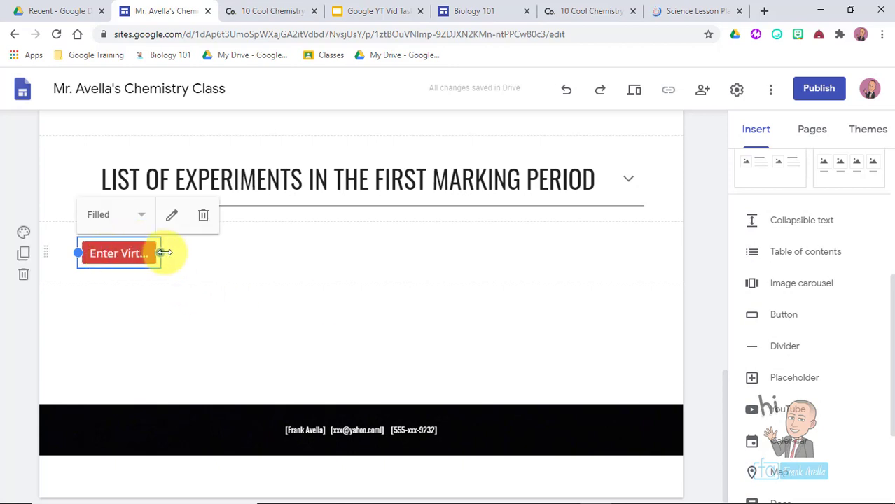
- Widen the Enter Virtual Lab button, centre it in its own row below the list, and preview
drag(162, 252, 255, 247)
drag(166, 251, 343, 389)
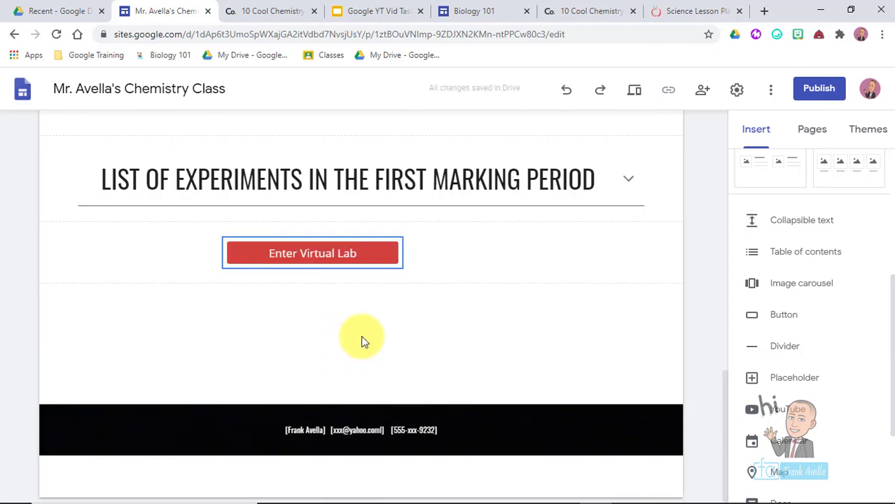
click(321, 254)
drag(360, 258, 367, 371)
click(365, 255)
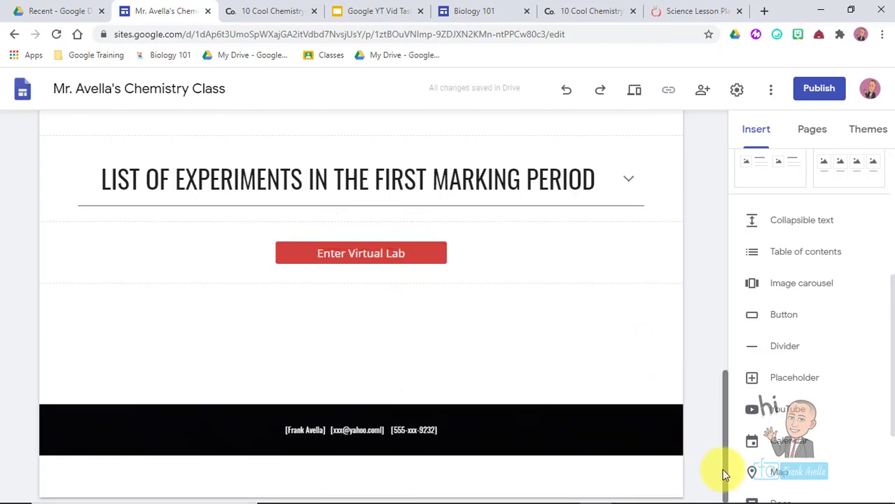
drag(725, 476, 667, 140)
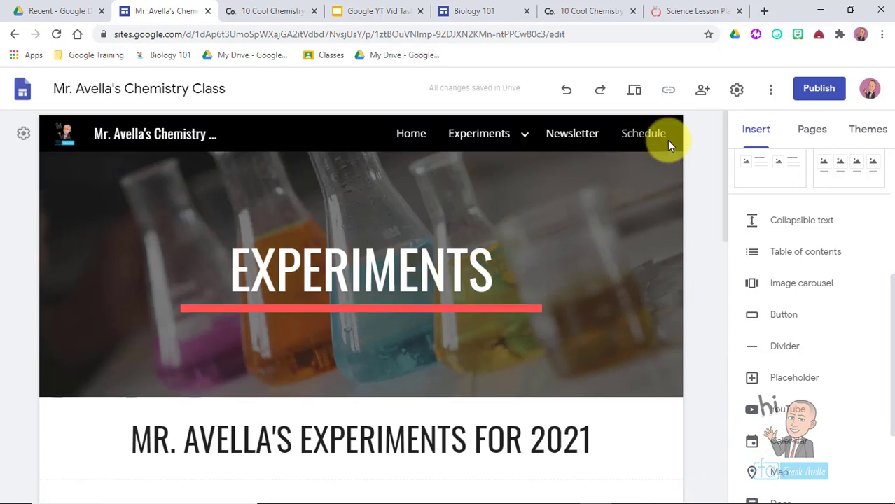
click(633, 91)
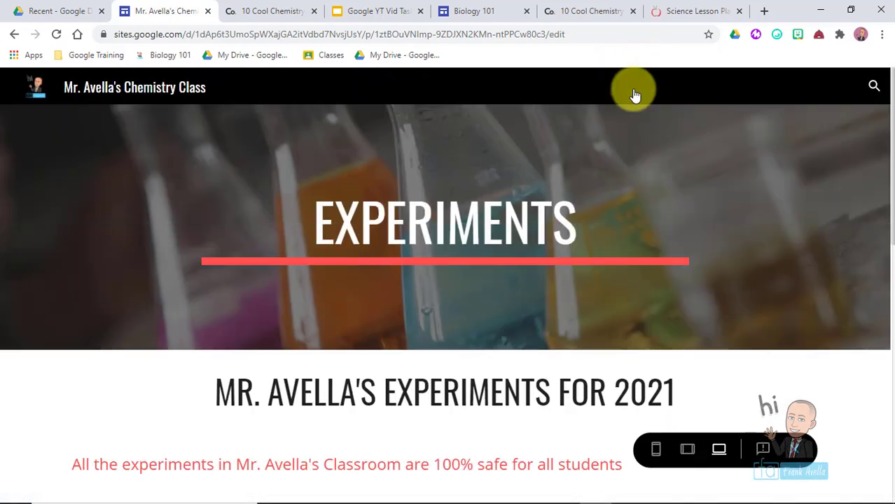
- Preview the site and test that Enter Virtual Lab opens the science lesson plans
click(886, 137)
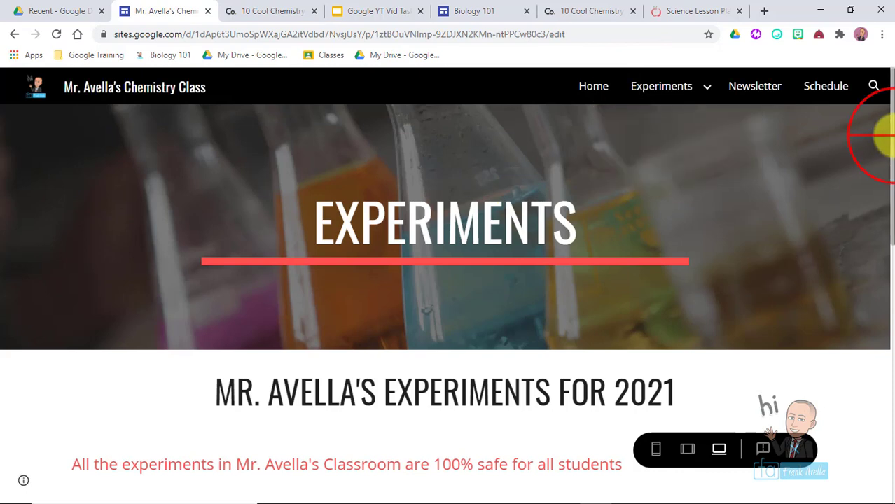
drag(886, 136, 888, 428)
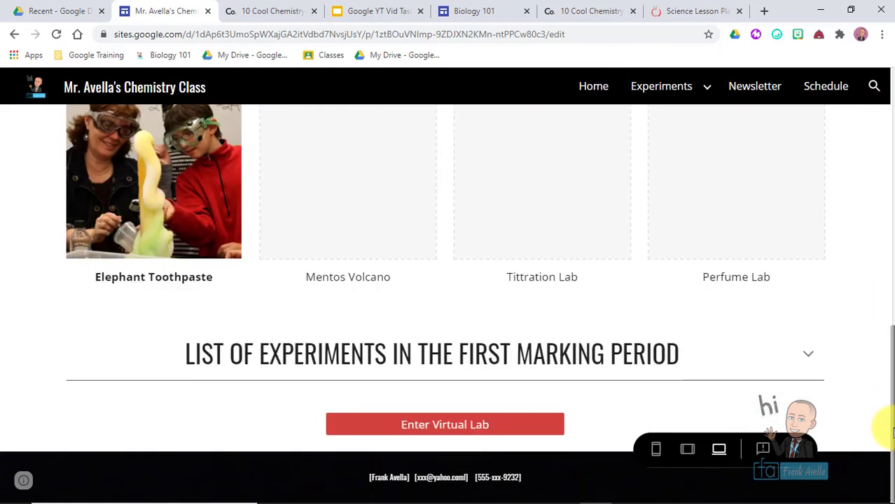
click(441, 425)
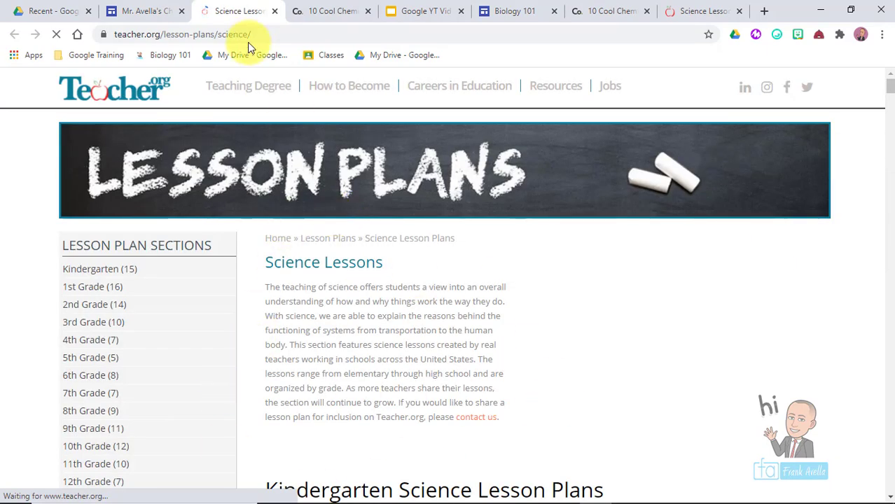
click(276, 13)
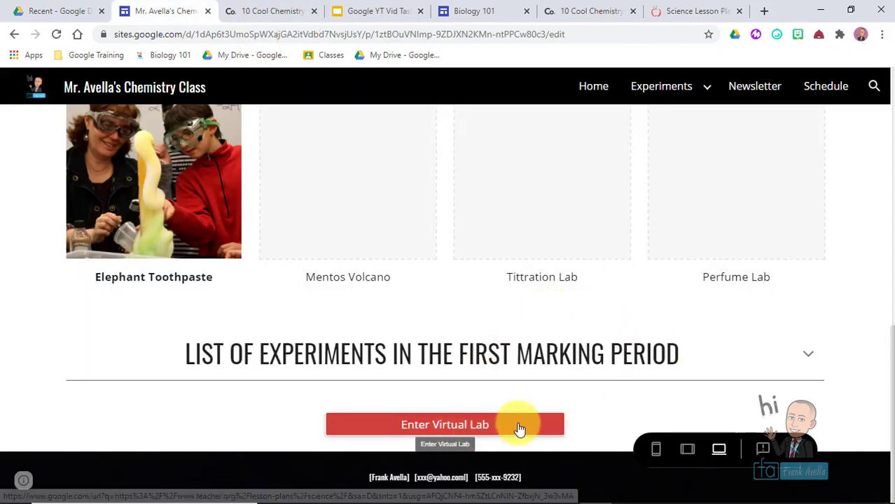
- Back on the task-list slides, highlight the Announcement Banner topic
click(789, 360)
click(387, 369)
drag(488, 404, 319, 404)
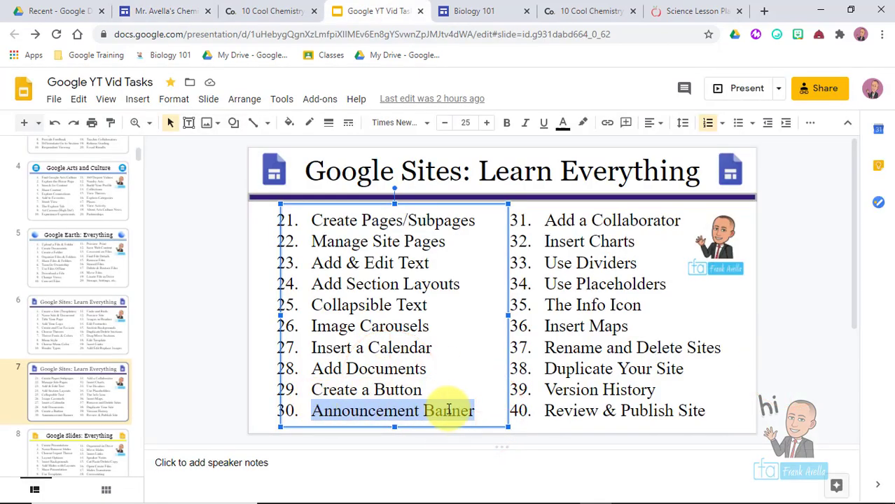
- Re-highlight 'Announcement Banner' in item 30 of the task list
click(475, 411)
drag(473, 412, 311, 418)
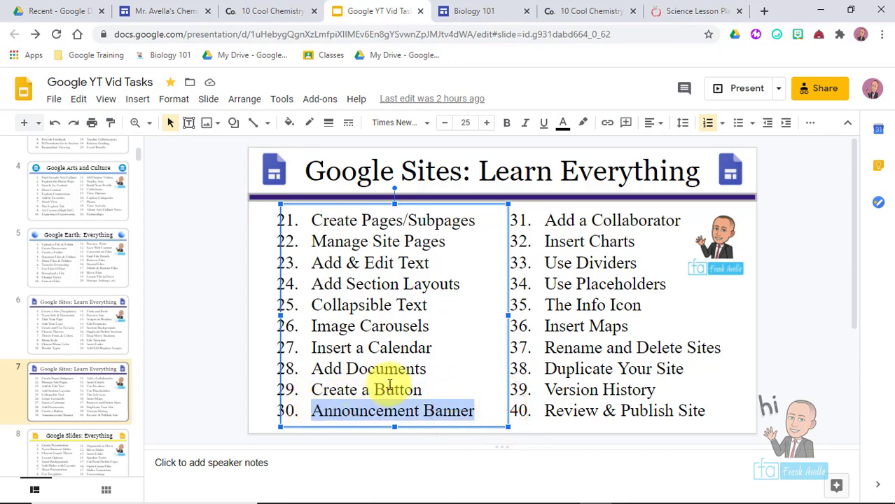
click(478, 411)
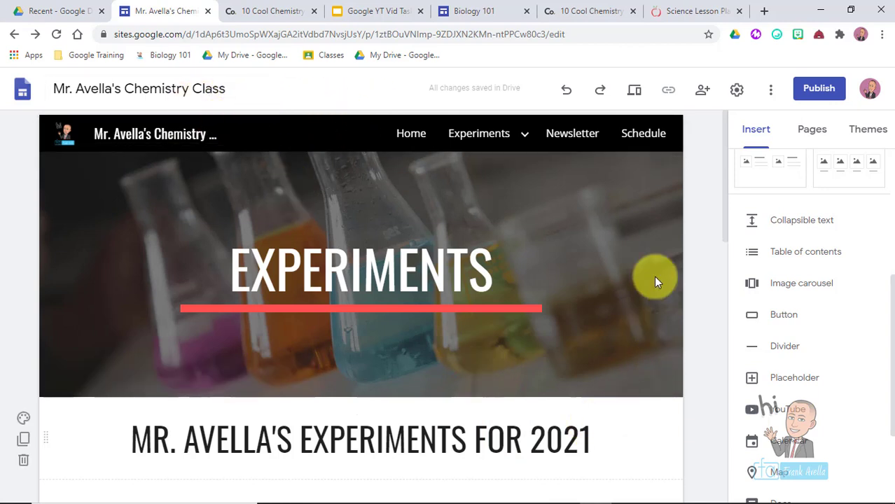
- In the site's Announcement banner settings, set the banner colour to blue
click(736, 91)
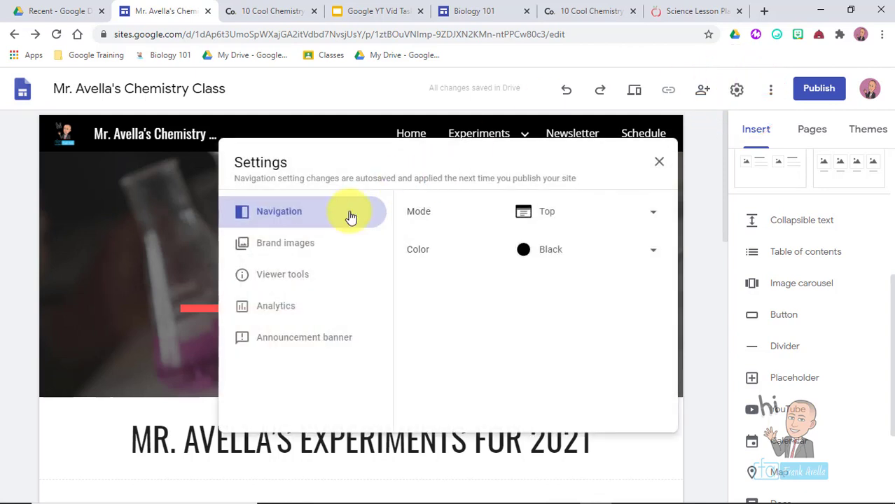
click(275, 343)
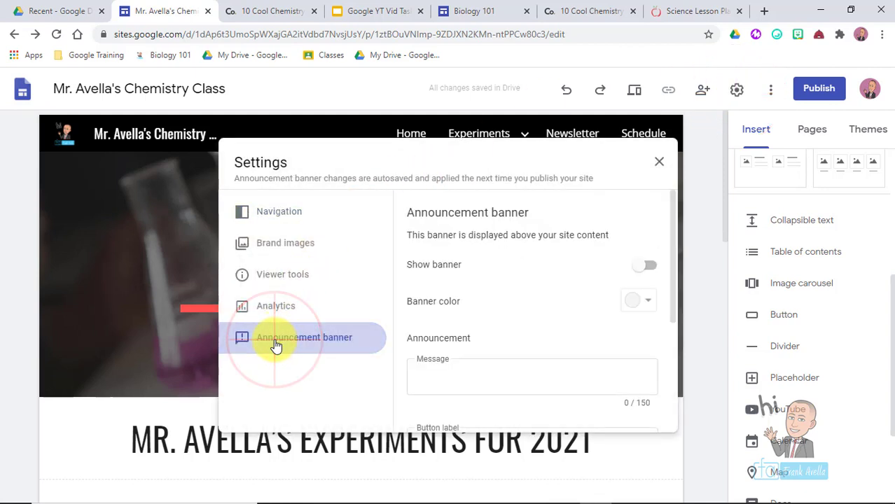
click(673, 231)
drag(673, 231, 673, 248)
click(646, 270)
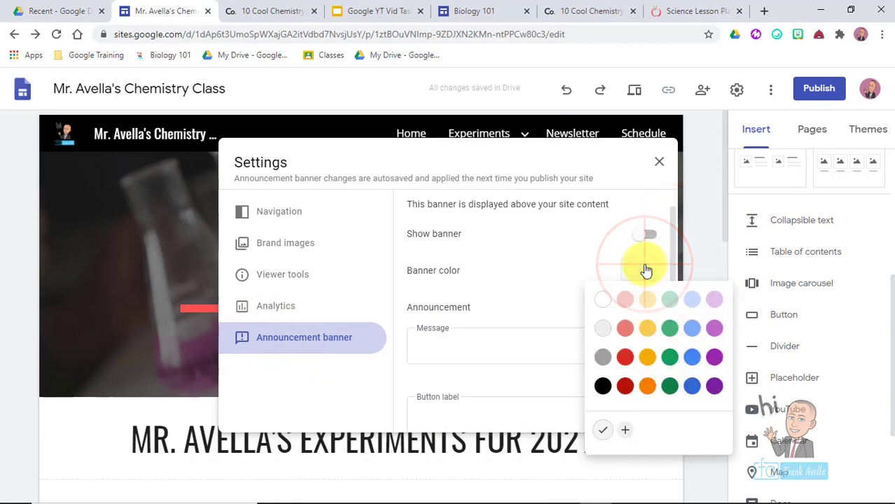
click(691, 386)
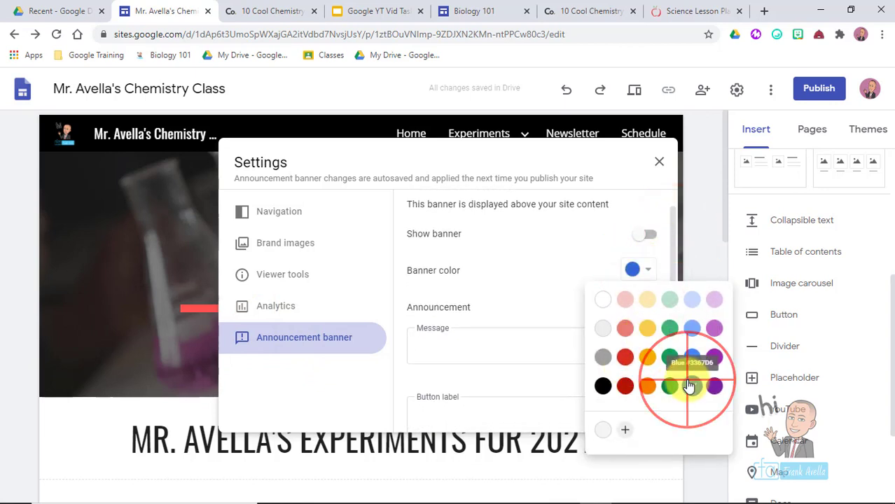
- Enter the banner message 'Welcome to Chemistry 109' and turn on Show banner
click(473, 337)
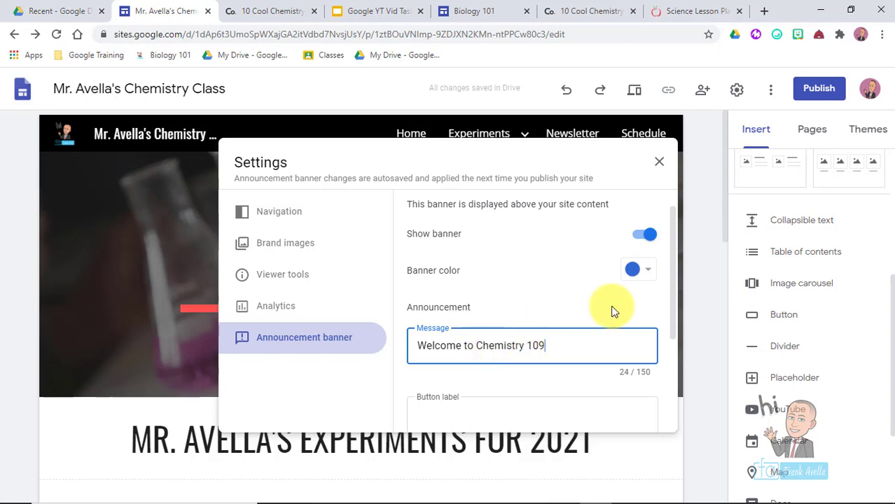
click(676, 297)
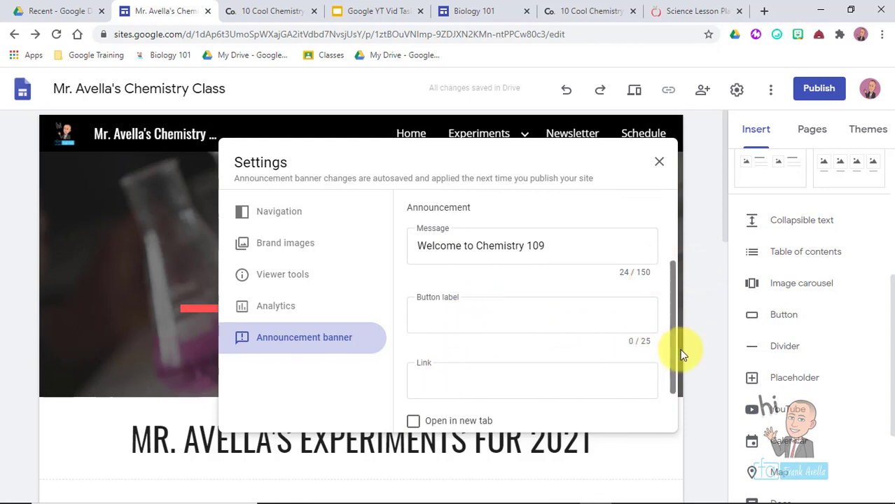
drag(671, 352, 672, 411)
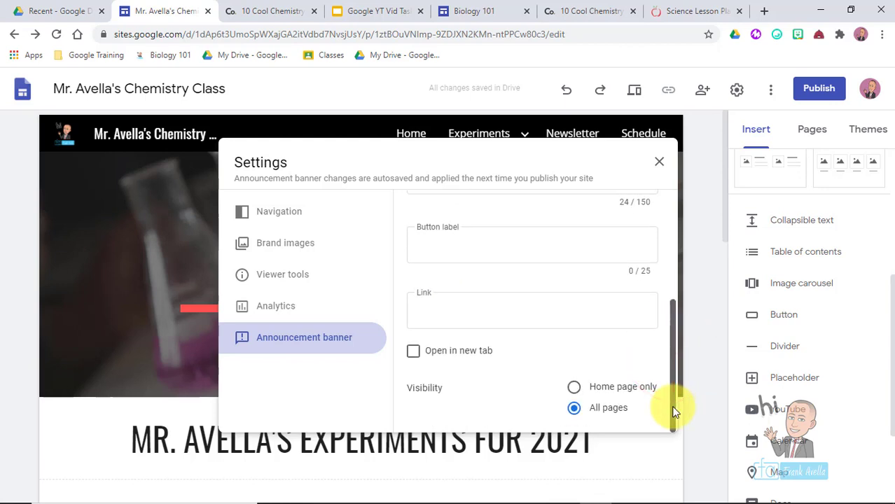
scroll(659, 323, up, 3)
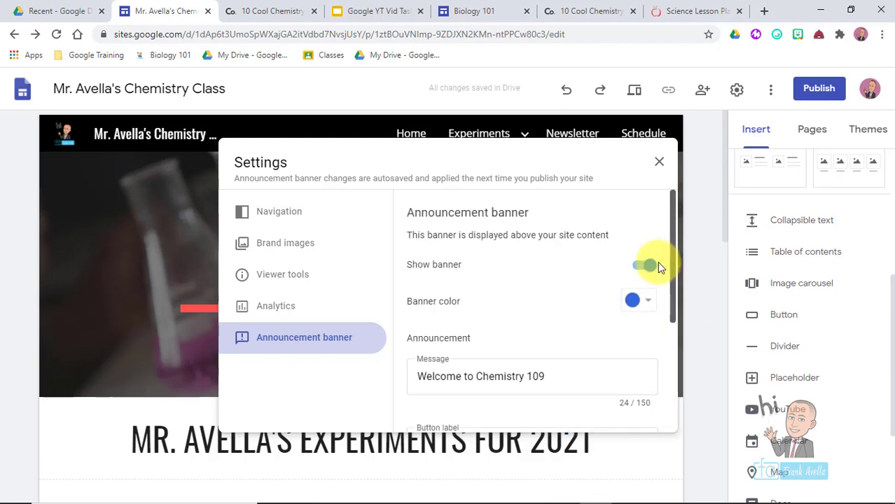
drag(673, 202, 658, 350)
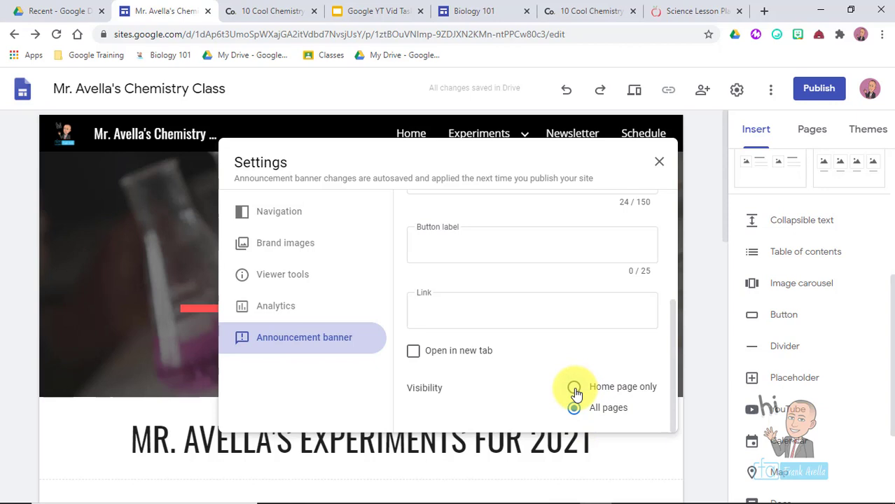
- Limit the banner to the home page only and close the settings
click(574, 390)
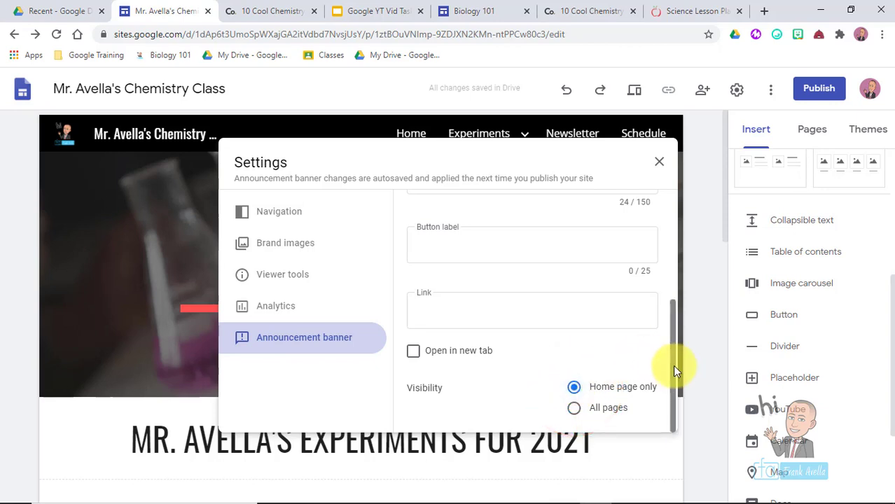
drag(672, 368, 672, 268)
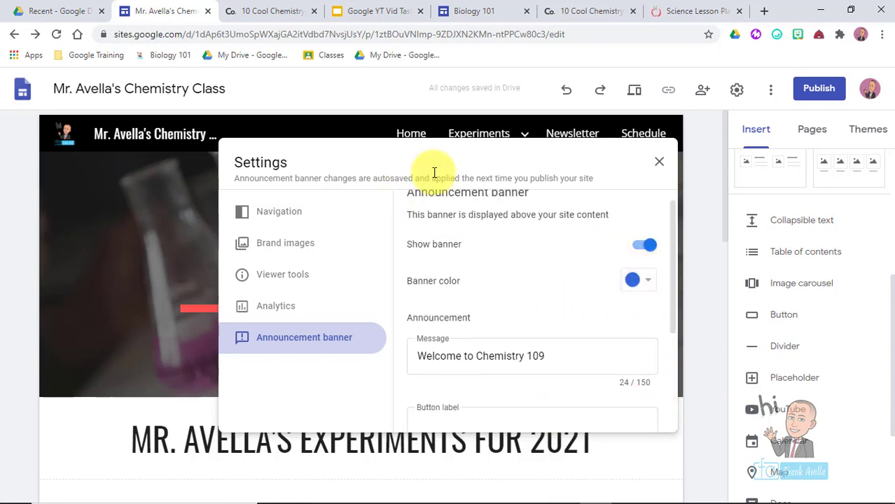
drag(408, 177, 358, 180)
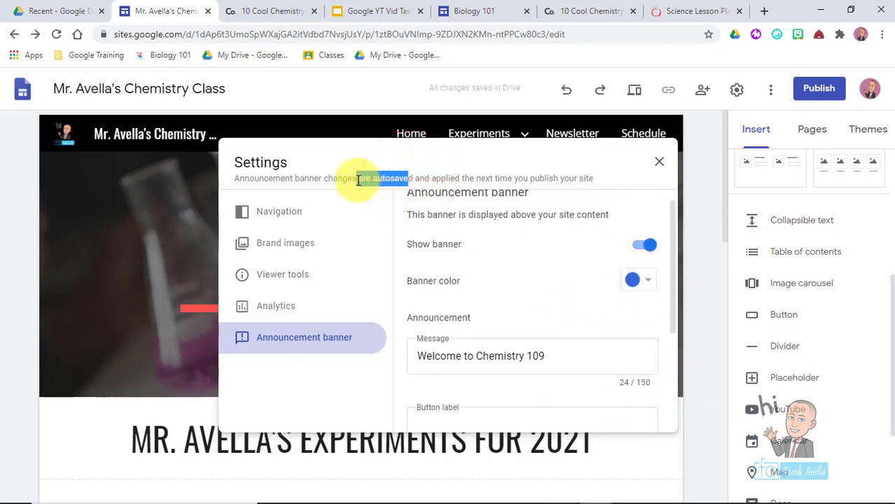
scroll(635, 386, down, 3)
click(659, 163)
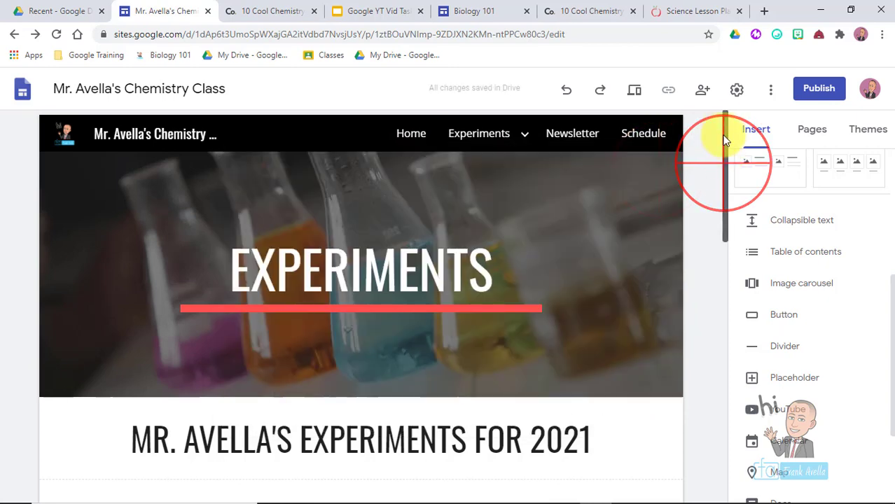
- Preview the site, return to editing, and check Home for the blue Chemistry 109 banner
click(638, 91)
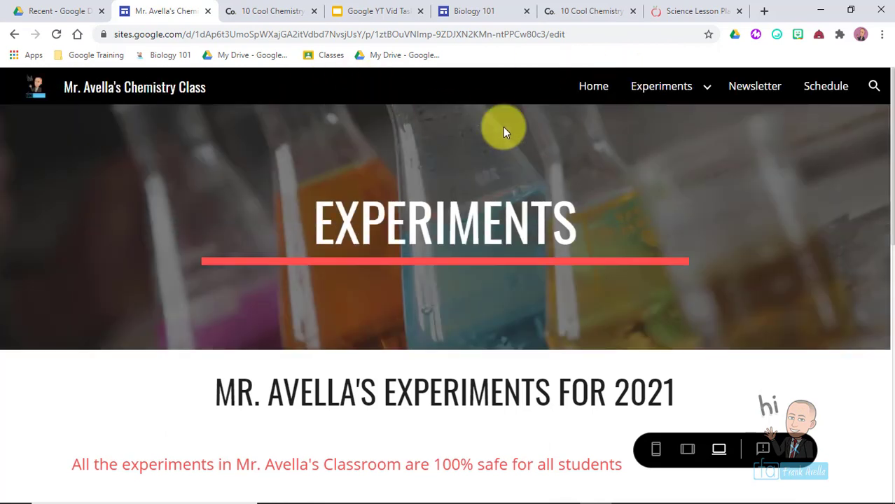
click(12, 35)
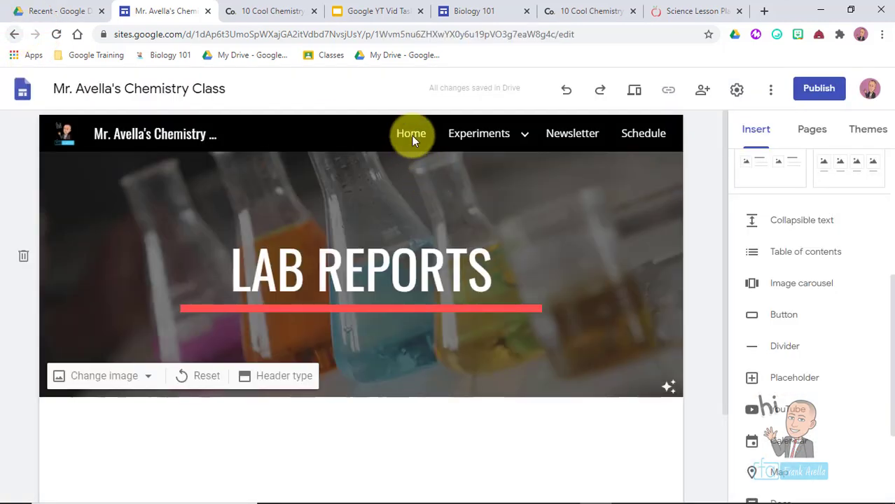
click(411, 135)
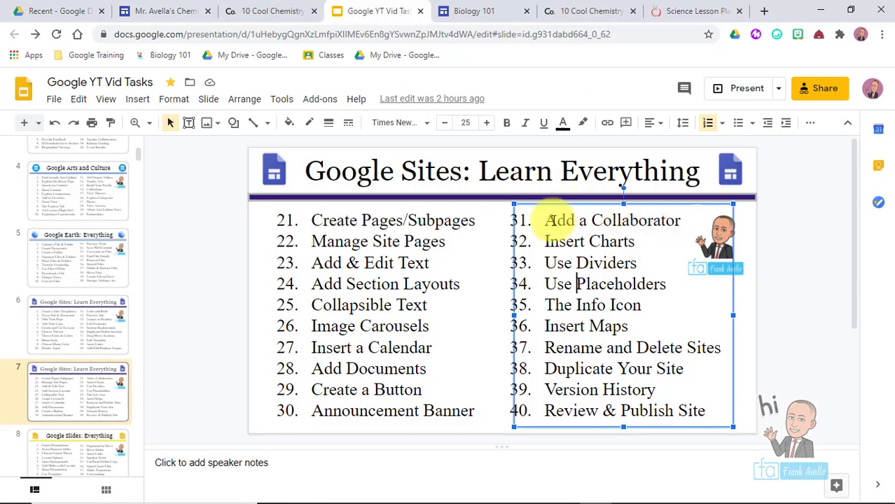
click(554, 220)
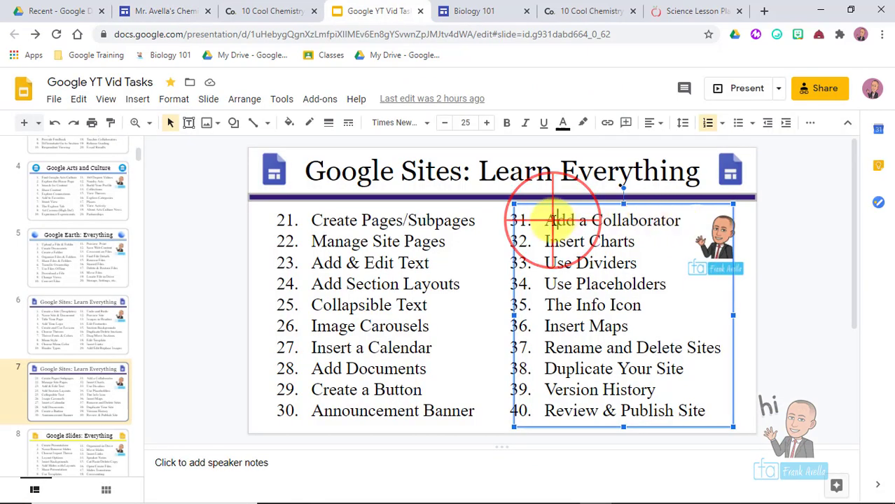
- Pick out the 'Add a Collaborator' task, then go back to the Chemistry site editor
triple_click(553, 221)
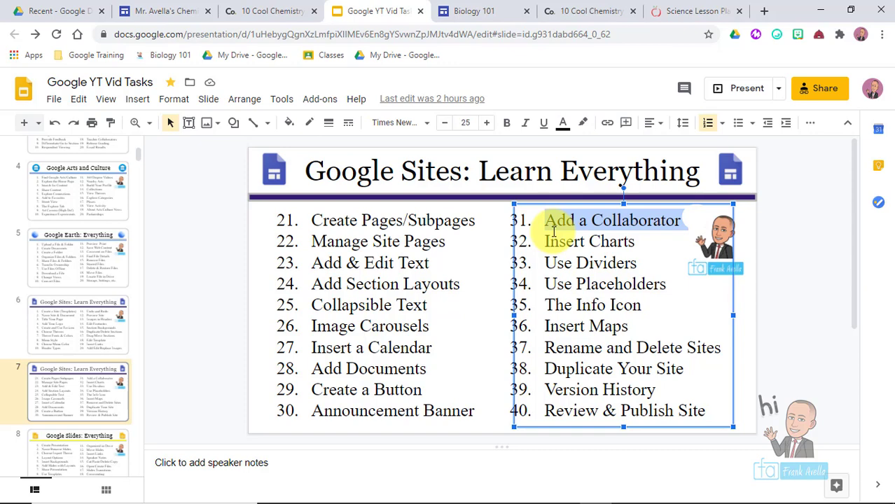
click(161, 8)
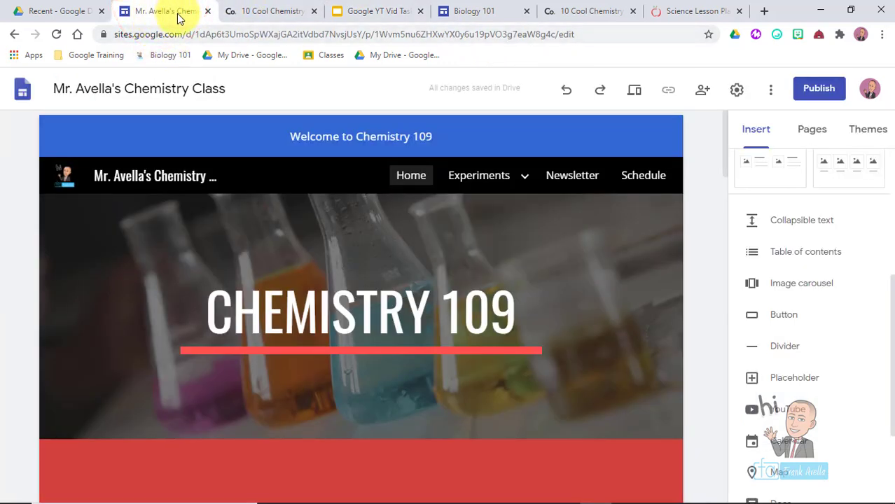
- Share the site with the suggested student as Editor, with the message 'Please help'
click(546, 317)
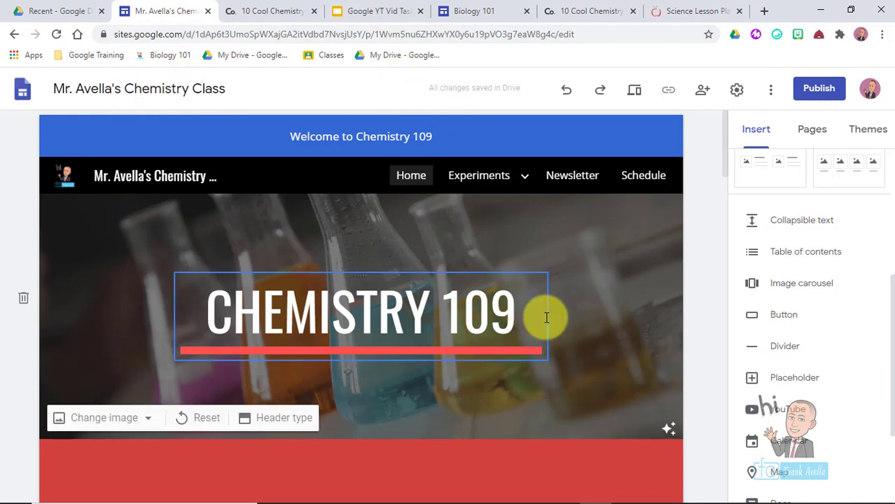
click(703, 95)
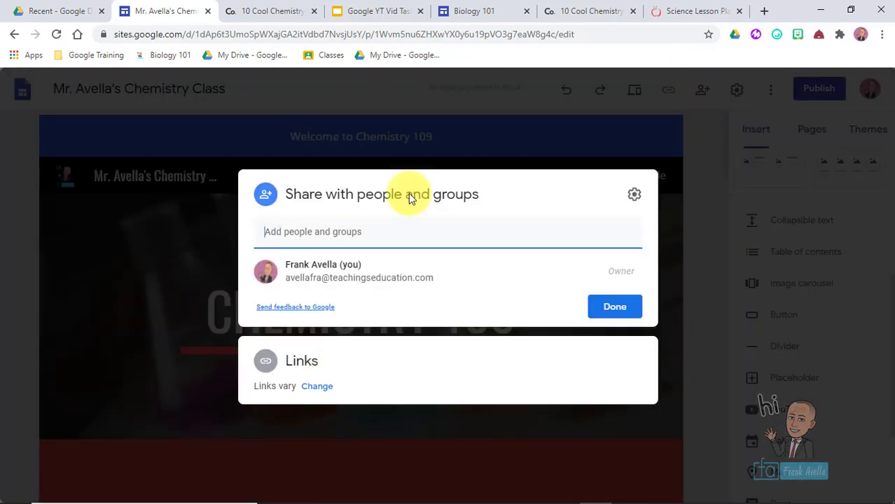
text(s)
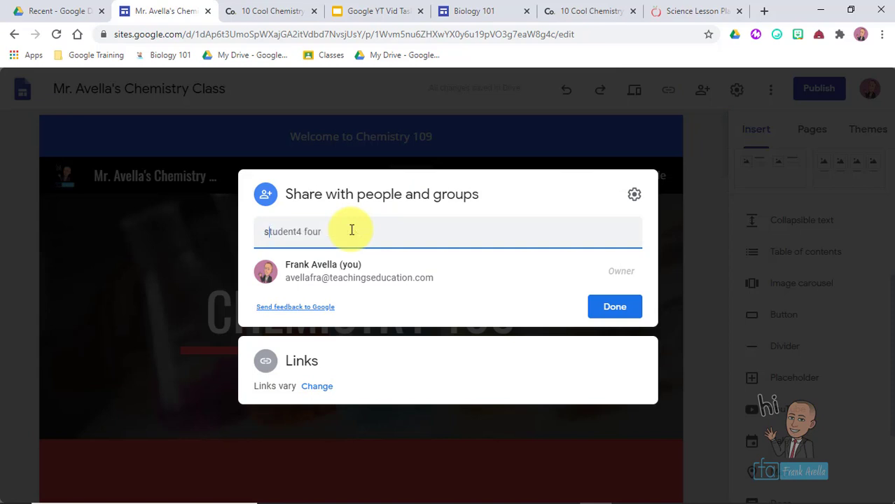
text(tudent4 four)
click(330, 274)
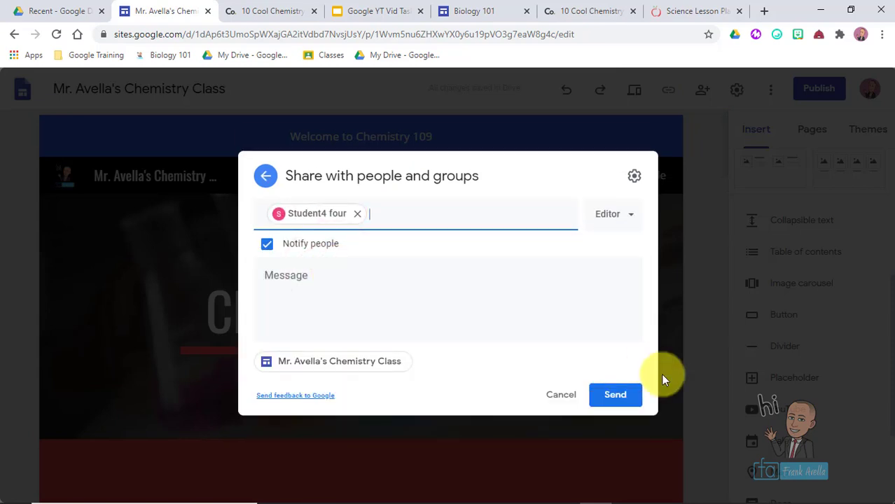
click(635, 214)
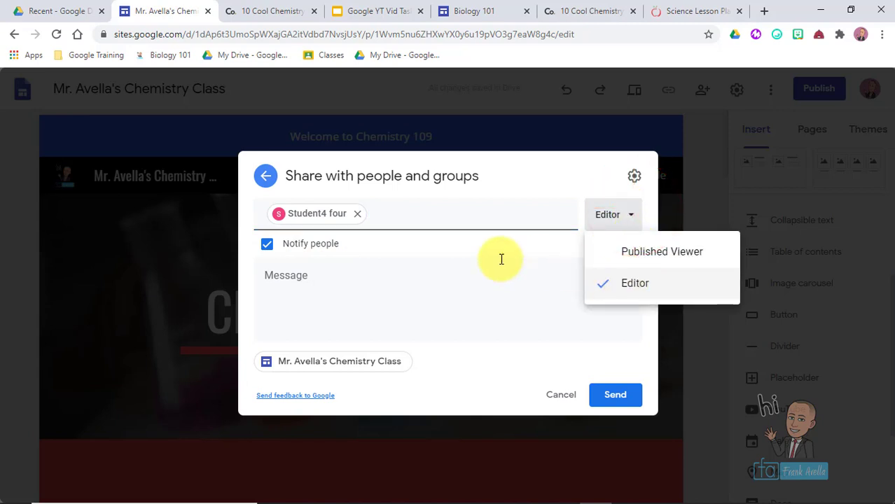
click(292, 278)
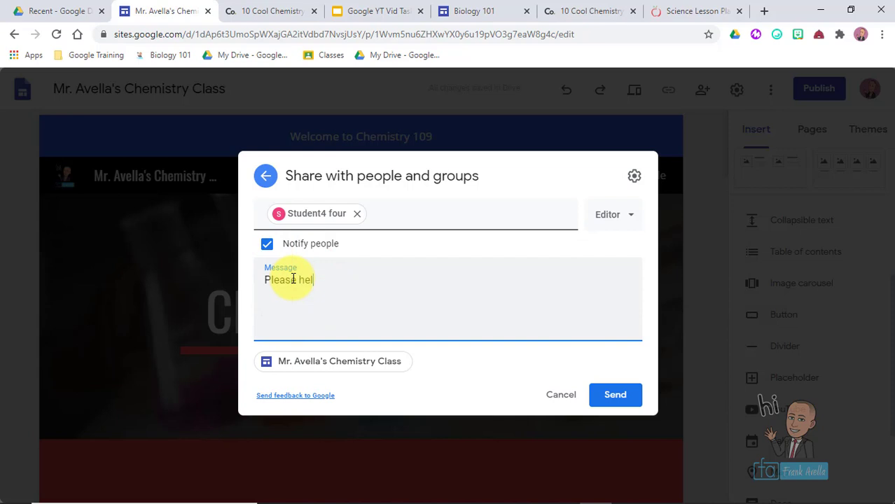
text(Please help)
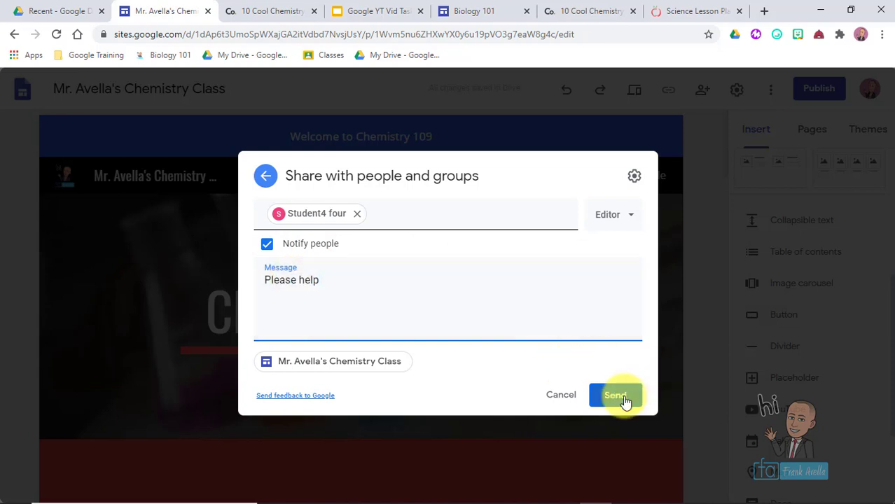
click(623, 399)
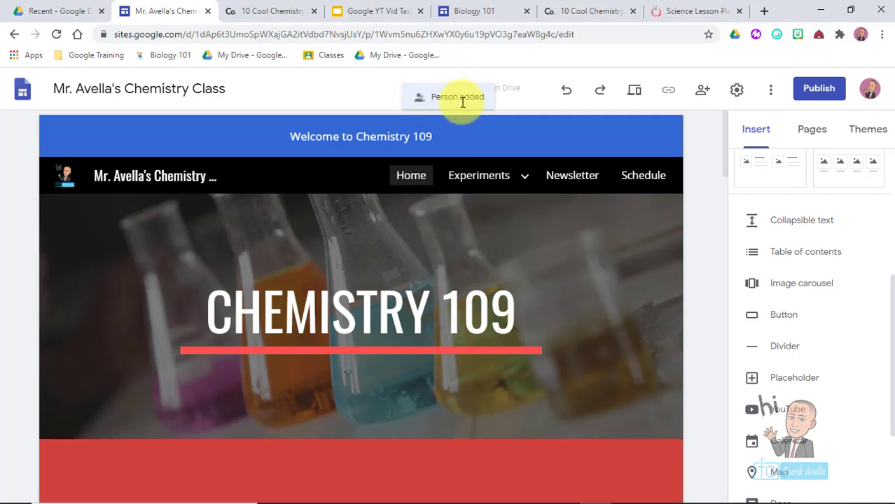
click(593, 246)
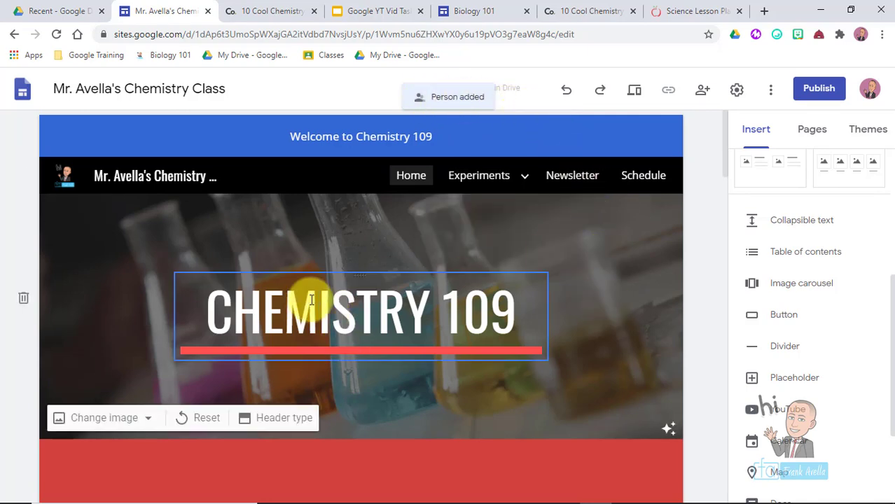
click(378, 11)
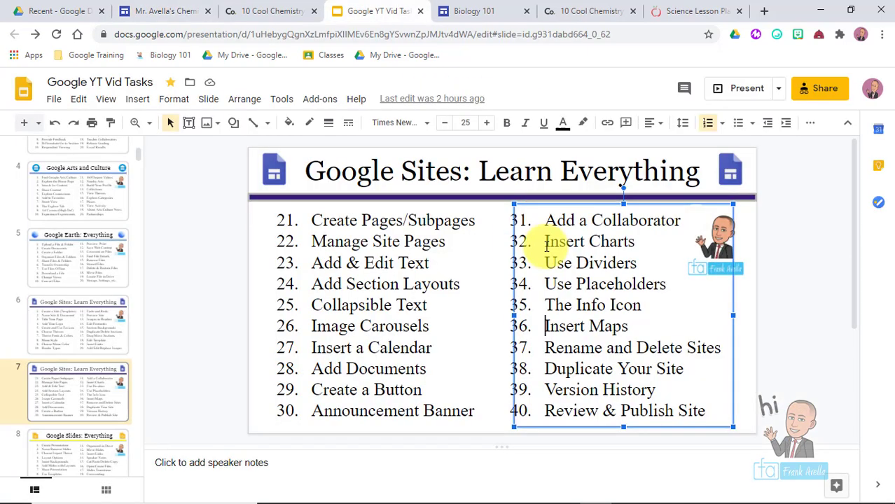
drag(544, 241, 655, 241)
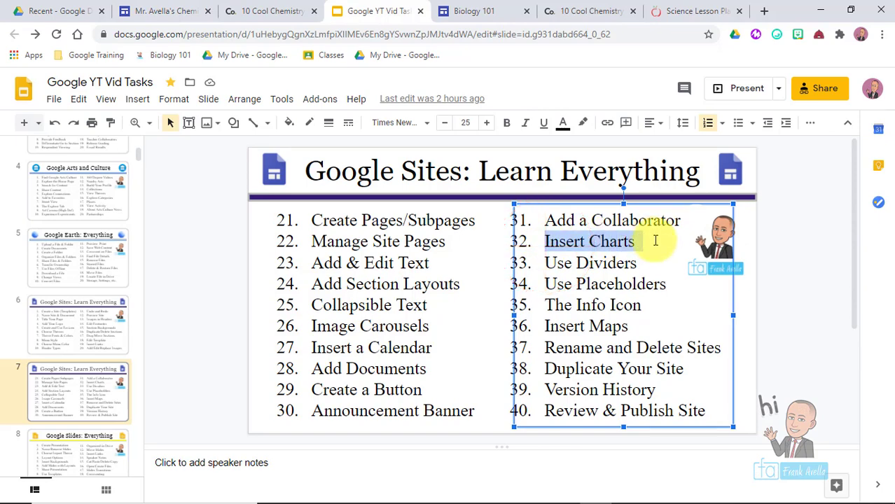
click(159, 8)
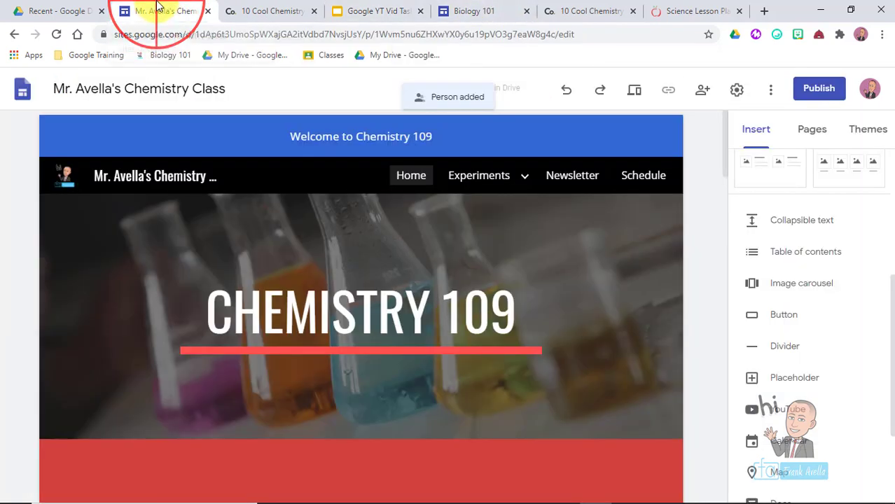
mouse_move(609, 265)
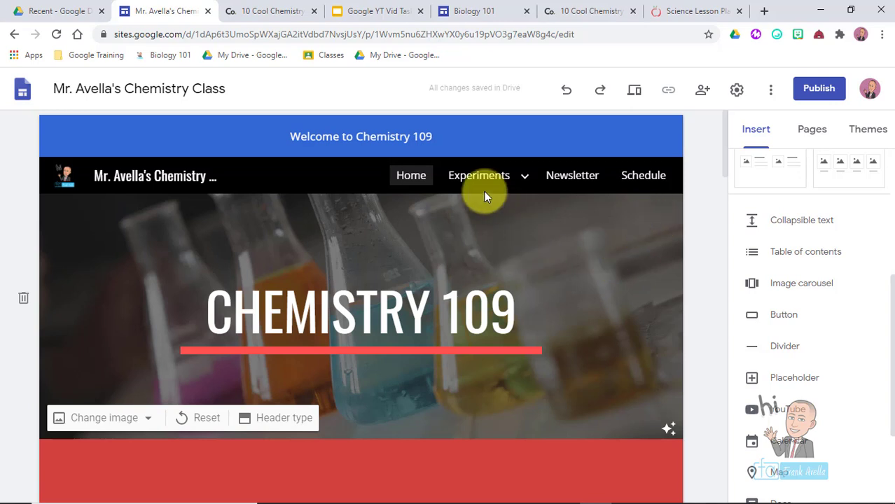
- On the Newsletter page, select the empty section below the newsletters and open Charts
click(576, 182)
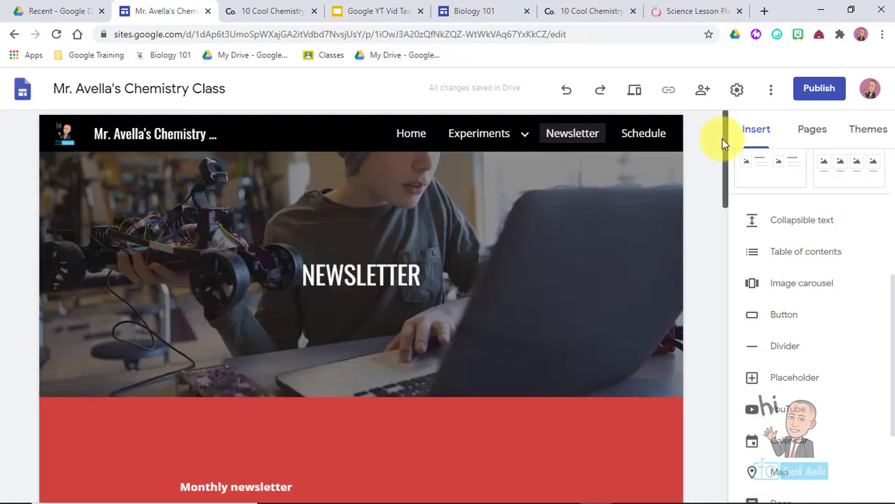
drag(723, 141, 741, 414)
click(343, 343)
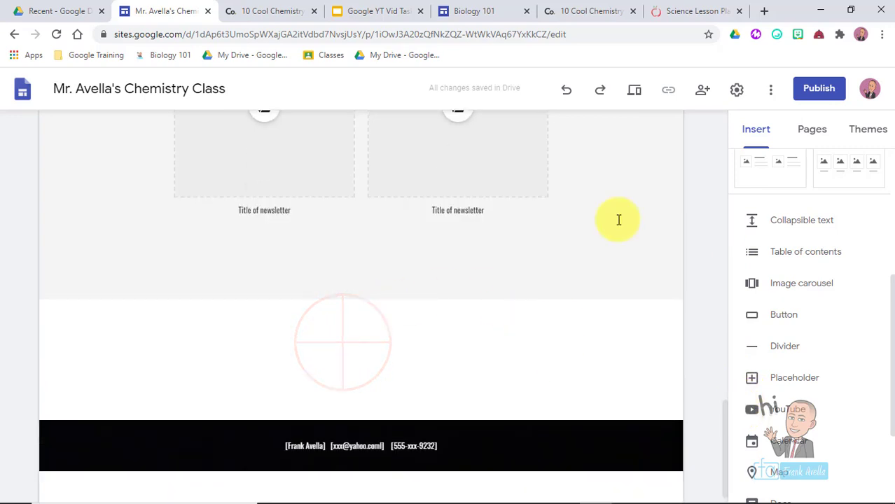
click(890, 293)
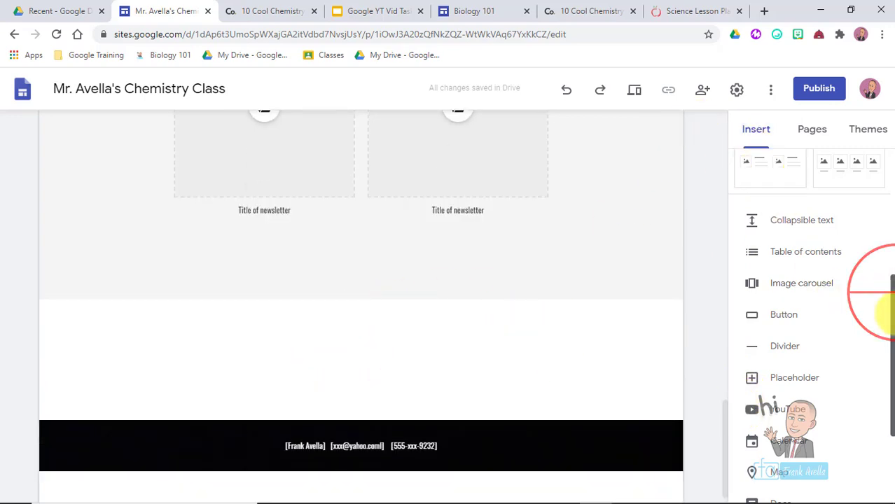
drag(888, 314, 891, 365)
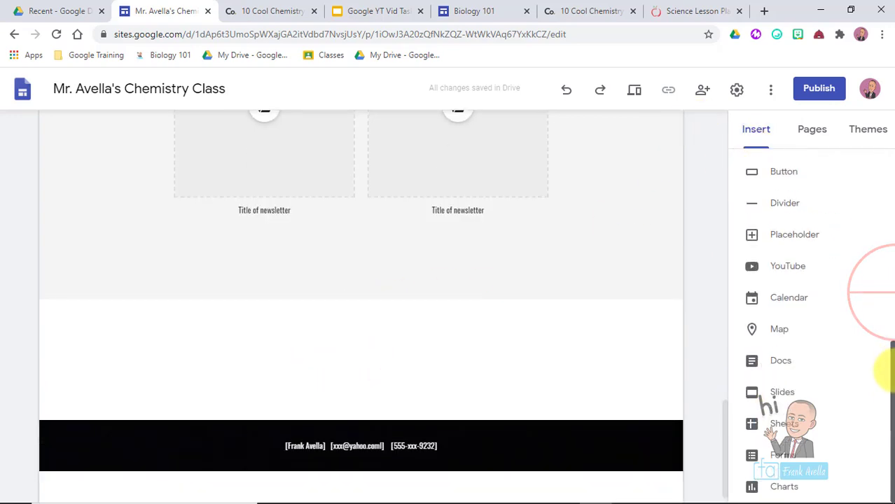
click(792, 489)
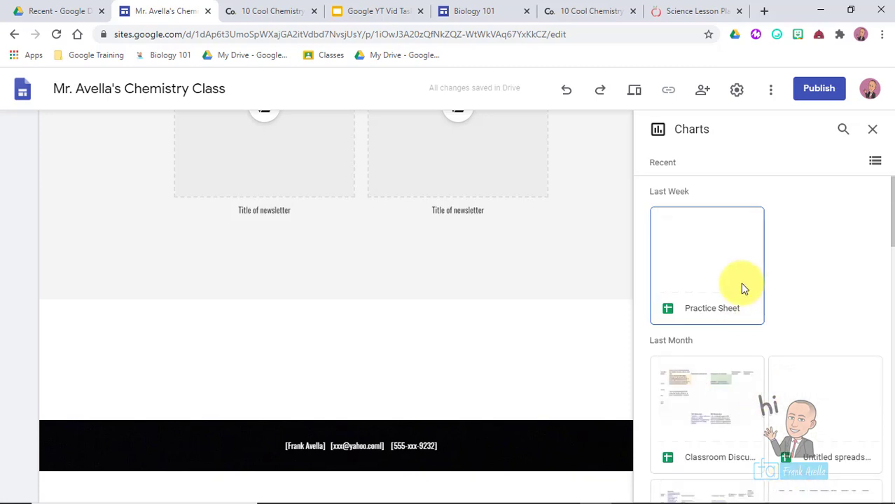
- Choose the Google YT Vid Tasks spreadsheet as the chart source
scroll(880, 230, down, 2)
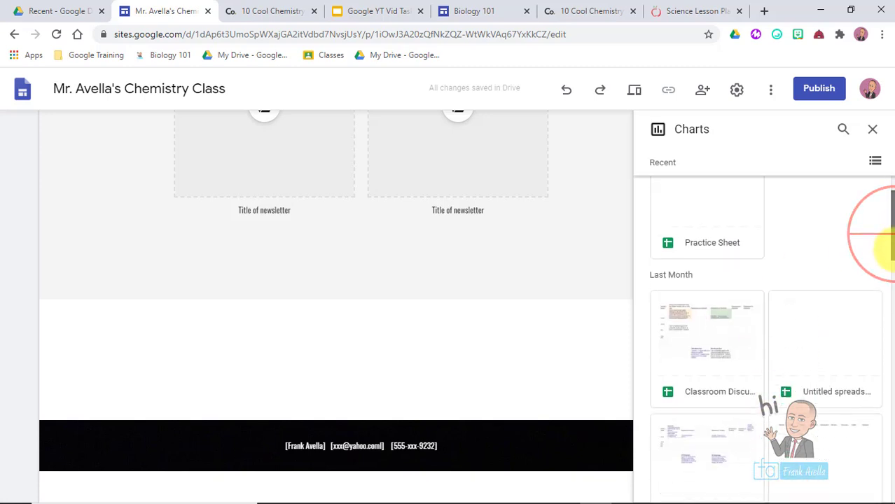
scroll(880, 216, up, 2)
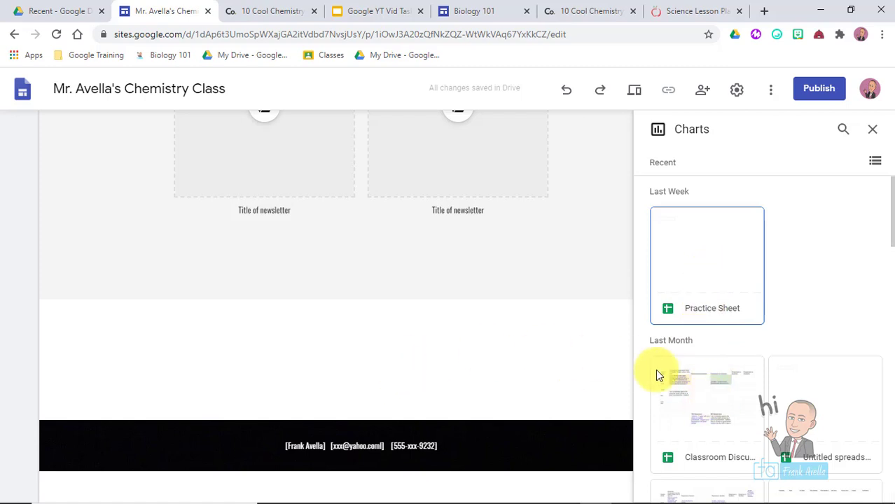
drag(889, 199, 887, 439)
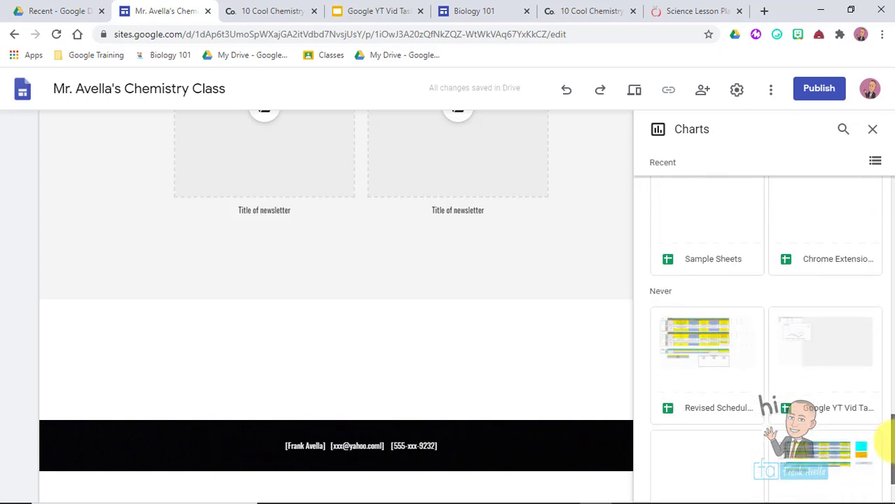
click(800, 339)
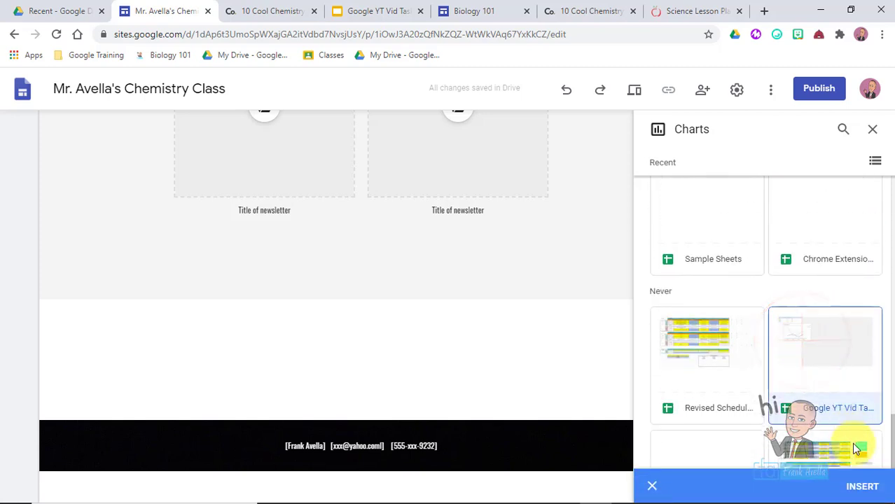
click(860, 486)
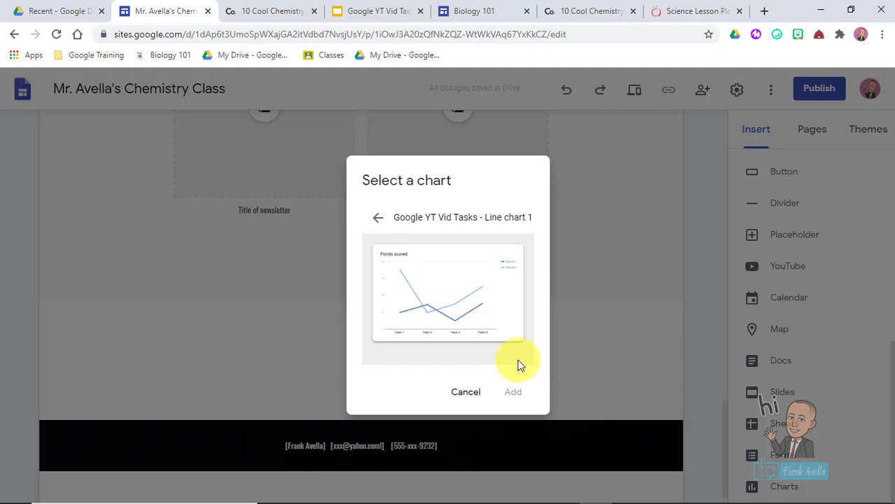
- Add Line chart 1 (Points scored) to the page and enlarge it
click(437, 267)
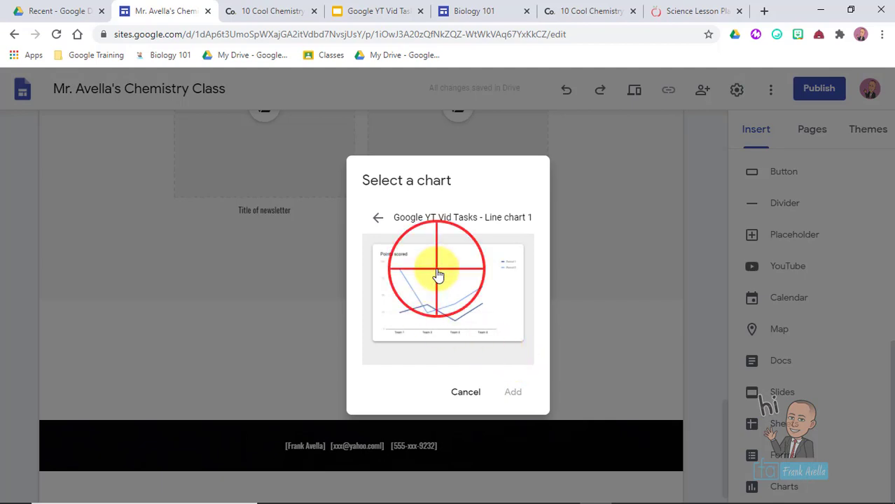
click(515, 396)
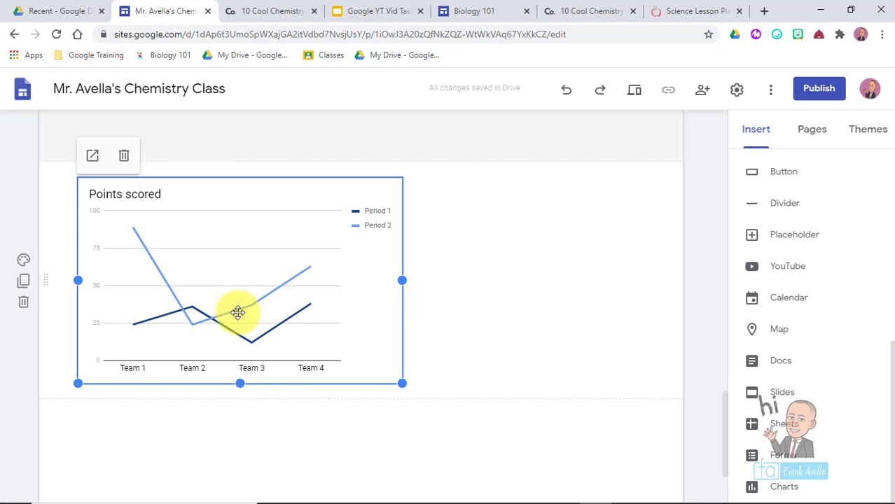
drag(401, 383, 581, 302)
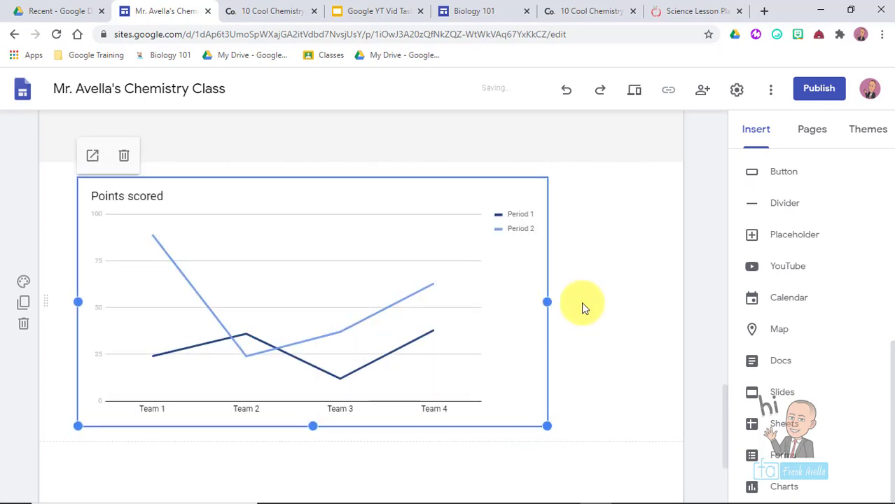
drag(532, 263, 638, 262)
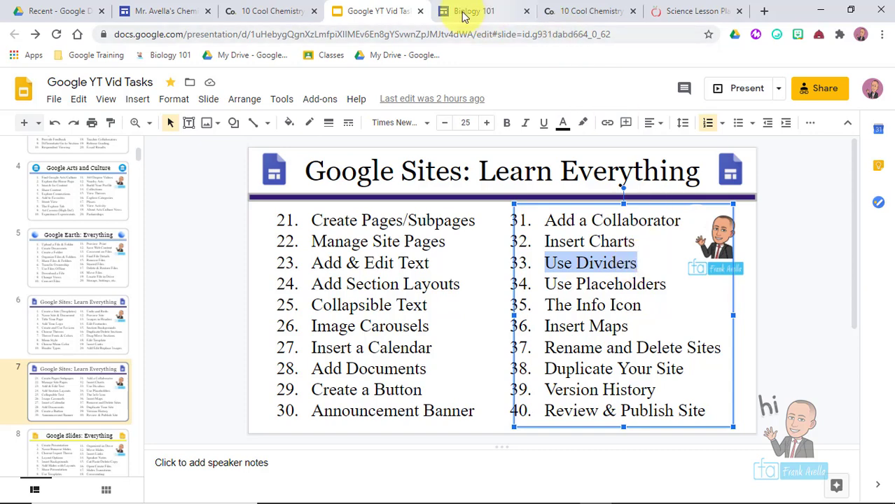
- Add a divider line inside the red Class Overview section
click(166, 11)
drag(726, 123, 705, 212)
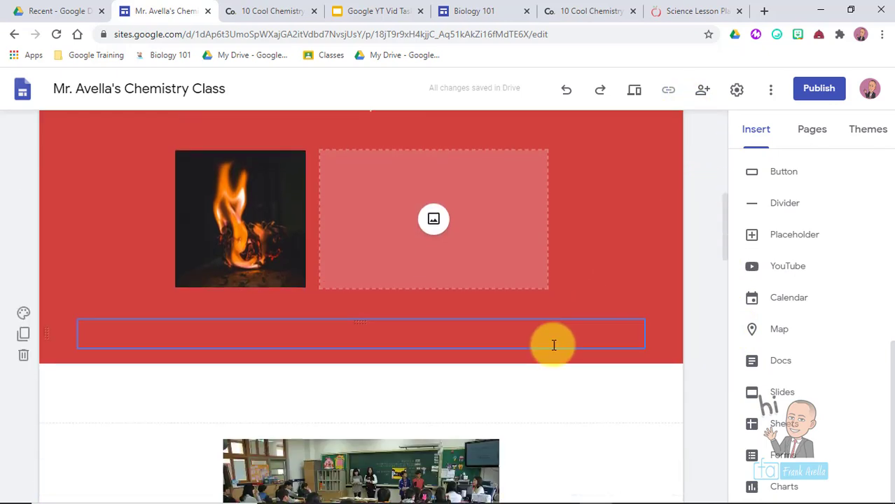
click(469, 380)
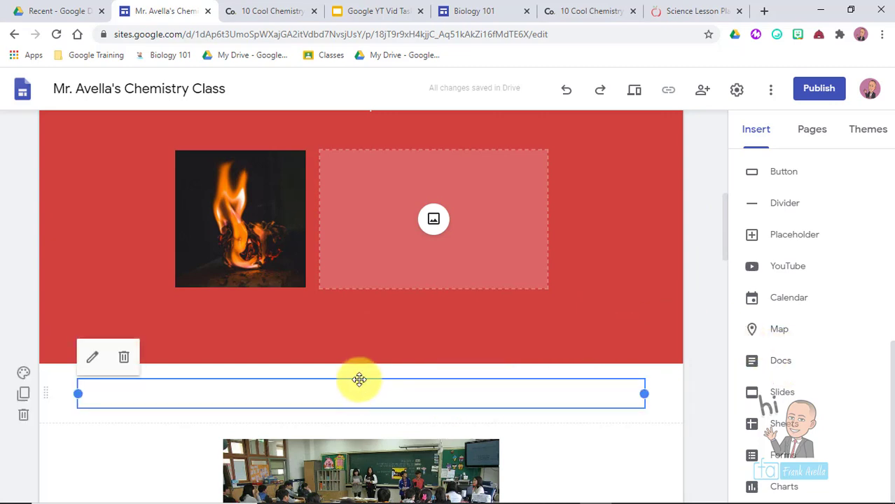
click(673, 351)
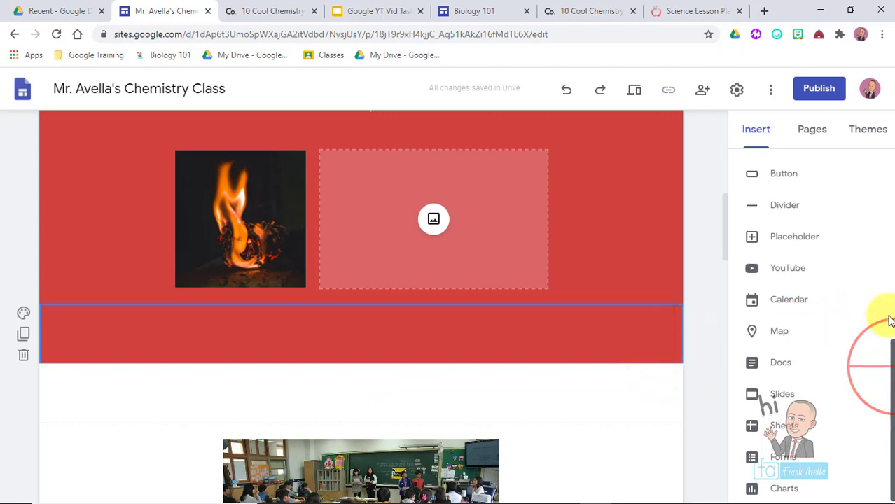
drag(887, 319, 891, 318)
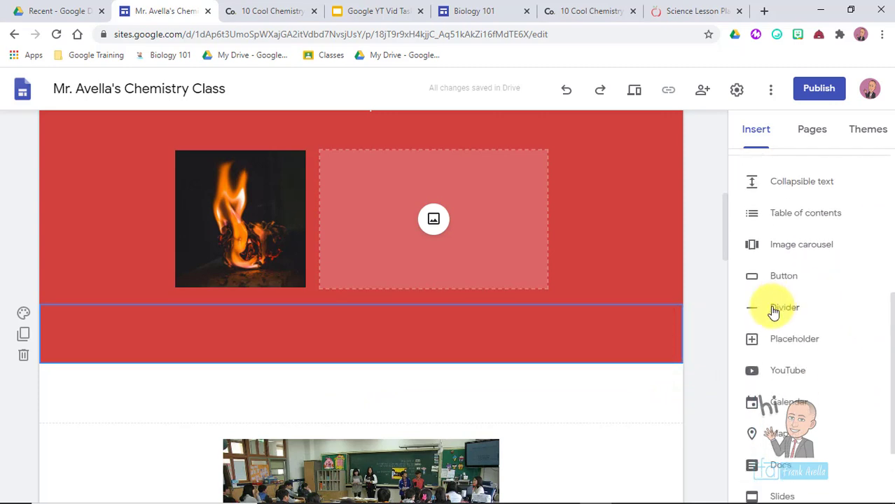
click(772, 308)
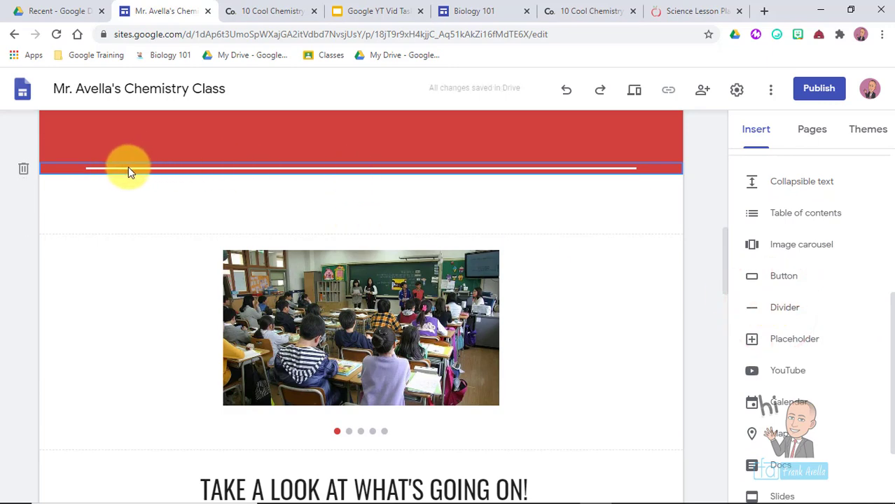
- Add dividers below the header image, the heading section, and the About section
drag(726, 274, 718, 196)
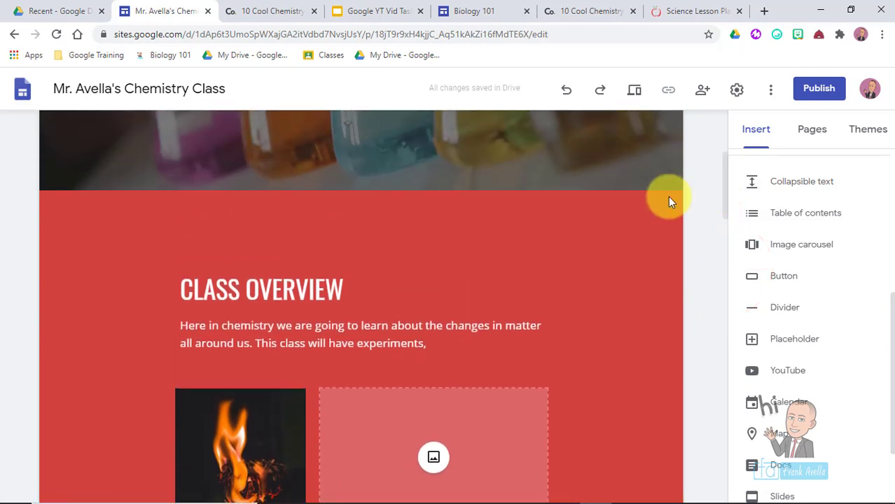
click(654, 175)
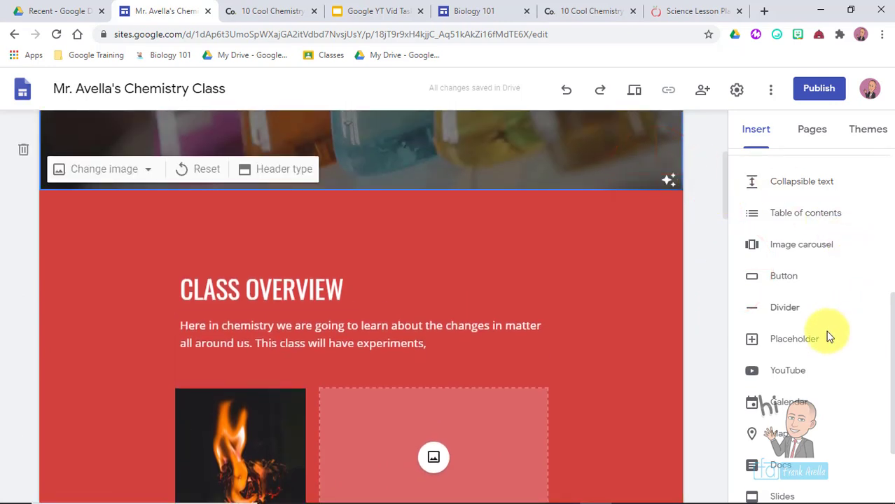
click(789, 308)
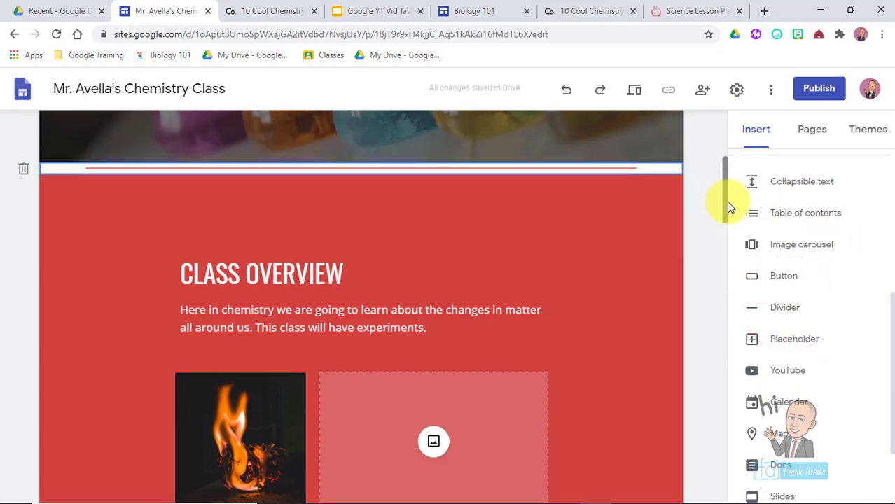
drag(726, 202, 716, 313)
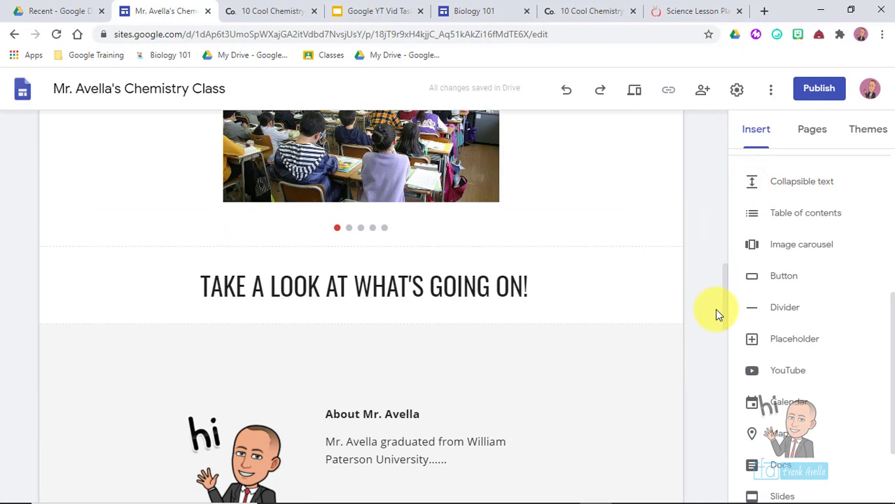
click(584, 316)
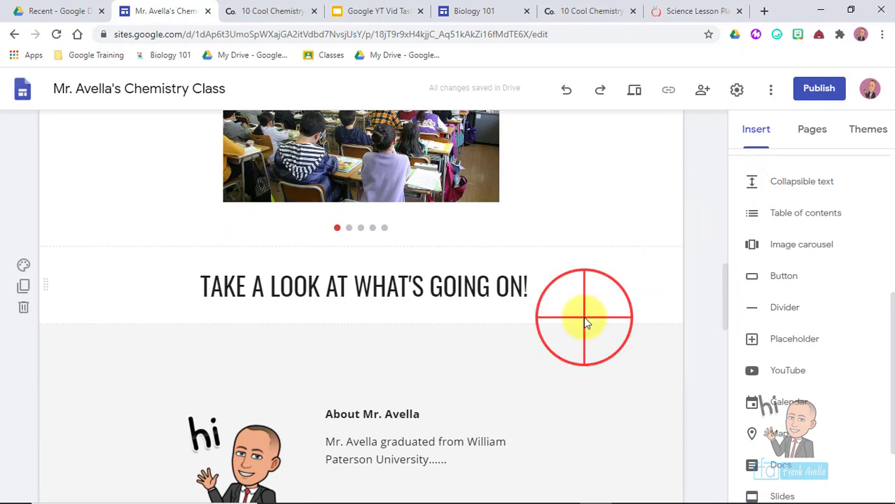
click(794, 312)
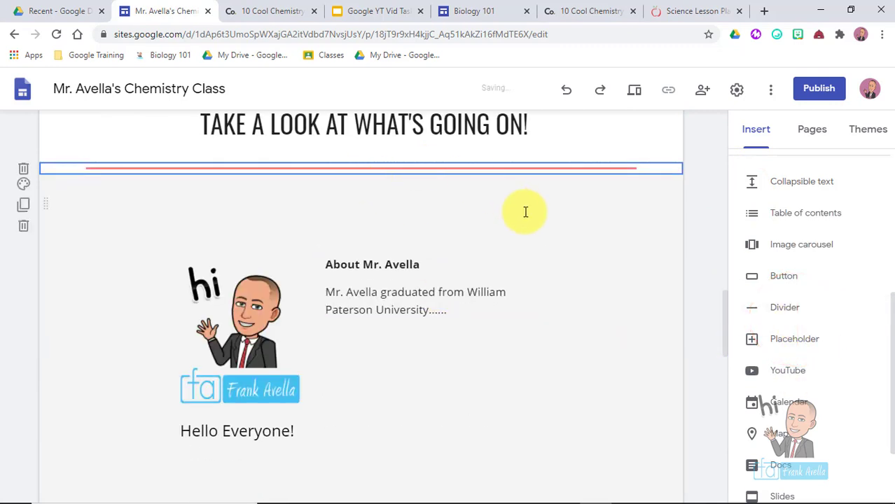
scroll(719, 309, down, 3)
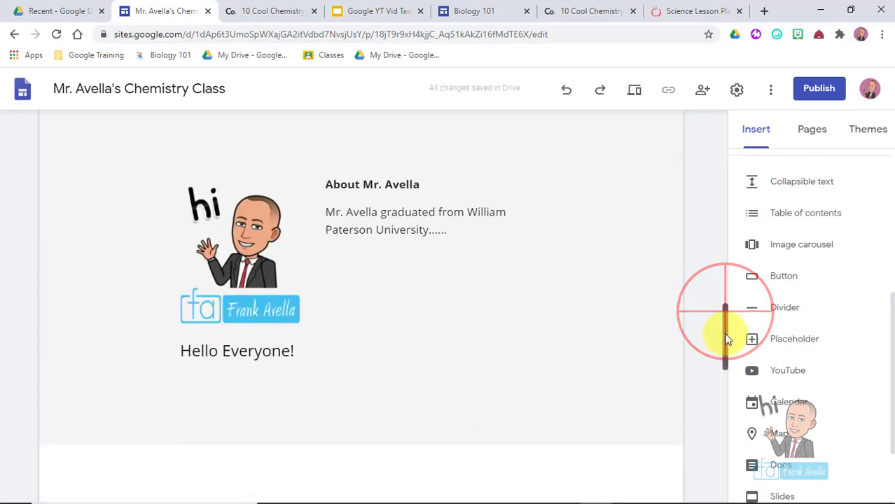
click(674, 305)
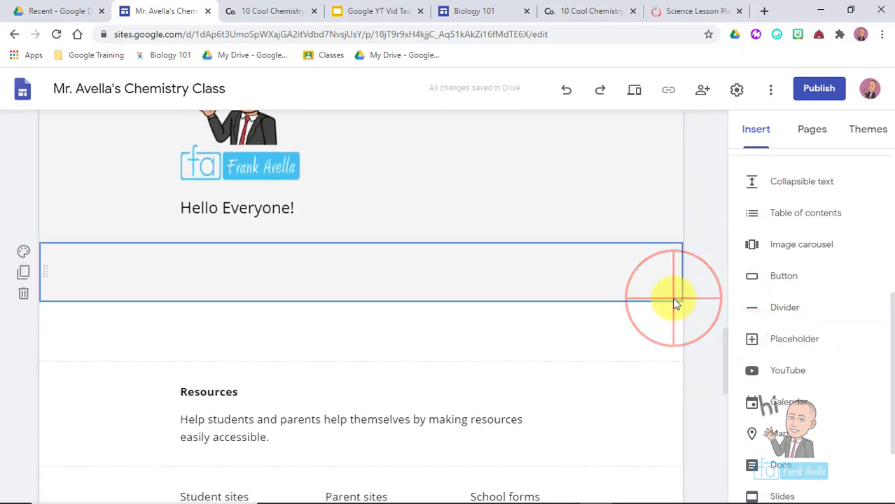
click(789, 317)
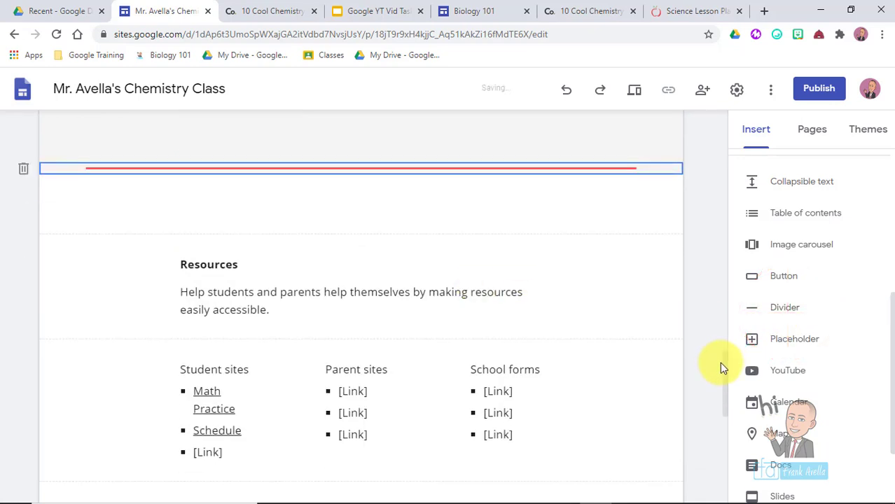
- Delete the three leftover empty sections around the red divider and Welcome banner
drag(726, 374, 721, 337)
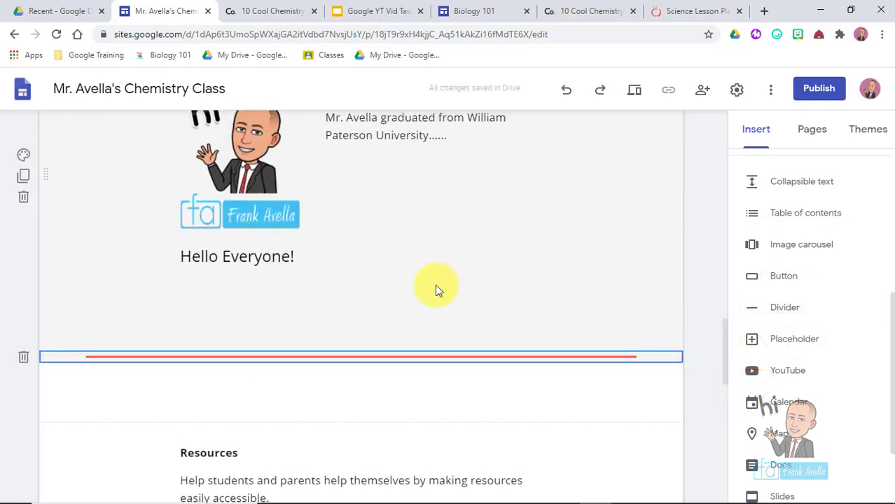
click(314, 302)
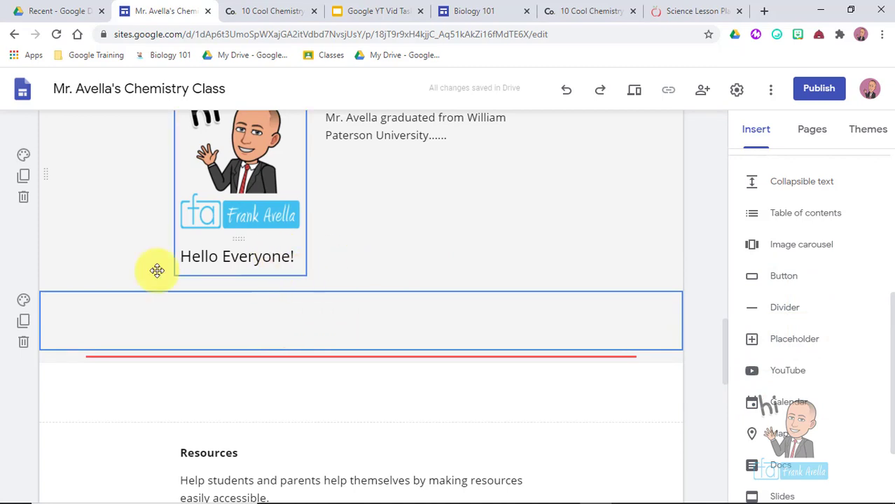
click(24, 340)
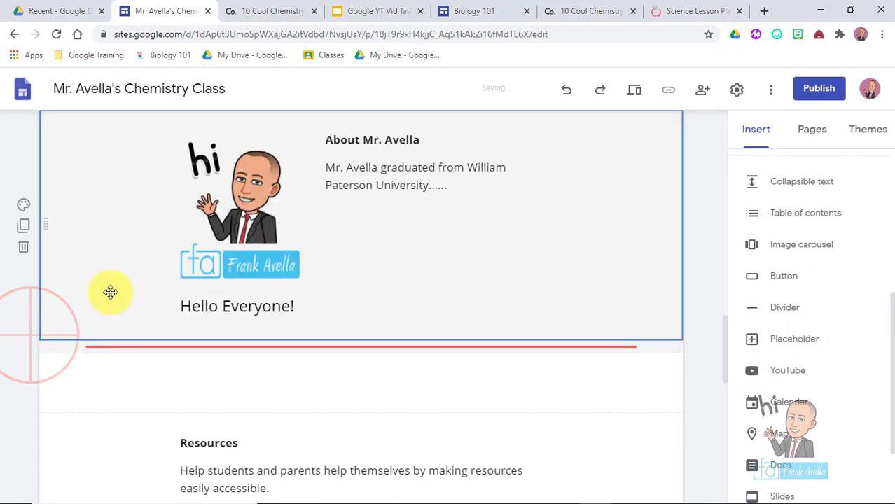
click(79, 409)
click(23, 404)
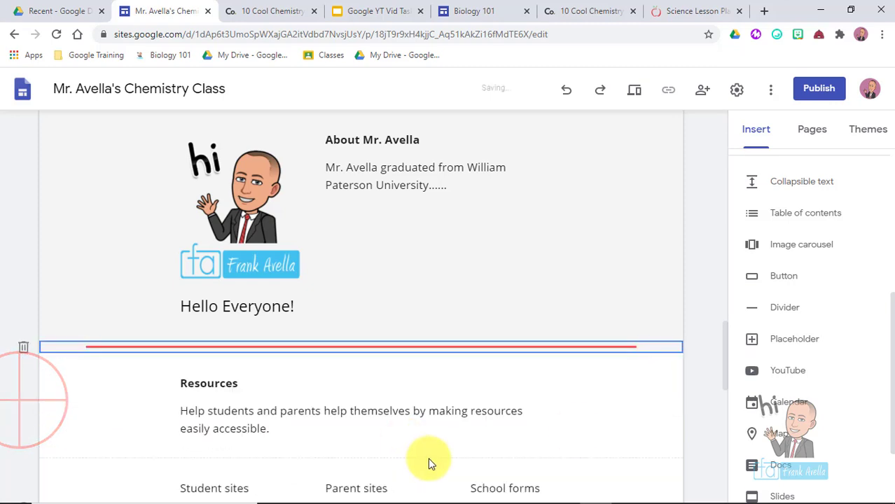
drag(726, 359, 727, 413)
click(450, 375)
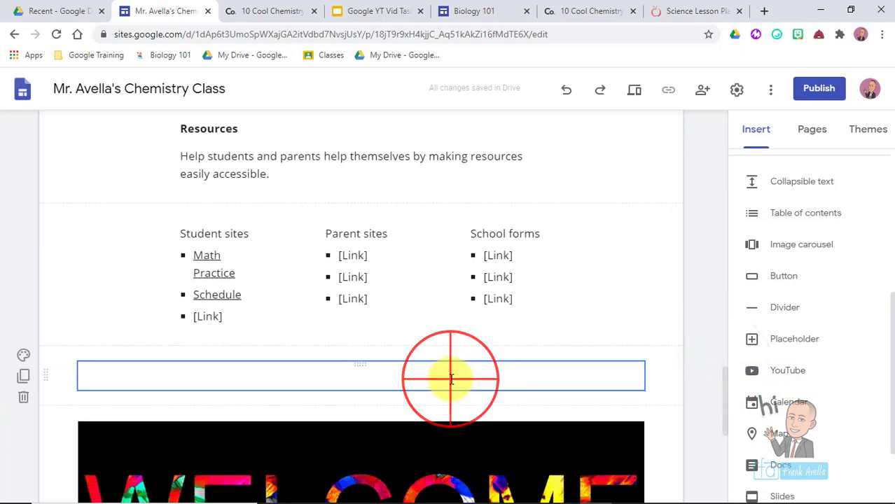
click(670, 396)
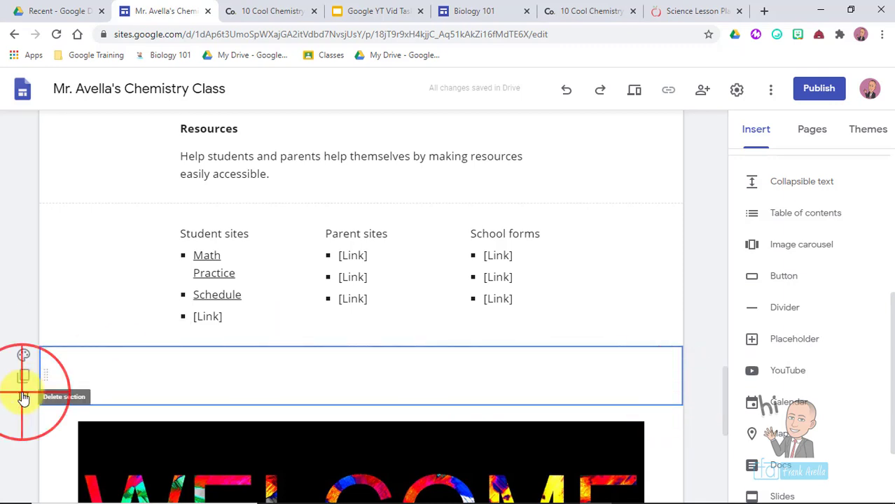
click(23, 397)
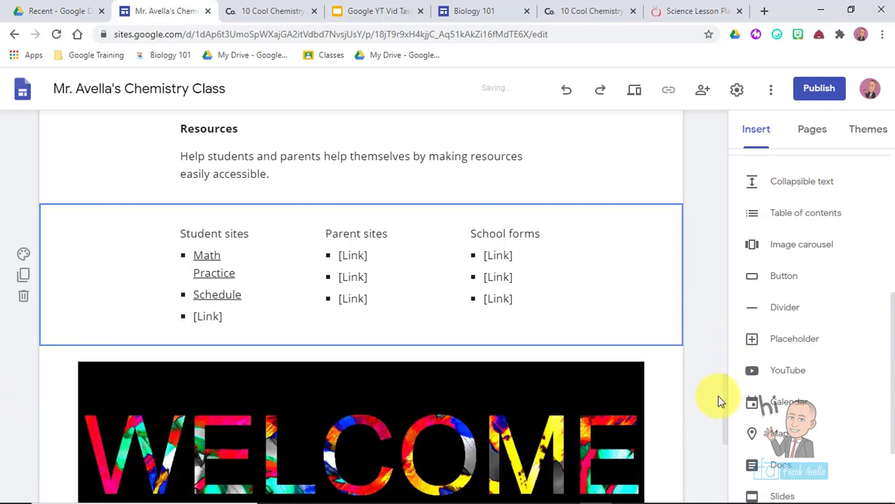
drag(725, 446, 702, 295)
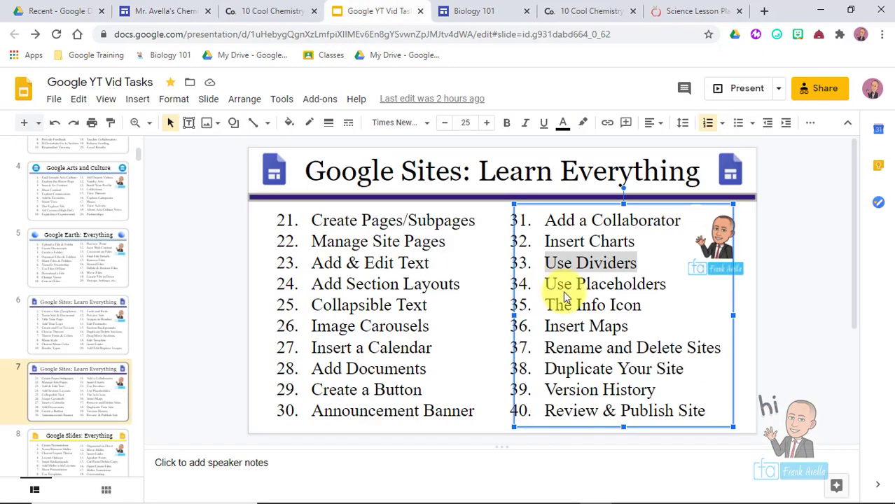
- Insert an empty placeholder below Monthly newsletter and drop it into the middle column
click(546, 284)
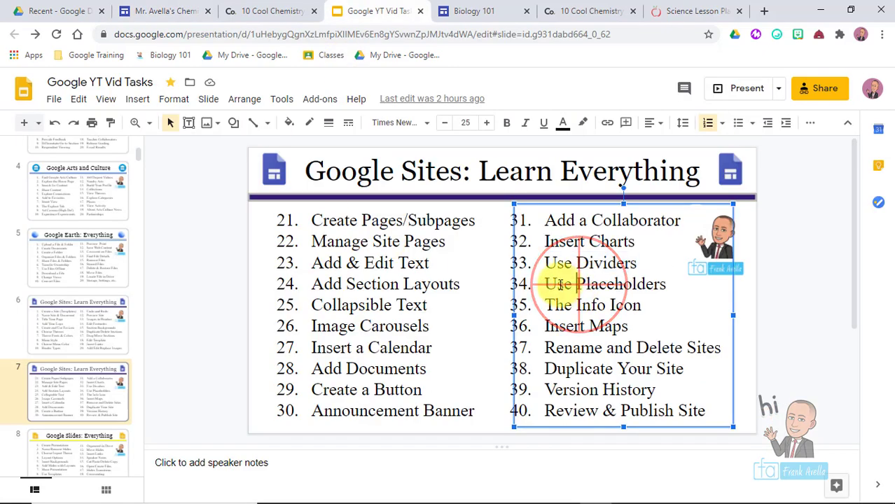
drag(547, 284, 667, 288)
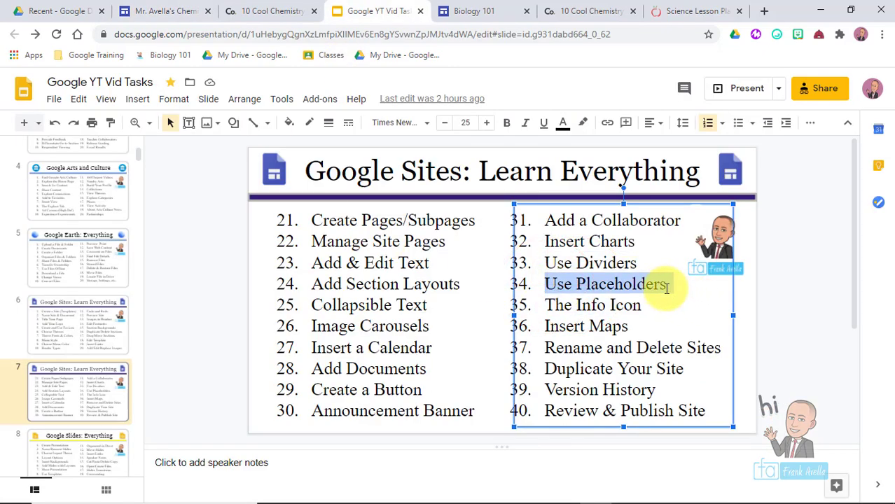
click(165, 11)
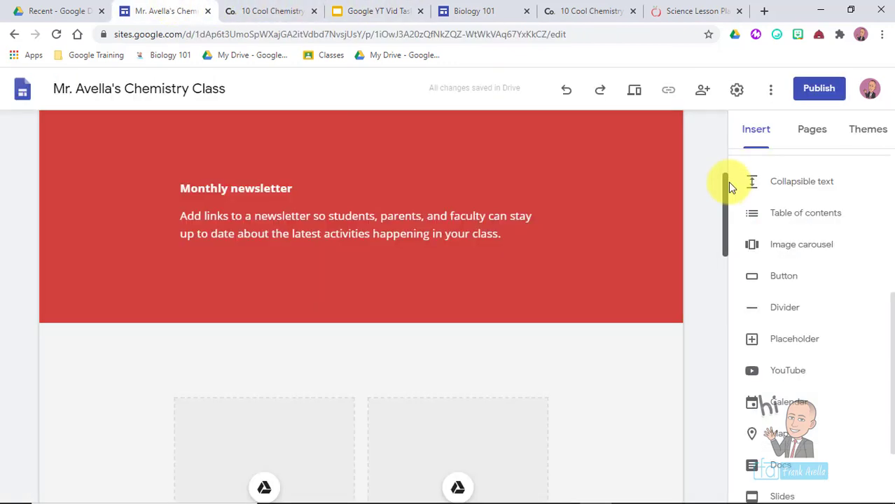
drag(728, 181, 728, 200)
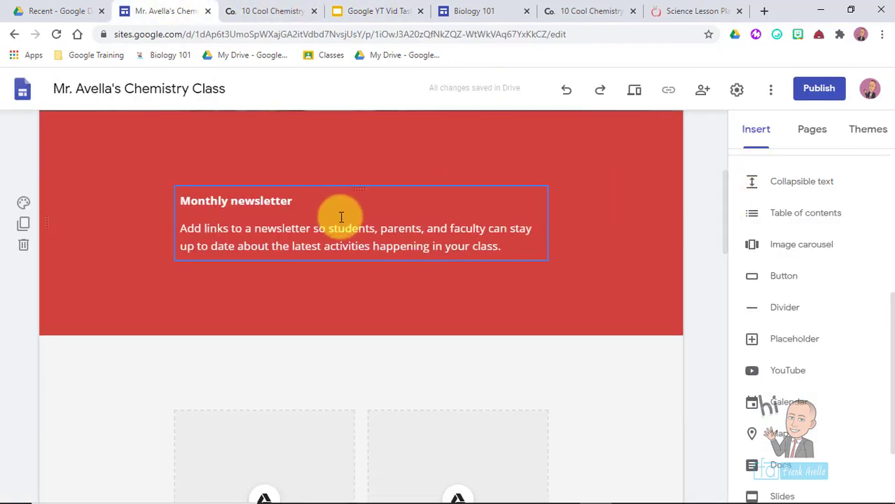
click(310, 285)
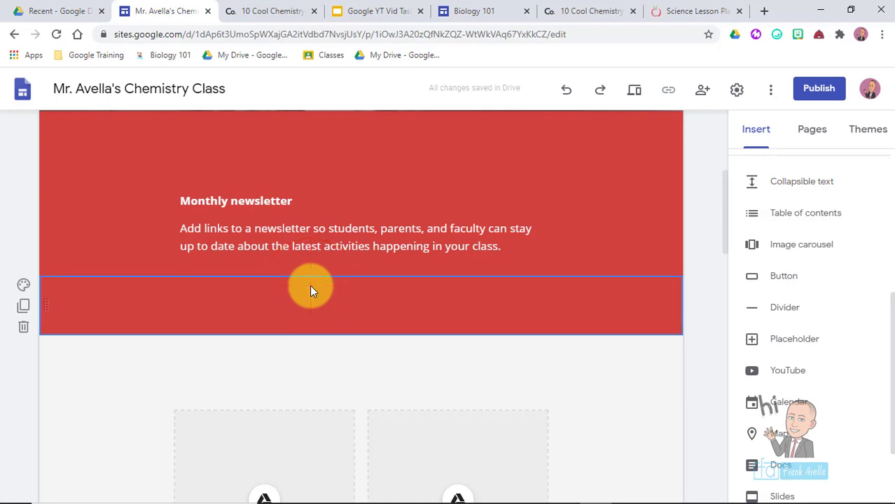
click(625, 266)
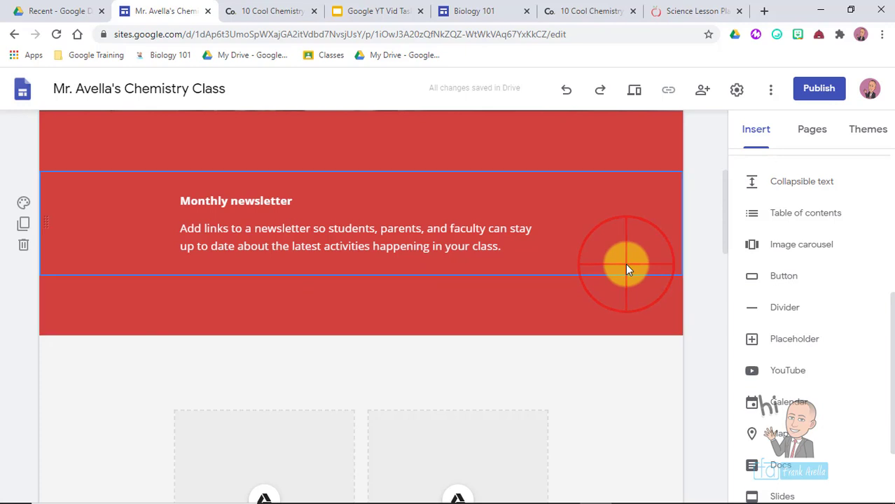
click(802, 350)
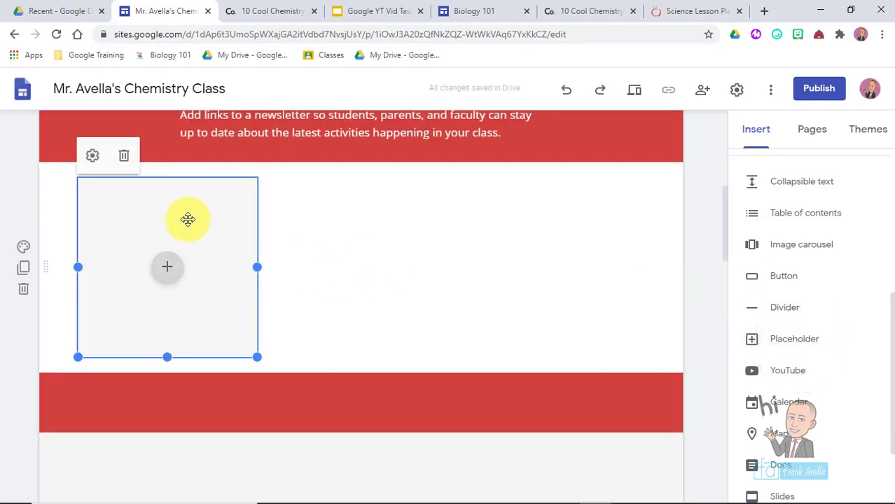
click(187, 220)
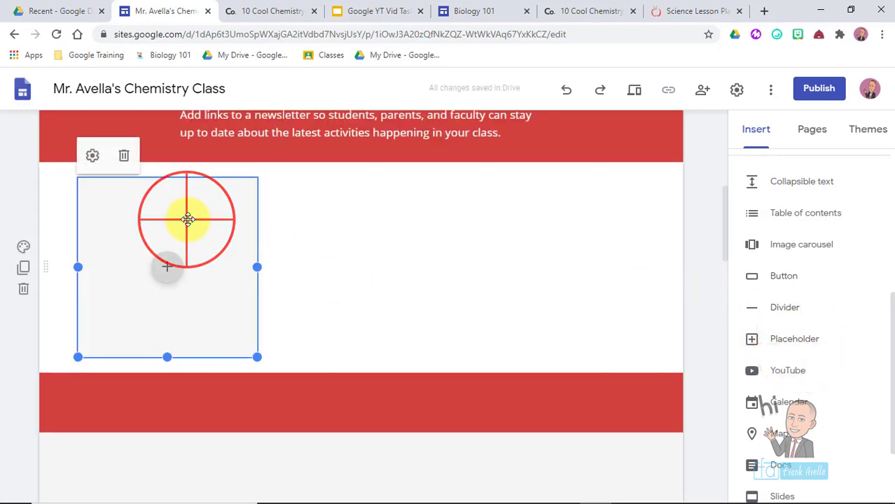
drag(187, 219, 405, 219)
click(724, 238)
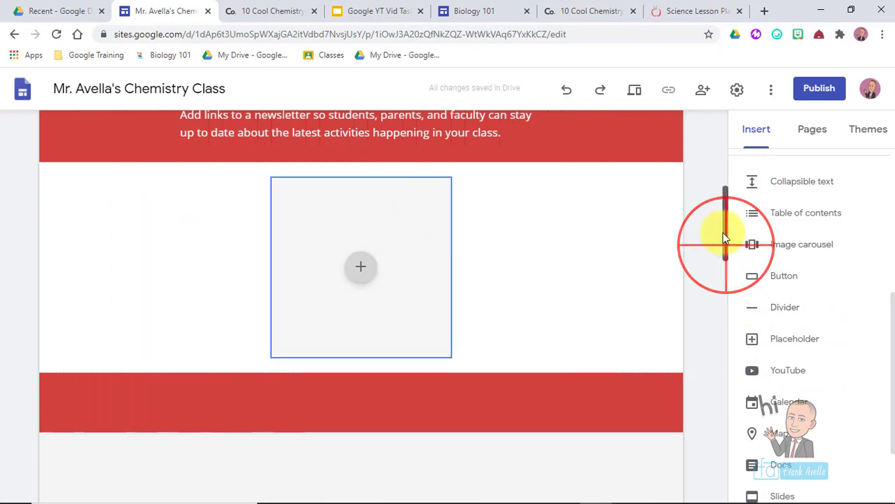
- View the placeholder's fill options without choosing one, then highlight the next two tasks
drag(723, 237, 714, 234)
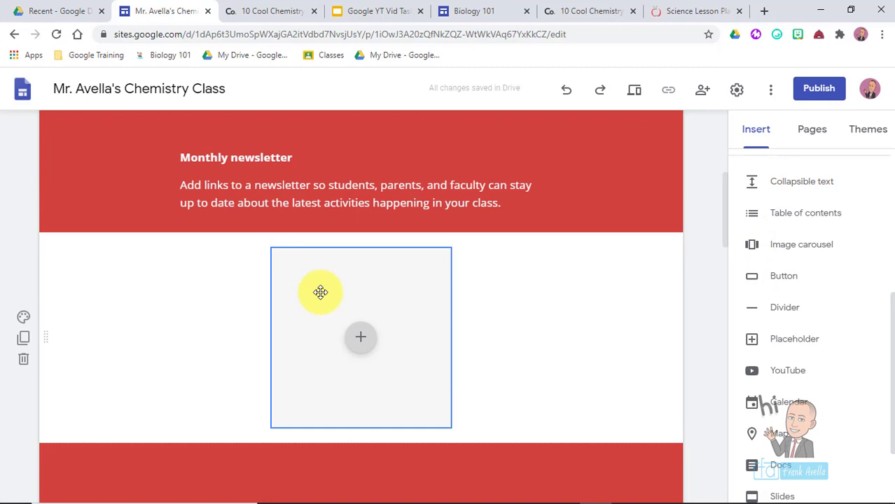
click(361, 342)
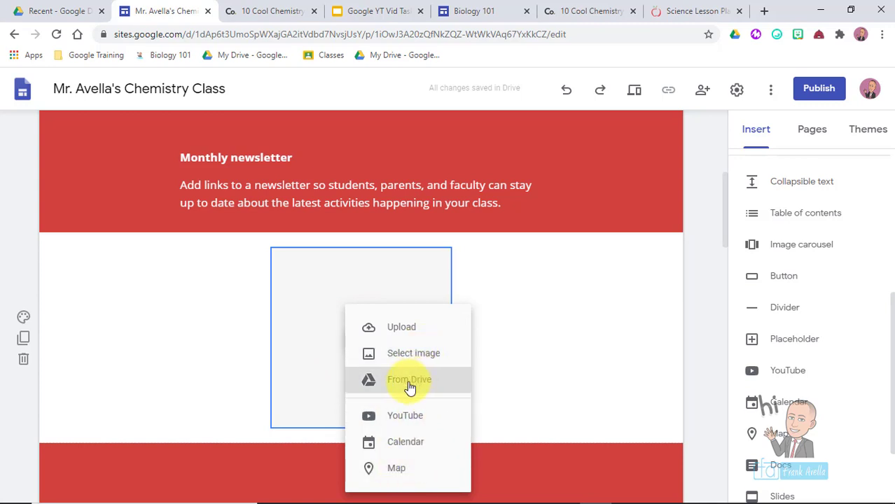
click(168, 309)
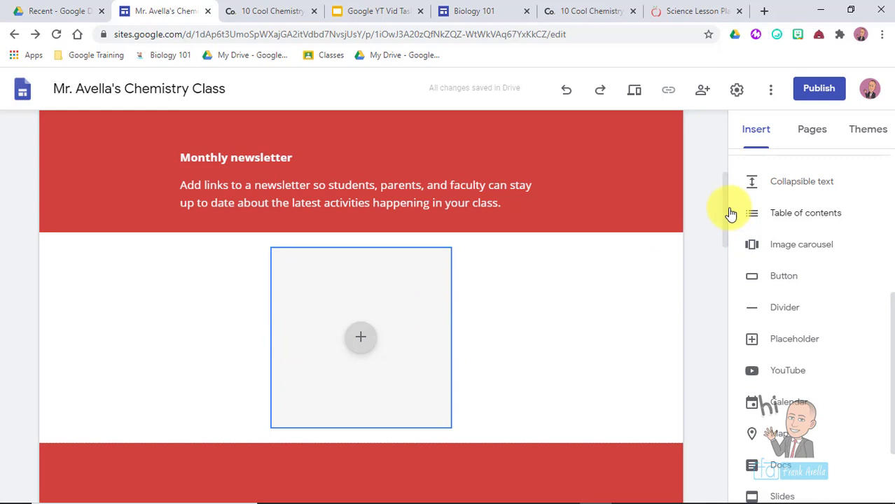
drag(725, 206, 718, 152)
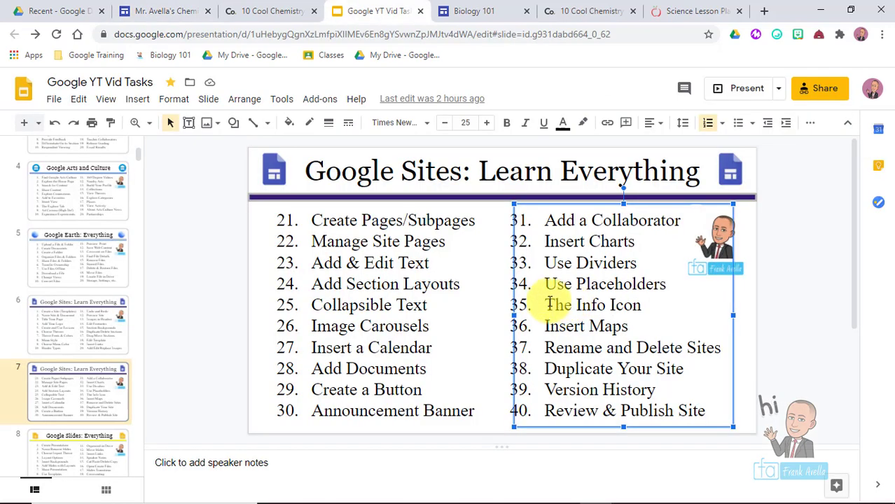
drag(545, 303, 673, 313)
- Toggle 'Show page last updated time' in the chemistry site's Viewer tools settings, then view Biology 101
click(636, 290)
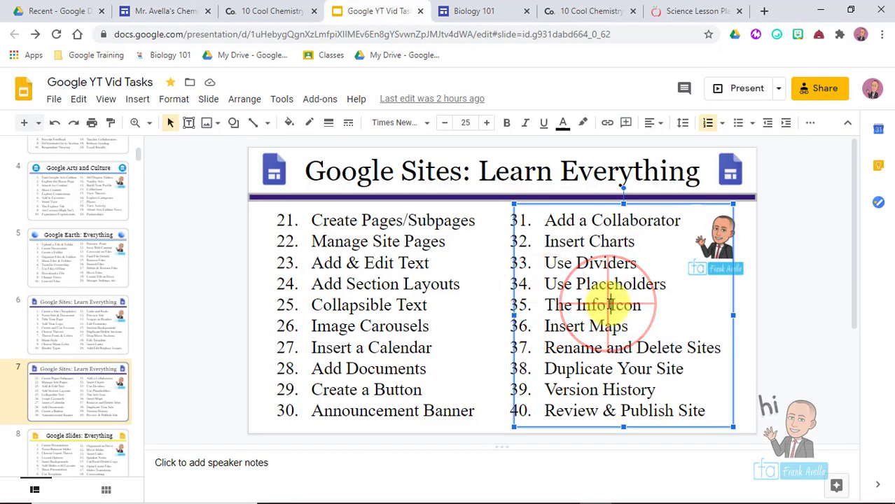
click(161, 11)
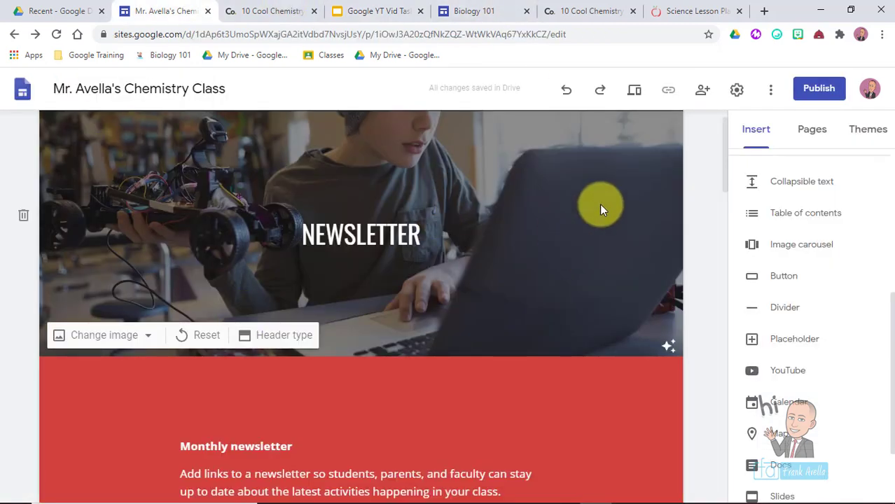
click(736, 91)
click(283, 282)
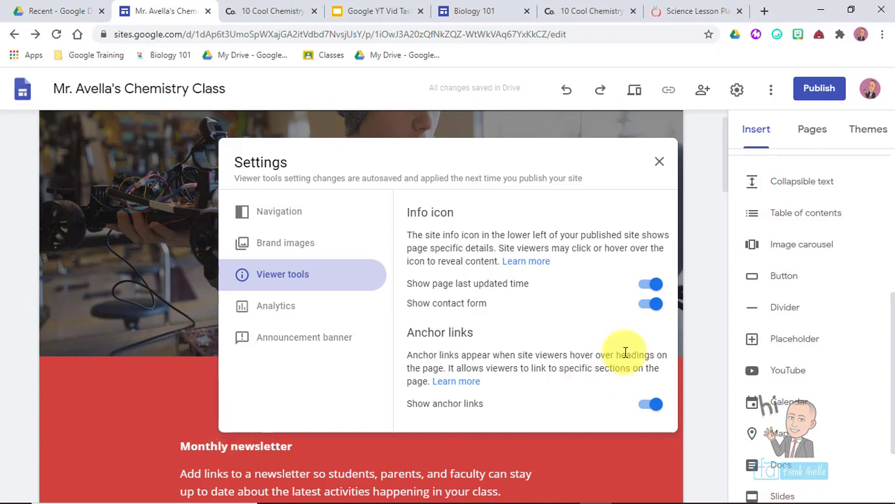
click(652, 279)
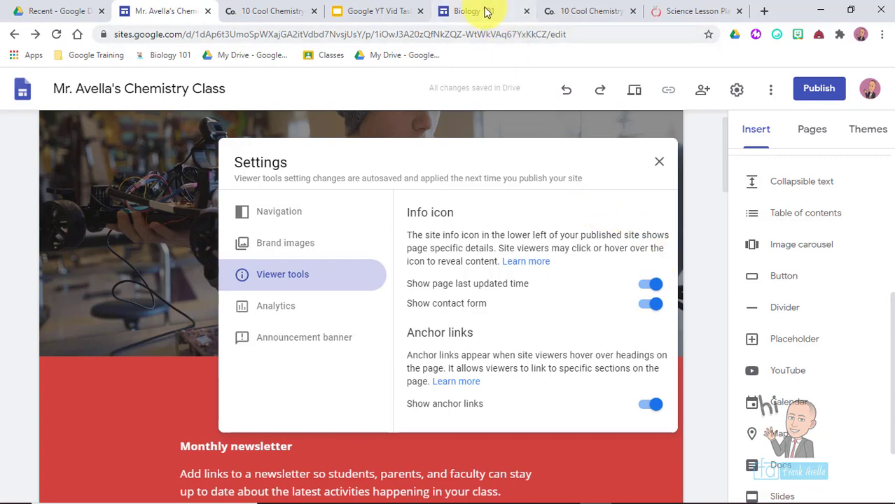
click(485, 12)
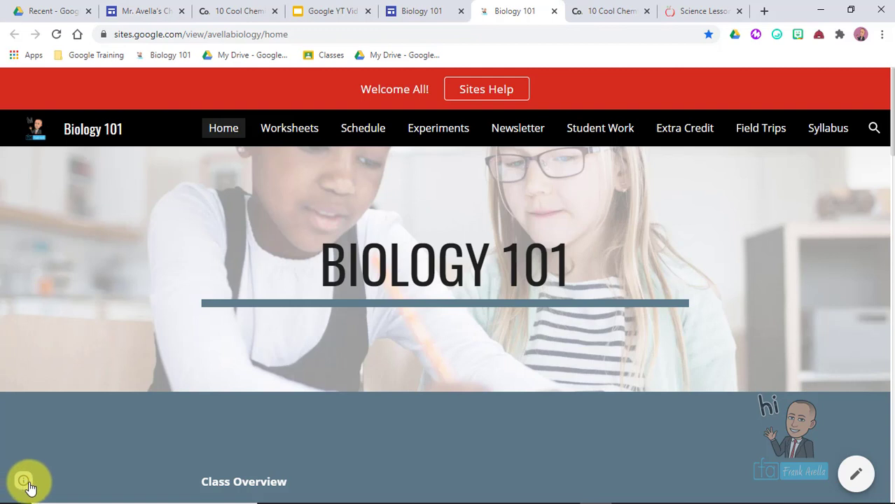
- Show the Biology 101 page's Aug 31, 2020 update details, then return to the task-list slide
click(26, 481)
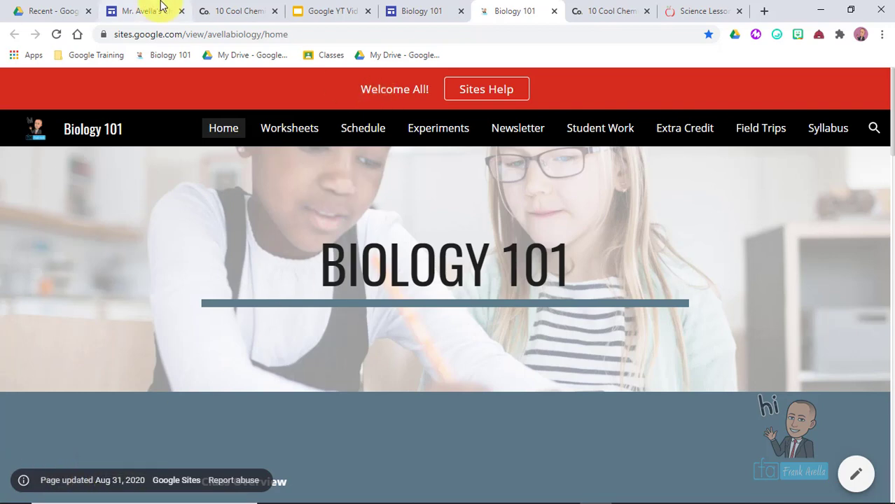
click(143, 12)
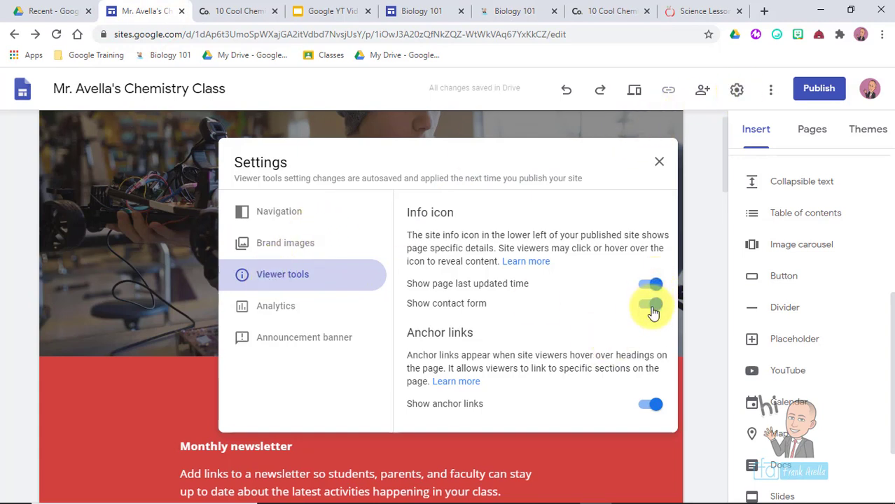
click(661, 163)
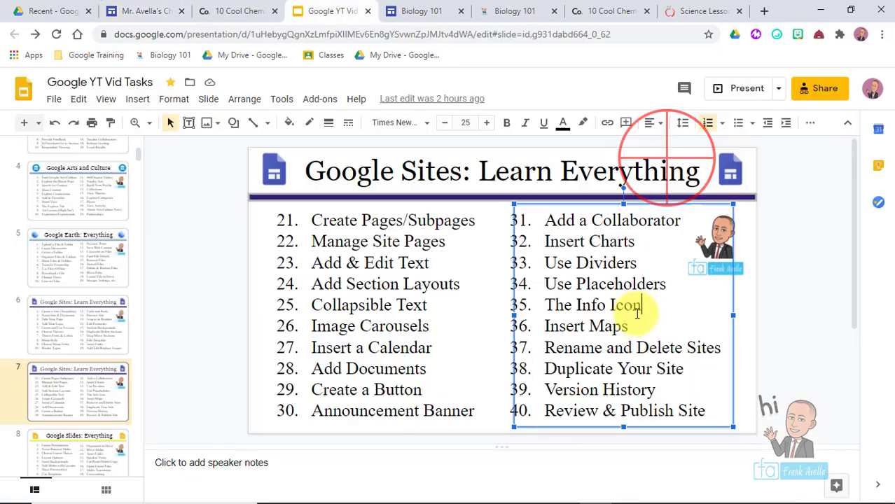
- Highlight the Insert Maps task on the slide and open the chemistry site's Schedule page for editing
click(629, 327)
drag(628, 327, 548, 325)
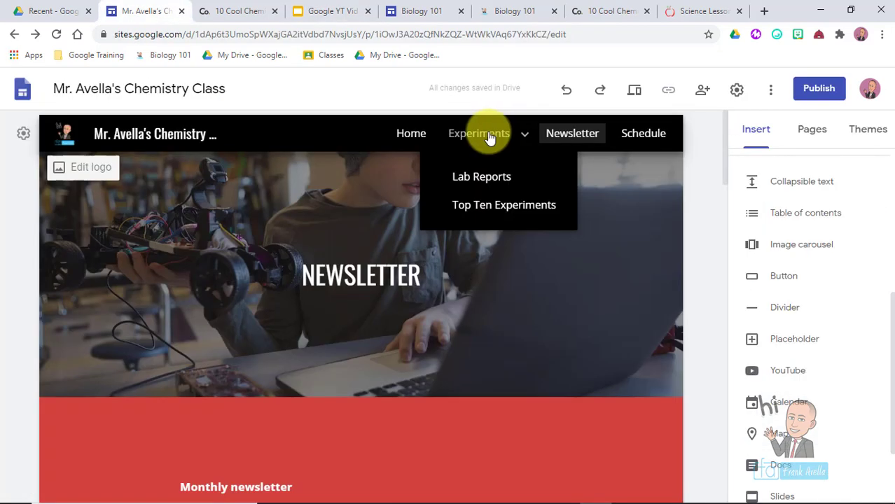
click(639, 149)
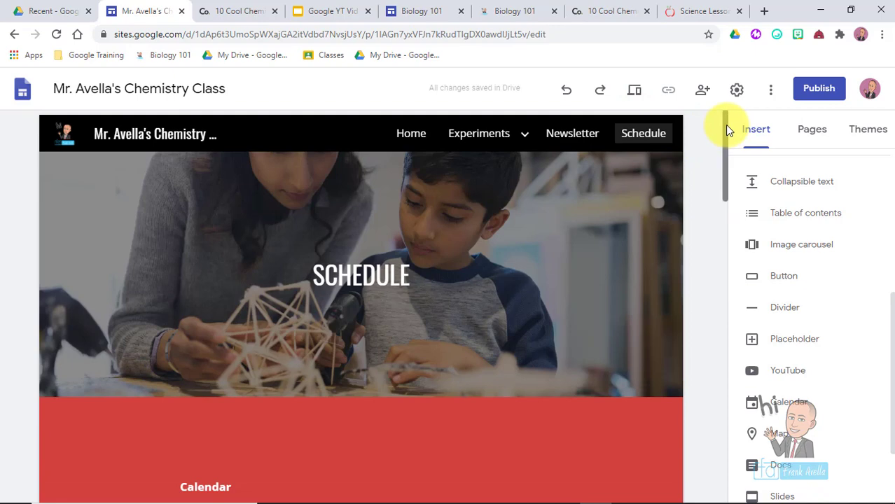
- Bring the Schedule page's empty area above the footer into view, opening and closing the Drive documents list
drag(724, 124, 765, 465)
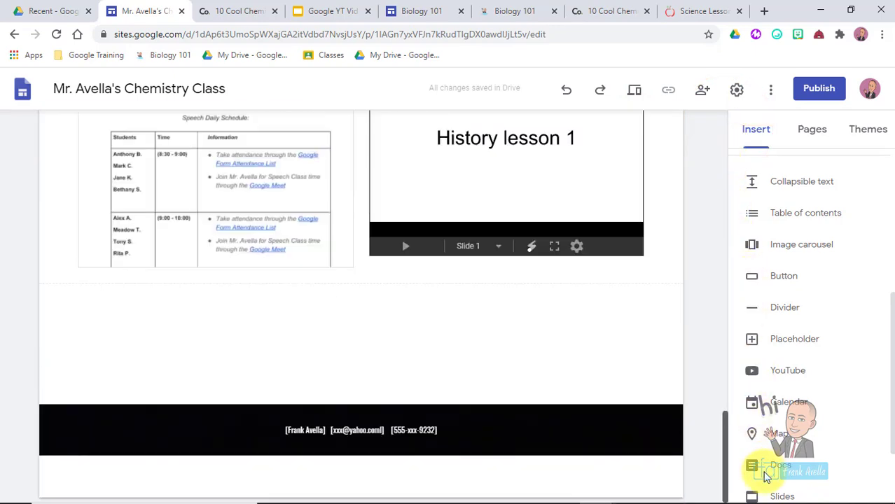
click(766, 466)
click(317, 343)
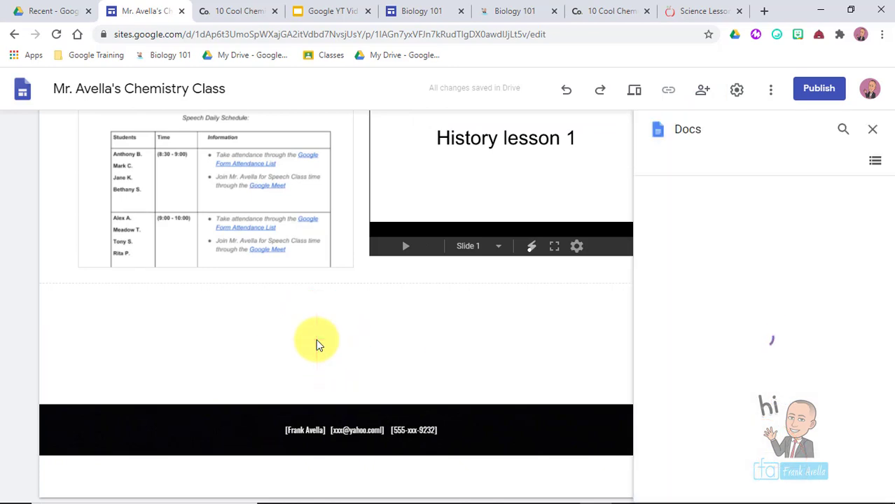
click(871, 129)
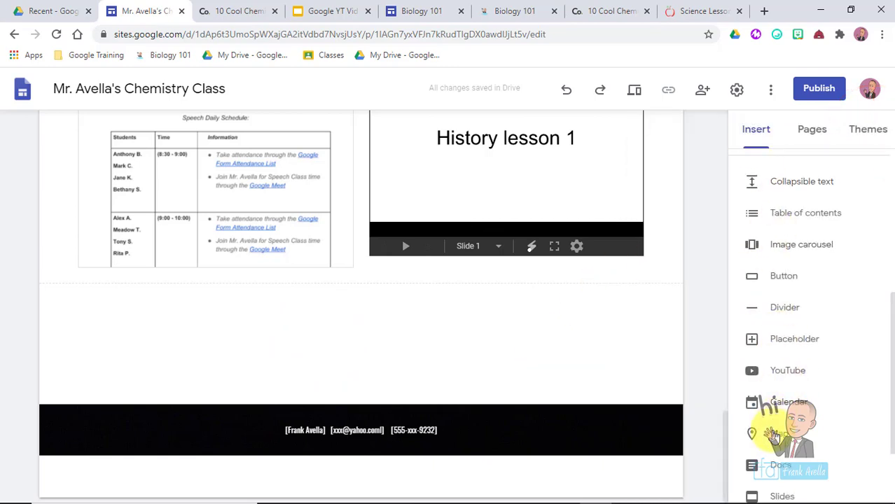
click(777, 435)
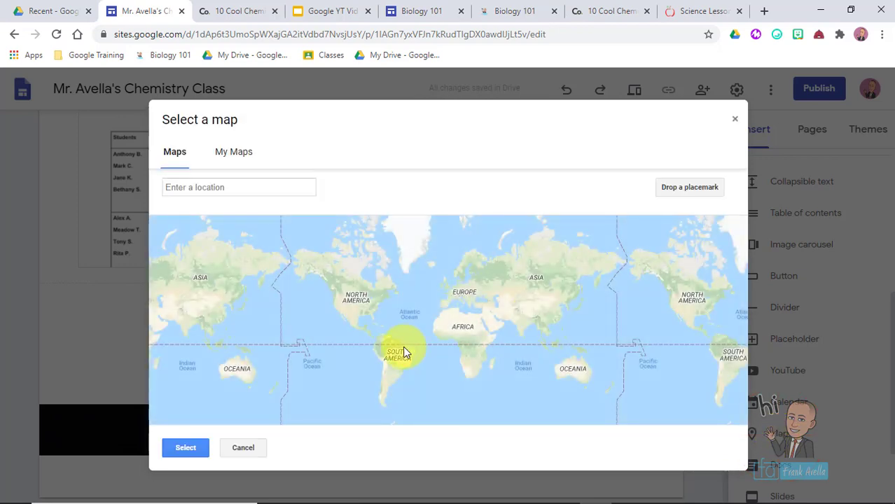
- Search Google Maps for 'bronx zoo' and embed the map pinned at 2348 Southern Boulevard
click(244, 160)
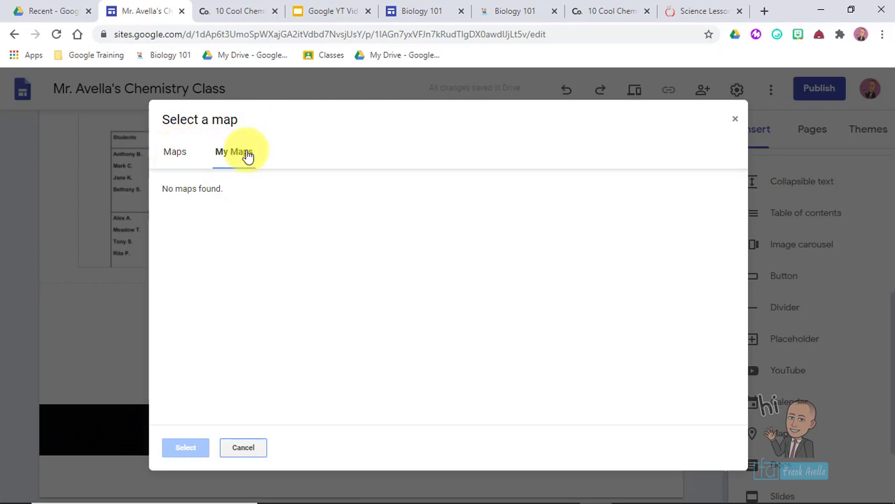
click(179, 159)
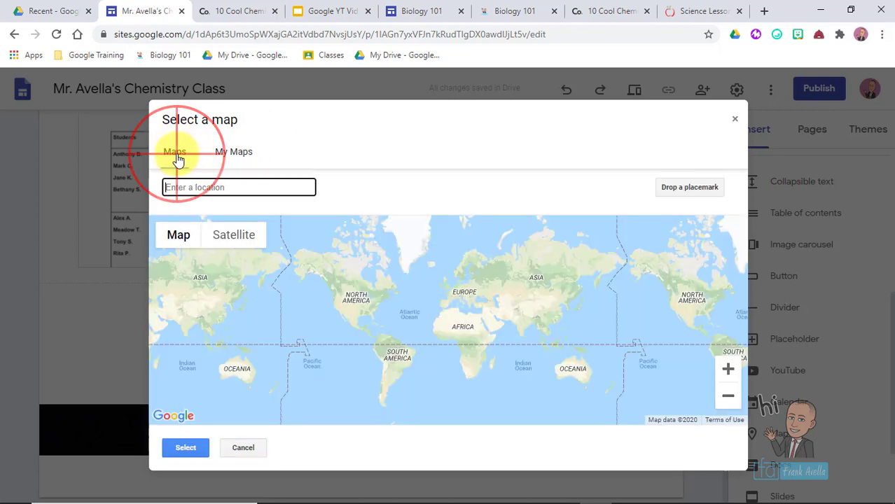
click(207, 186)
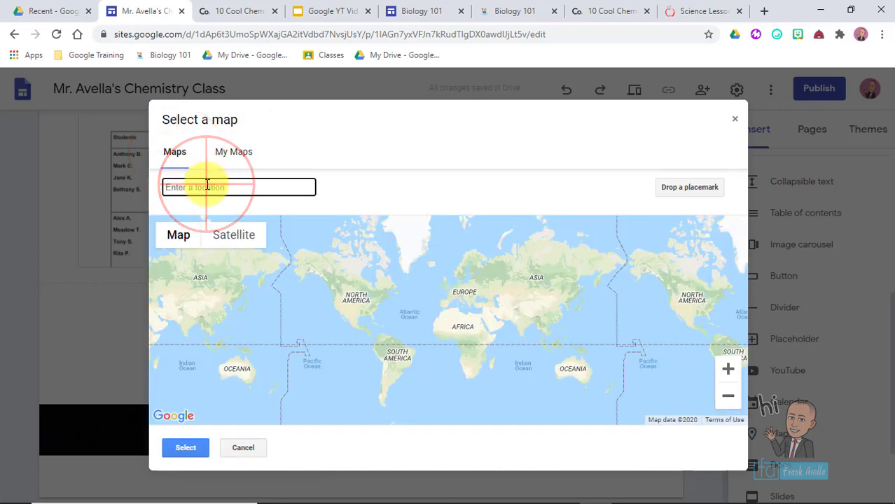
text(bronx zoo)
key(Return)
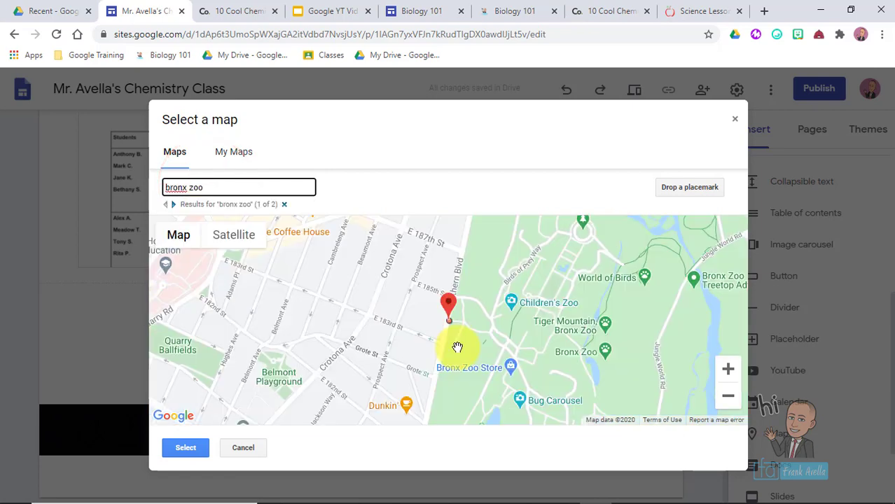
click(188, 448)
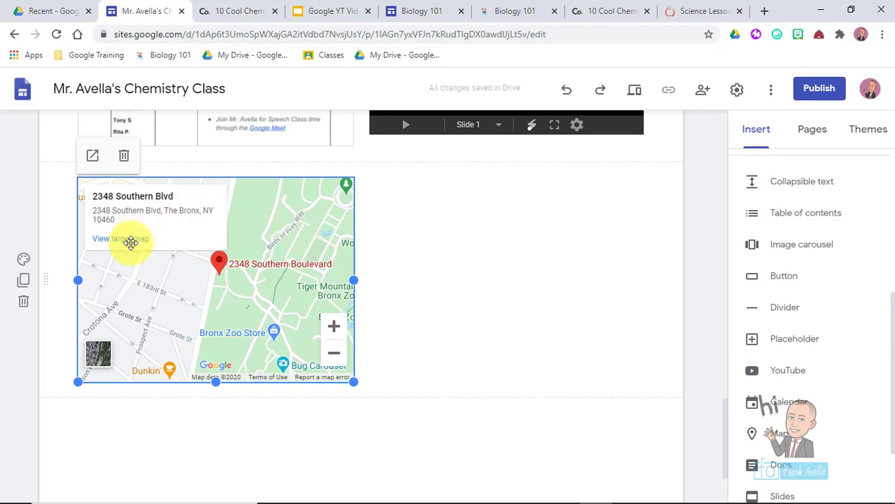
- Preview the Schedule page and show the embedded Bronx Zoo map's place card, then return to Slides
click(631, 89)
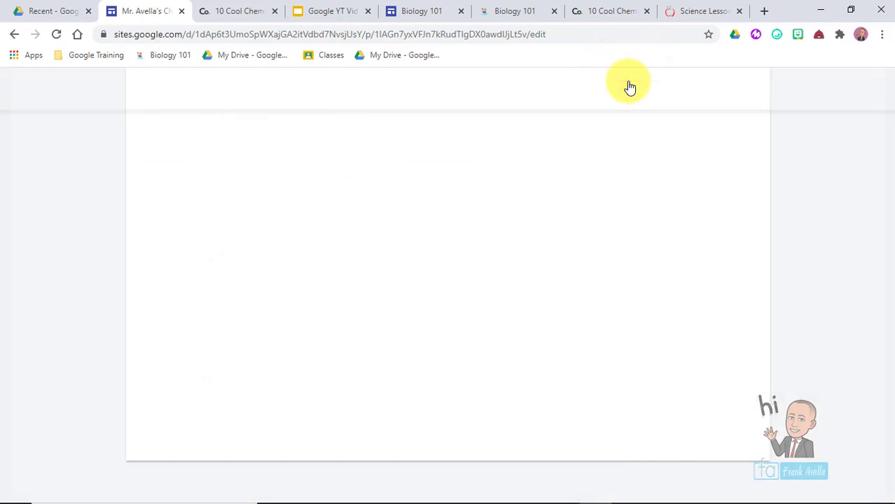
scroll(861, 246, down, 15)
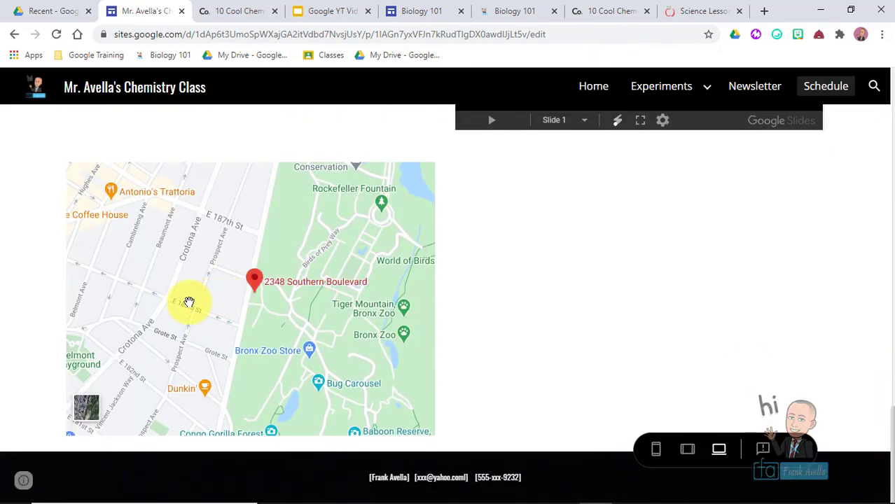
click(188, 302)
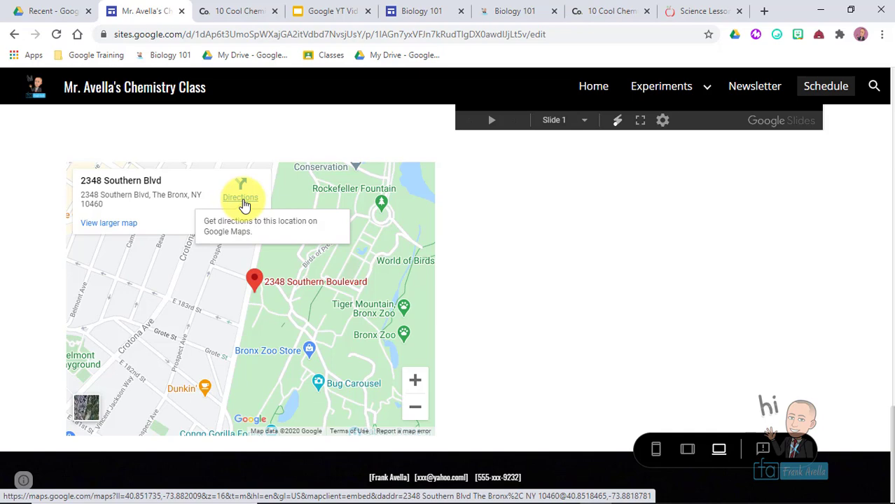
click(326, 11)
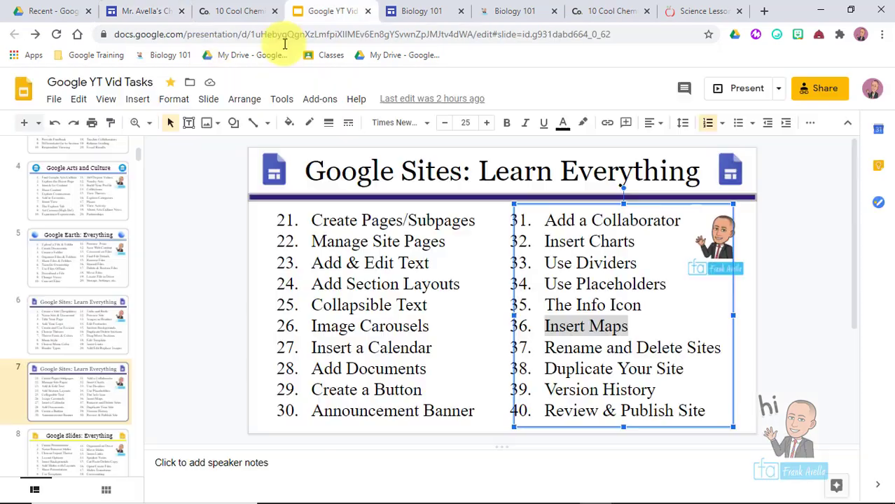
- Highlight the 'Rename and Delete Sites' line on the slide and switch back to the Chemistry site tab
click(605, 364)
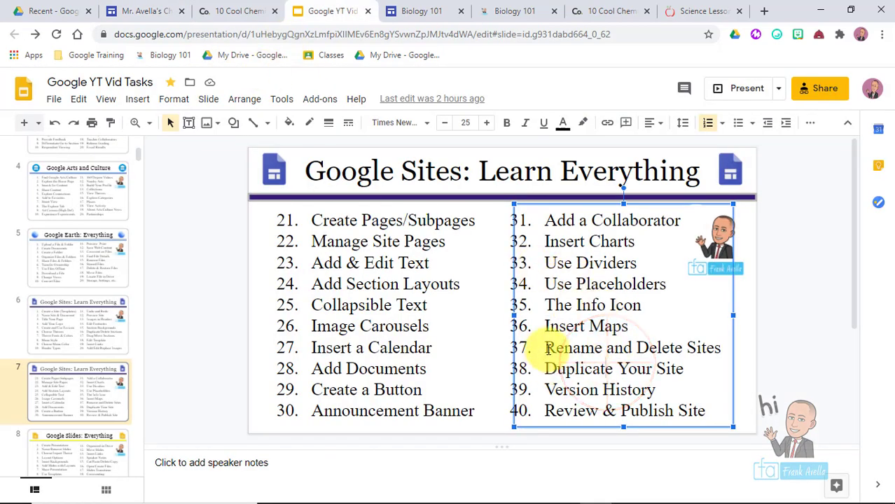
drag(544, 348, 704, 348)
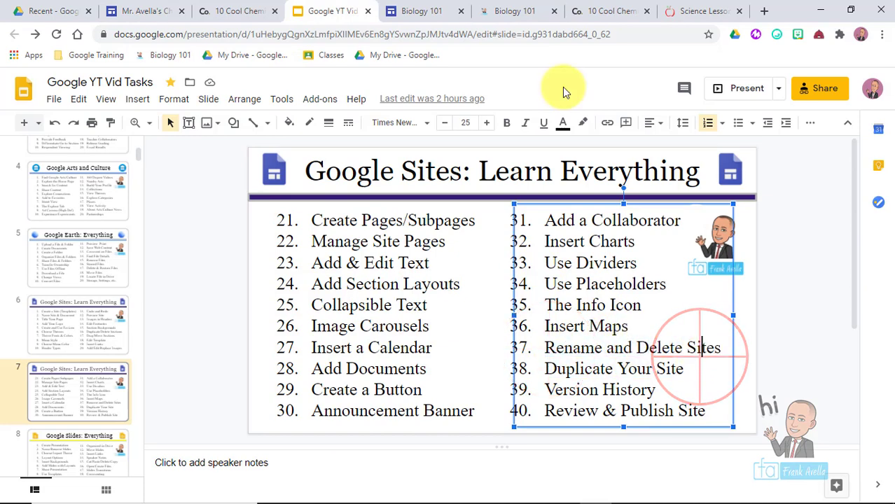
key(ctrl+2)
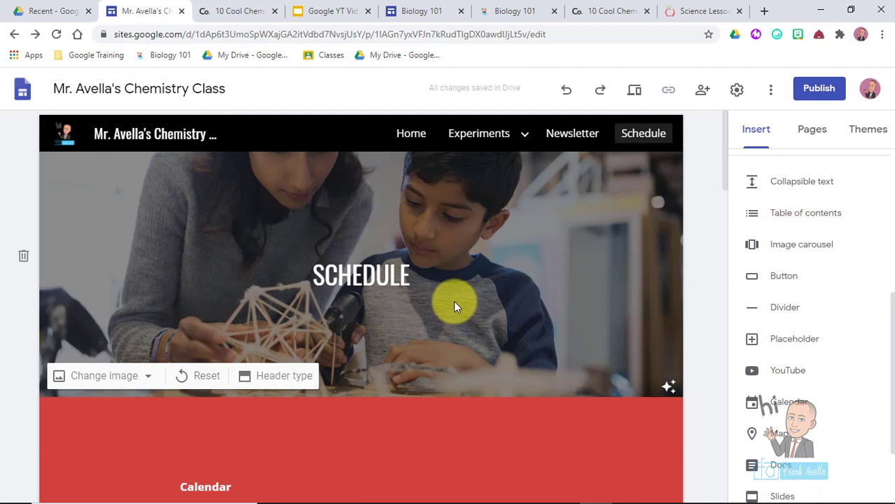
- Rename the Club site to 'Chess Club' from the Google Sites home page
click(23, 93)
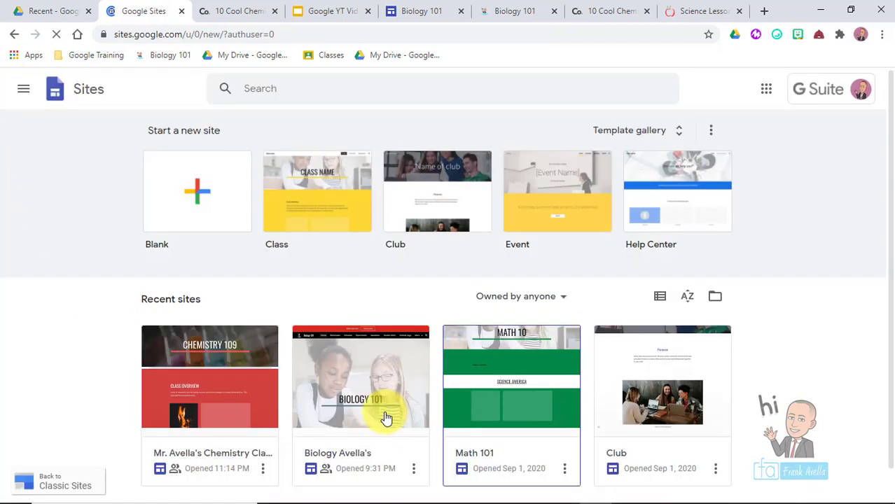
click(889, 182)
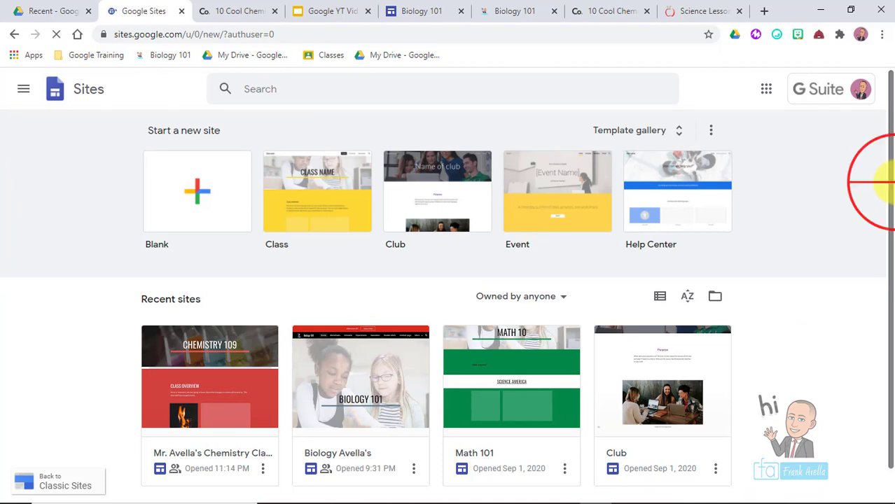
scroll(888, 266, down, 1)
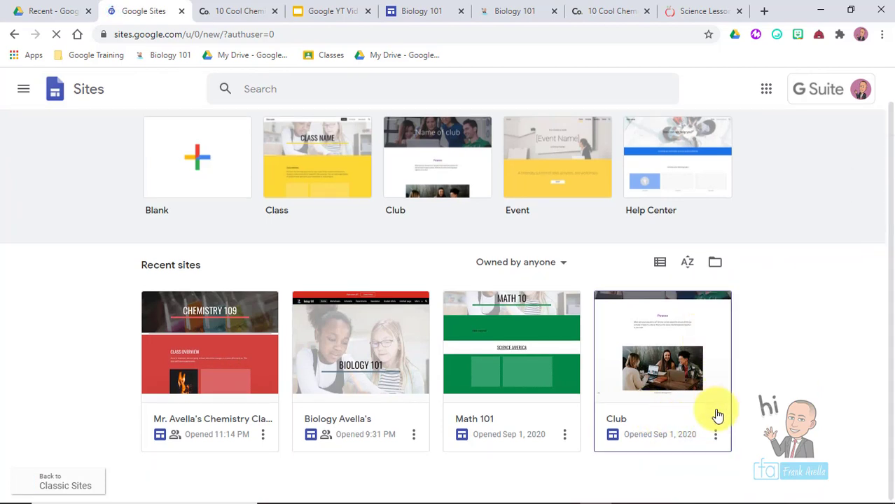
click(718, 438)
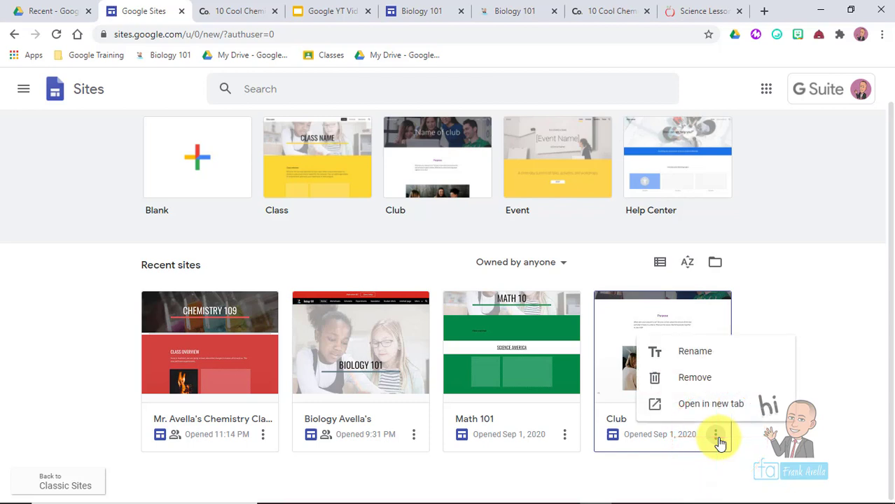
click(702, 354)
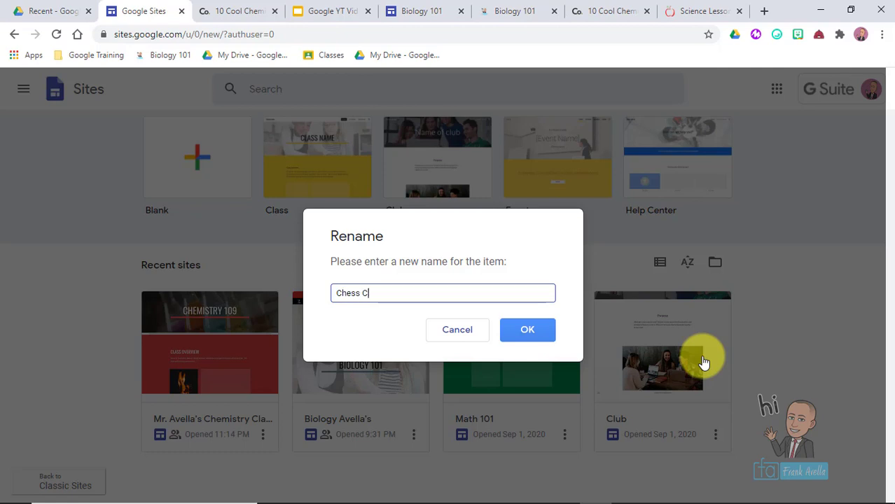
text(Chess Club)
click(535, 330)
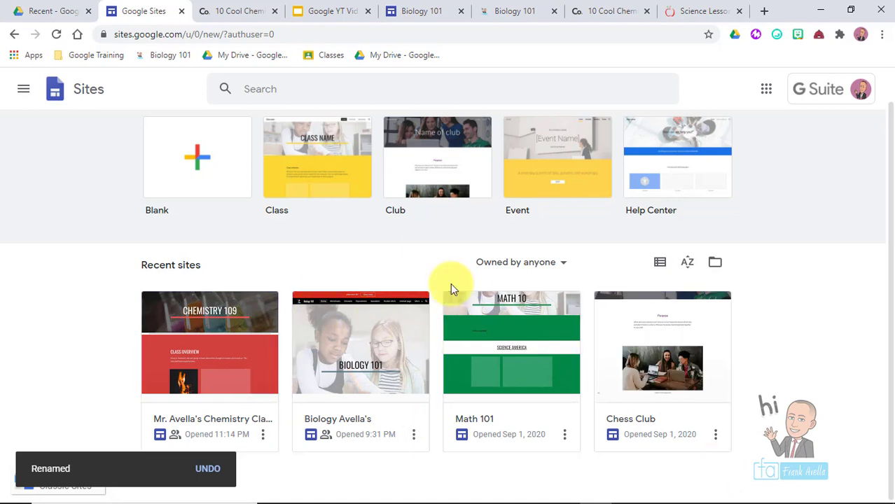
- Remove the Chess Club site, then restore it with Undo
click(716, 439)
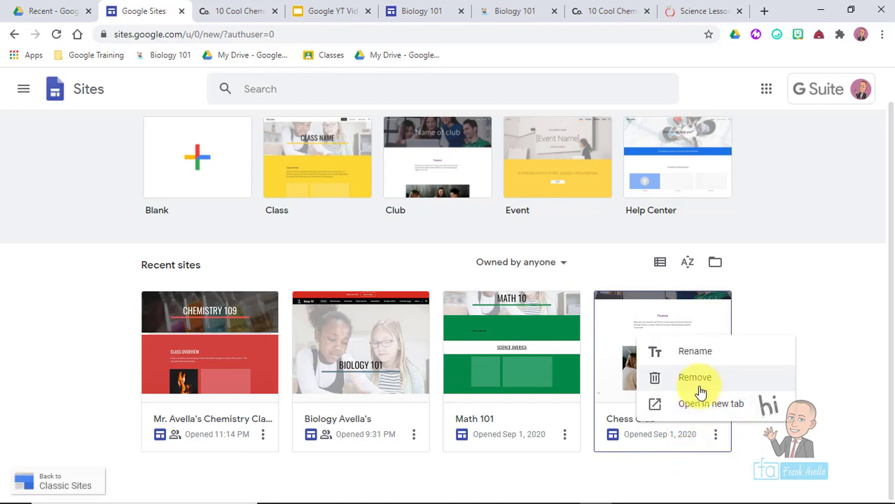
click(699, 379)
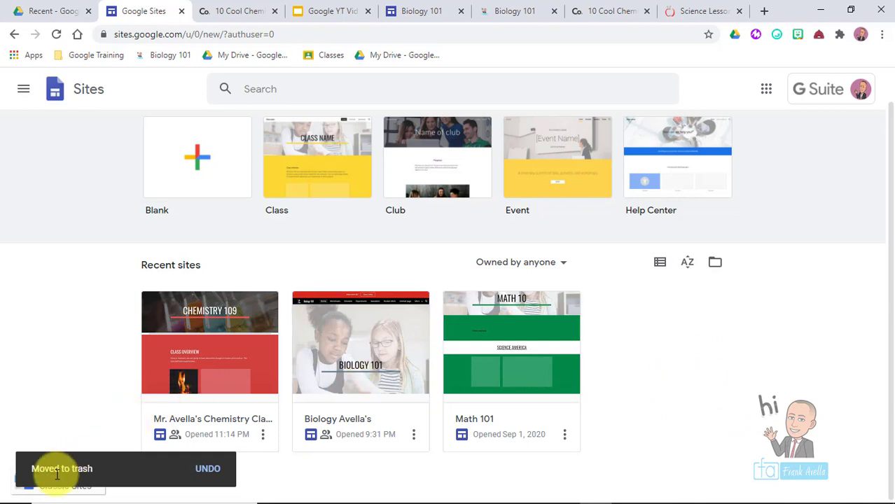
click(208, 469)
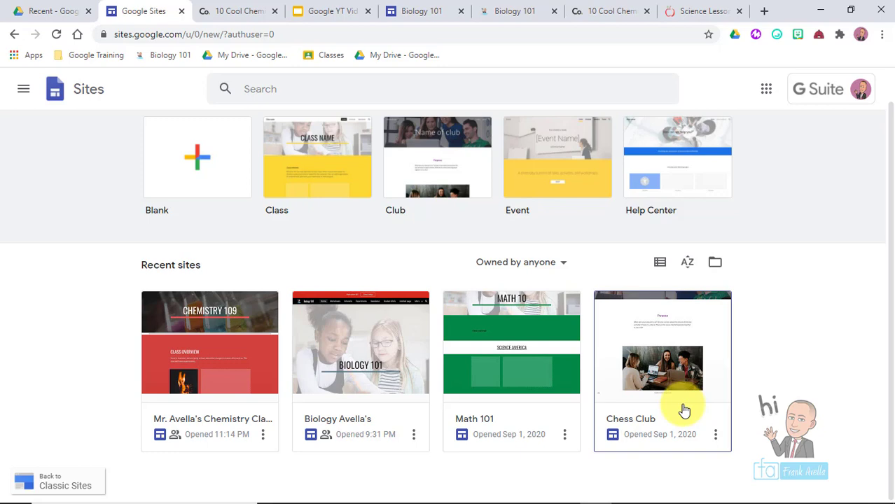
- Highlight the 'Duplicate Your Site' line on the agenda slide, then return to the Sites home page
click(301, 10)
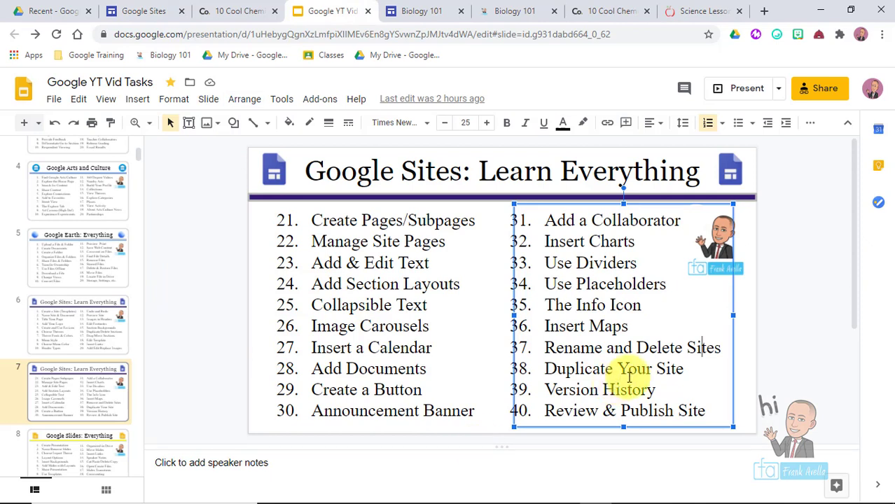
click(670, 369)
drag(720, 347, 545, 326)
drag(682, 369, 545, 371)
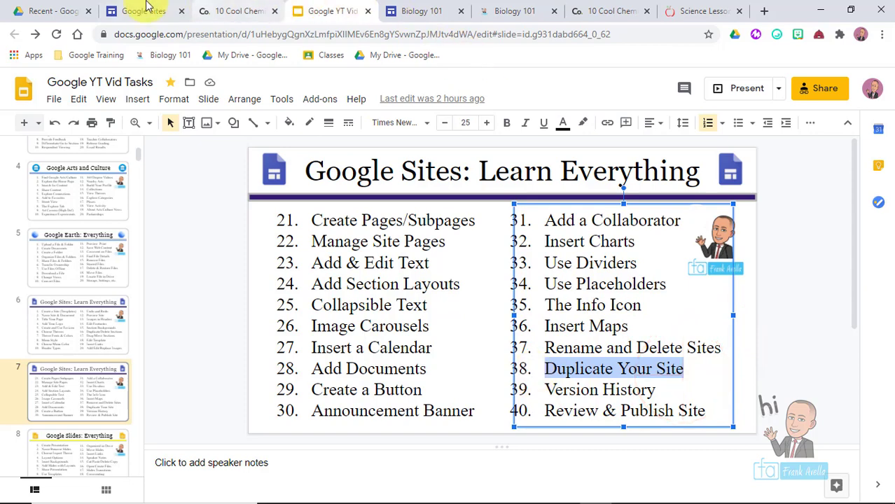
click(137, 11)
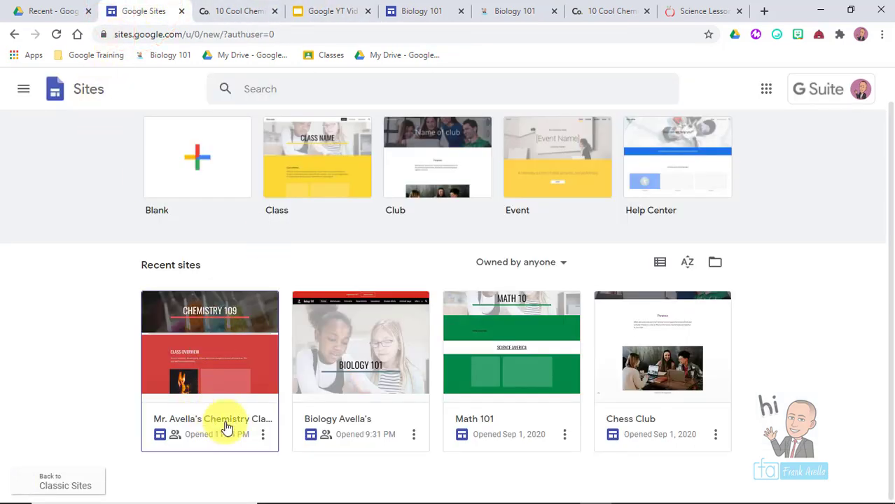
- Open Mr. Avella's Chemistry Class site and show its More site actions menu
click(180, 310)
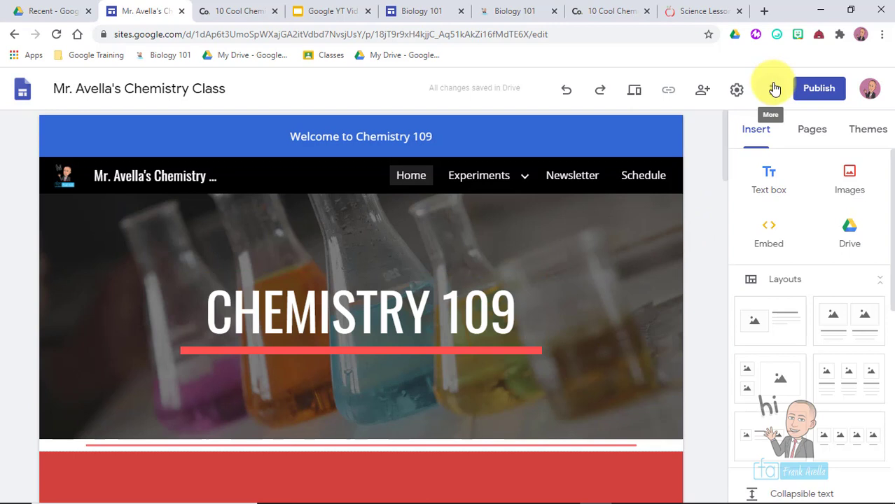
click(772, 89)
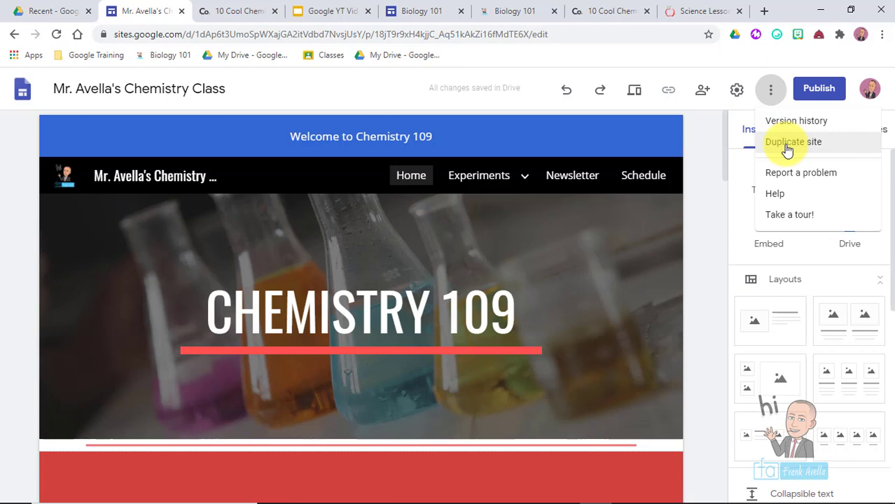
click(787, 147)
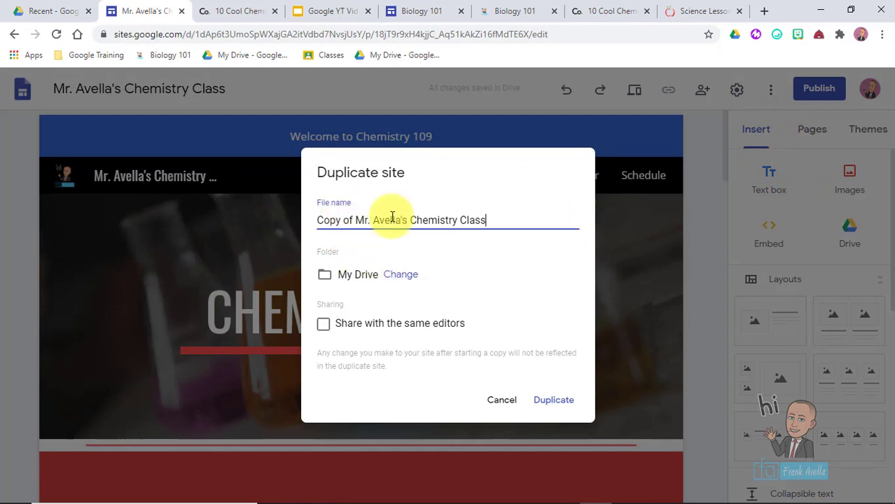
click(489, 220)
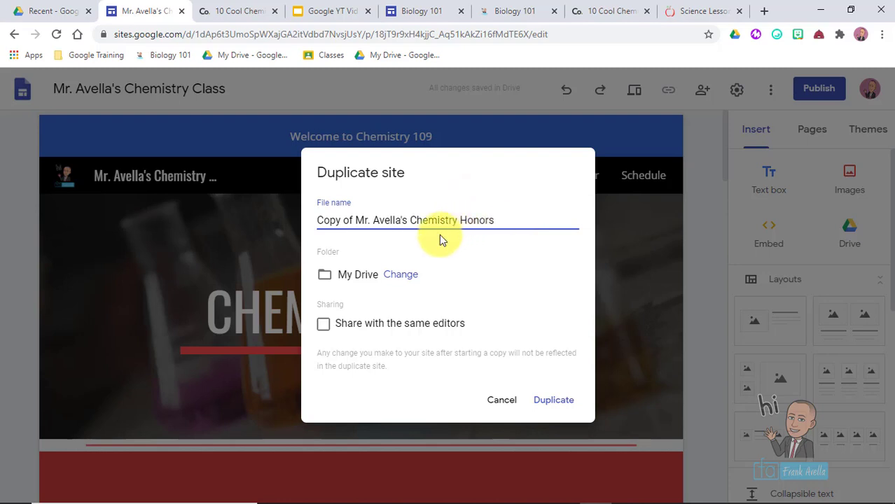
drag(355, 219, 317, 220)
key(BackSpace)
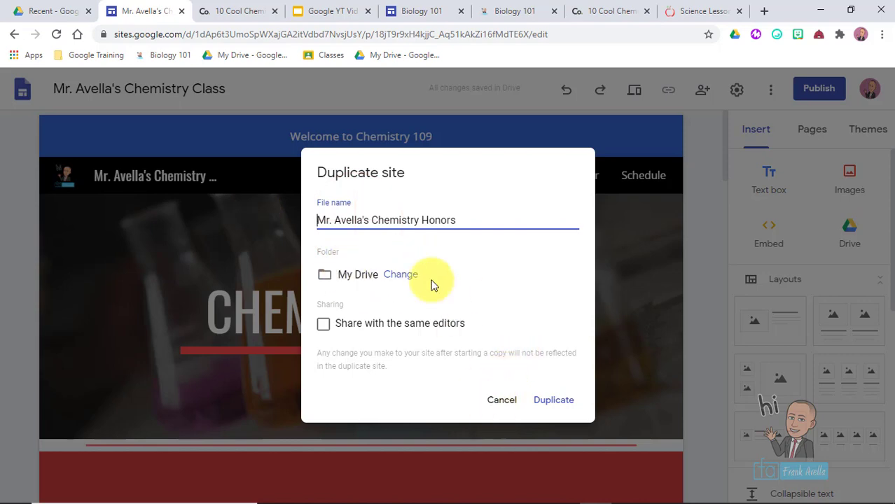
click(500, 401)
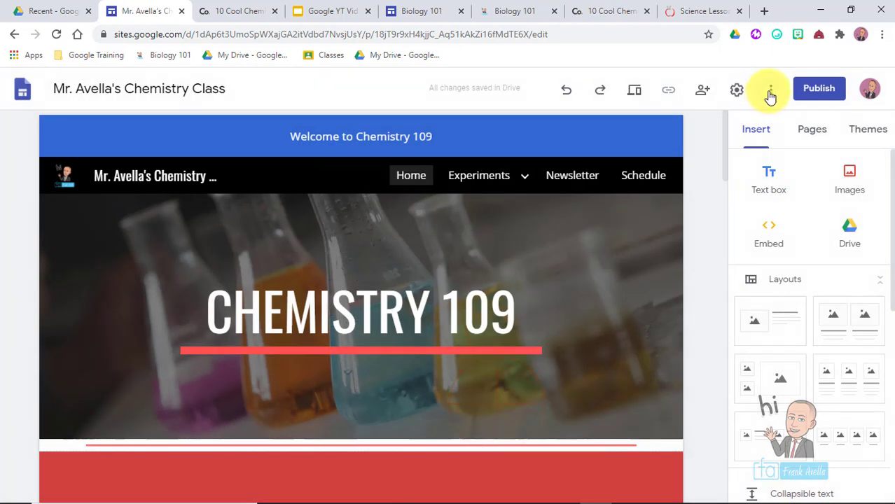
- Select 'Version History' in the agenda slide's list, then switch to the Biology 101 site editor
click(770, 90)
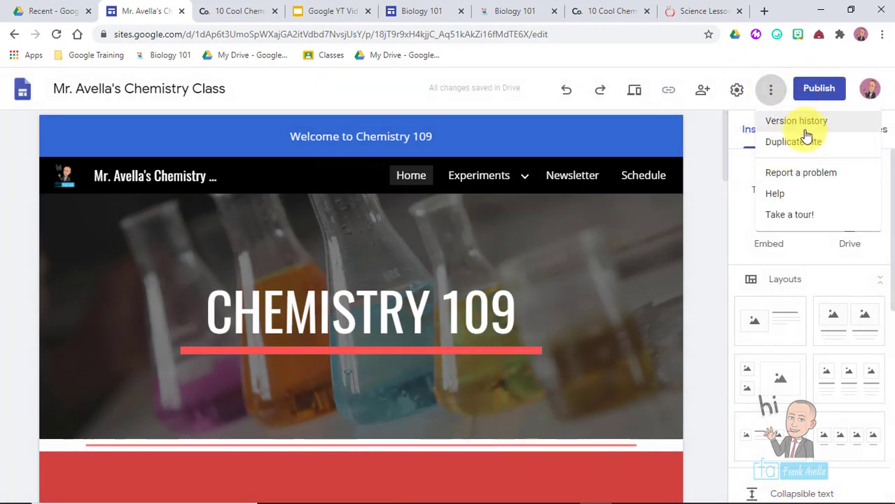
click(329, 11)
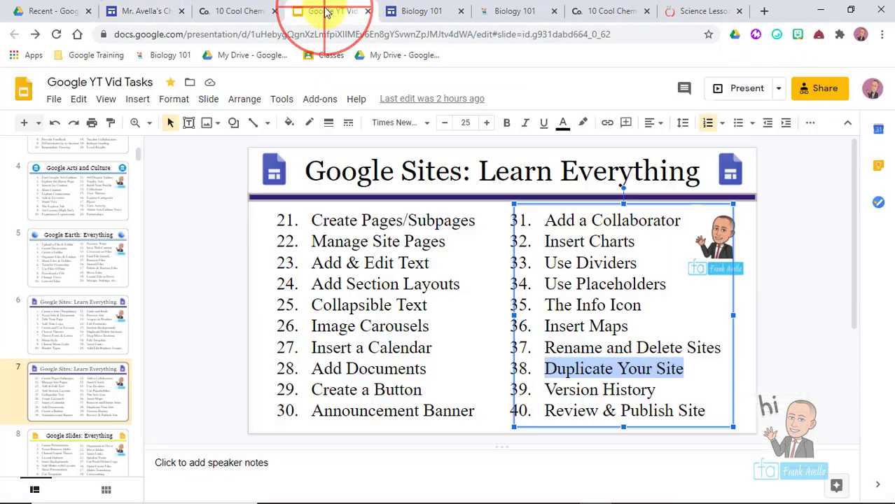
double_click(651, 390)
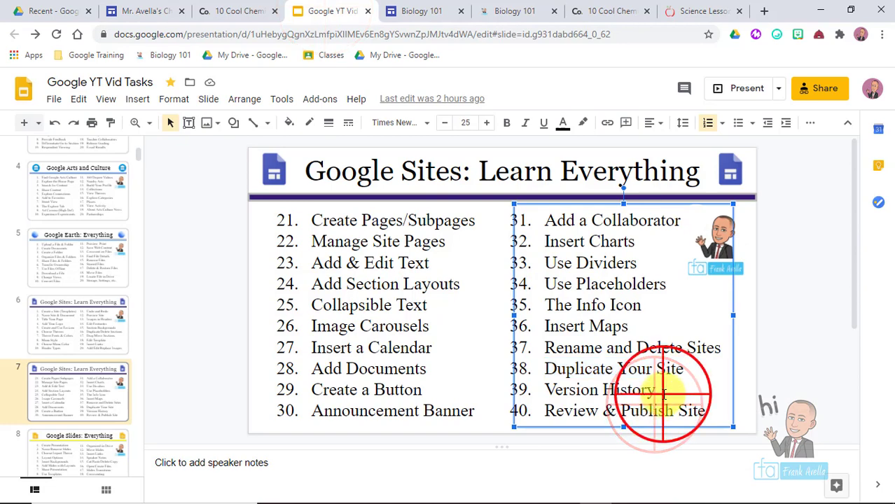
drag(557, 381, 549, 386)
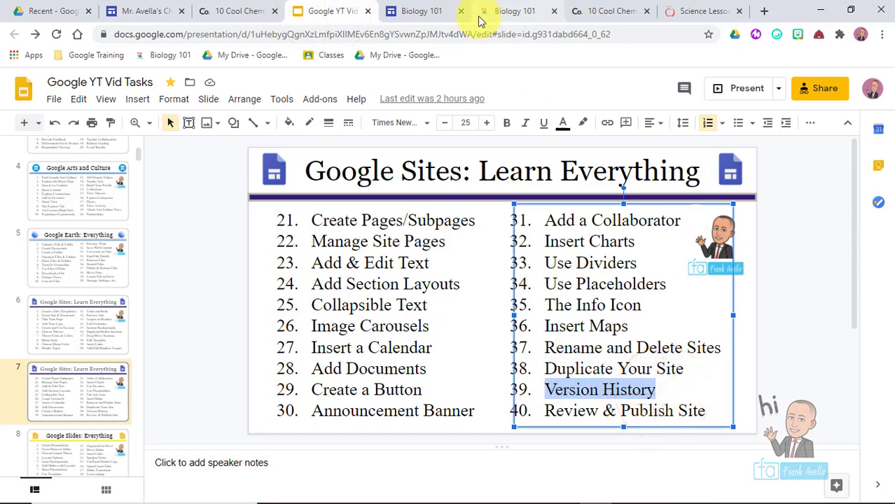
click(406, 8)
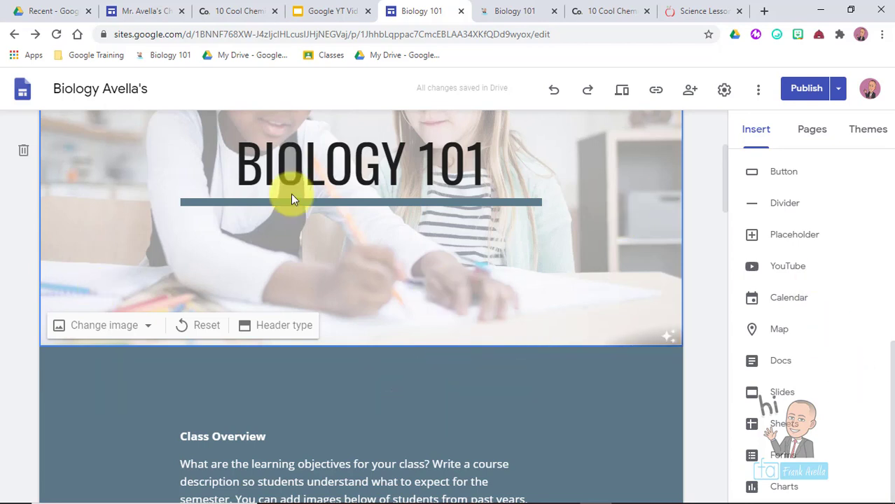
- Open the Biology 101 site's version history and the current version's options menu
click(760, 102)
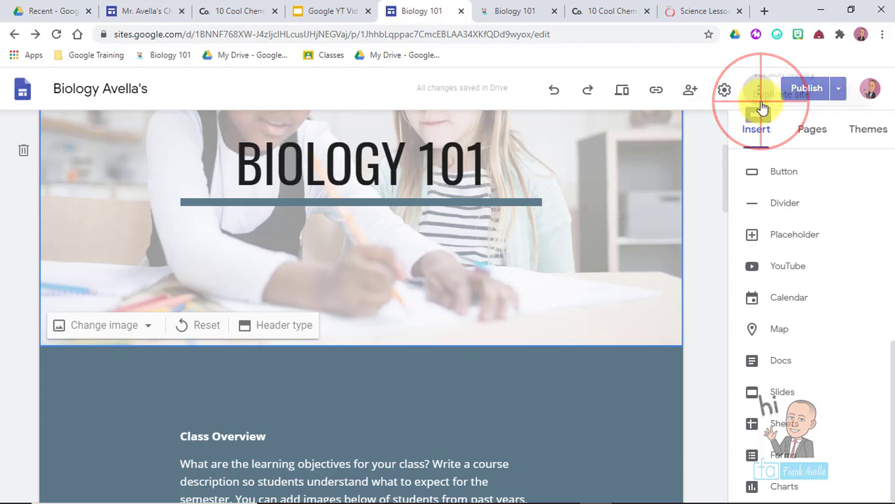
click(768, 121)
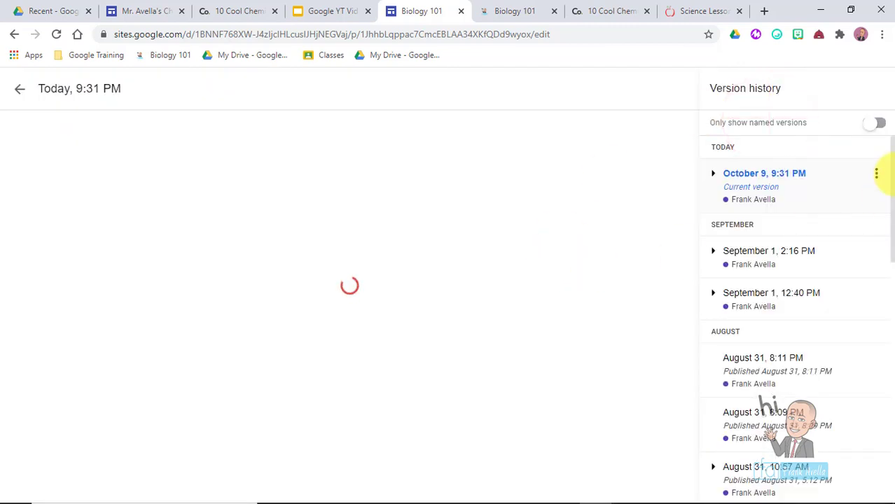
click(876, 173)
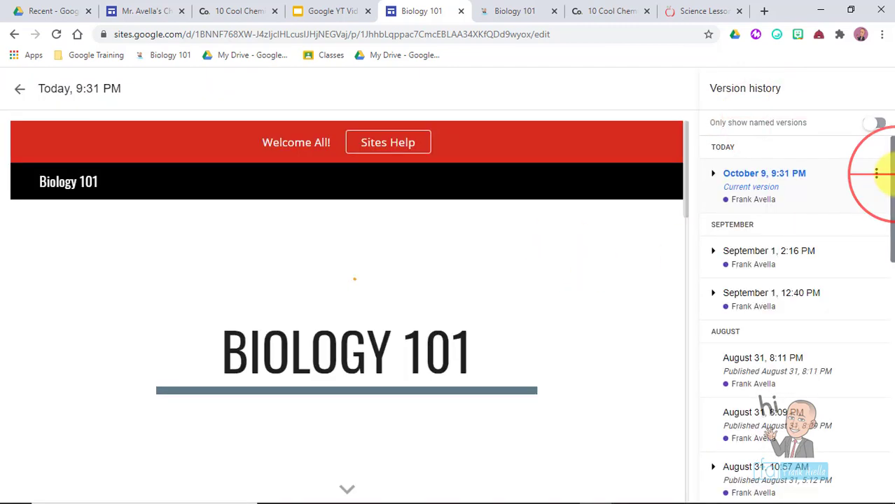
- Scroll down the Biology 101 version list and preview the August 28, 7:02 PM version
drag(888, 203, 887, 337)
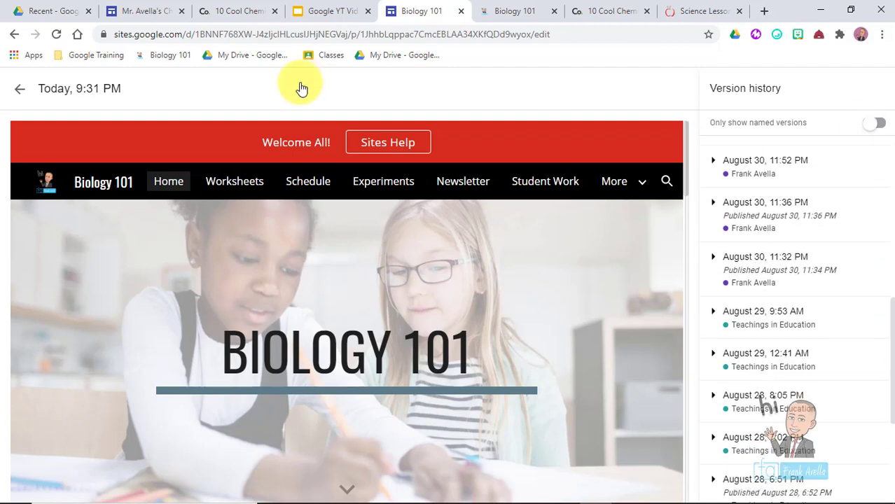
click(149, 9)
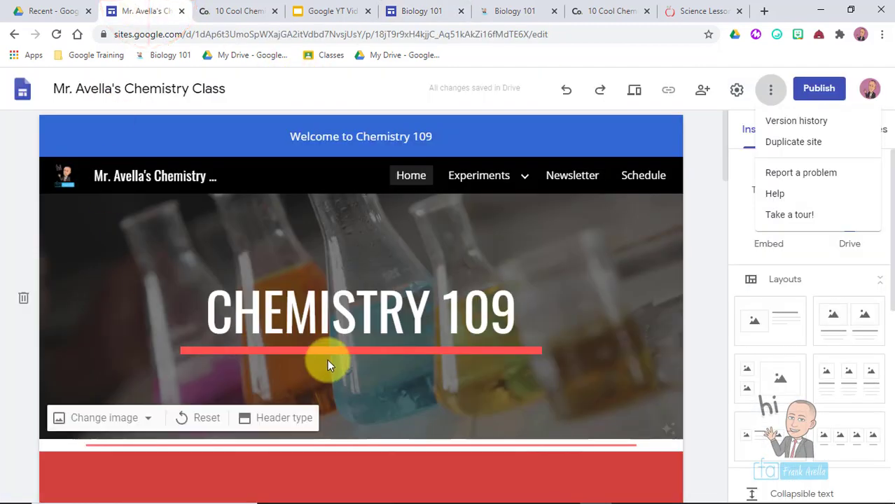
click(434, 10)
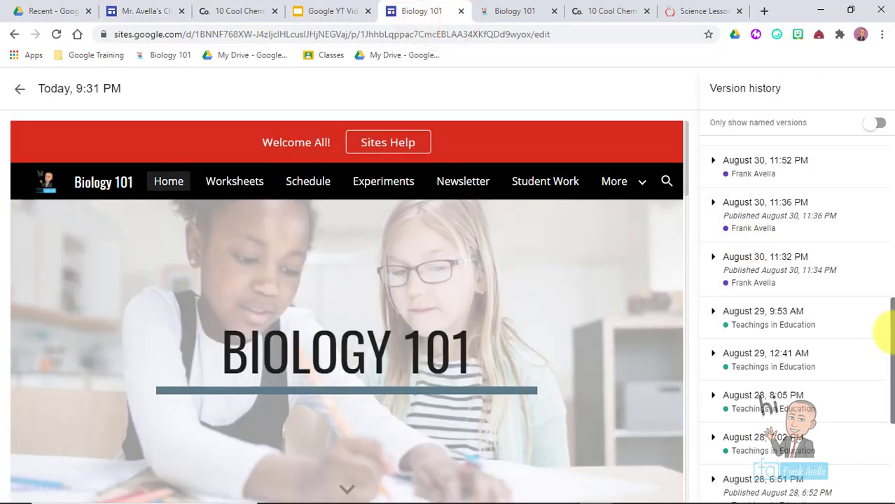
drag(879, 330, 886, 428)
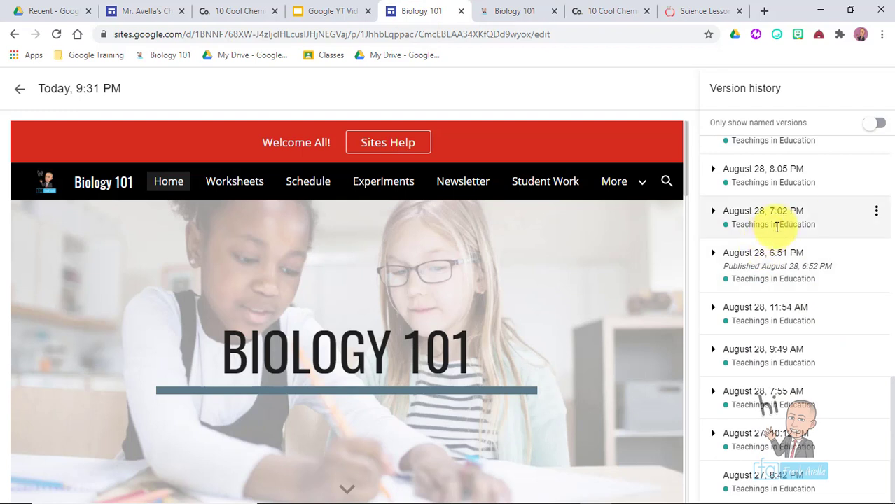
click(776, 226)
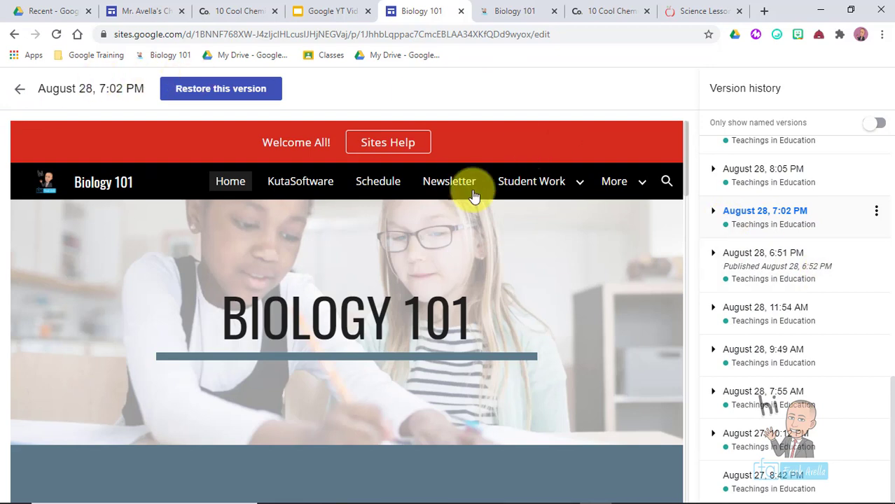
- Name the August 28, 7:02 PM version 'Best Draft' and preview it
click(876, 212)
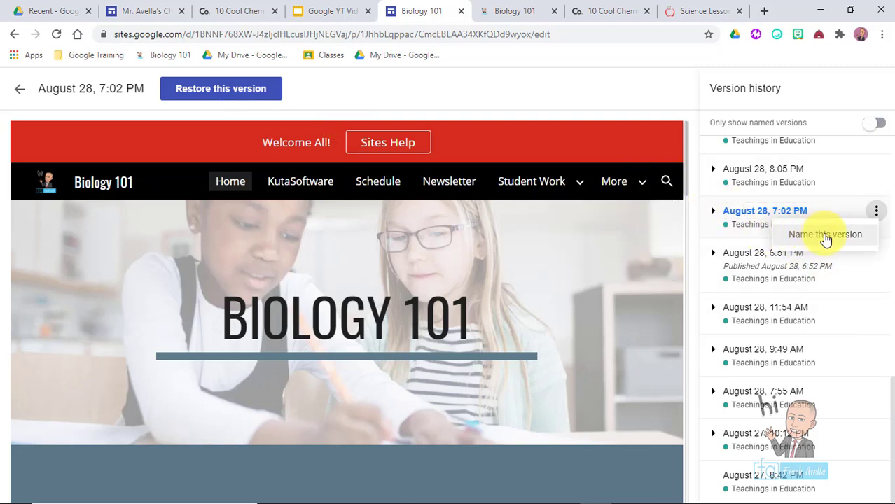
click(826, 235)
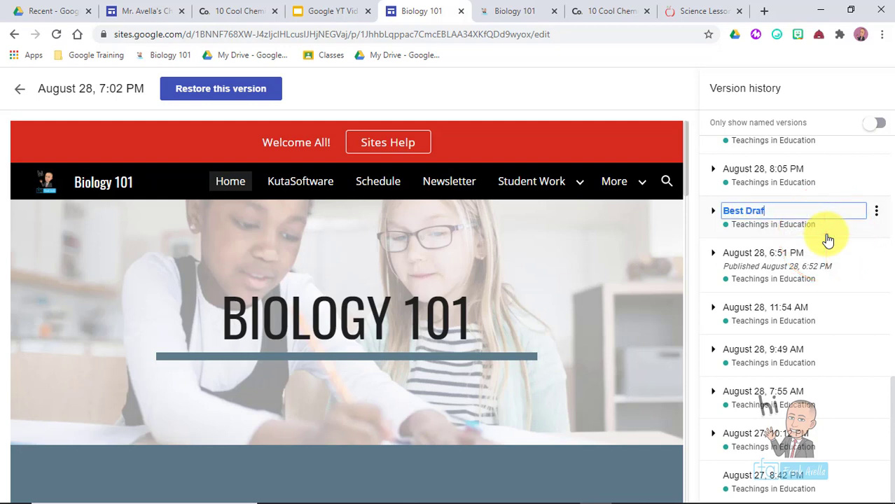
text(Best Draft)
click(862, 256)
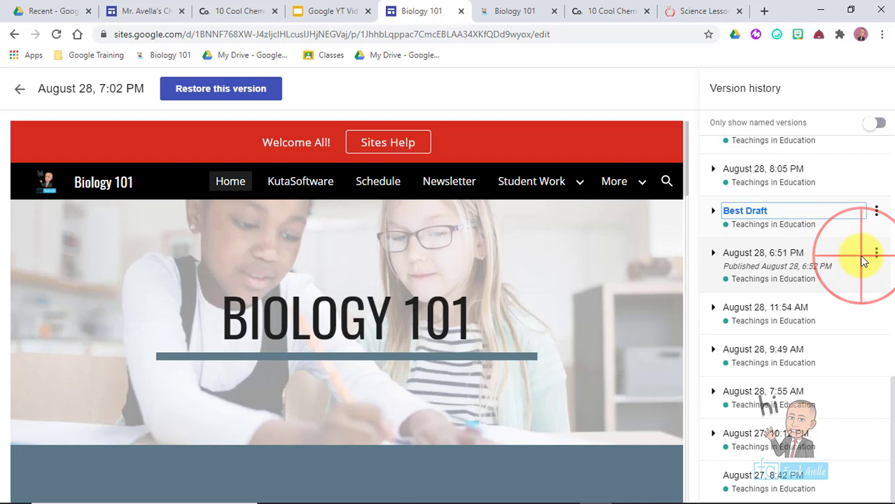
click(822, 222)
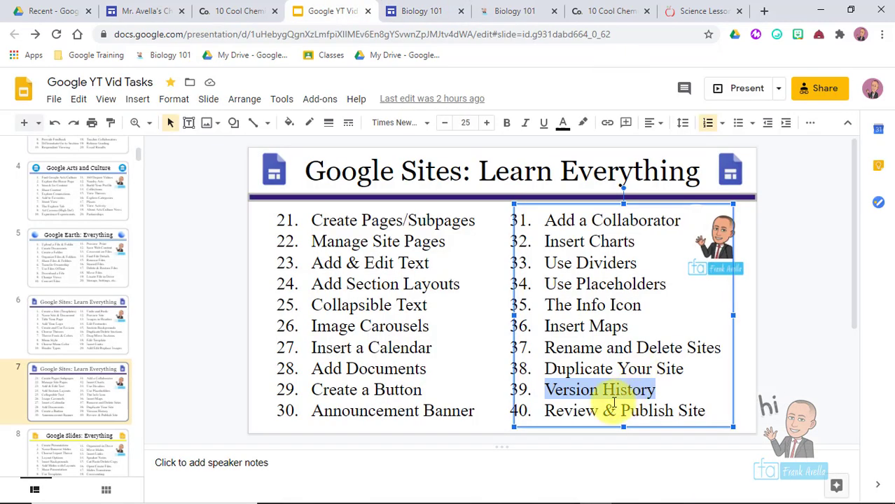
- Mark the Review & Publish Site task in the slides, then return to Chemistry Class
click(603, 411)
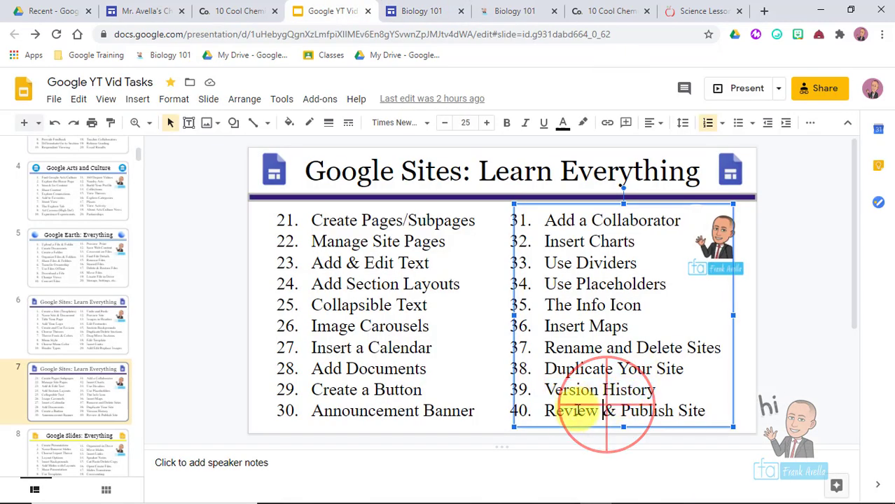
drag(545, 412, 717, 409)
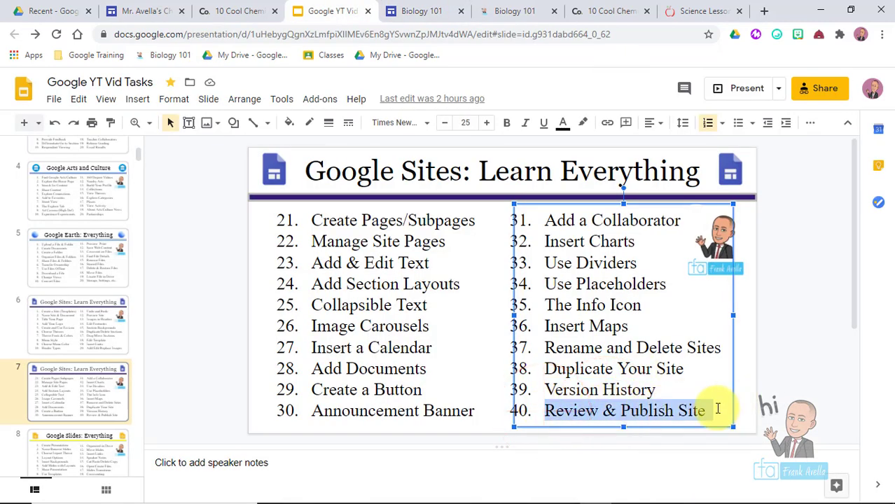
click(144, 11)
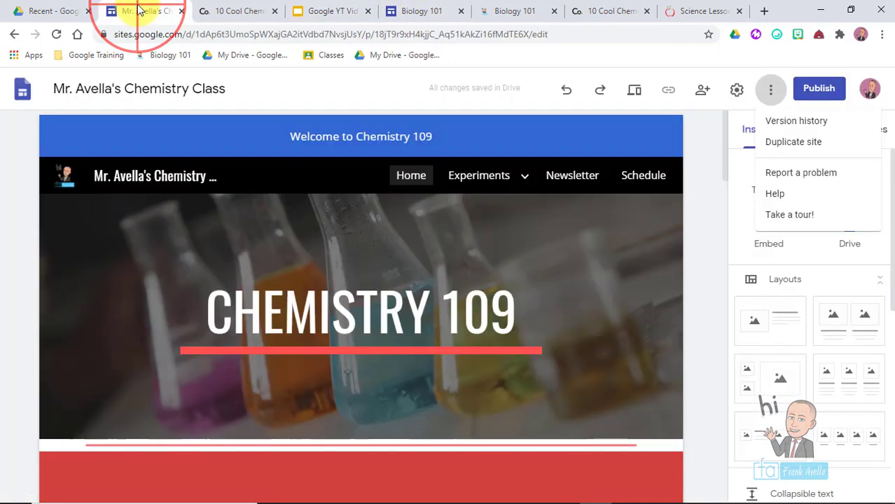
- Dismiss the options list and bring up Chemistry Class's Publish your site dialog
click(408, 175)
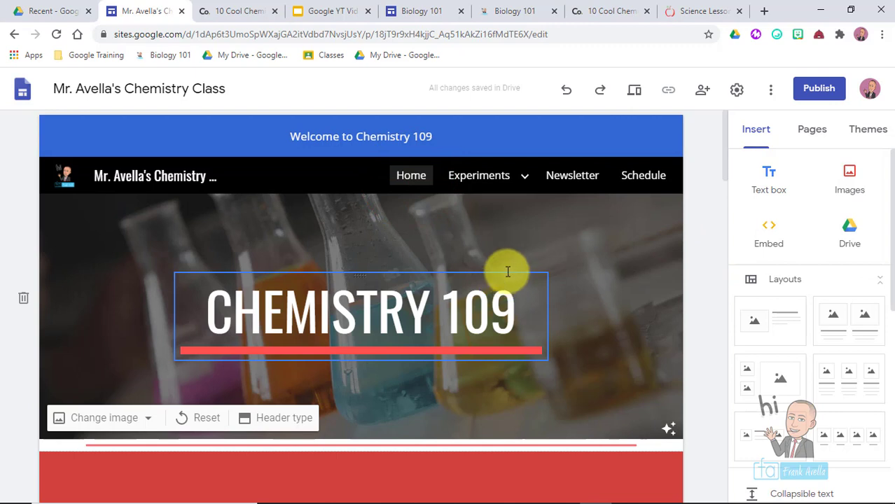
click(819, 88)
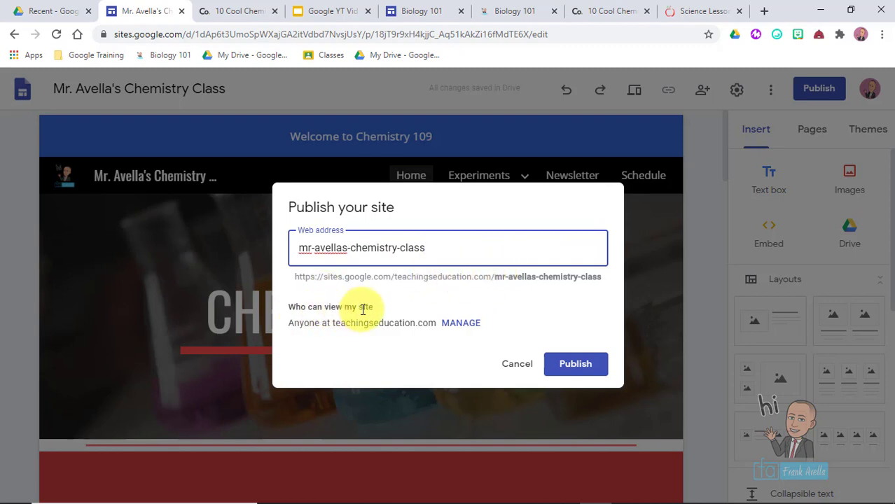
- Open the sharing dialog from the Publish dialog's viewer settings
click(473, 327)
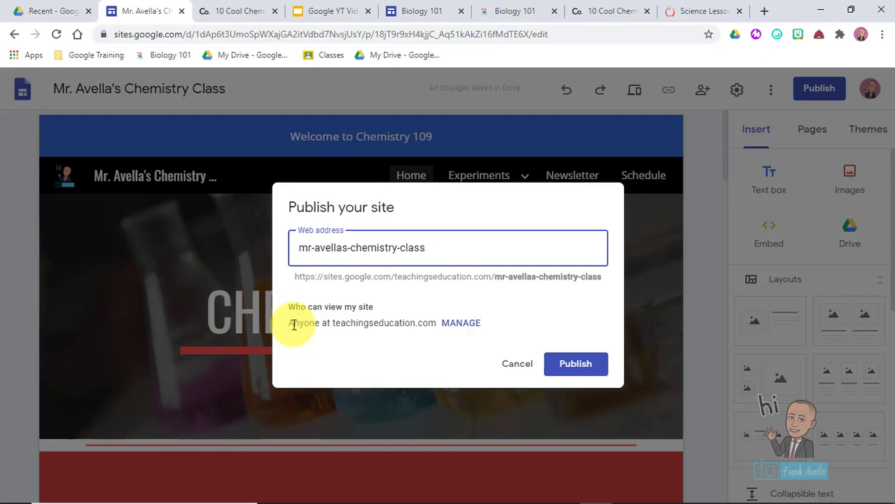
click(456, 324)
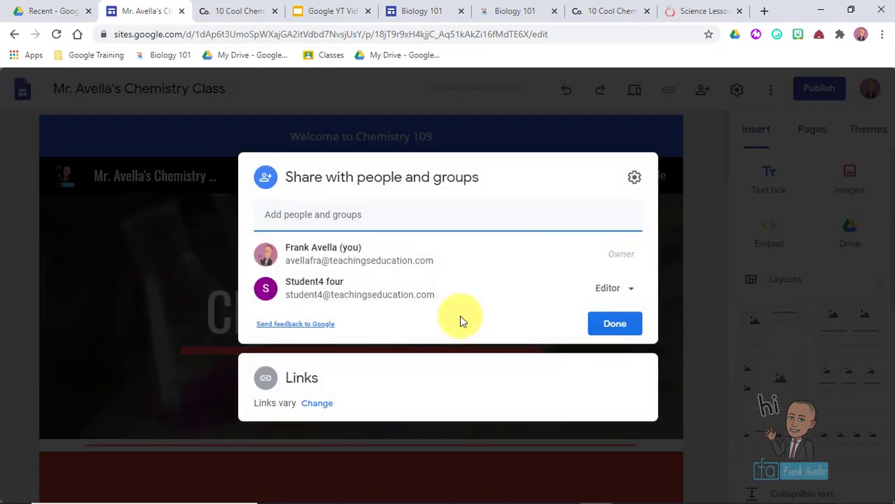
- Set the published site's link access to Public and return to the Publish dialog
click(346, 214)
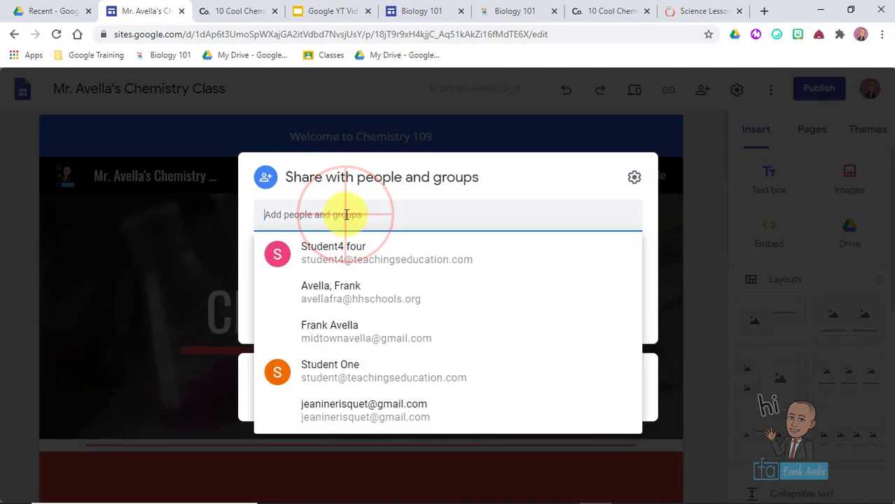
click(346, 214)
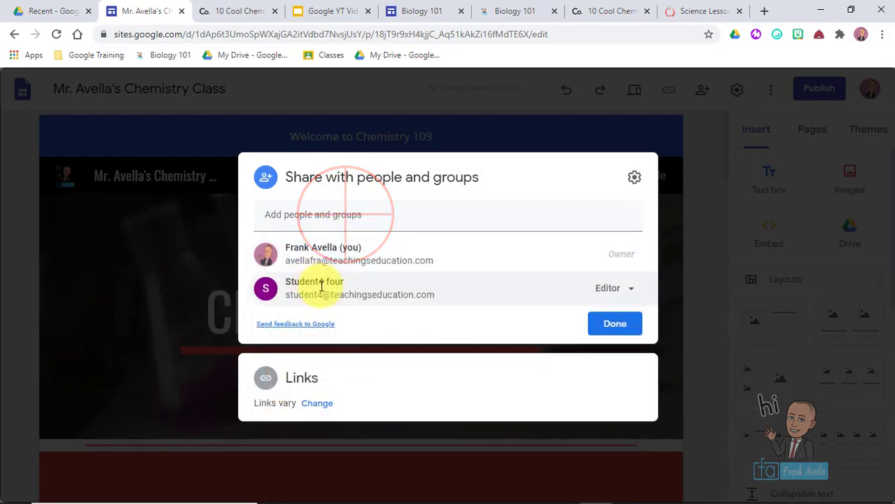
click(314, 403)
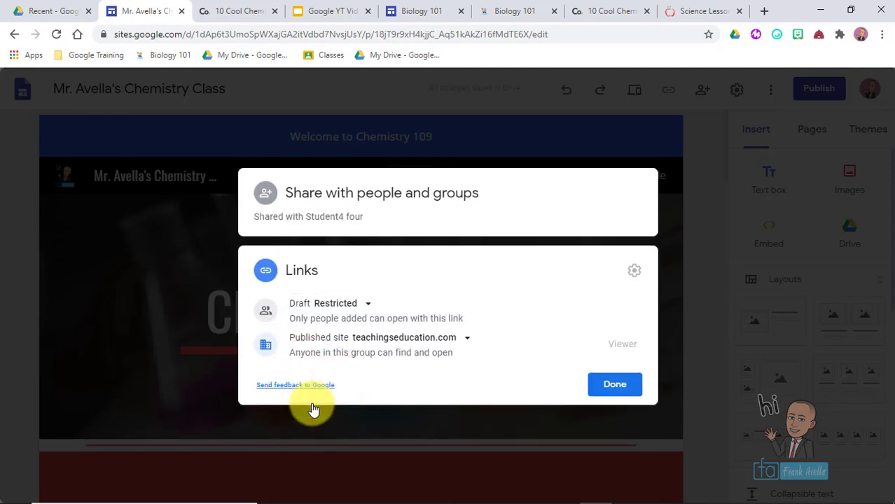
click(466, 340)
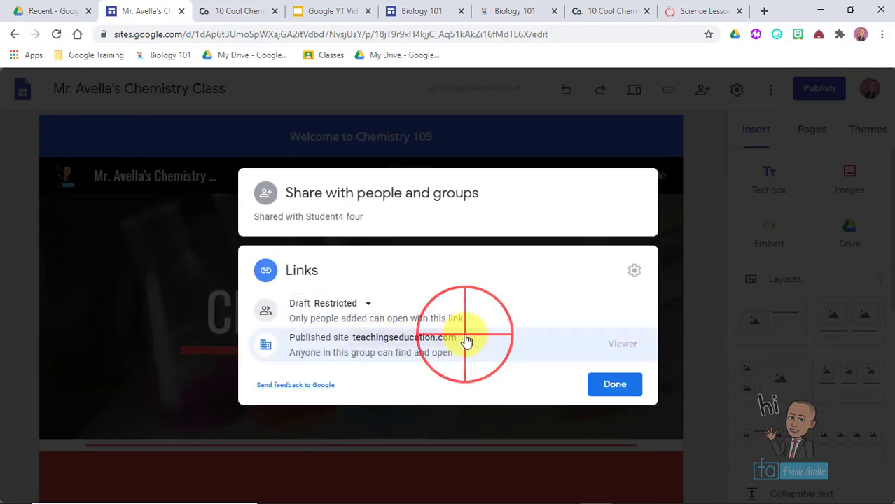
click(400, 268)
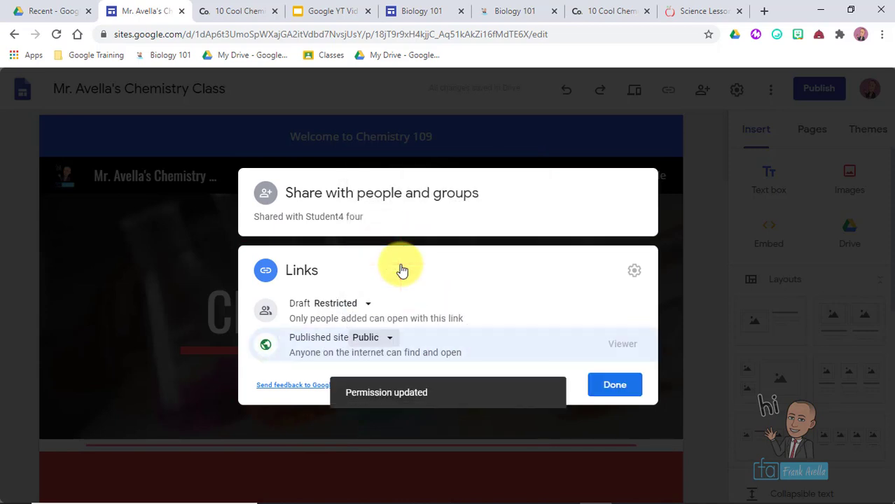
click(390, 342)
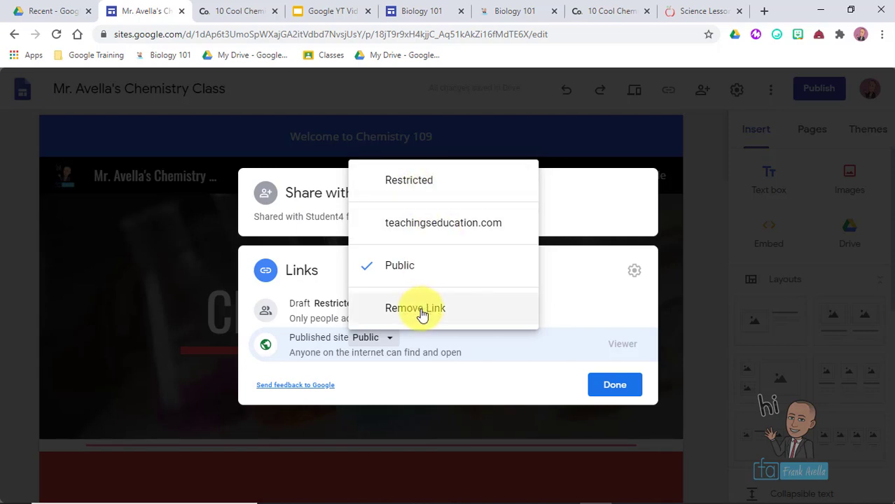
click(445, 226)
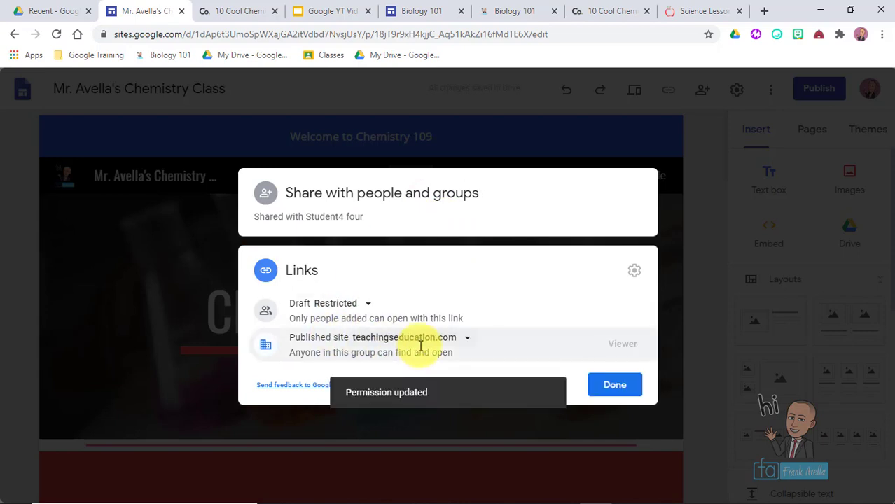
click(470, 347)
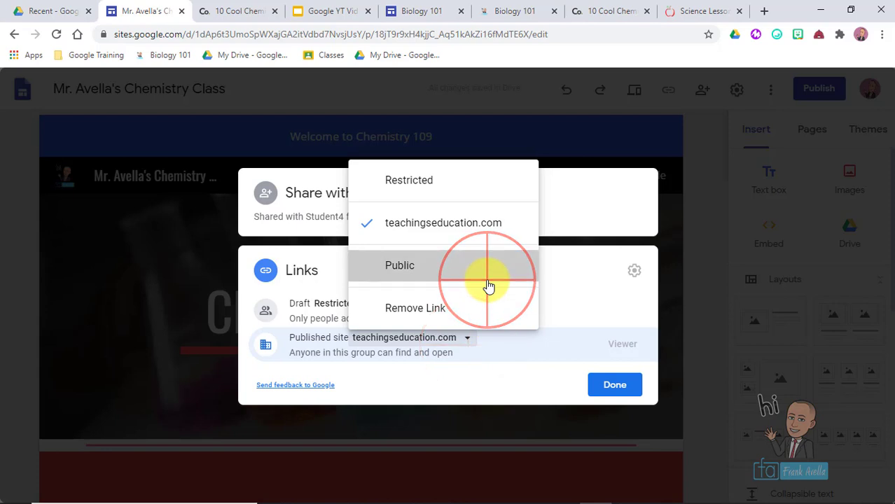
click(486, 286)
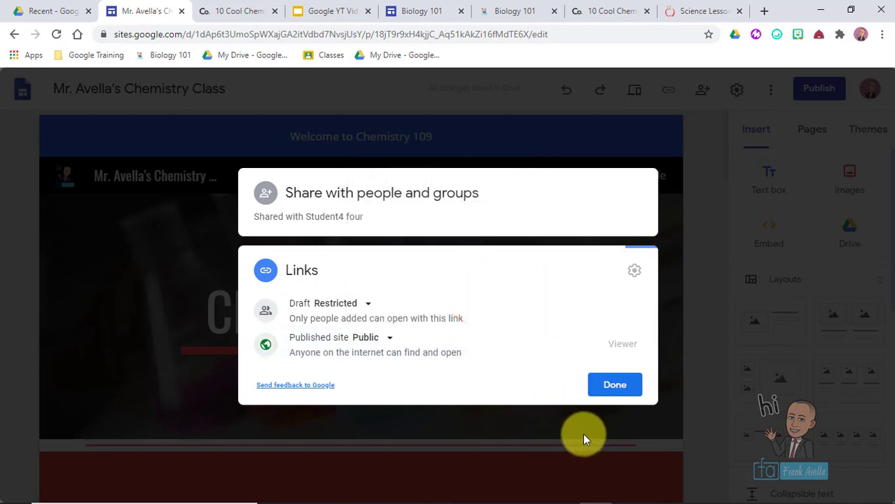
click(619, 390)
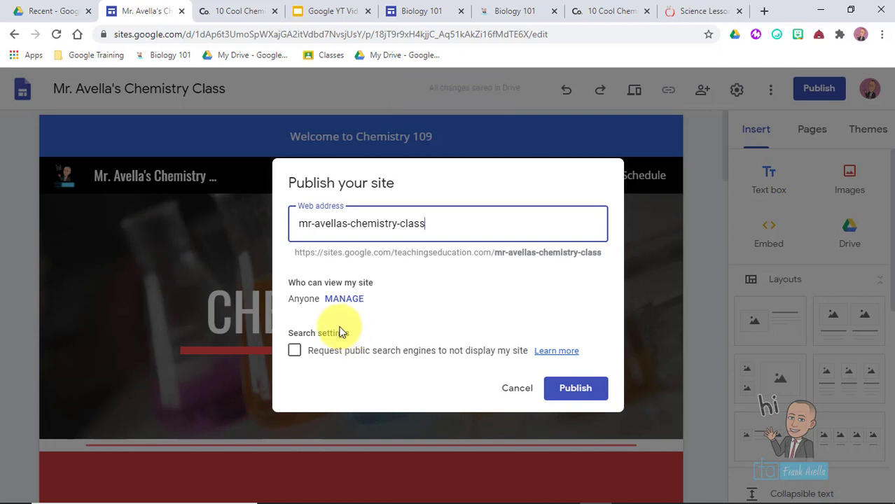
- Request search engines not display the site, then publish Chemistry Class
click(295, 356)
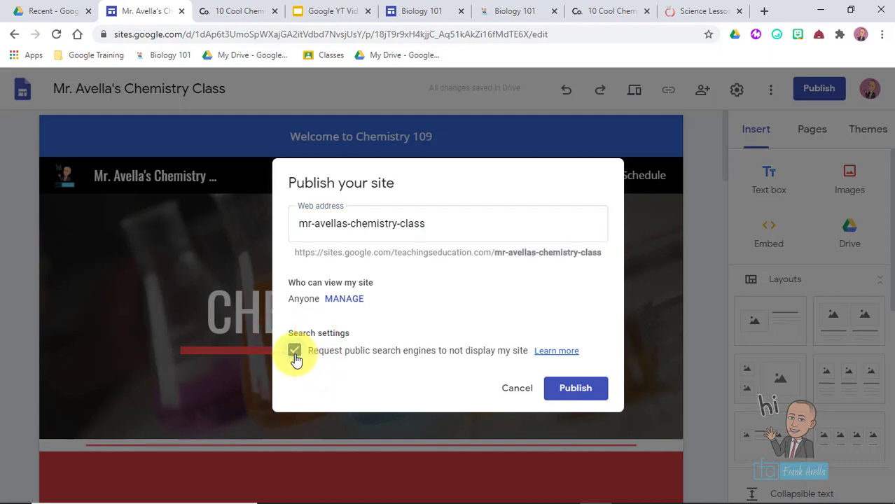
click(570, 365)
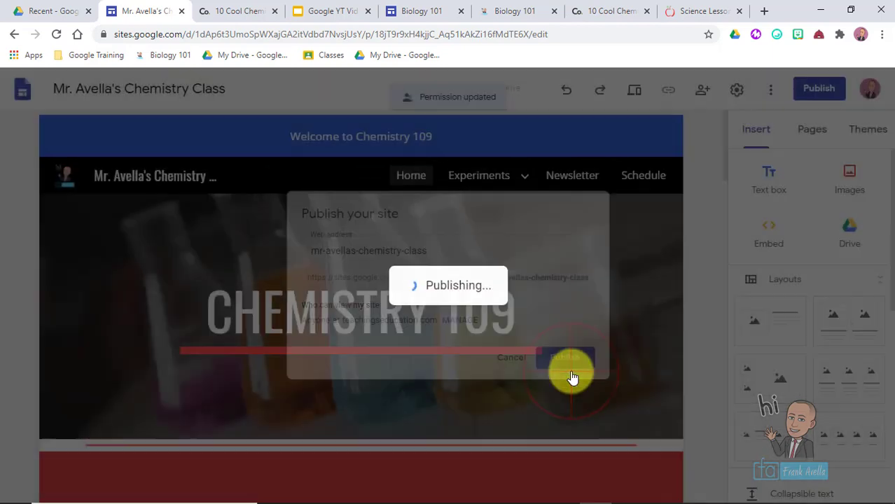